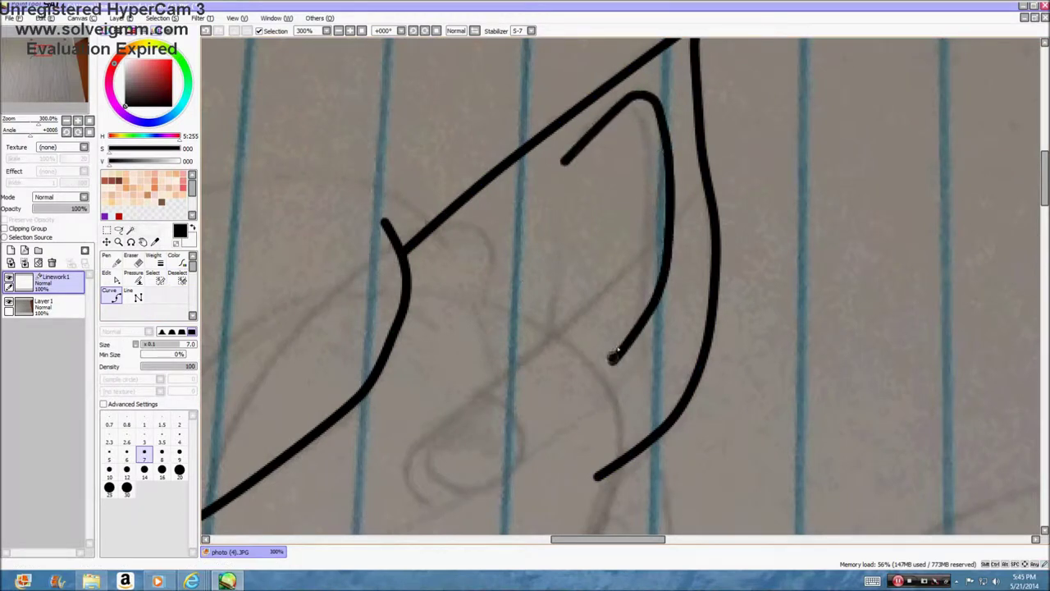
Close the inner ear outline with a line from its lower tip back up to its starting point
left_click(611, 361)
left_click(567, 161)
left_click(137, 260)
left_click(110, 295)
scroll(517, 357, "down", 1)
scroll(460, 453, "up", 2)
left_click(459, 455)
left_click(490, 321)
left_click(718, 168)
left_click(757, 79)
left_click(153, 260)
left_click(137, 261)
left_click(114, 296)
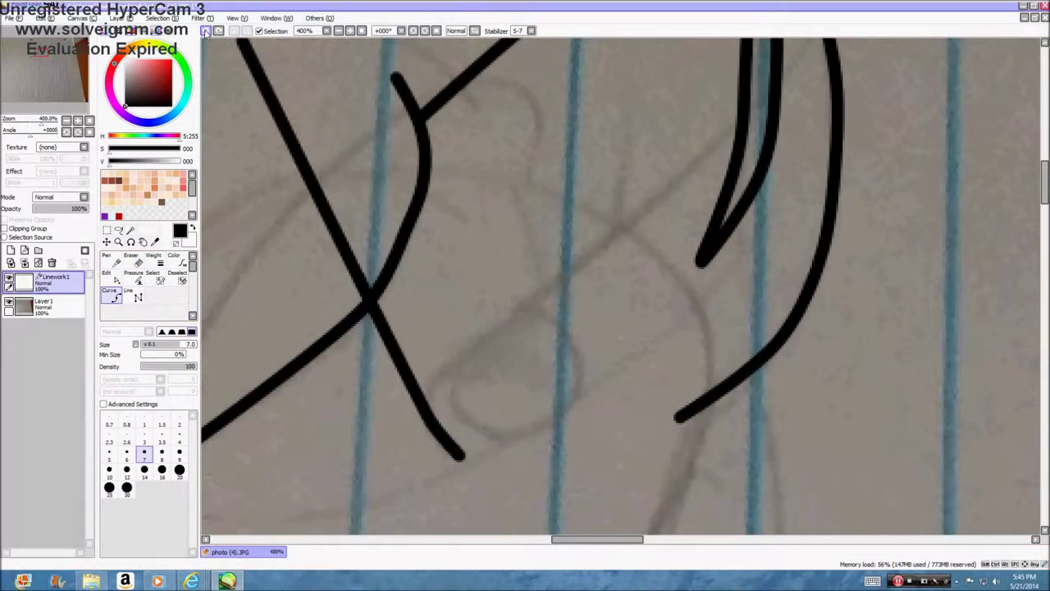
left_click(206, 31)
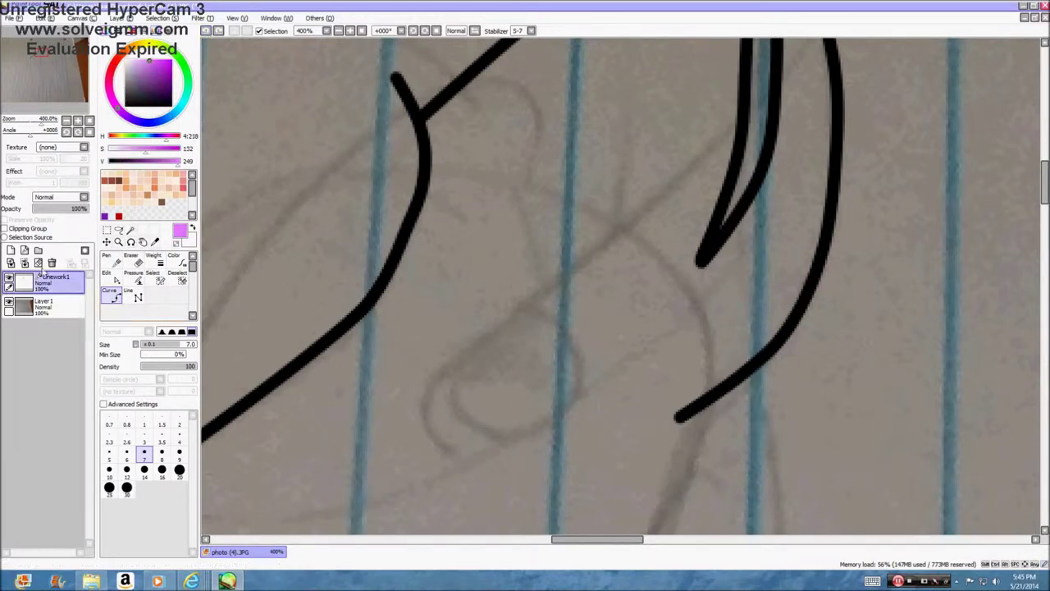
Add a new linework layer and trace the sketched upper eyelid on it with a long pink curve
left_click(24, 250)
left_click(444, 389)
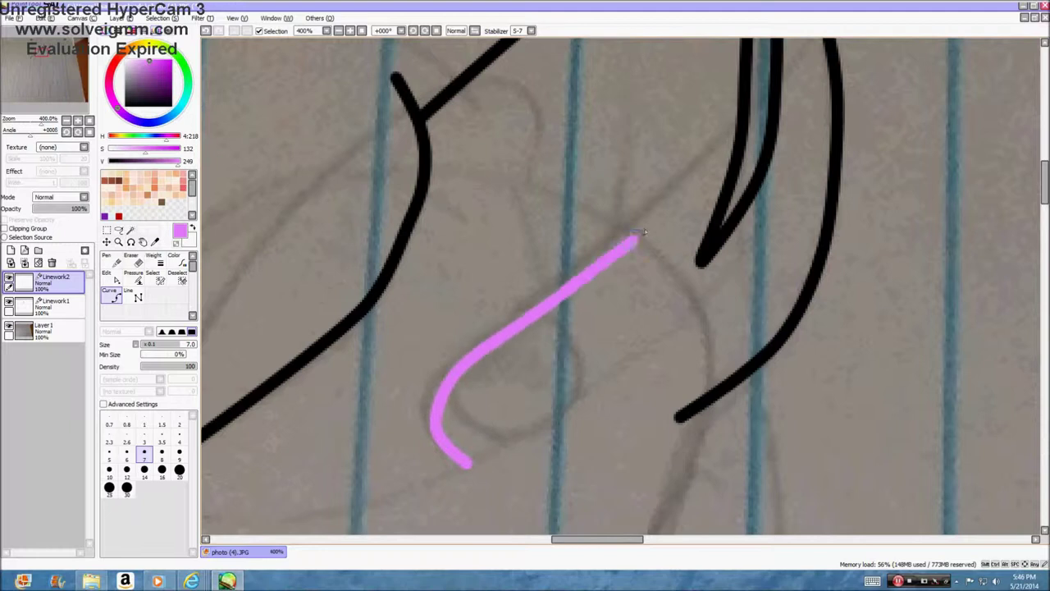
left_click(726, 96)
key("Return")
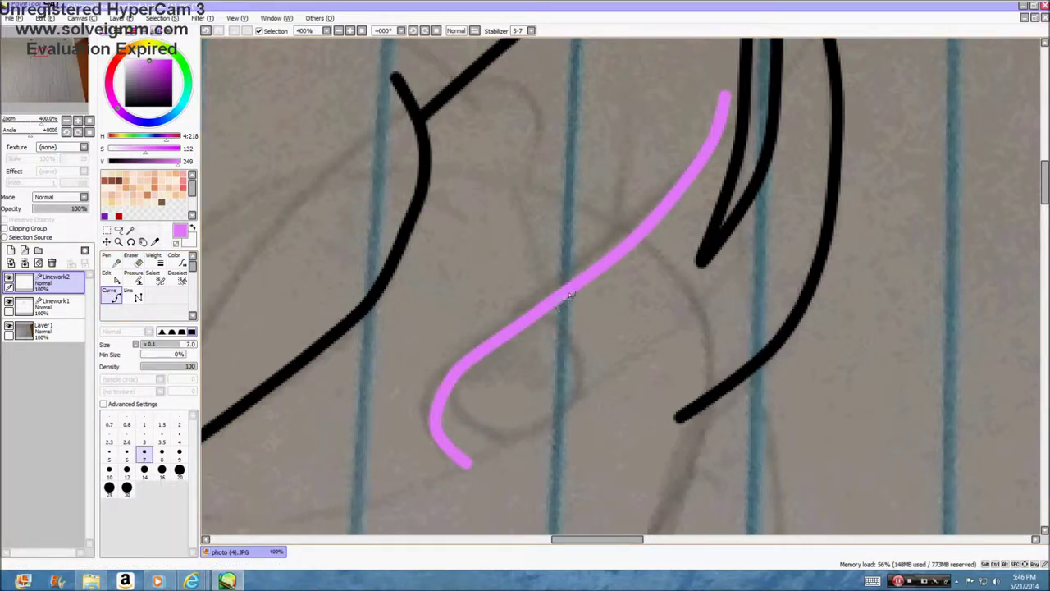
Draw two short pink eyelashes rising from the upper side of the eyelid curve
left_click(134, 261)
left_click(112, 279)
left_click_drag(567, 296, 565, 290)
left_click(113, 296)
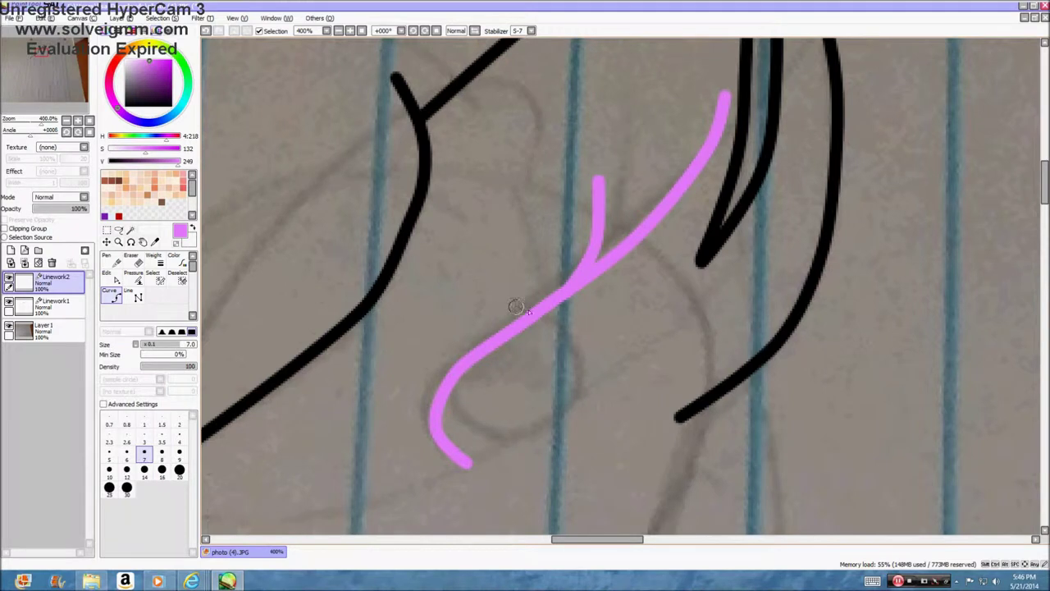
left_click(133, 273)
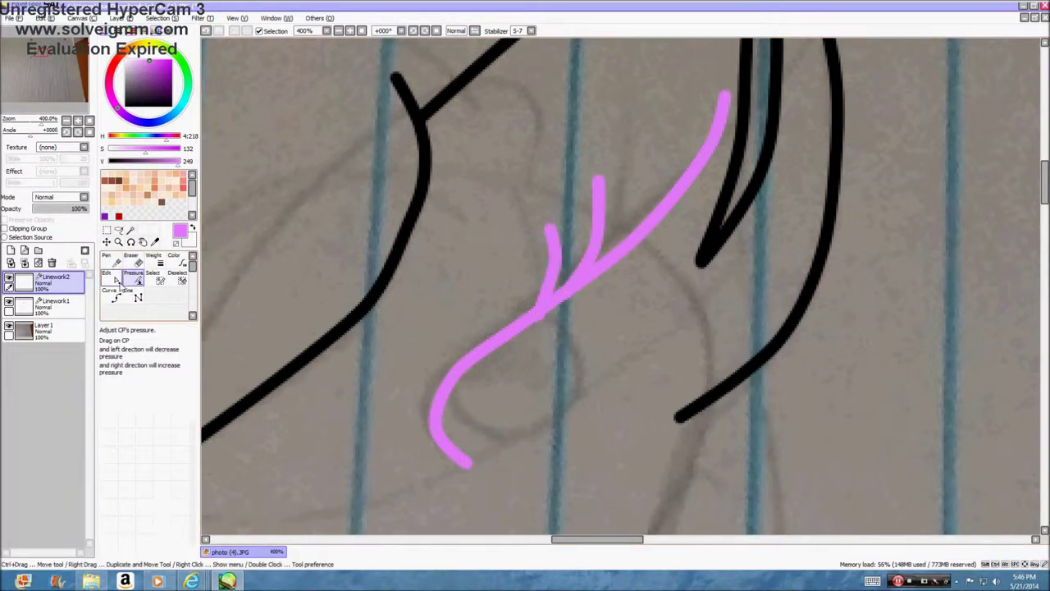
left_click(117, 280)
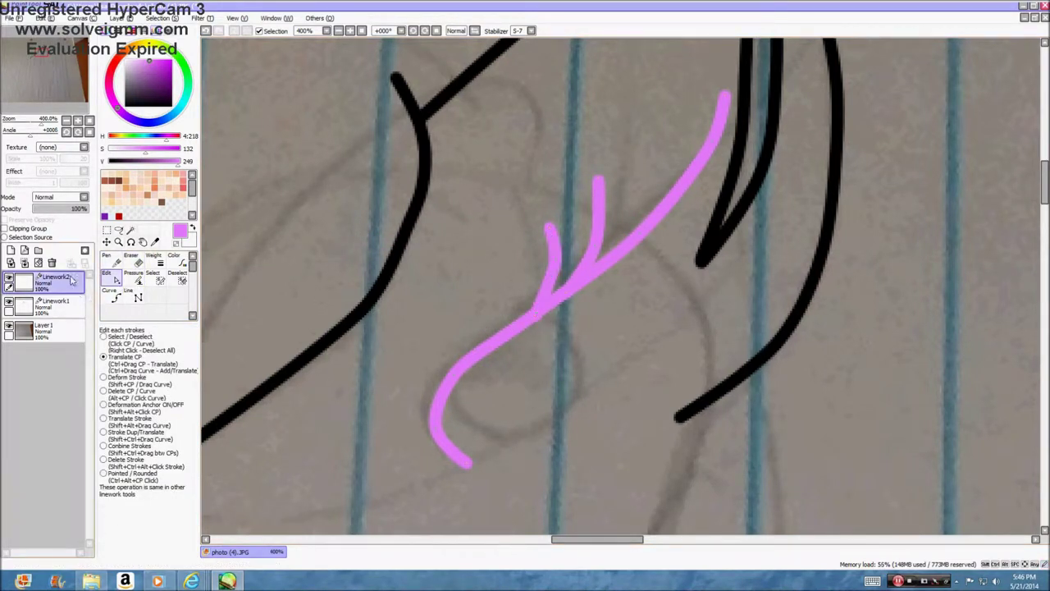
Return to the Linework1 layer with black and trace the round eye outline below the pink eyelid
left_click(69, 306)
left_click(126, 105)
left_click(114, 296)
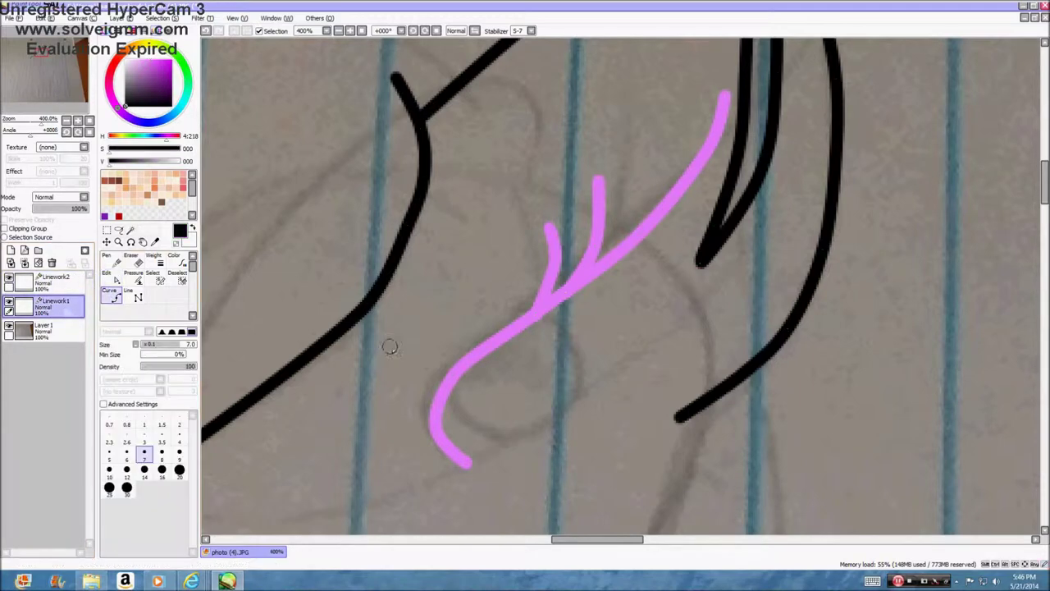
left_click(453, 385)
left_click(496, 429)
left_click(564, 399)
left_click(570, 348)
left_click(535, 312)
left_click(134, 261)
left_click(114, 296)
Draw a short curved line from the underside of the long face line down toward the sketched muzzle
scroll(442, 283, "down", 4)
scroll(443, 340, "up", 5)
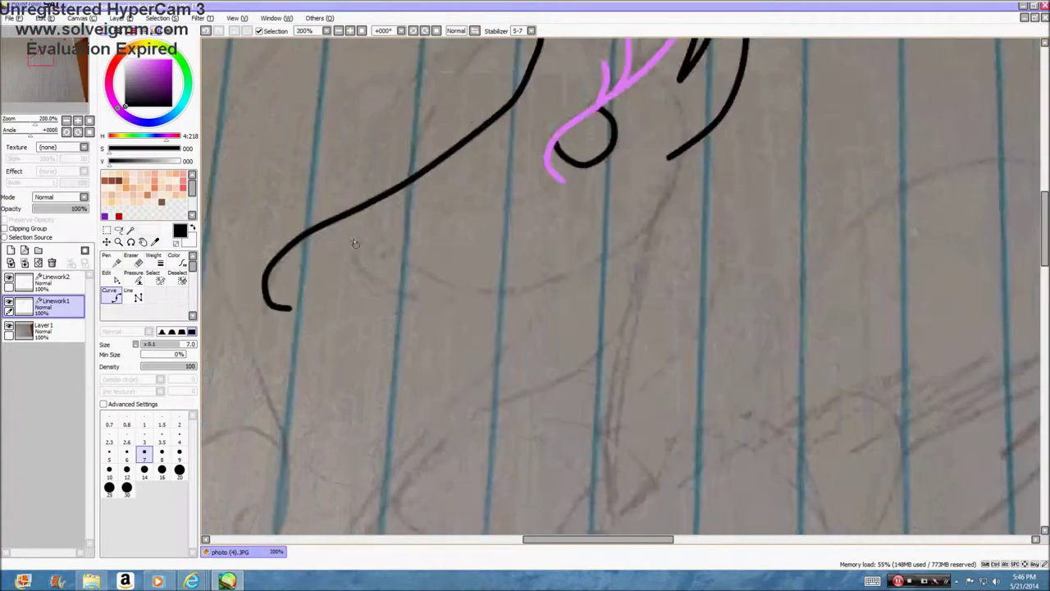
left_click(399, 146)
left_click(437, 249)
left_click(133, 261)
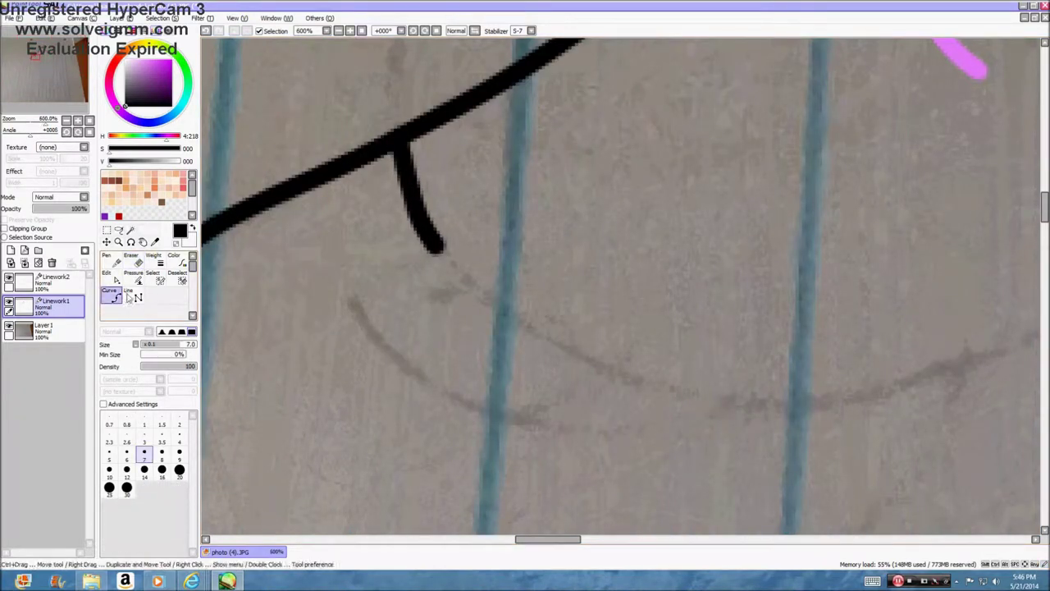
left_click(114, 296)
Draw the muzzle tip as a hooked curve ending in an upturned mouth corner, and adjust its front control point
left_click(505, 212)
left_click(358, 297)
left_click(493, 413)
left_click(615, 328)
left_click(106, 273)
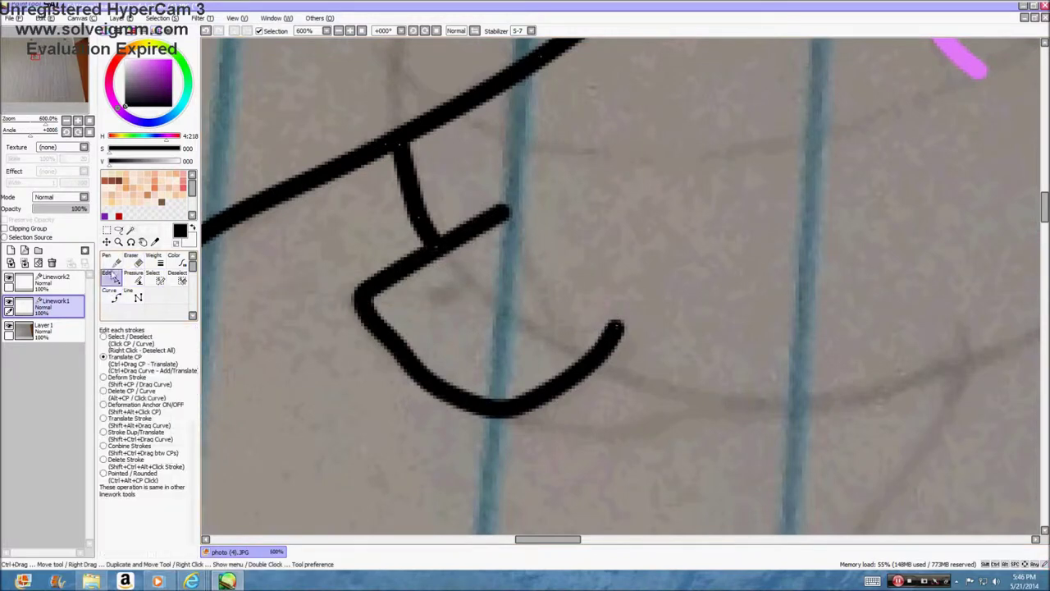
left_click_drag(397, 346, 393, 356)
left_click(114, 296)
Trace the jawline from the underside of the mouth curve back along the sketch
scroll(600, 397, "down", 1)
left_click_drag(601, 398, 271, 328)
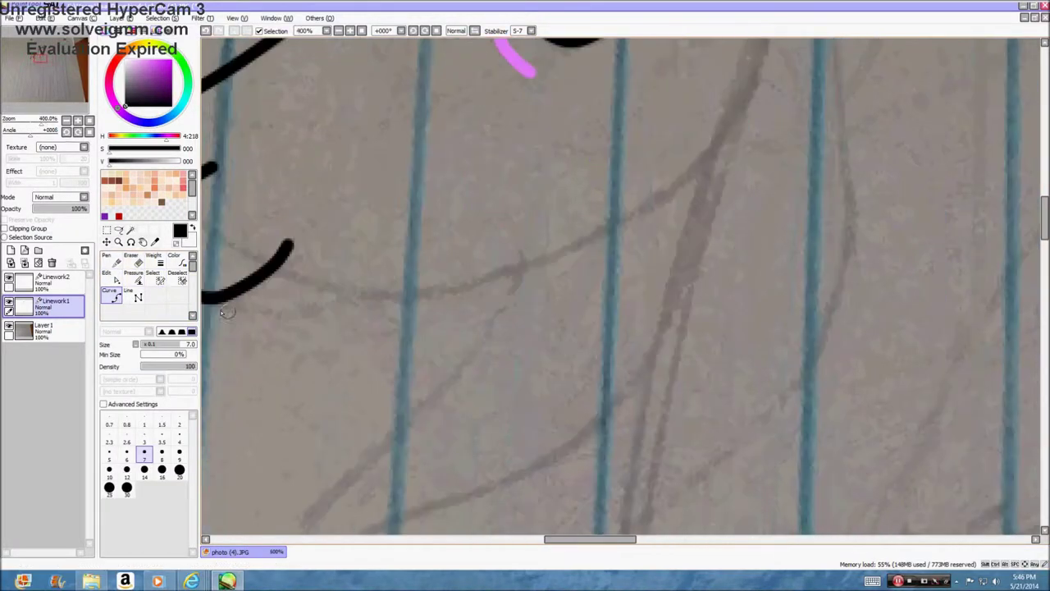
left_click(223, 300)
left_click(264, 311)
left_click(415, 291)
left_click(555, 242)
left_click(133, 261)
left_click(118, 299)
Draw a short slanted nostril dash inside the muzzle tip
left_click_drag(221, 231, 405, 234)
scroll(402, 234, "up", 1)
left_click(321, 233)
left_click(342, 220)
left_click(133, 261)
left_click(114, 296)
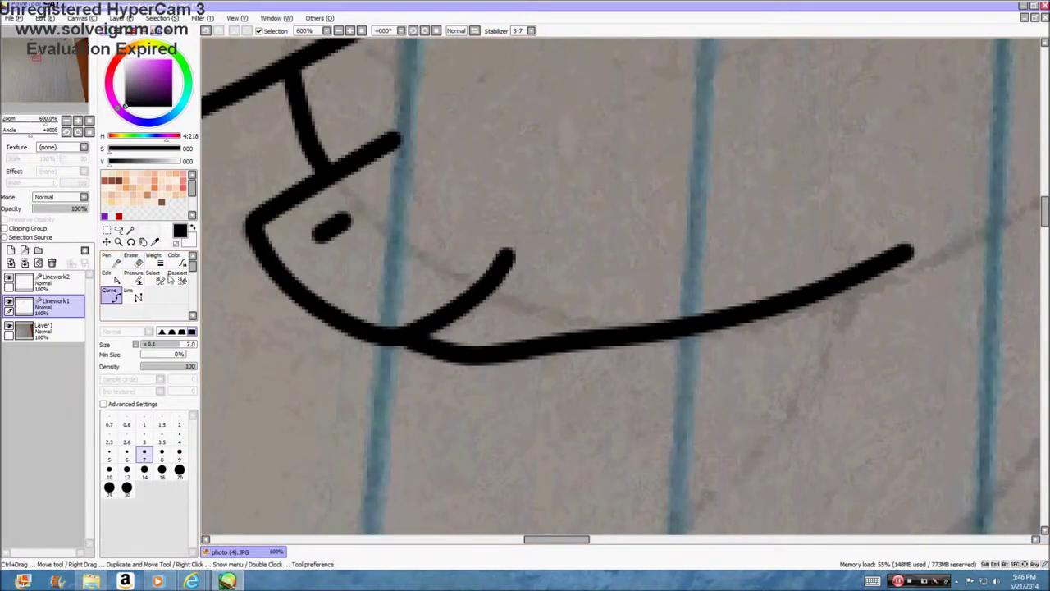
Trace the long mane line from the ear's base down to an inward curl, and adjust the curl's end point
scroll(362, 191, "down", 6)
scroll(344, 305, "up", 2)
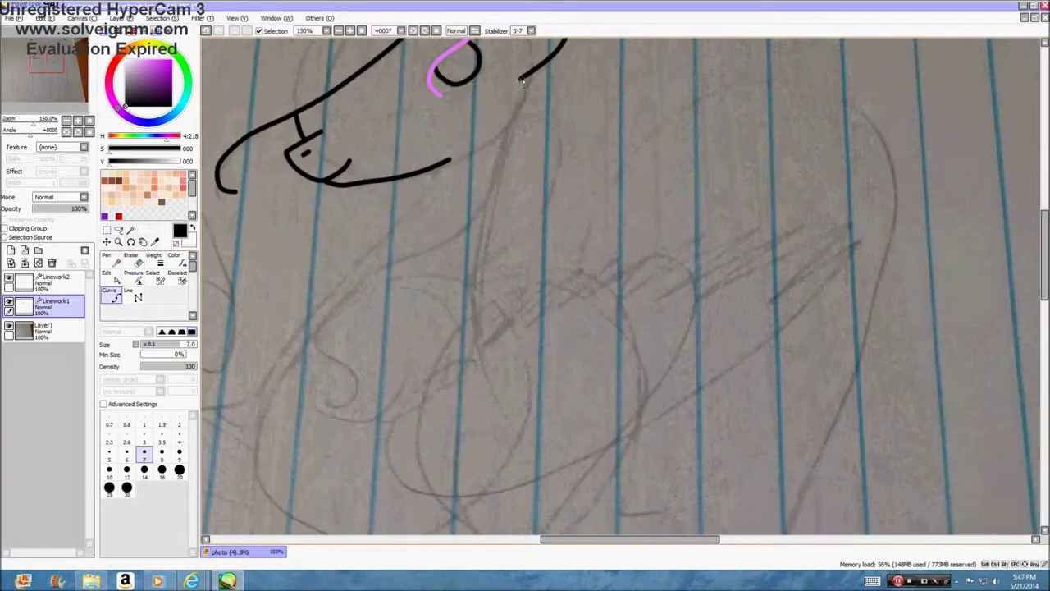
mouse_move(479, 220)
left_mouse_down()
mouse_move(388, 256)
mouse_move(326, 308)
mouse_move(340, 364)
left_mouse_up()
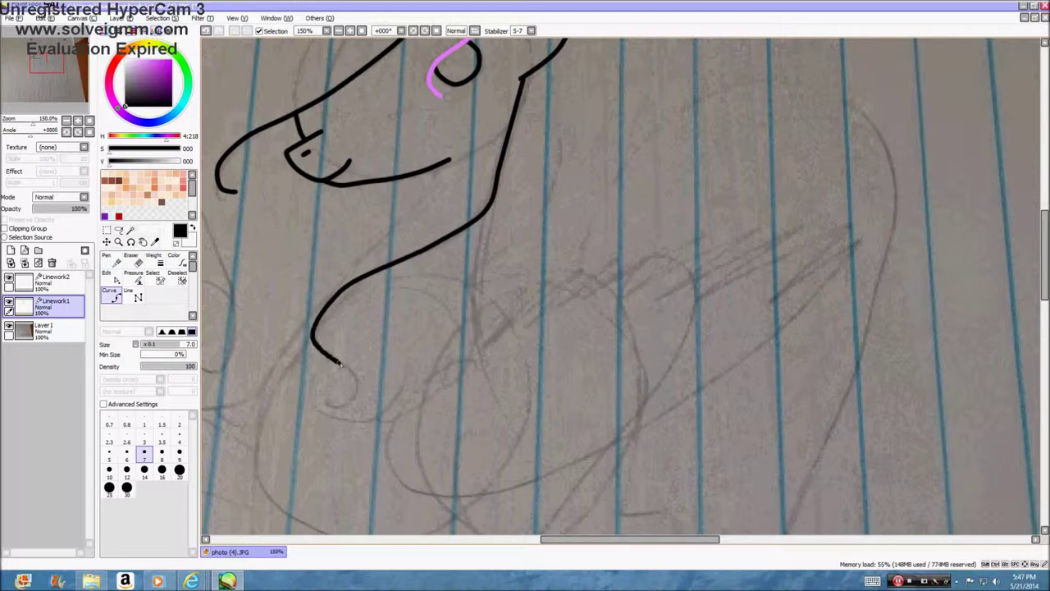
left_click(133, 261)
left_click(112, 278)
scroll(340, 411, "up", 4)
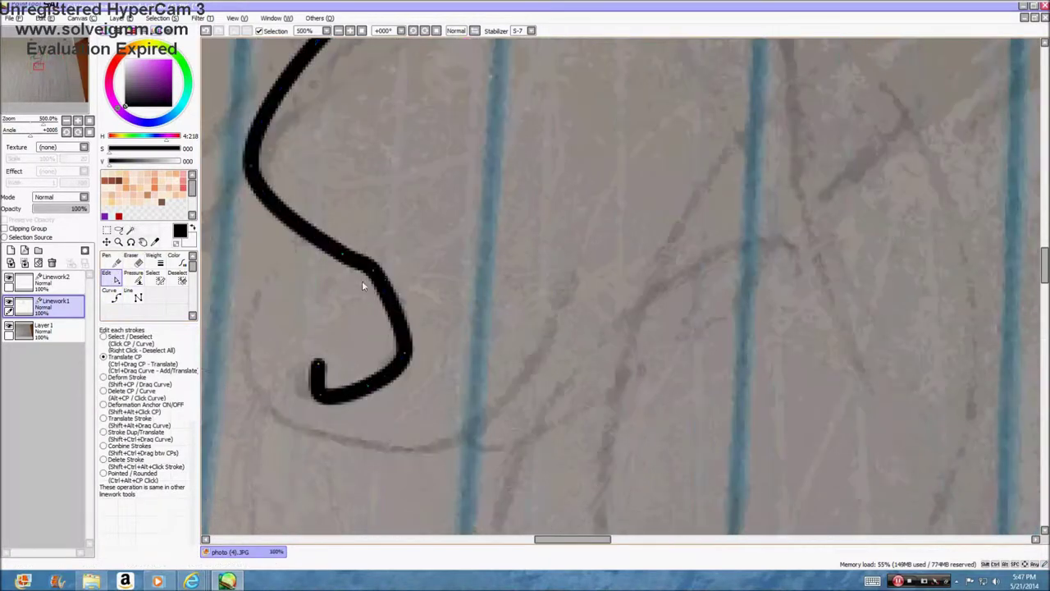
left_click_drag(317, 370, 308, 378)
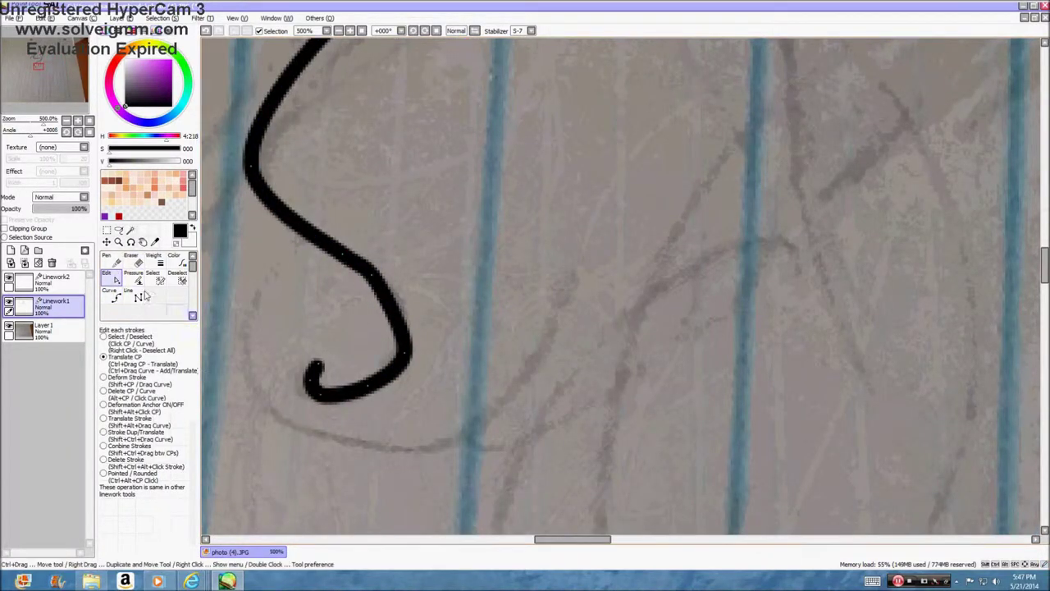
left_click(110, 293)
Draw the outer curve around the mane curl, sweeping along the bottom and up into the first strand line
scroll(271, 243, "down", 1)
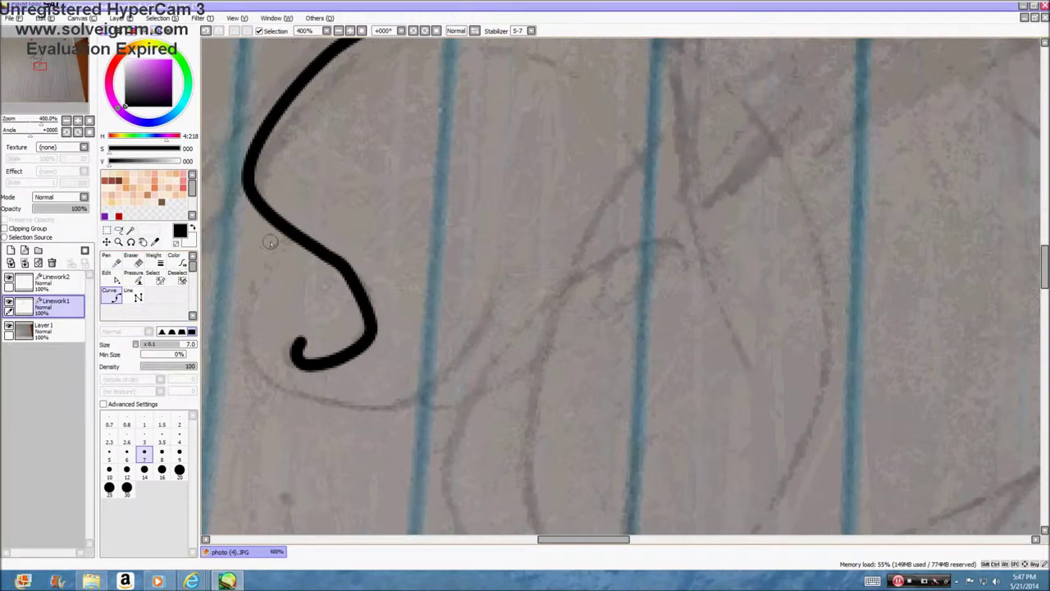
left_click(235, 325)
left_click(262, 371)
left_click(353, 403)
left_click(434, 379)
left_click(482, 272)
left_click(134, 261)
left_click(111, 294)
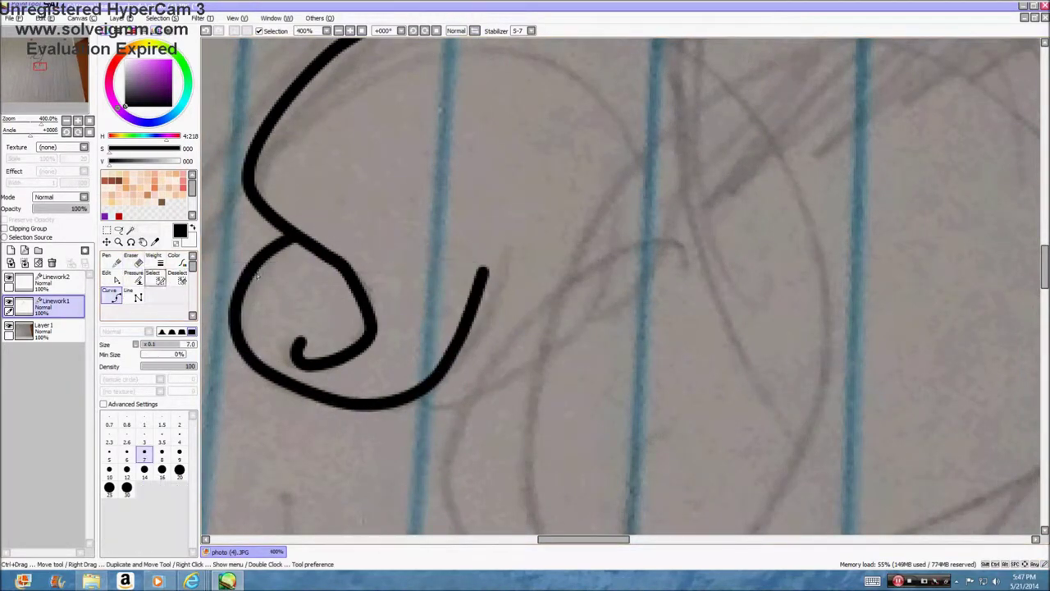
Shift the control point at the upper mane line's bend slightly to refine the curve
scroll(258, 276, "down", 1)
left_click_drag(492, 98, 369, 451)
left_click_drag(534, 166, 558, 85)
left_click(110, 277)
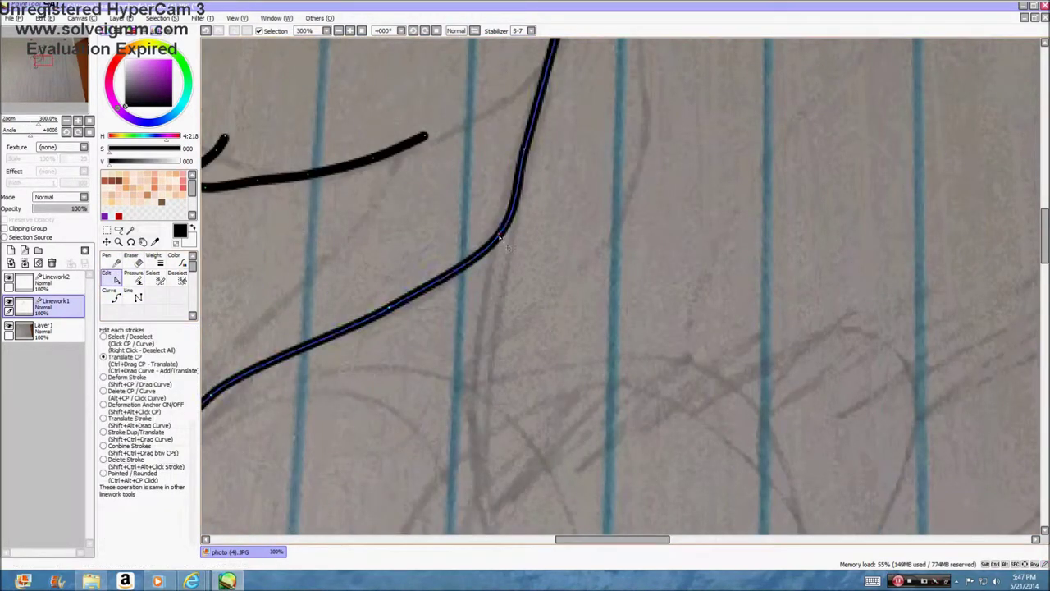
left_click_drag(500, 237, 490, 237)
left_click(111, 295)
Draw a second curved strand at the mane's lower edge and align its start with the first strand
left_click_drag(312, 467, 390, 164)
left_click(366, 357)
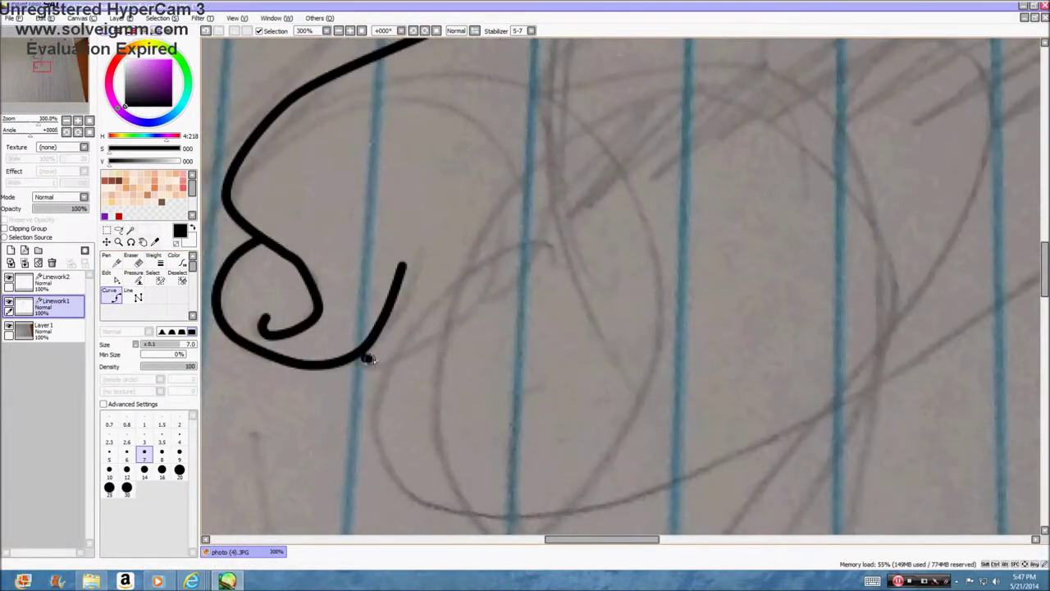
left_click(419, 357)
left_click(491, 295)
left_click(501, 234)
left_click(133, 261)
left_click(111, 278)
left_click_drag(367, 358, 360, 356)
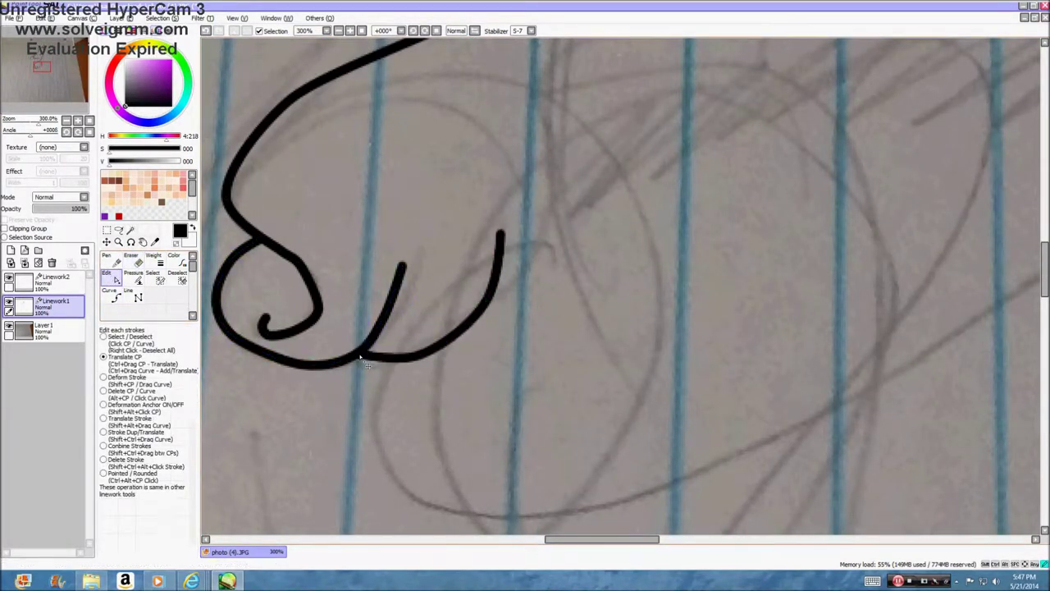
Trace the mane's back edge from the second strand up along the sketch to the base of the ear
left_click(106, 297)
left_click(490, 330)
left_click(539, 259)
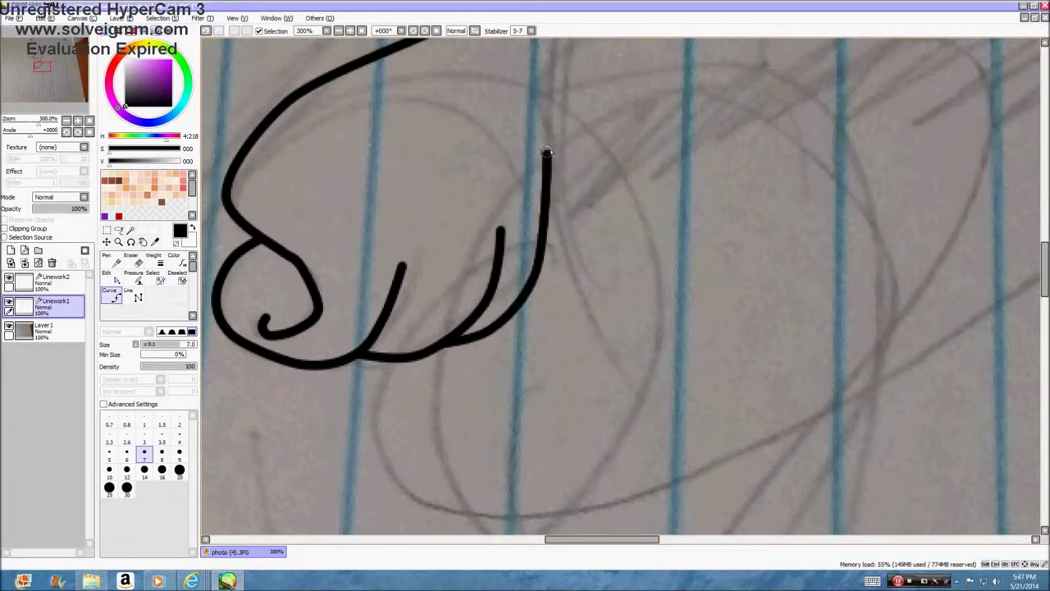
left_click(547, 154)
scroll(548, 153, "down", 6)
scroll(550, 158, "up", 3)
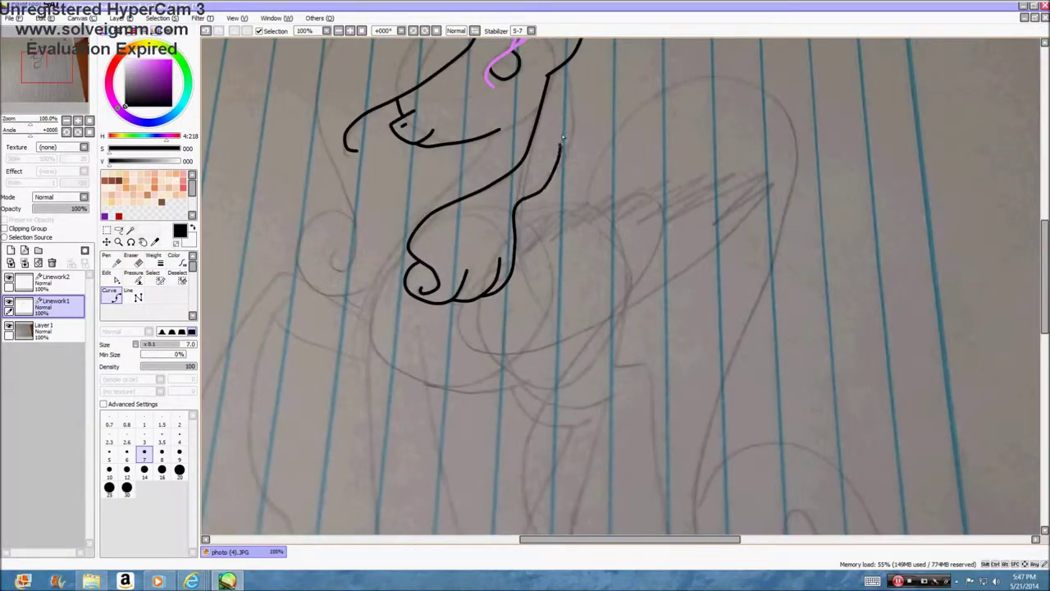
scroll(558, 74, "up", 4)
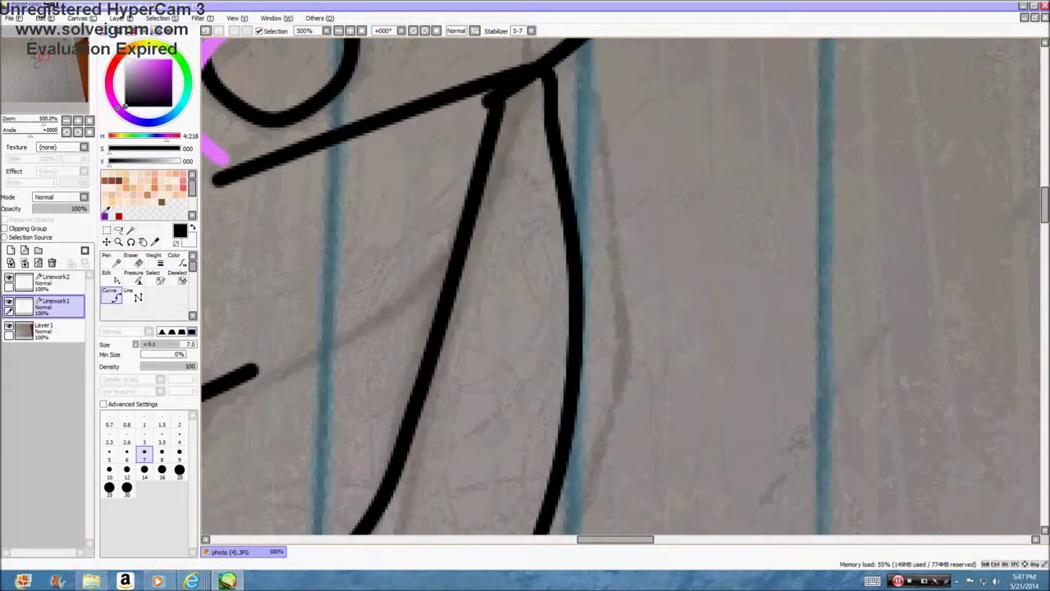
Trace the front of the neck and chest from the jawline down past the mane curl
scroll(656, 258, "down", 4)
scroll(629, 176, "up", 1)
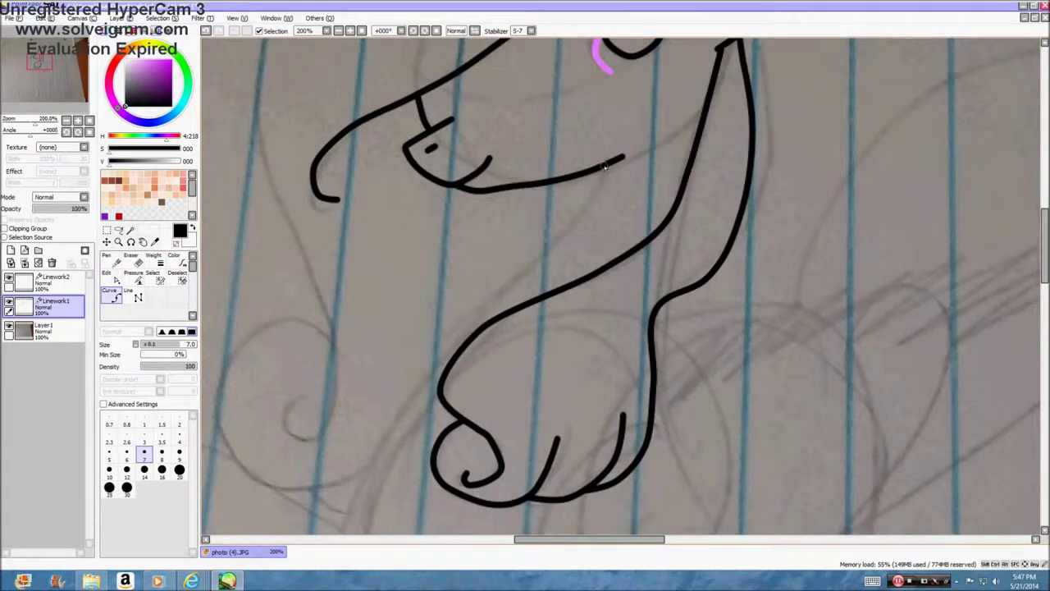
left_click_drag(487, 300, 439, 354)
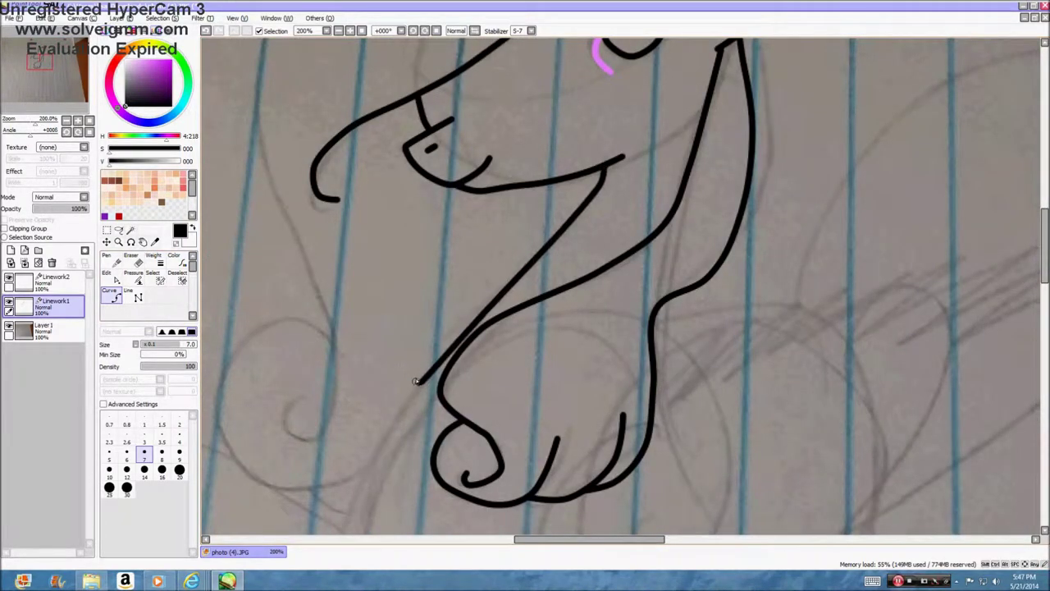
scroll(419, 370, "down", 2)
scroll(448, 324, "up", 3)
left_click(408, 343)
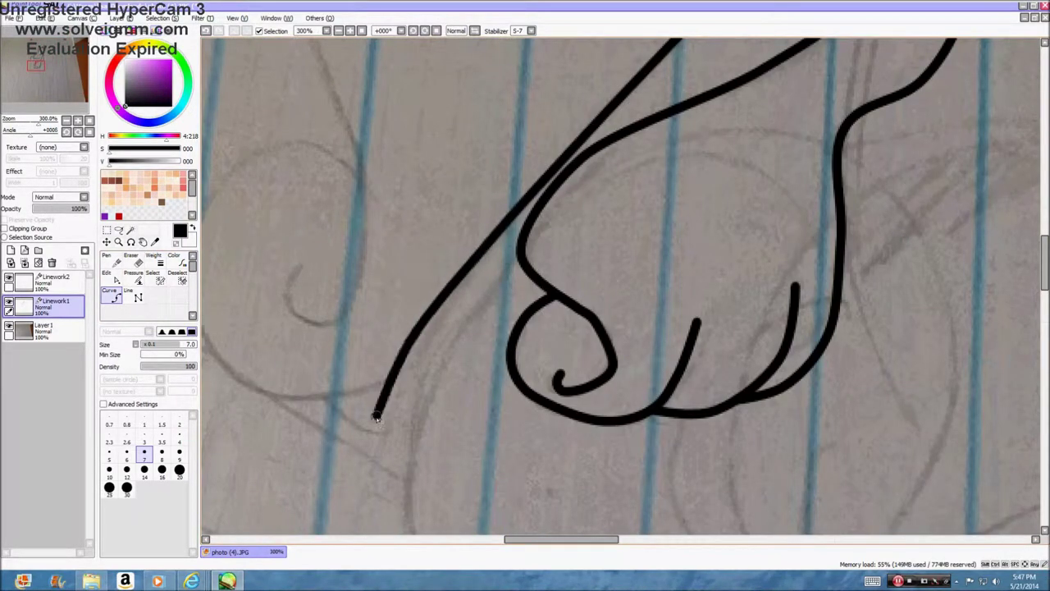
Extend the chest line down the front of the foreleg to the bottom of the sketched hoof
scroll(376, 417, "down", 3)
scroll(380, 329, "up", 2)
left_click_drag(379, 295, 389, 384)
left_click(392, 417)
scroll(394, 423, "down", 4)
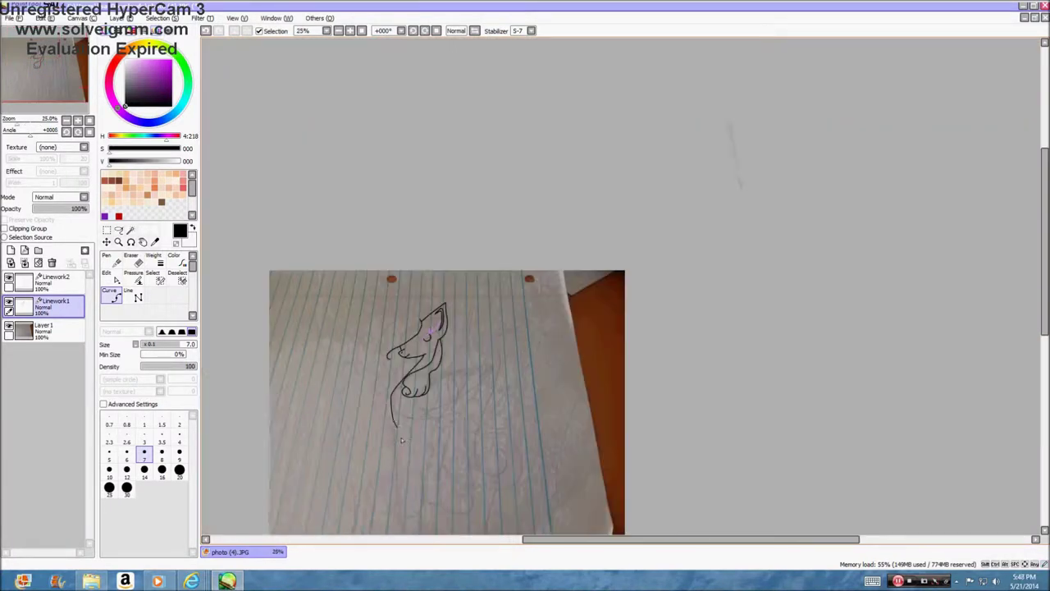
scroll(406, 525, "up", 2)
scroll(390, 488, "up", 1)
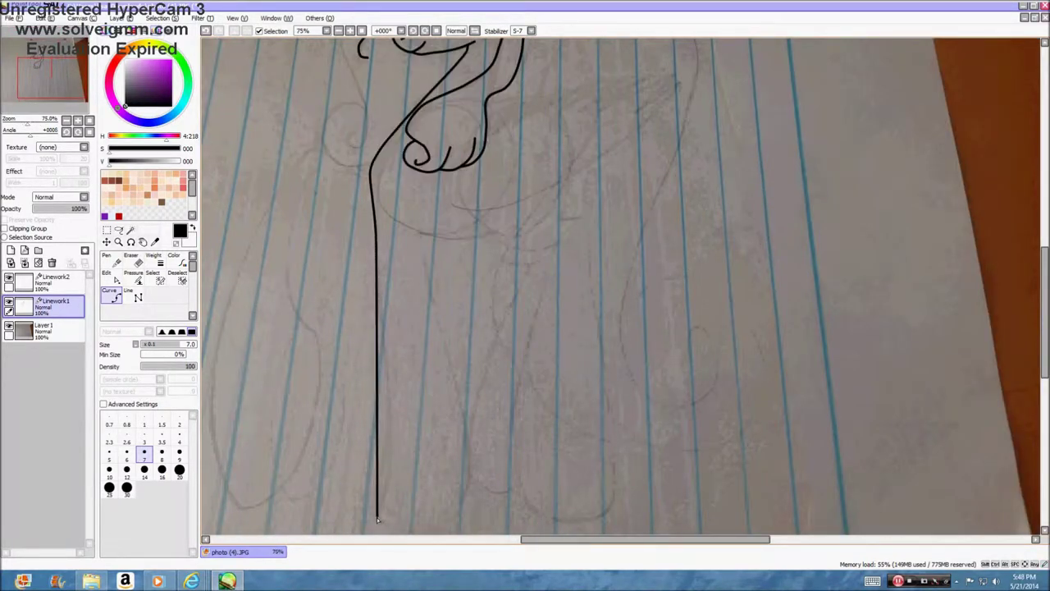
Complete the foreleg outline around the hoof and up its back edge, and adjust the control point at the hoof's bottom
left_click_drag(471, 466, 456, 377)
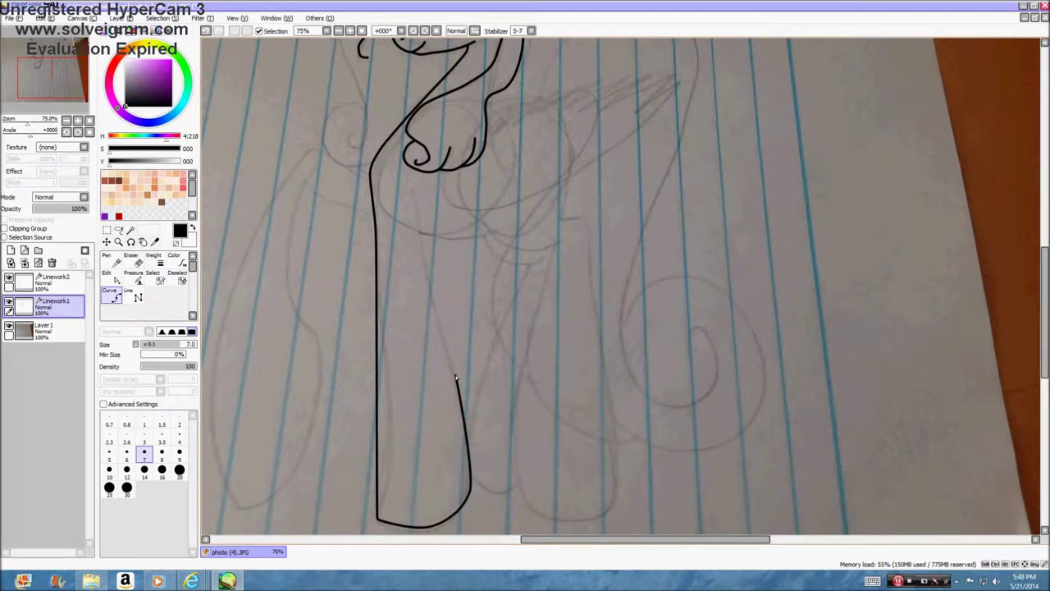
left_click_drag(432, 310, 414, 221)
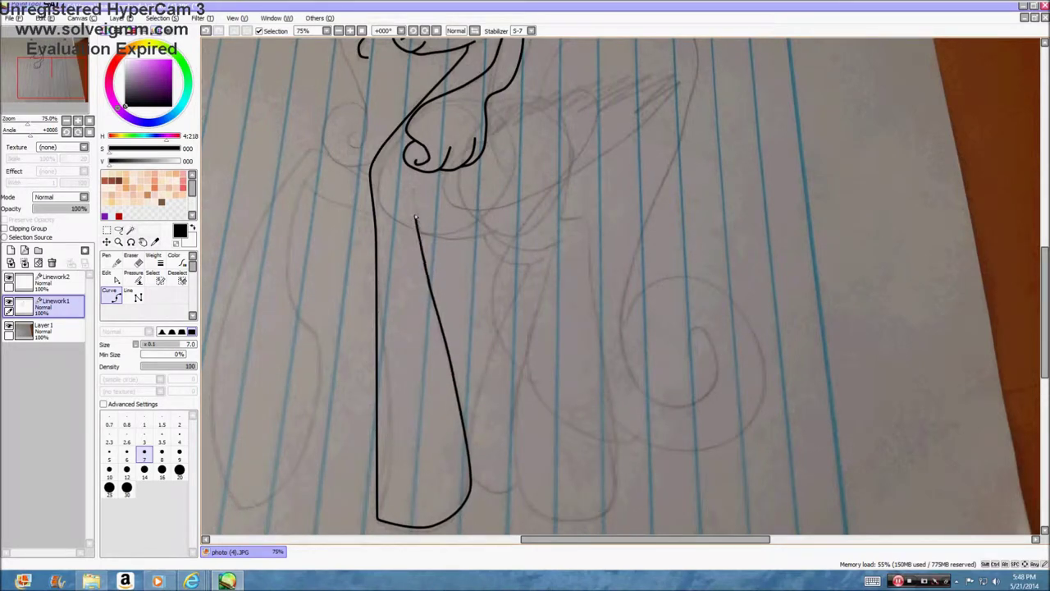
left_click(136, 262)
left_click(111, 278)
scroll(361, 522, "up", 4)
left_click_drag(433, 504, 459, 521)
scroll(447, 446, "down", 3)
scroll(457, 441, "down", 2)
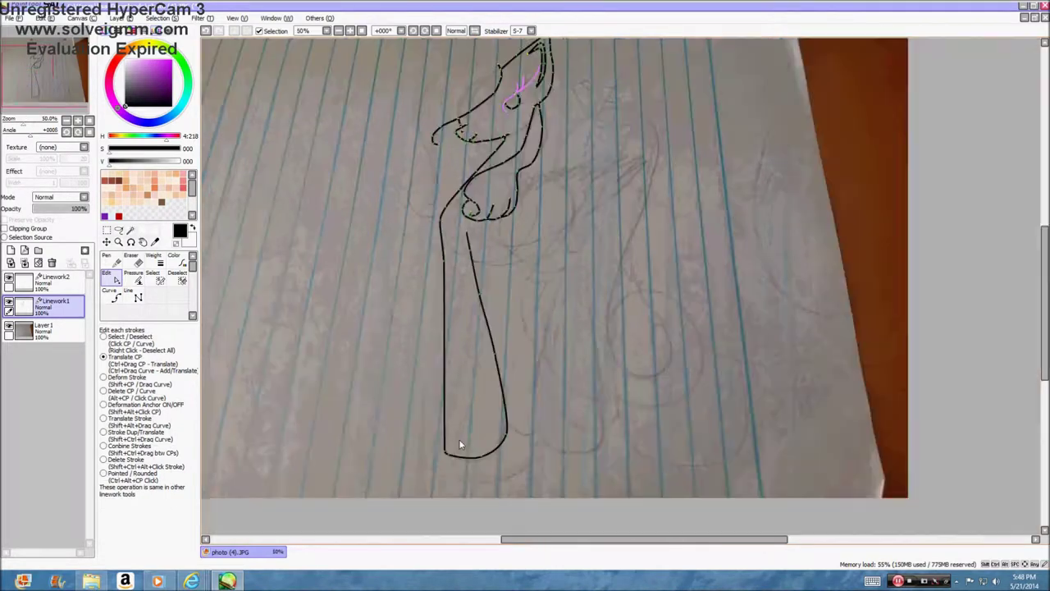
Trace the forelock from the top of the forehead around the front of the face, ending in a small curl
left_click(112, 295)
scroll(453, 90, "up", 1)
left_click_drag(453, 91, 496, 136)
scroll(495, 137, "up", 2)
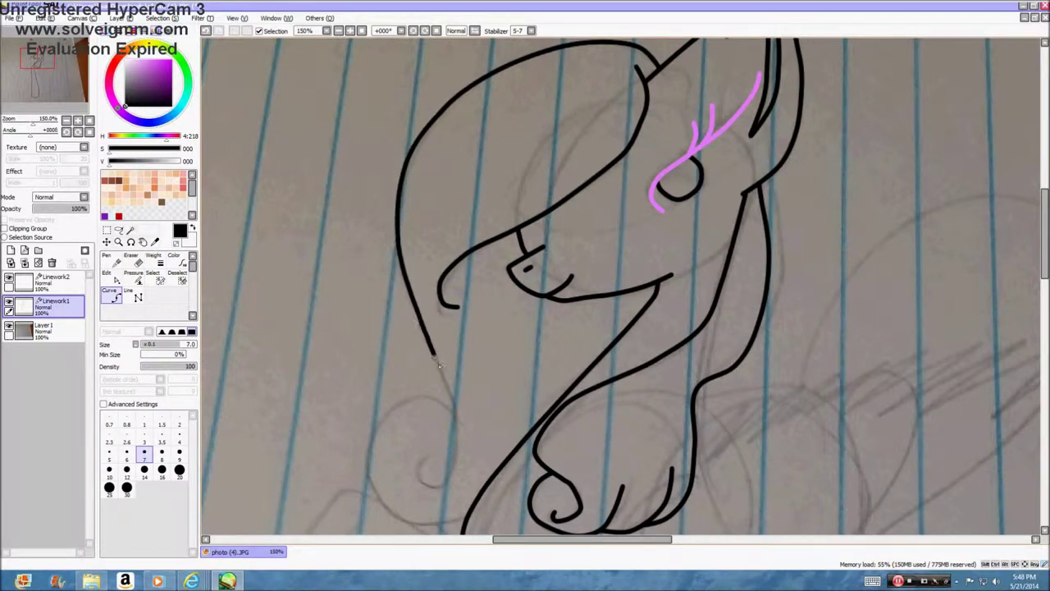
left_click(137, 262)
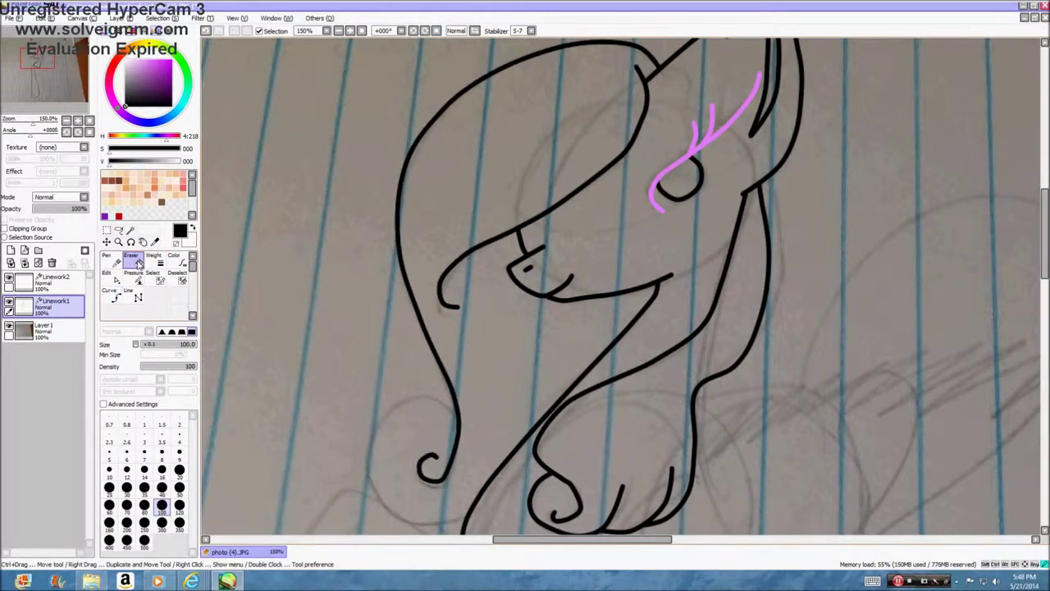
Trace the large loop around the forelock's curl, from the outer mane line around to the chest line
left_click(111, 295)
scroll(248, 316, "down", 1)
scroll(371, 228, "up", 4)
left_click(434, 196)
left_click(396, 151)
left_click(319, 126)
left_click(251, 167)
scroll(231, 245, "down", 2)
scroll(211, 249, "up", 2)
left_click(221, 232)
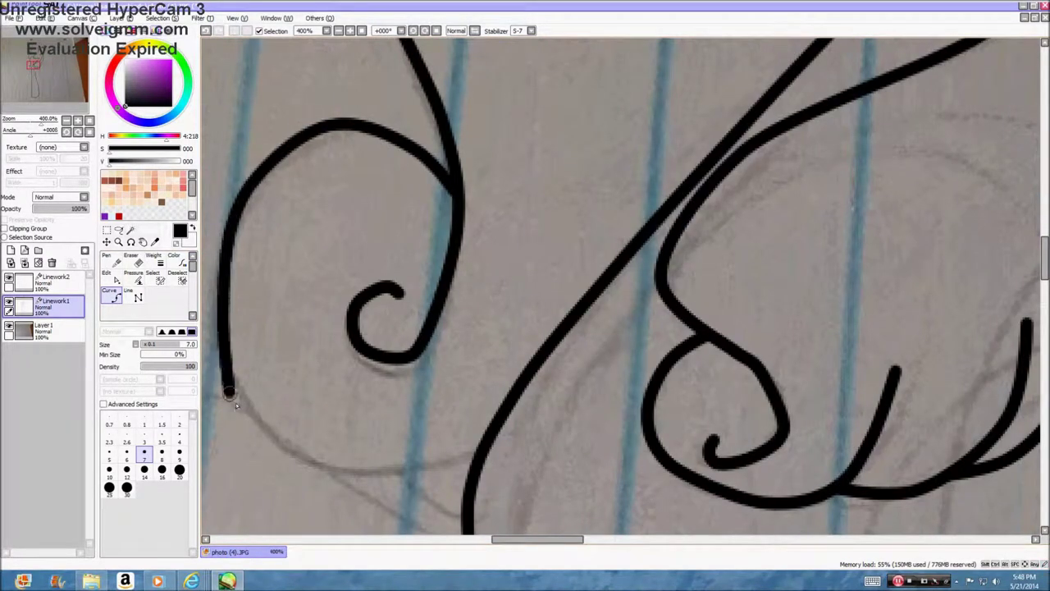
left_click(476, 458)
Pull the control point at the bottom of the large mane loop slightly downward to round the curve
left_click(135, 262)
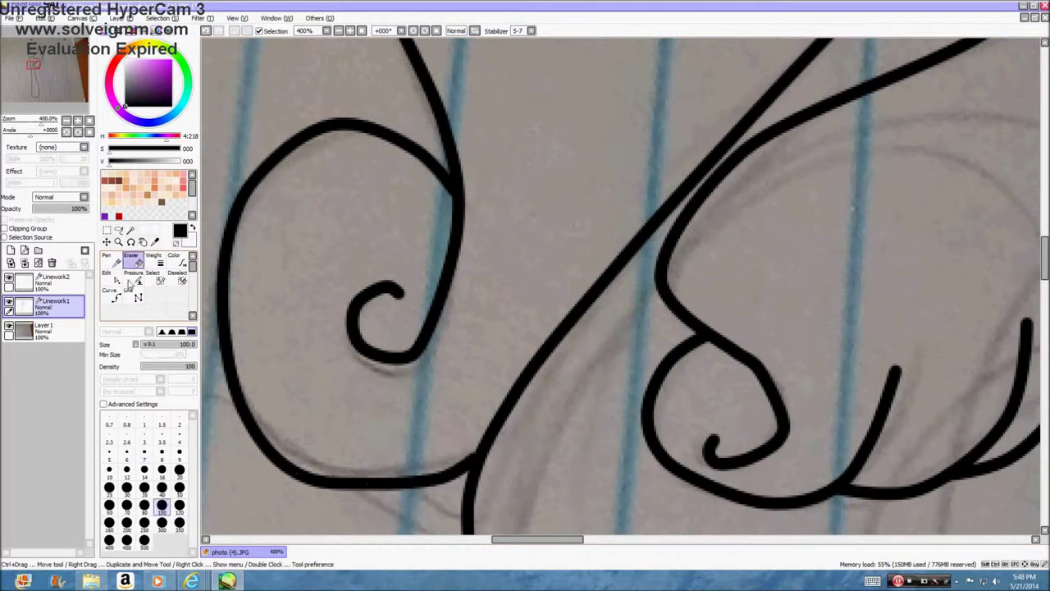
left_click(112, 280)
left_click_drag(368, 479, 371, 492)
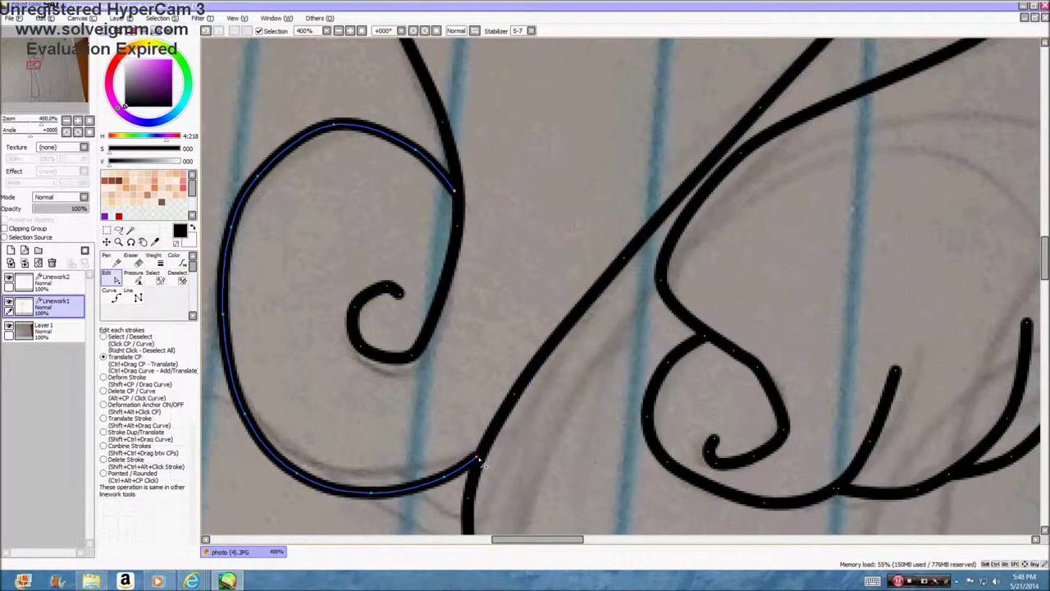
Trace the wing's lower edge from beneath the neck mane along the sketch to the wing tip
scroll(423, 302, "down", 5)
scroll(423, 301, "up", 1)
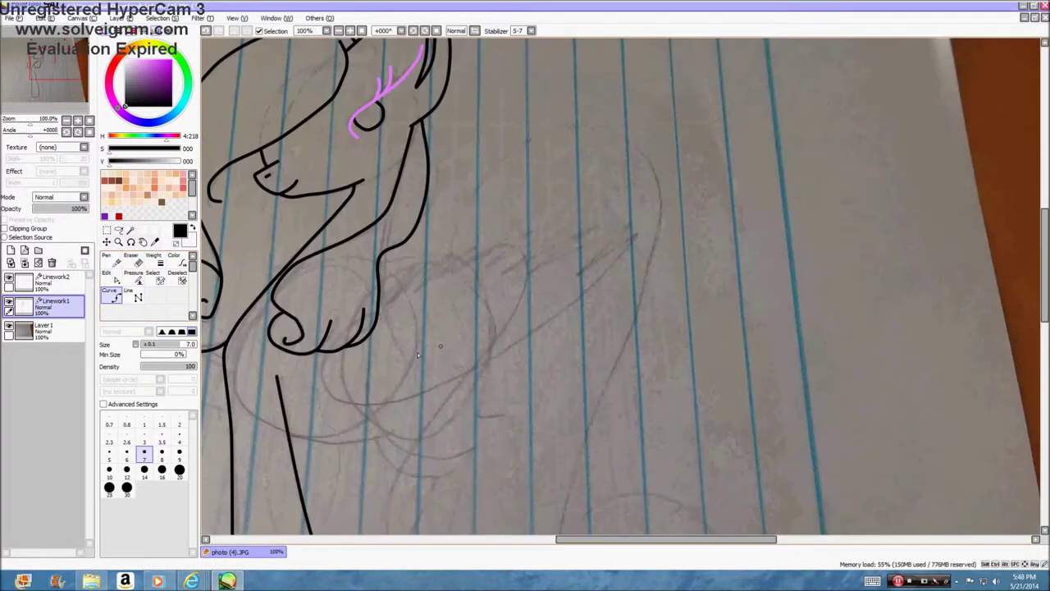
left_click(333, 354)
left_click(327, 376)
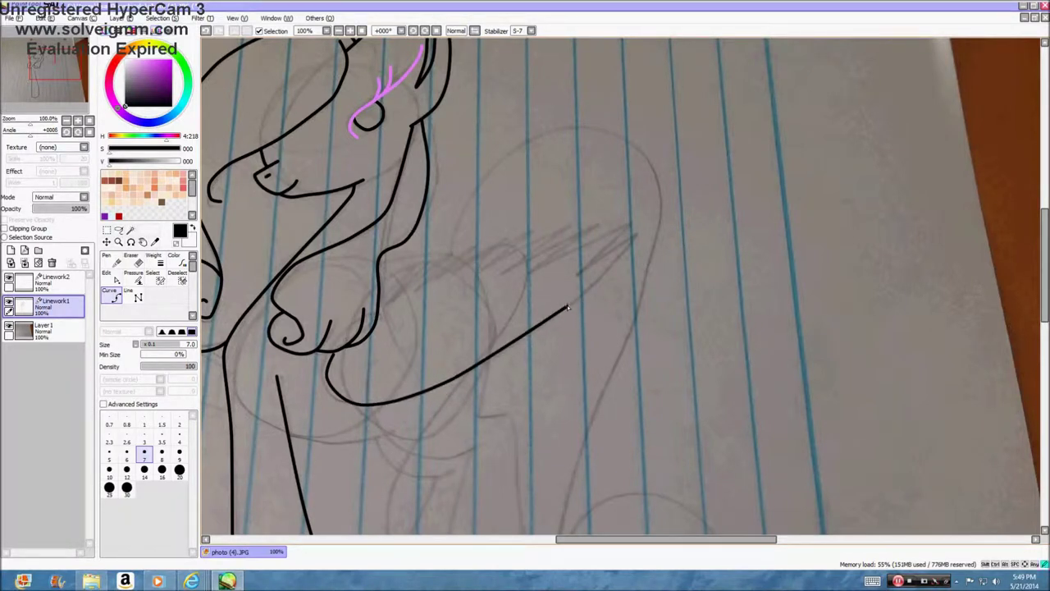
scroll(578, 275, "up", 3)
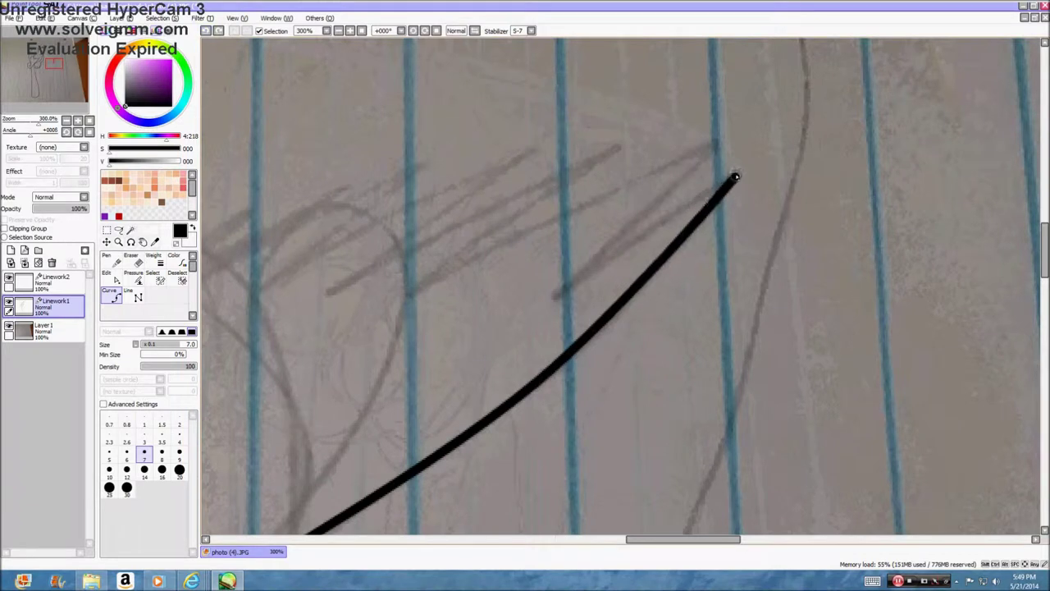
Draw the wing's zigzag feather edge freehand from the tip toward the mane, undoing the messy first stroke
left_click(107, 258)
mouse_move(668, 220)
left_mouse_down()
mouse_move(701, 148)
mouse_move(402, 206)
mouse_move(714, 165)
mouse_move(853, 122)
left_mouse_up()
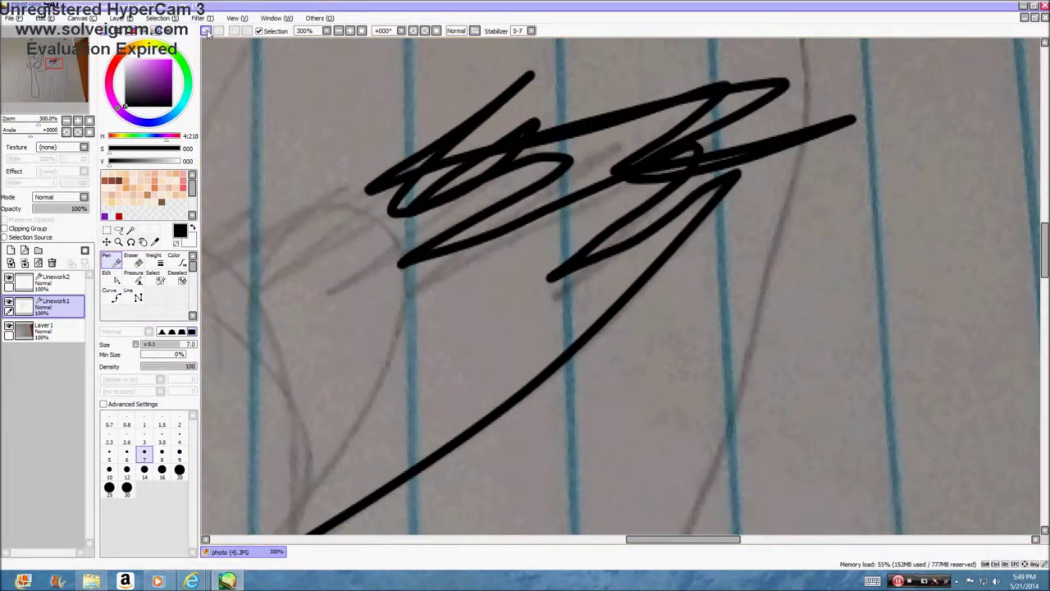
left_click(206, 31)
mouse_move(735, 171)
left_mouse_down()
mouse_move(584, 249)
mouse_move(541, 217)
mouse_move(617, 150)
mouse_move(392, 194)
left_mouse_up()
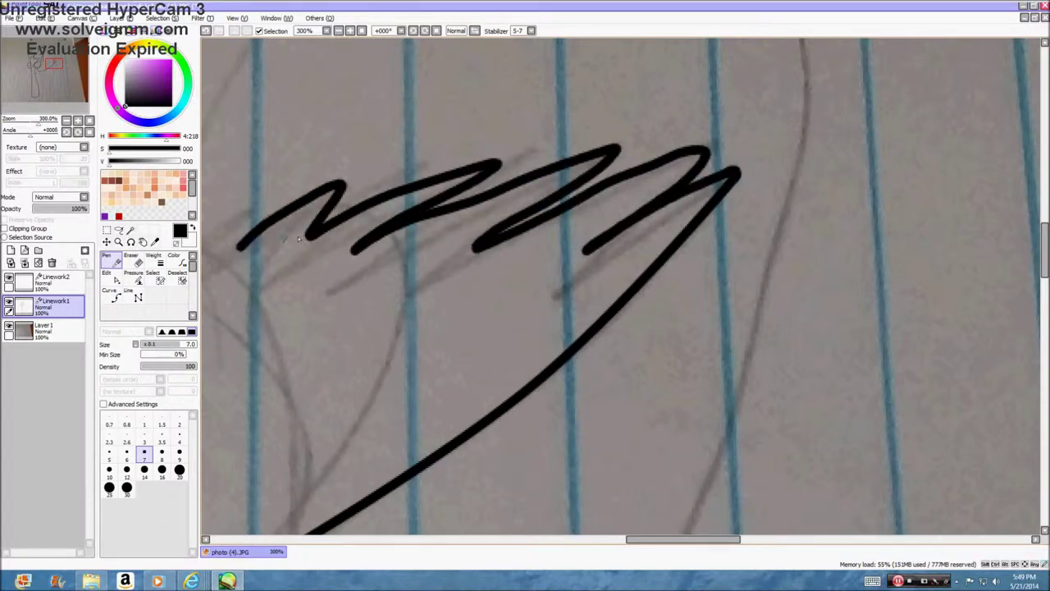
Continue the freehand zigzag feathers toward the mane, redoing the stroke so the teeth become smaller near the shoulder
scroll(298, 235, "up", 2)
mouse_move(523, 123)
left_mouse_down()
mouse_move(345, 239)
mouse_move(243, 275)
left_mouse_up()
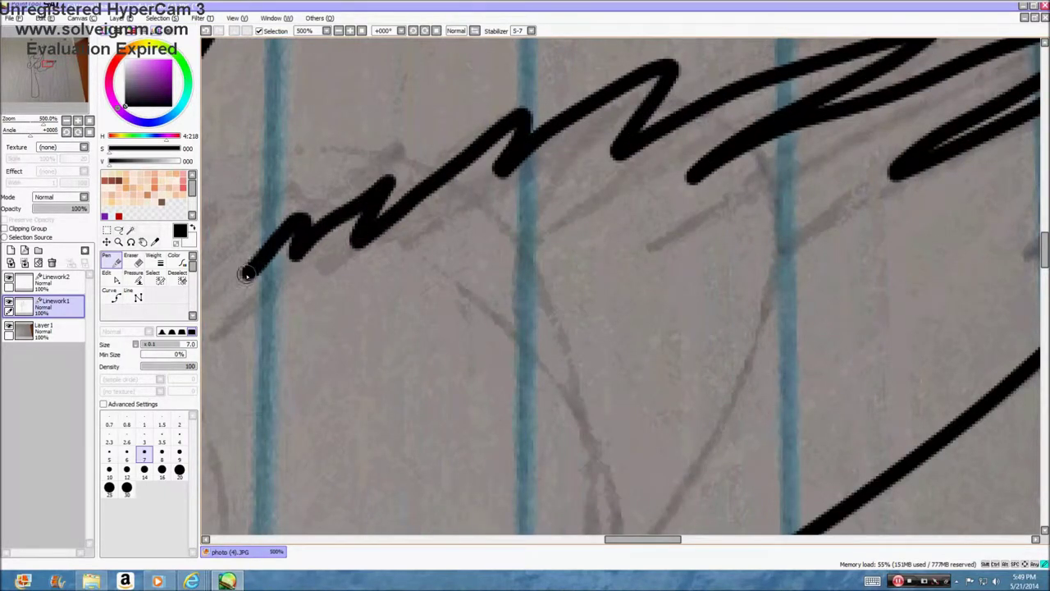
key("ctrl+z")
scroll(450, 171, "down", 1)
left_click_drag(463, 107, 370, 161)
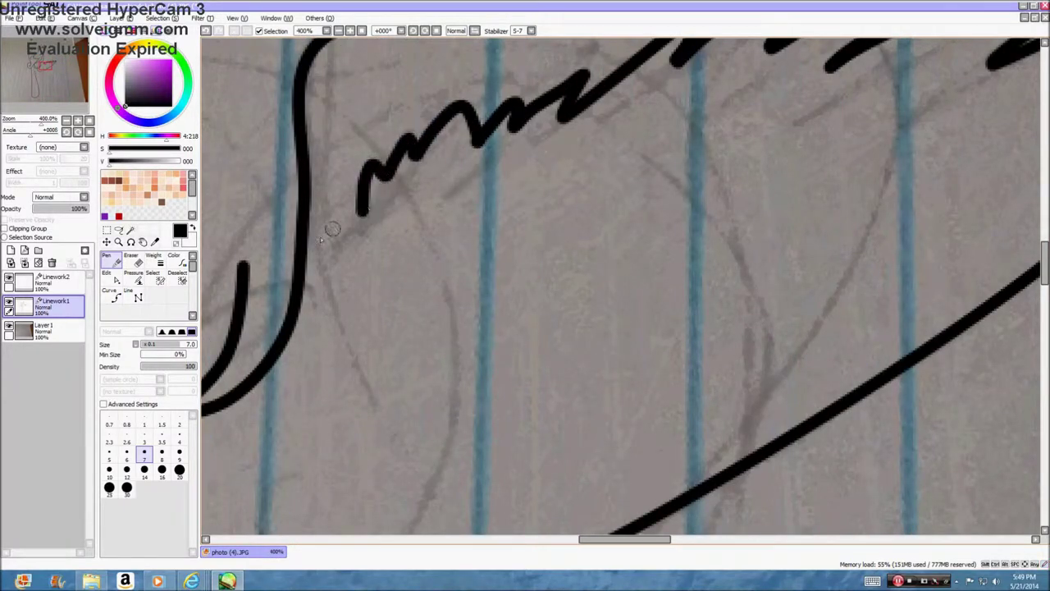
Adjust control points on the small zigzag feathers nearest the mane to refine their shape
scroll(335, 232, "down", 6)
scroll(341, 231, "up", 4)
left_click(112, 278)
scroll(459, 215, "up", 4)
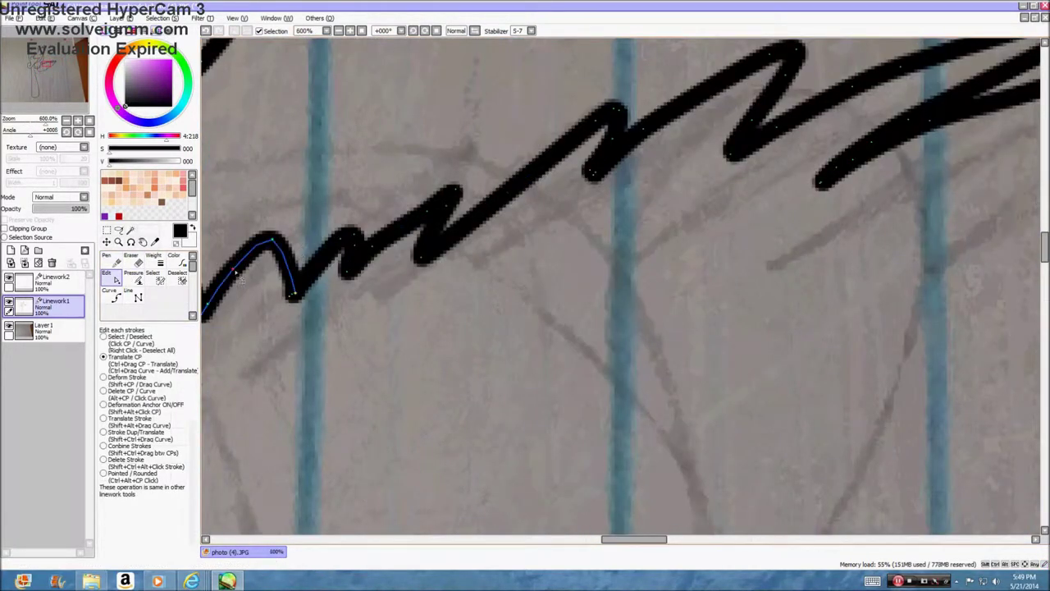
scroll(329, 238, "down", 2)
scroll(254, 275, "up", 4)
mouse_move(257, 264)
left_mouse_down()
mouse_move(260, 272)
mouse_move(251, 263)
left_mouse_up()
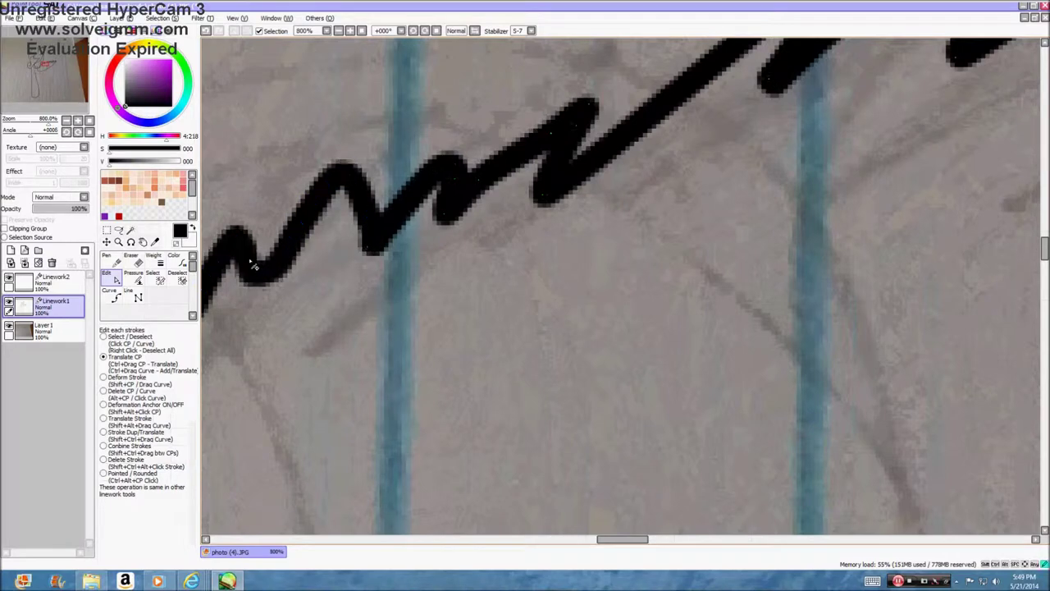
Reshape the feather nearest the wing tip by moving its control points so its two edges meet in a point
scroll(348, 199, "down", 2)
scroll(426, 235, "down", 1)
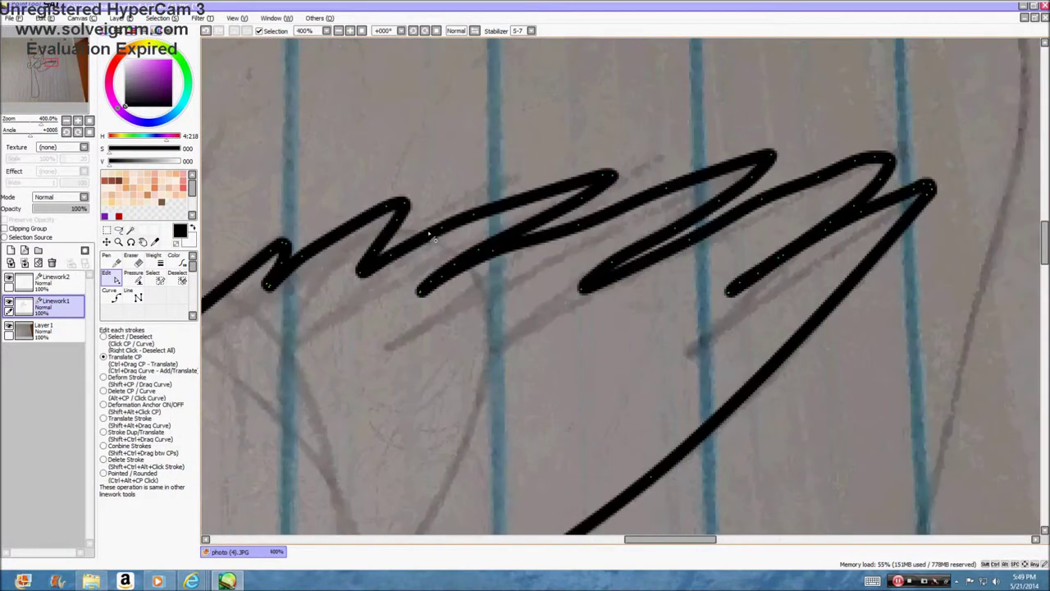
scroll(427, 235, "down", 2)
scroll(425, 236, "up", 3)
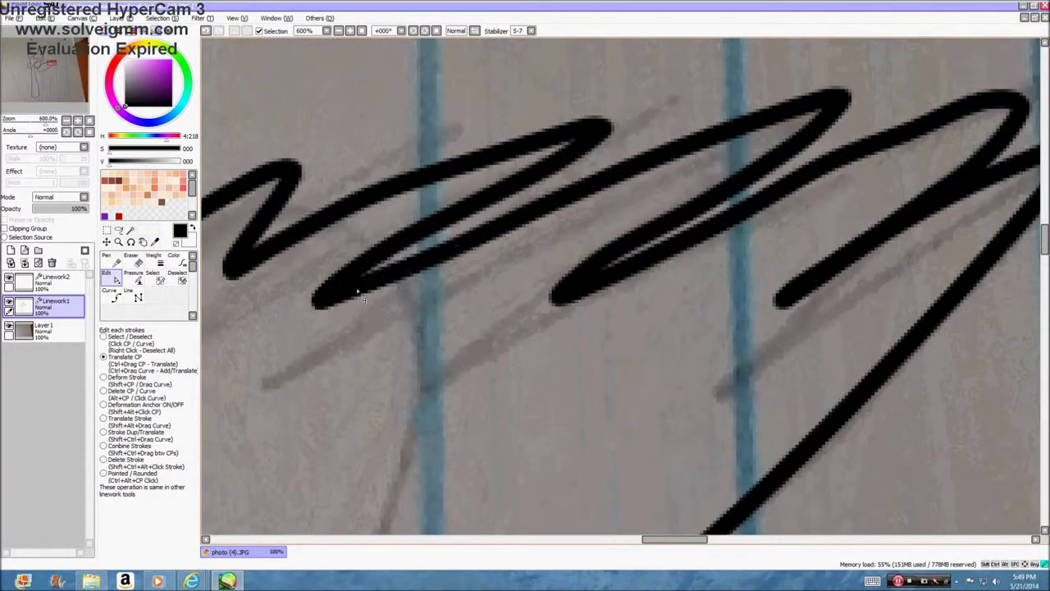
scroll(459, 242, "down", 2)
scroll(728, 224, "up", 3)
mouse_move(781, 212)
left_mouse_down()
mouse_move(813, 164)
mouse_move(820, 172)
mouse_move(691, 277)
mouse_move(651, 270)
mouse_move(674, 286)
mouse_move(671, 265)
mouse_move(649, 267)
left_mouse_up()
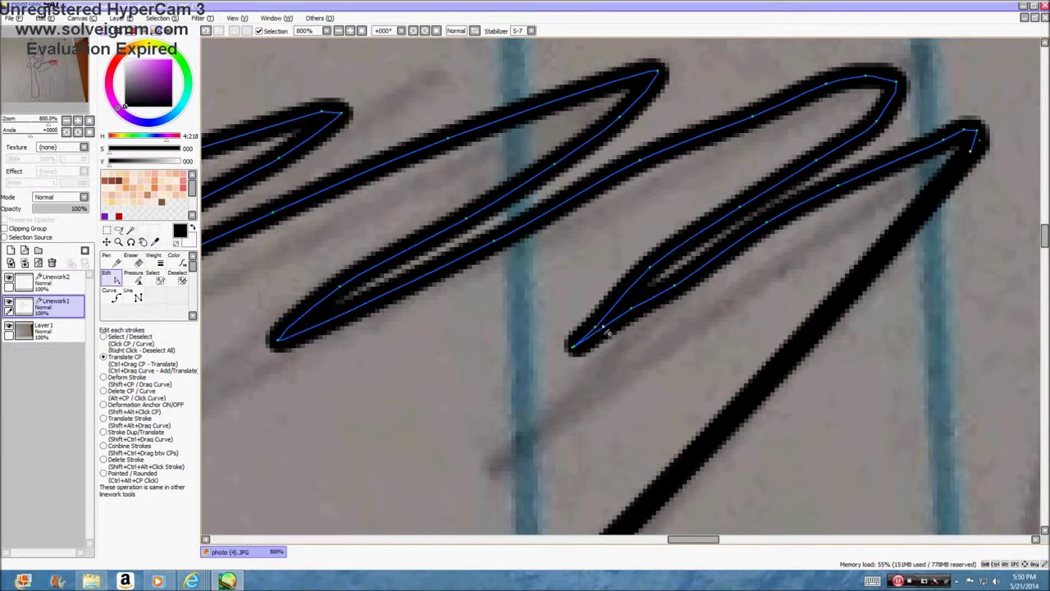
Trace the wing's shoulder as an arched curve from the back of the mane to the feather edge
scroll(598, 331, "down", 7)
left_click(112, 293)
scroll(519, 259, "up", 4)
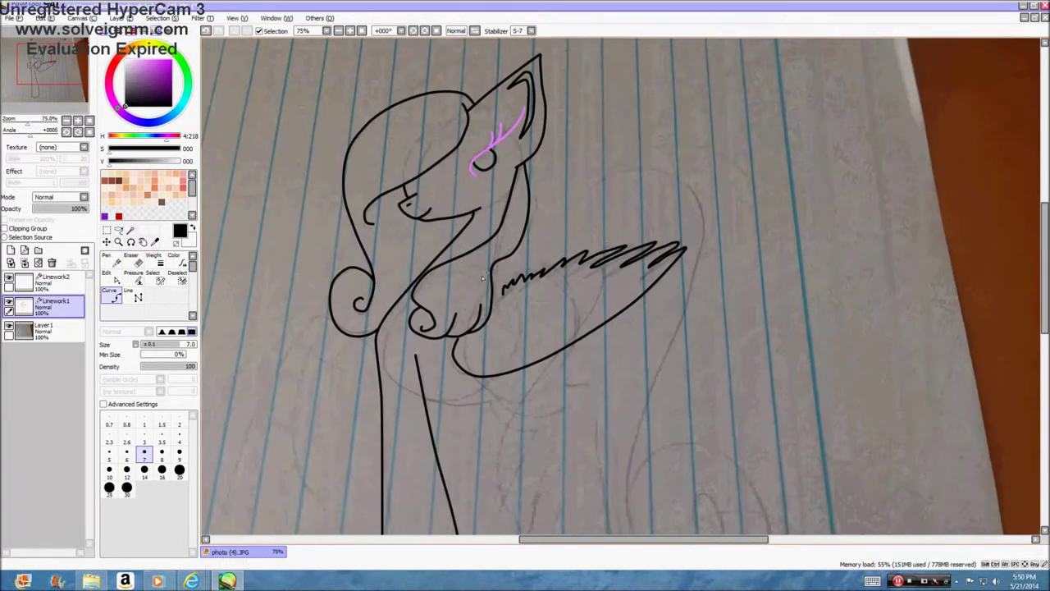
left_click(672, 215)
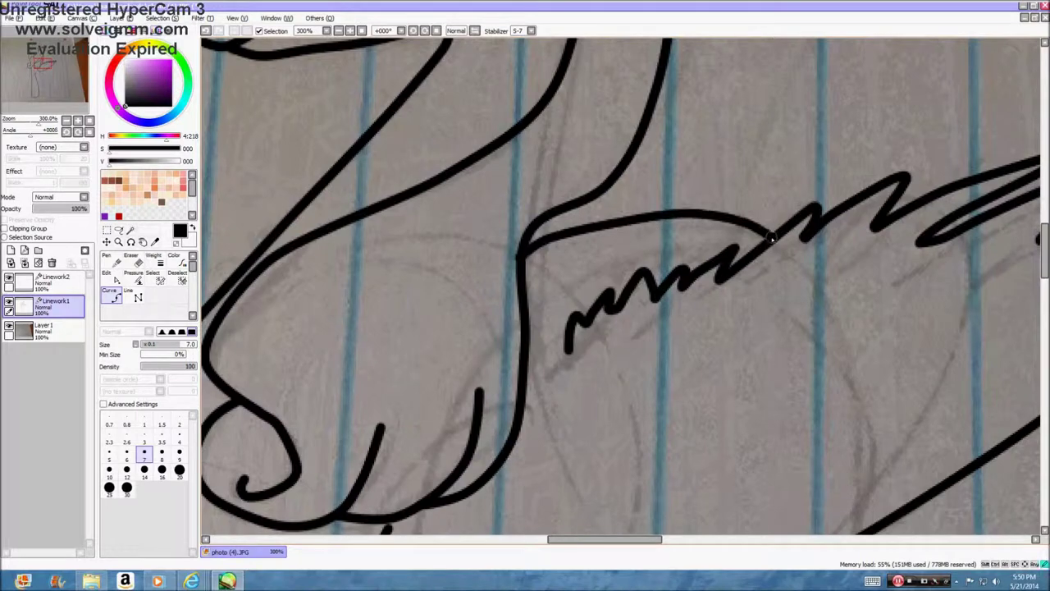
left_click(772, 237)
left_click(111, 278)
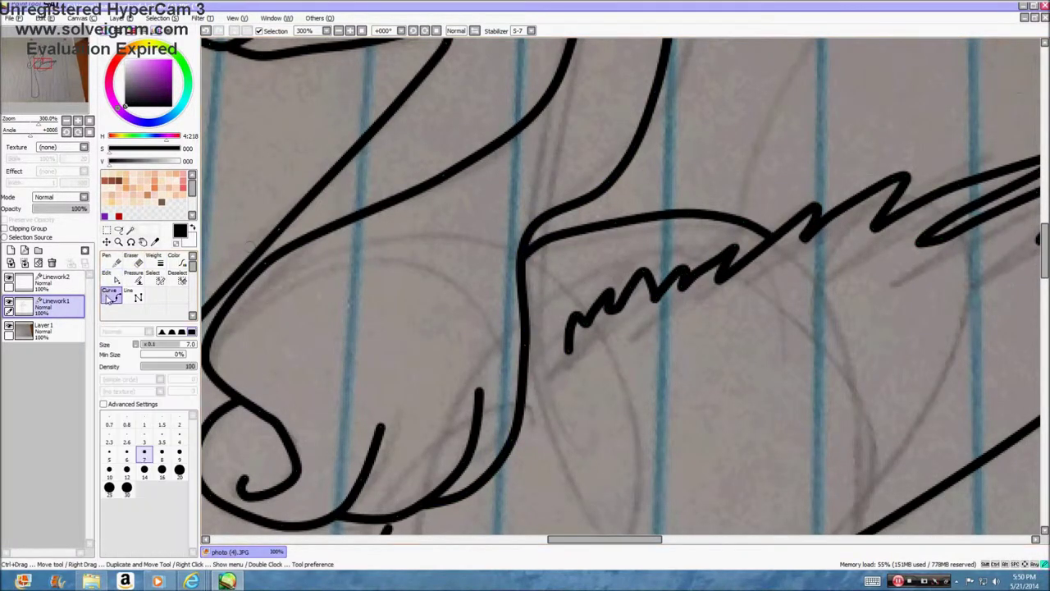
Trace the curved body line beneath the wing, from the wing's lower edge to the top of the hind leg
left_click(113, 297)
scroll(295, 234, "down", 6)
scroll(358, 353, "up", 3)
scroll(267, 133, "down", 1)
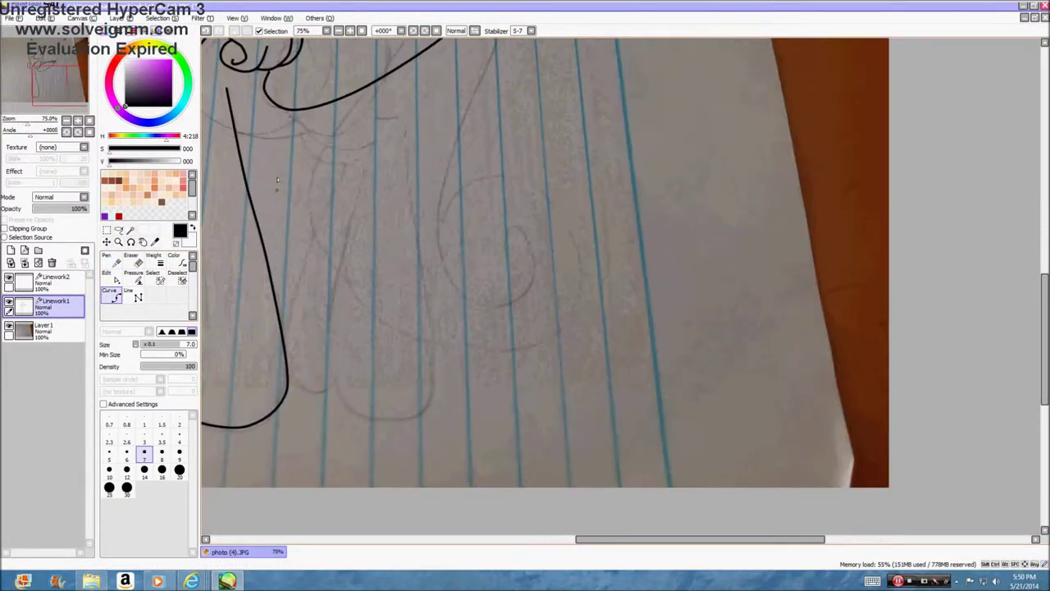
left_click(376, 139)
left_click(136, 261)
Trace the near hind leg down its front, around the hoof and up its back to the wing, with a notch at the rump
left_click(113, 295)
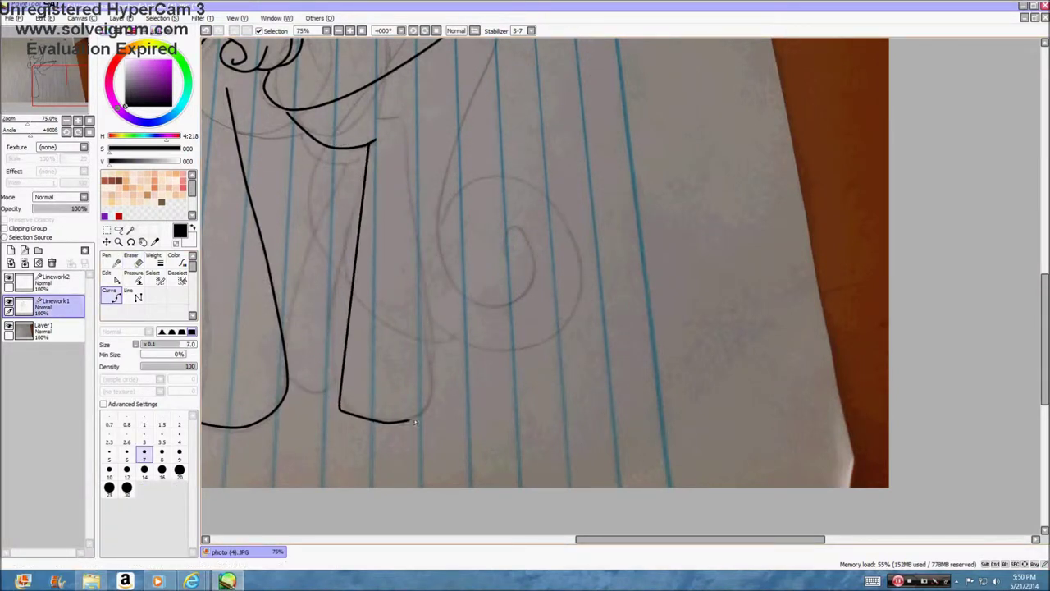
scroll(421, 294, "up", 4)
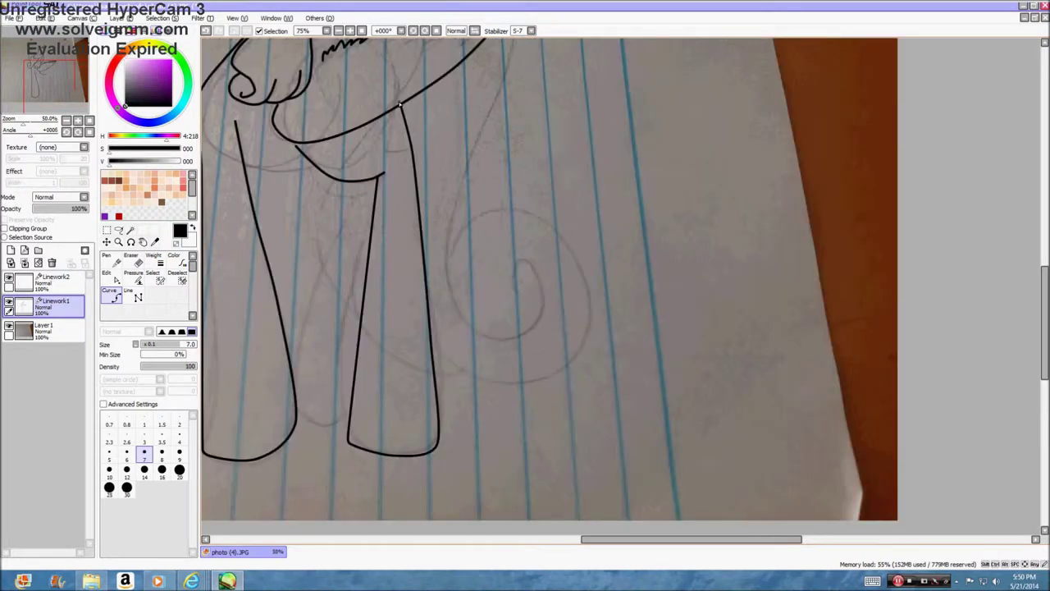
left_click(348, 301)
left_click(380, 128)
left_click(134, 261)
Trace the belly line from the near foreleg to the body curve beneath the wing, and lower its middle control point
left_click(112, 296)
scroll(386, 205, "down", 4)
scroll(331, 247, "up", 3)
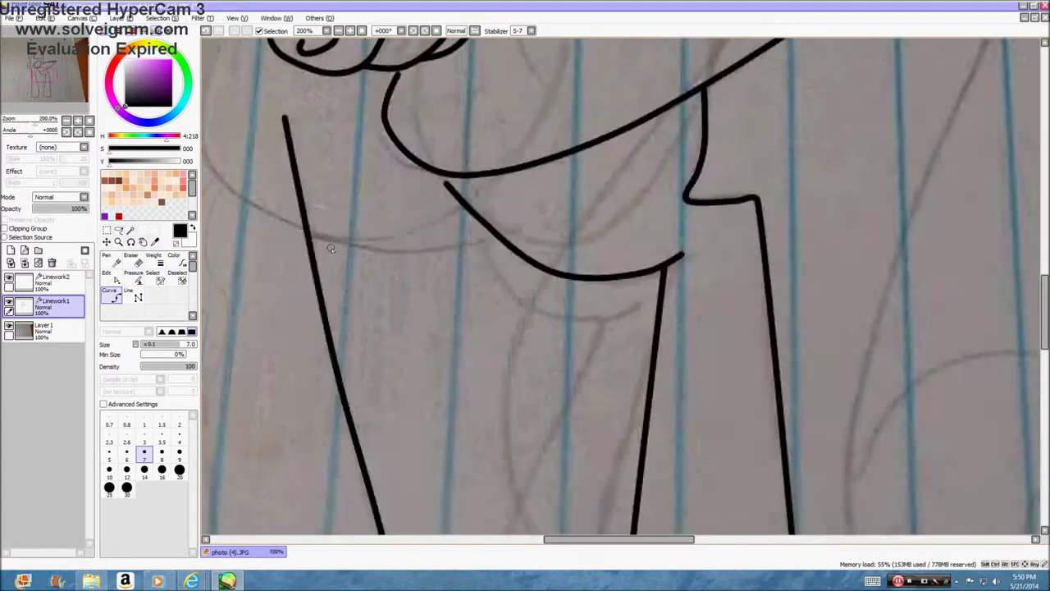
scroll(331, 249, "up", 4)
left_click(271, 205)
double_click(821, 200)
left_click(115, 279)
left_click_drag(503, 235, 506, 249)
Trace the outstretched foreleg's front edge from the mane loop down around its pointed hoof and partway up the back edge
left_click(112, 295)
scroll(431, 237, "down", 7)
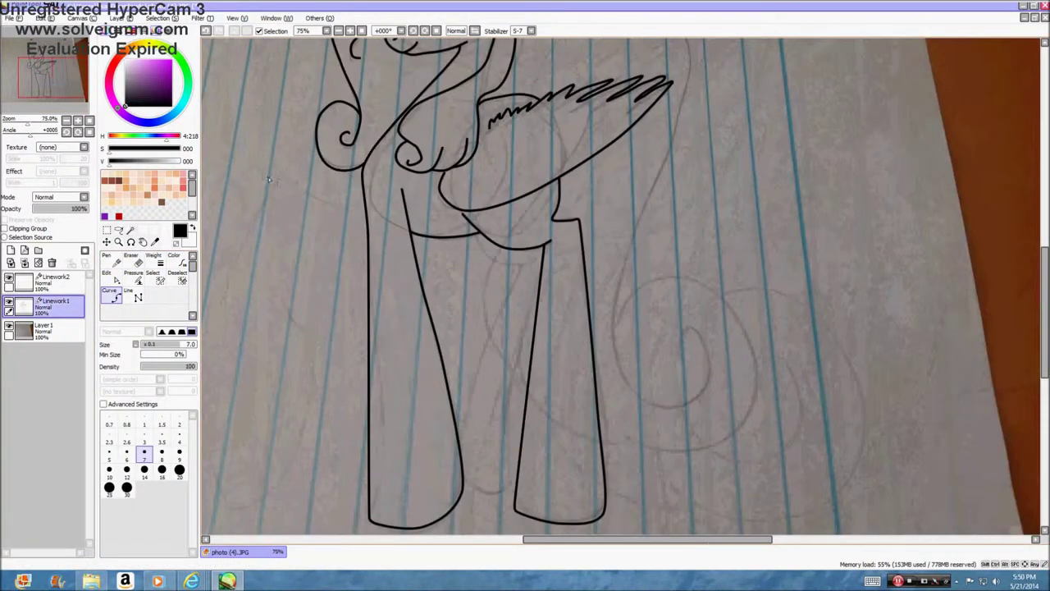
scroll(269, 179, "up", 2)
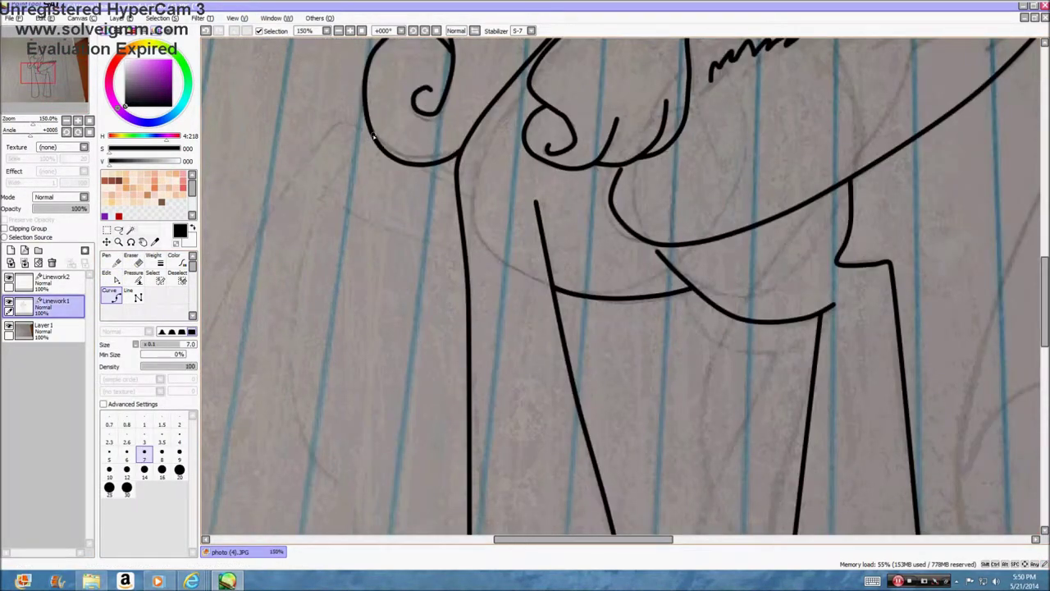
left_click(240, 244)
scroll(240, 244, "down", 3)
scroll(234, 394, "up", 2)
scroll(357, 189, "down", 2)
scroll(293, 175, "up", 2)
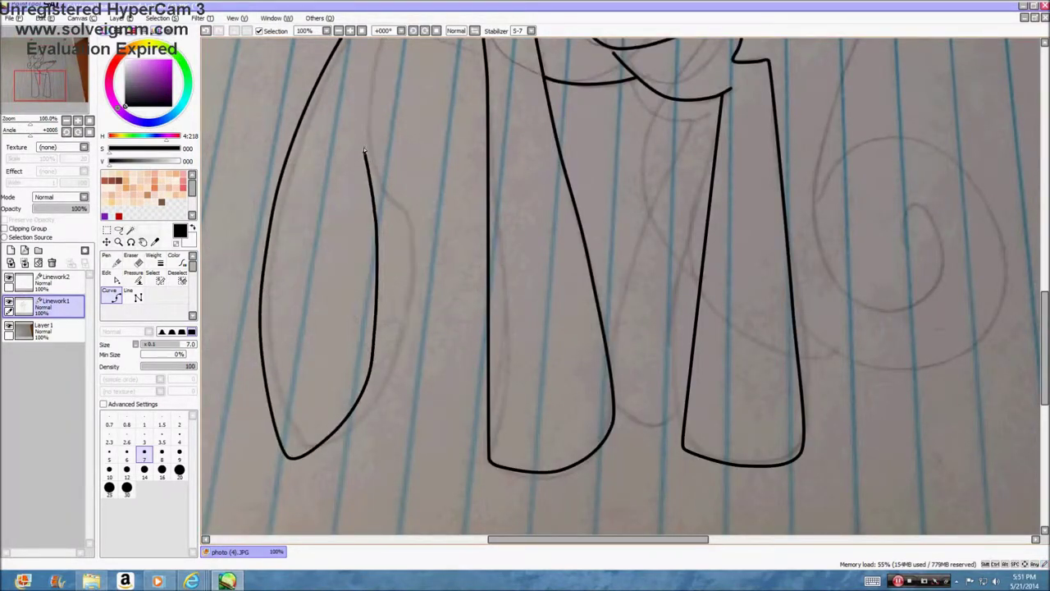
Complete the outstretched foreleg's back edge and connect its upper end to the front of the near foreleg
scroll(367, 161, "down", 1)
scroll(386, 131, "up", 3)
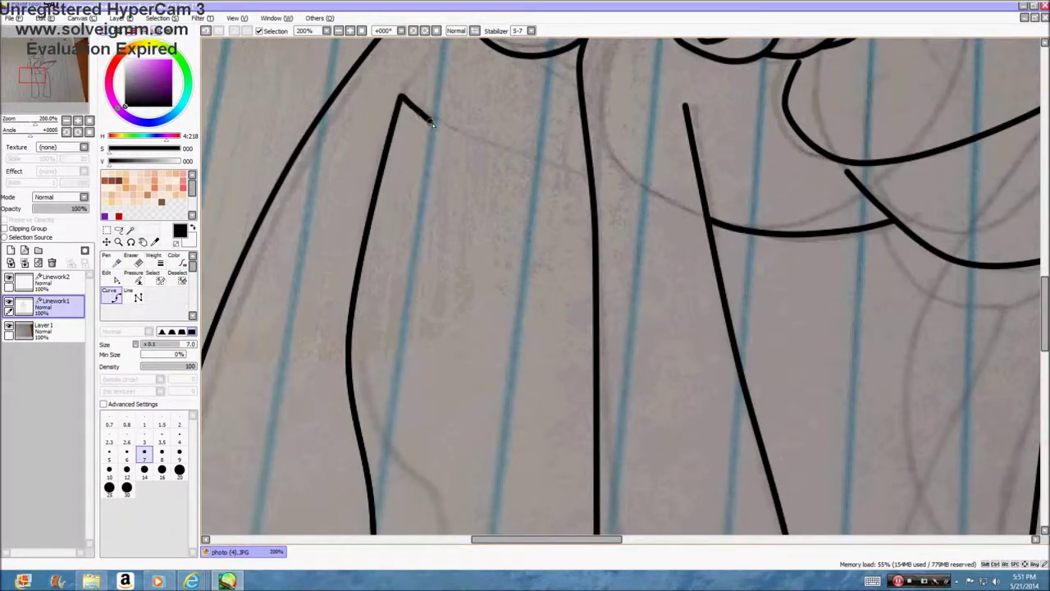
left_click(590, 174)
key("Escape")
Trace a short second curve beneath the body line, from the belly line toward the near hind leg
scroll(315, 210, "down", 2)
scroll(415, 133, "up", 4)
left_click(500, 124)
scroll(539, 141, "down", 4)
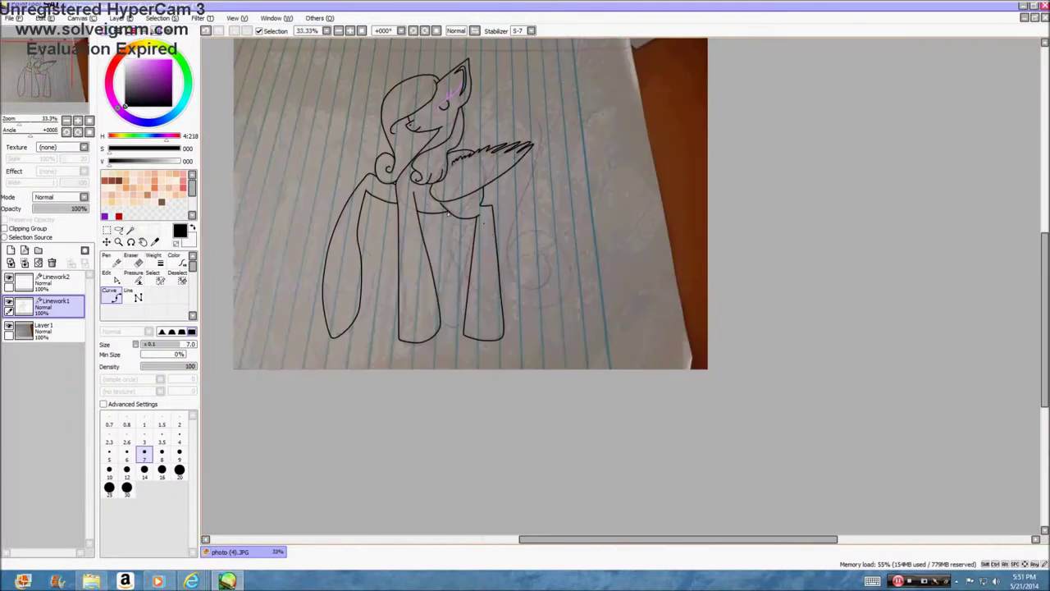
scroll(380, 101, "up", 2)
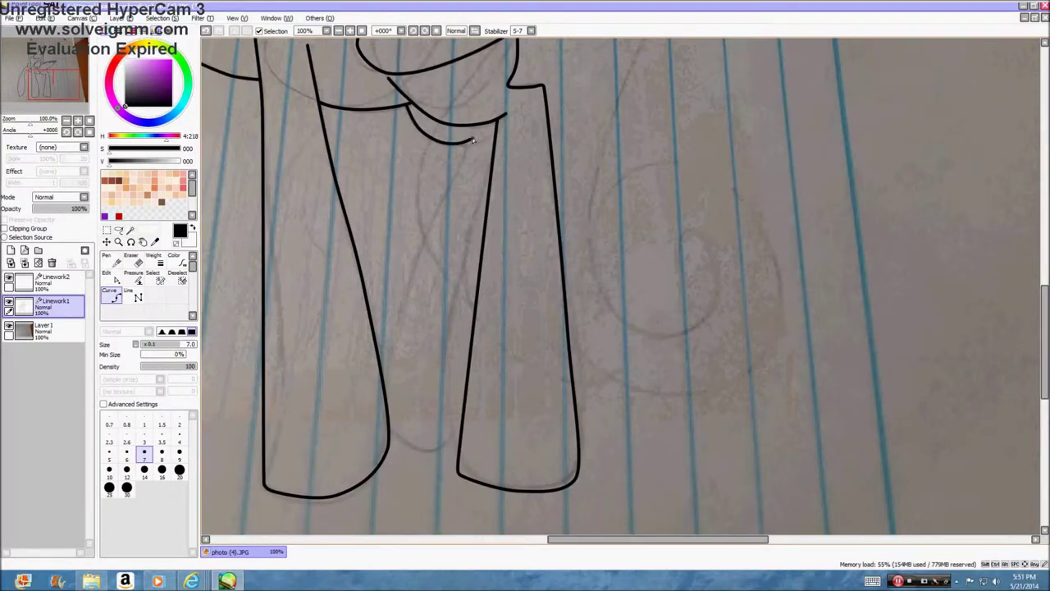
Trace the far hind leg's edge from the short lower body curve down to the back of the near foreleg
scroll(473, 141, "up", 1)
left_click(375, 387, "shift")
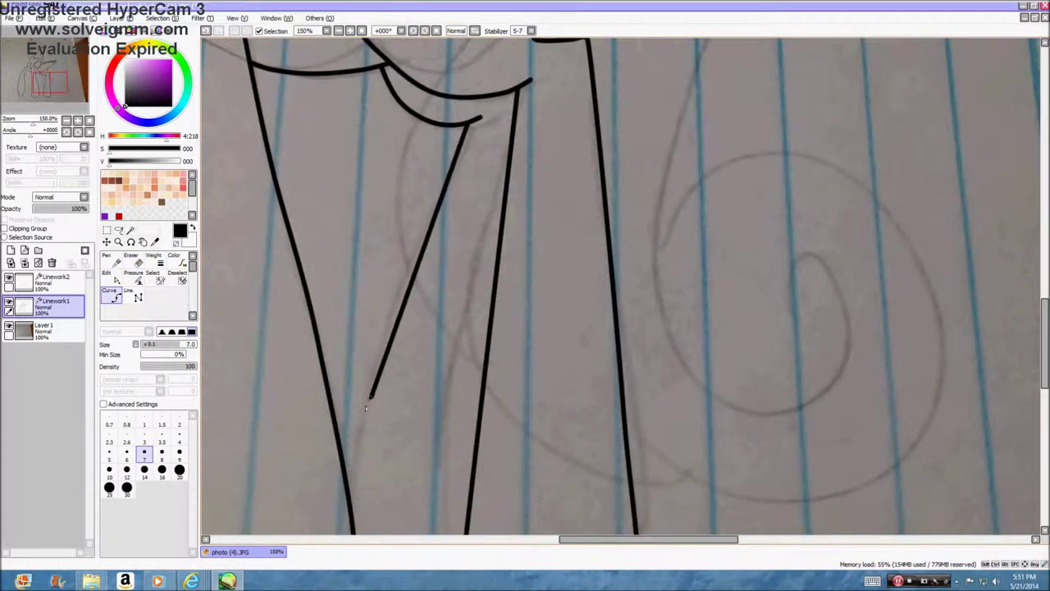
left_click(350, 501)
left_click(134, 262)
Trace the far hind hoof's bottom between the two near legs, and round the near hind hoof's front corner
left_click(113, 298)
scroll(402, 142, "down", 3)
scroll(411, 139, "up", 4)
scroll(339, 229, "up", 2)
mouse_move(303, 297)
left_mouse_down()
mouse_move(444, 343)
mouse_move(550, 333)
mouse_move(585, 314)
left_mouse_up()
left_click(134, 261)
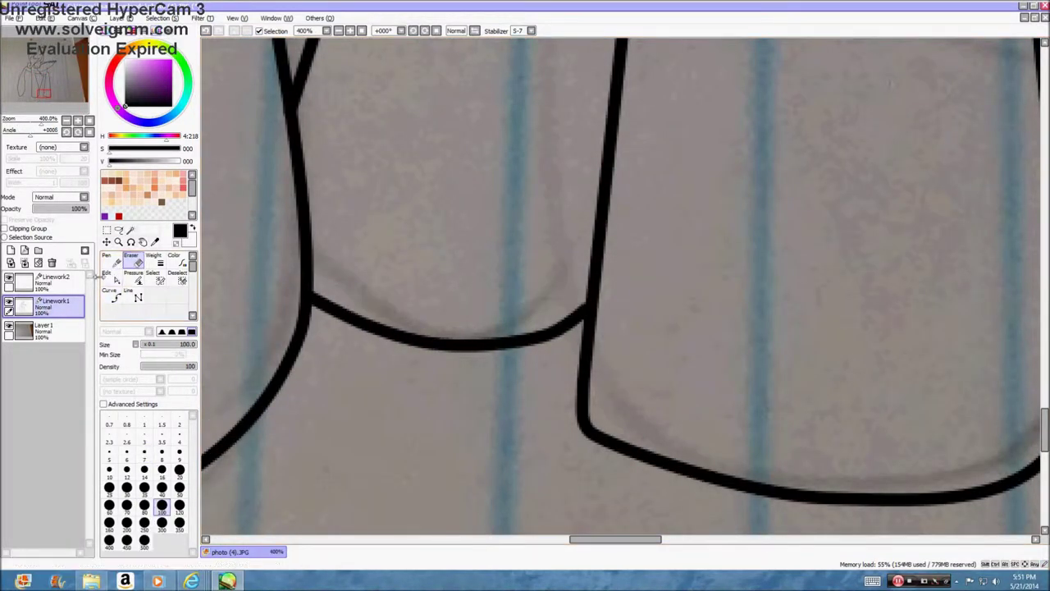
left_click(111, 277)
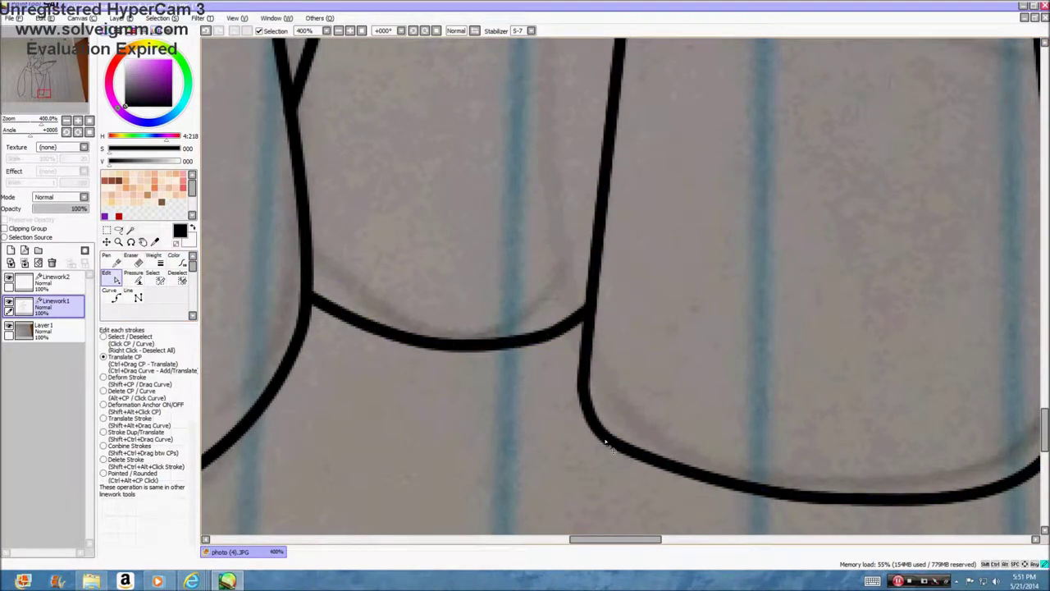
Trace the tail's outer edge from the wing feathers up over its arch and down to the near hind leg
scroll(442, 369, "down", 6)
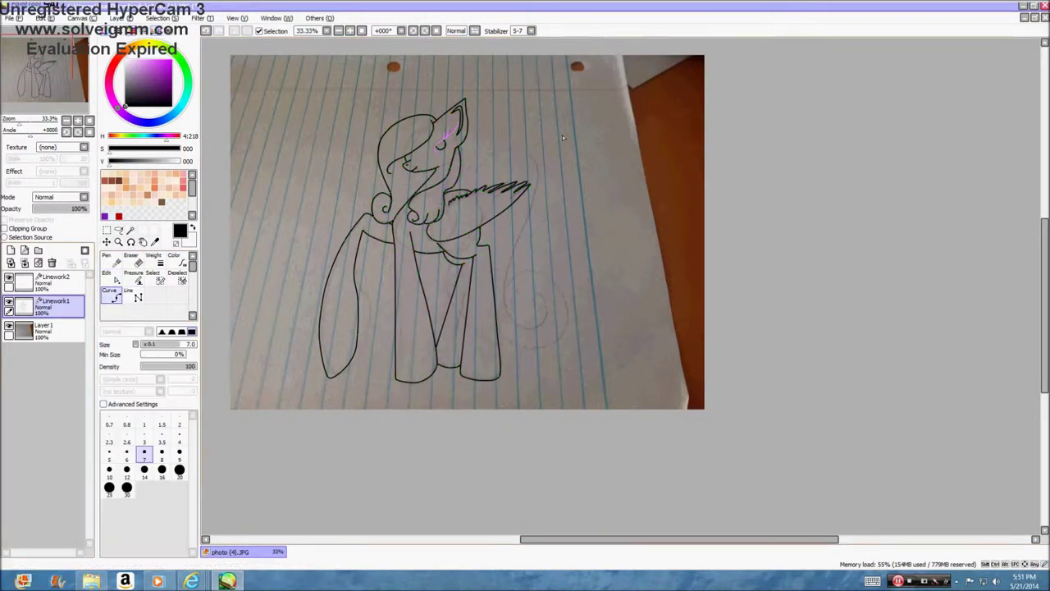
scroll(350, 259, "up", 2)
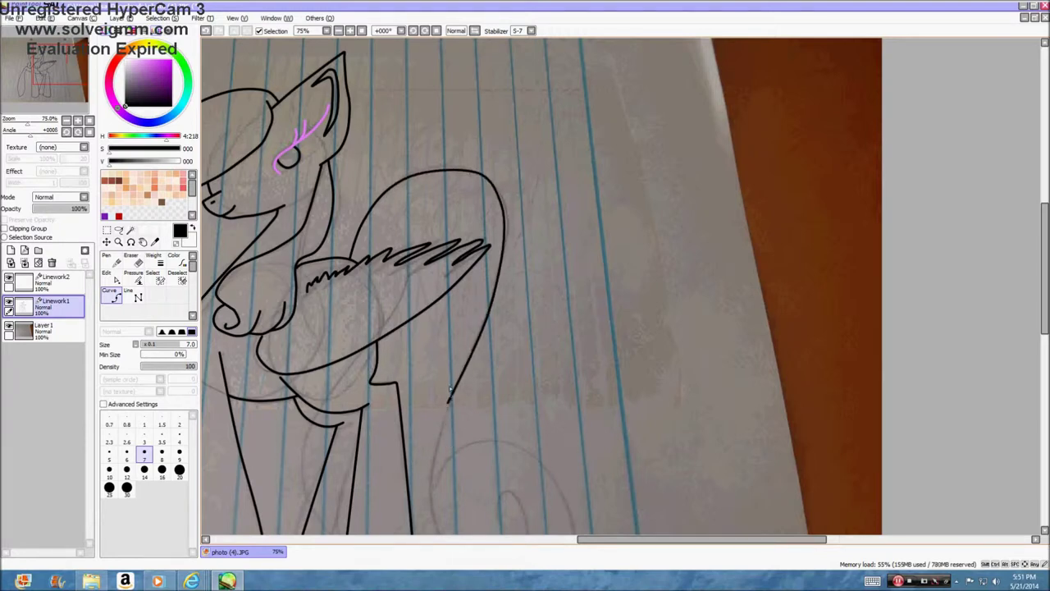
scroll(450, 392, "up", 2)
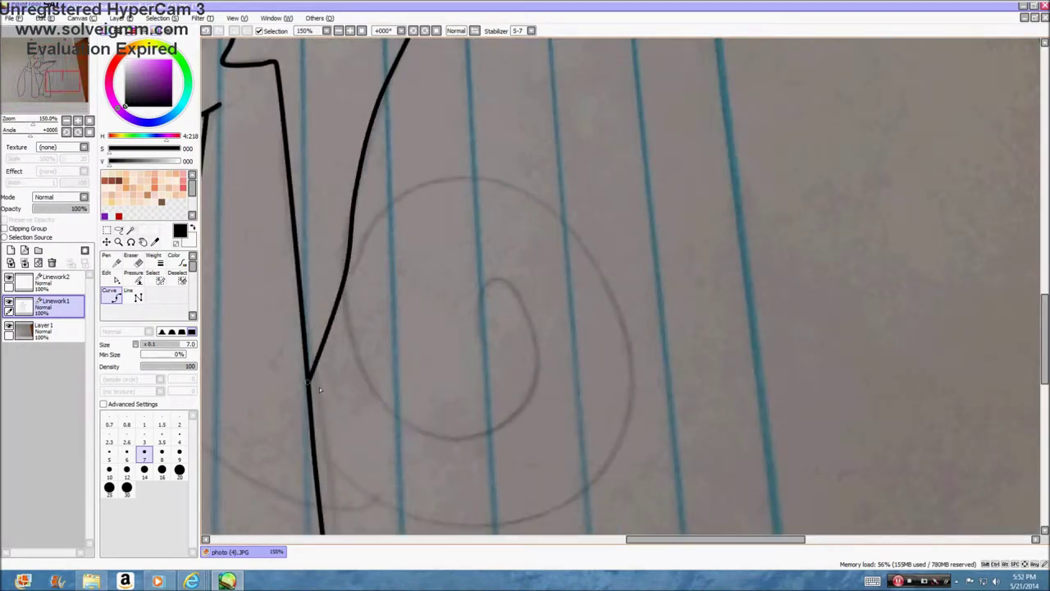
Trace the tail's spiral, with its inner curl and the larger outer loop sweeping around underneath
left_click(472, 357)
left_click(136, 260)
left_click(114, 296)
mouse_move(414, 198)
left_mouse_down()
mouse_move(549, 212)
mouse_move(622, 335)
mouse_move(591, 449)
mouse_move(623, 412)
mouse_move(572, 502)
left_mouse_up()
left_click(443, 517)
left_click(389, 495)
left_click(337, 430)
left_click(136, 261)
Trace a short curve from the back of the near hind leg to the lower part of the tail's outer loop
left_click(113, 296)
scroll(238, 408, "up", 3)
left_click(212, 359)
left_click(345, 361)
left_click(408, 339)
left_click(133, 261)
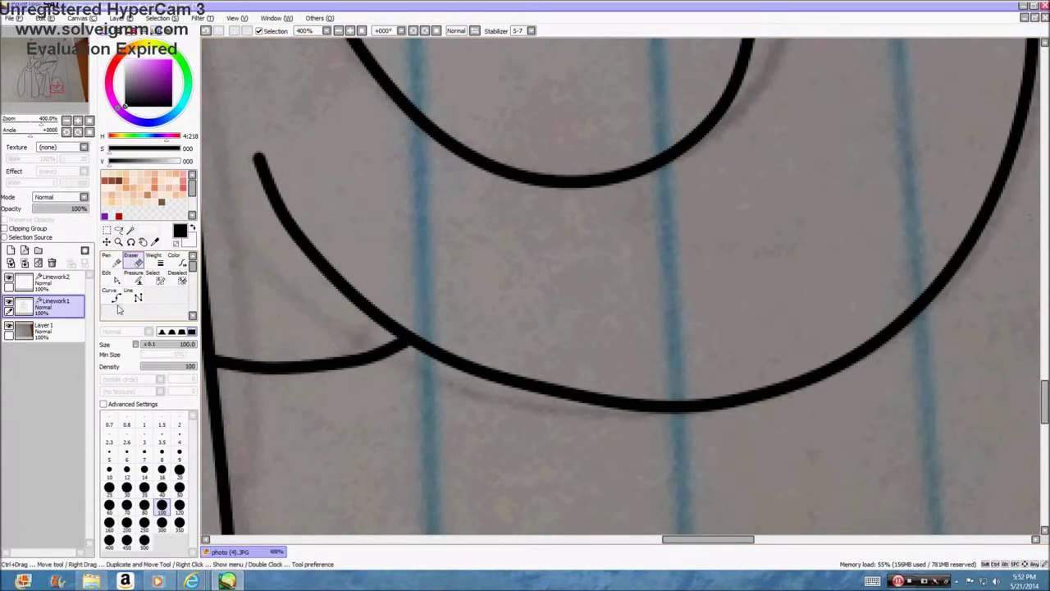
Trace the bulging curve between the legs from the belly line down to the slanted leg edge on Linework1
left_click(115, 300)
scroll(410, 271, "down", 4)
scroll(435, 222, "up", 1)
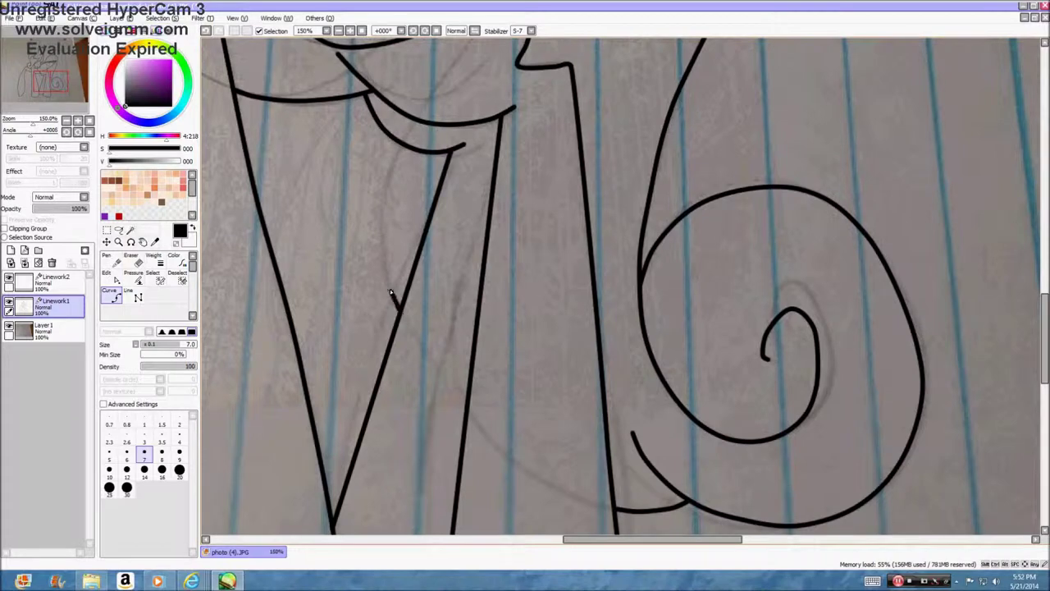
left_click(407, 149)
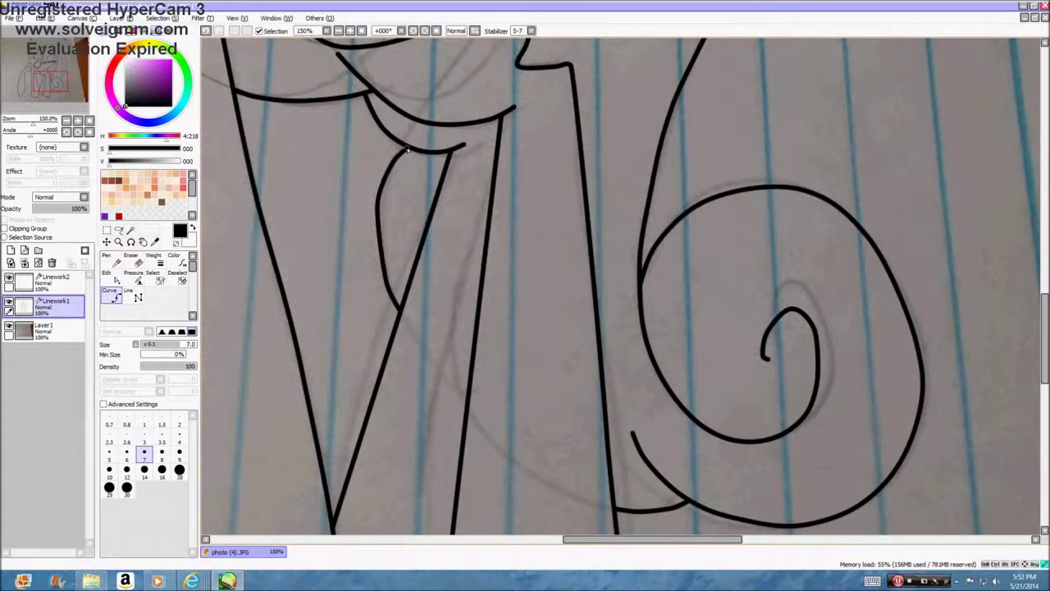
left_click(134, 261)
left_click(115, 279)
scroll(386, 261, "down", 3)
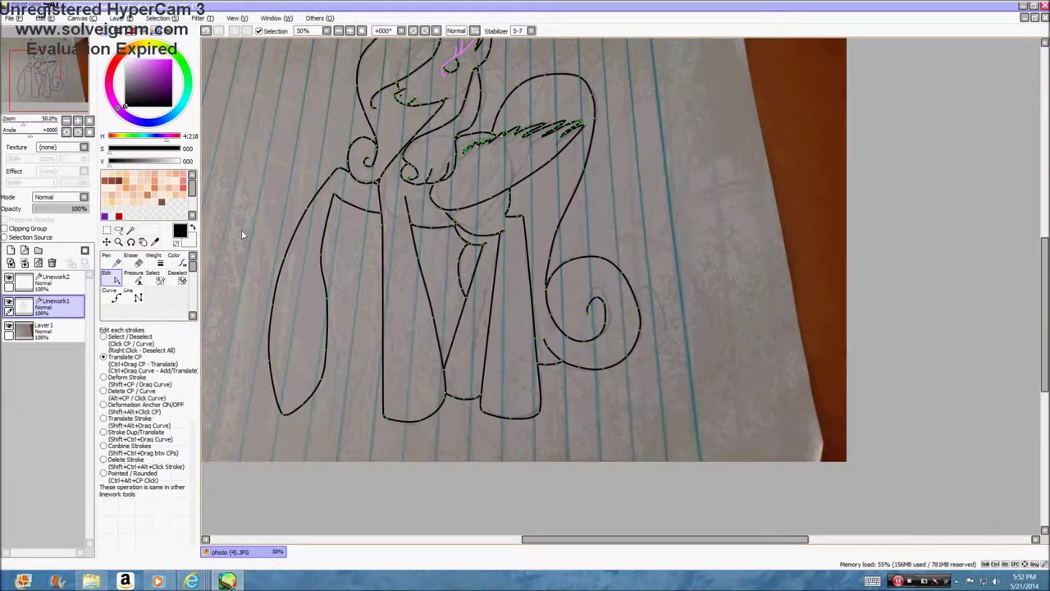
Select the pink eyelash curve on Linework2 with the Magic Wand, using strict transparency detection
left_click(74, 280)
left_click(130, 231)
scroll(453, 56, "up", 6)
left_click(417, 175)
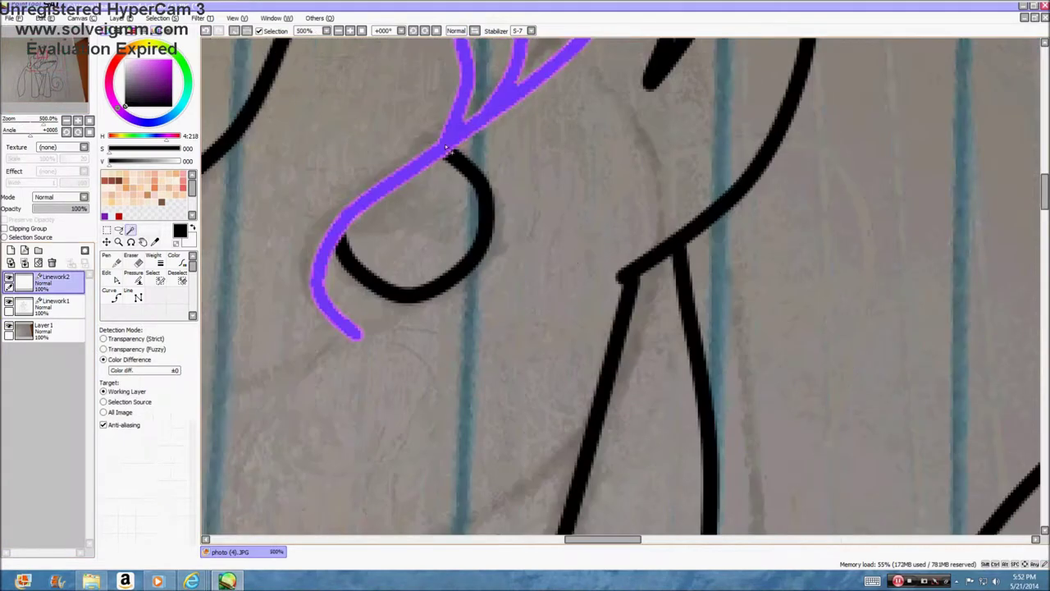
scroll(417, 181, "down", 2)
left_click(207, 31)
scroll(462, 188, "up", 3)
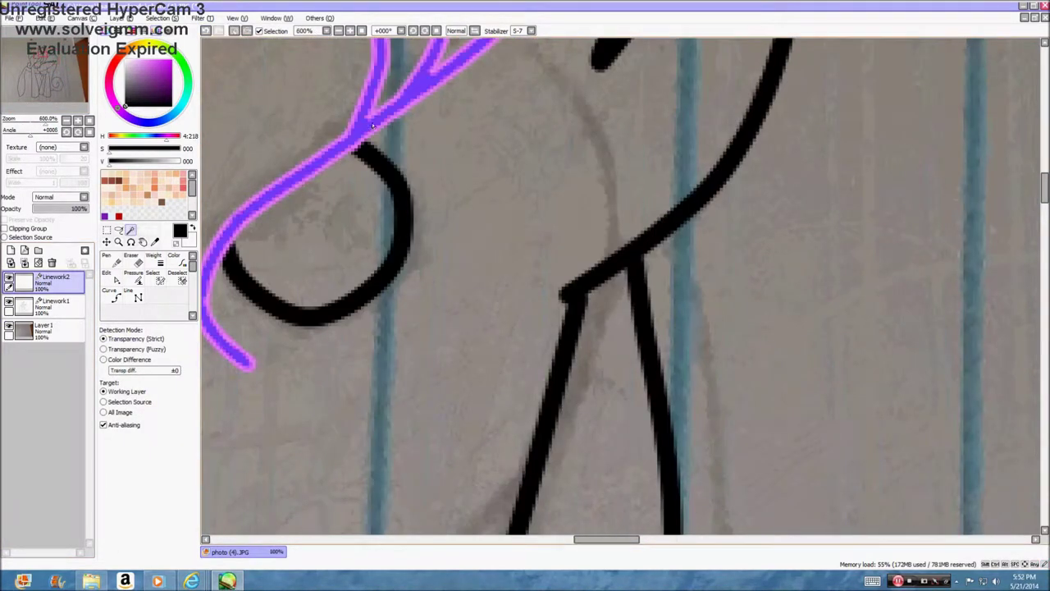
left_click(160, 280)
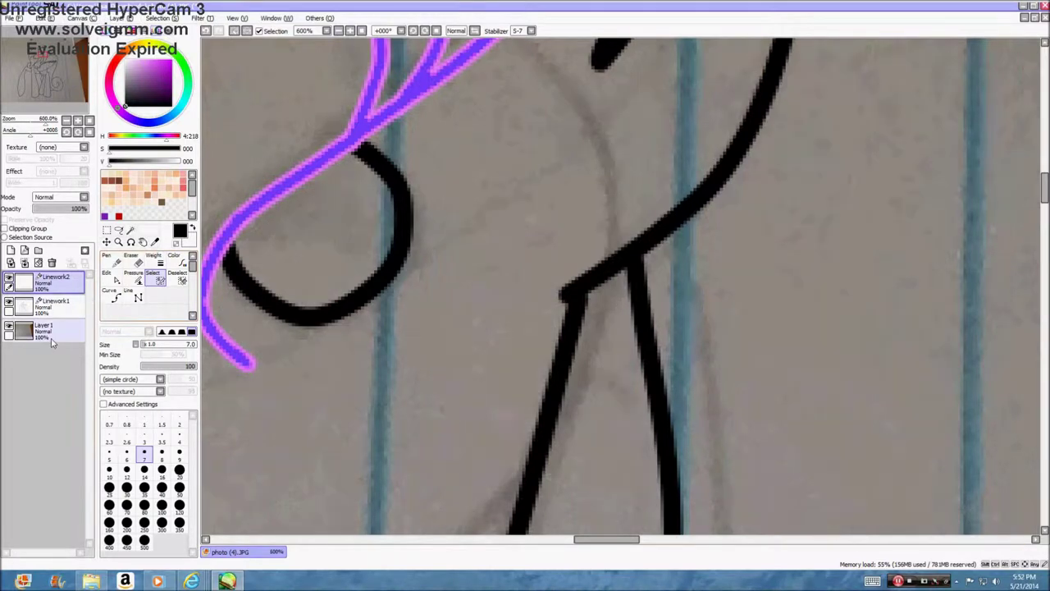
Add a normal layer above Layer1 and merge Linework1 down into it
left_click(51, 335)
left_click(11, 250)
left_click(37, 305)
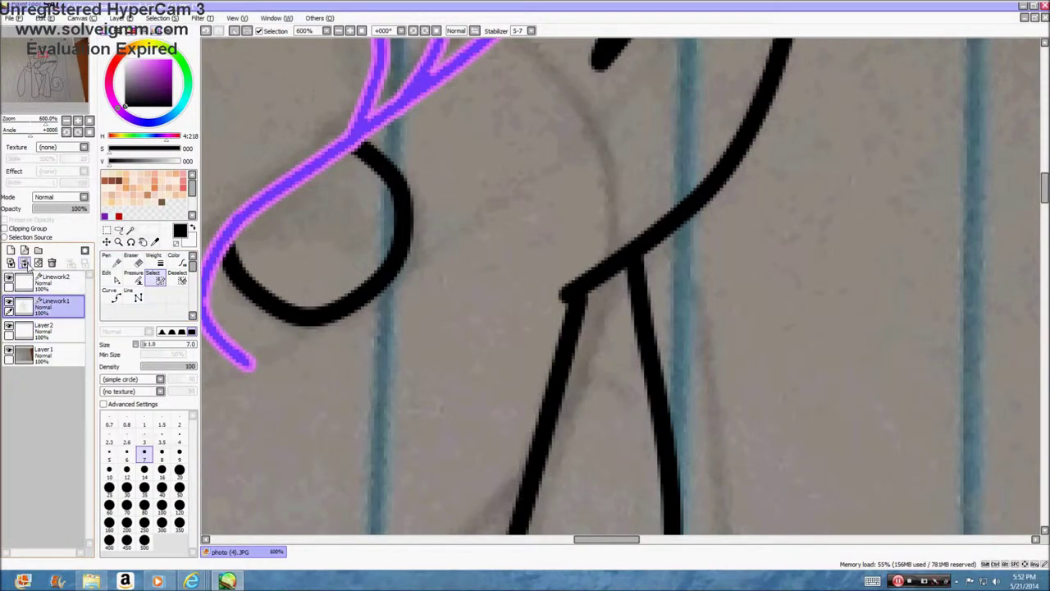
left_click(25, 264)
left_click(37, 283)
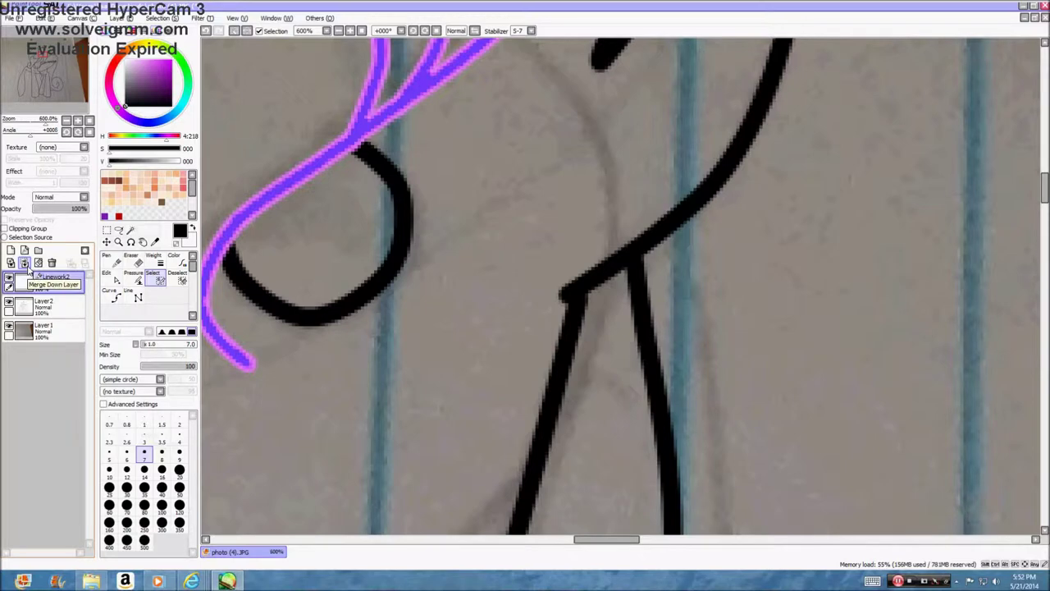
Try to extend the selection over the lower end of the pink eyelash curve with the Select pen
scroll(238, 344, "up", 2)
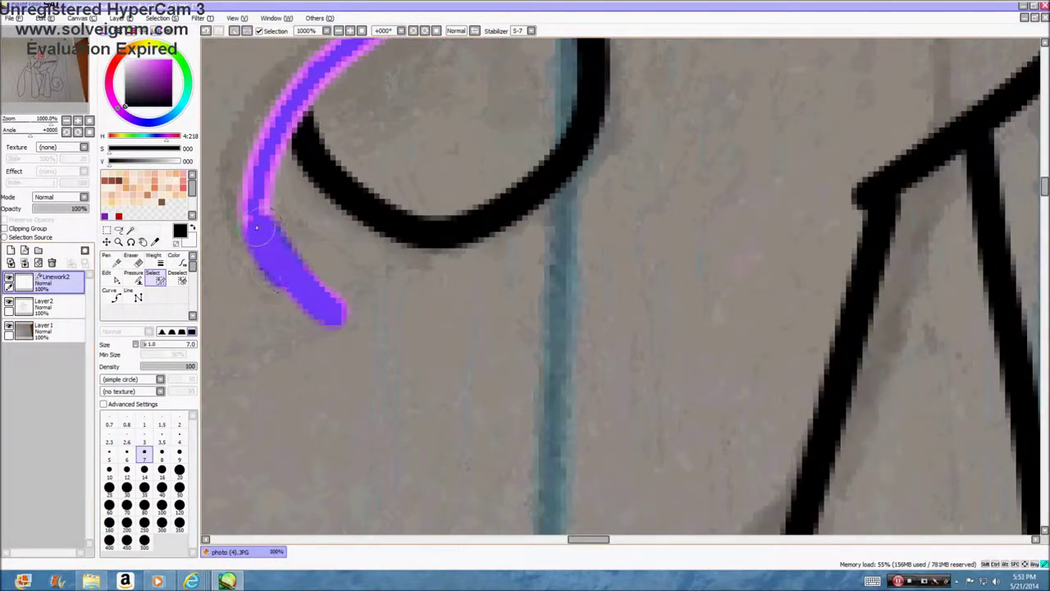
left_click_drag(256, 228, 277, 119)
scroll(326, 122, "down", 4)
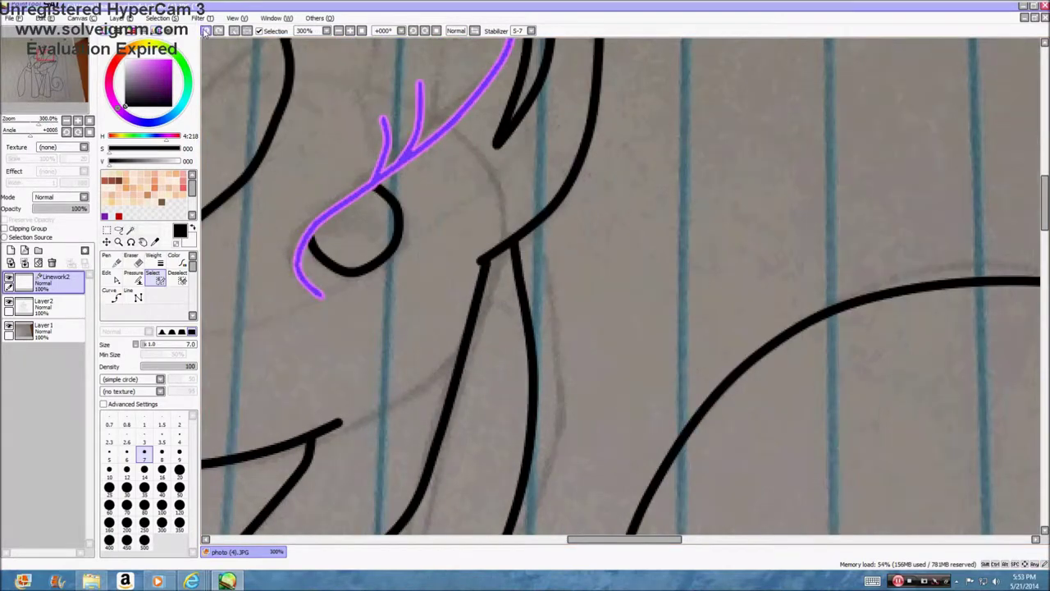
left_click(44, 328)
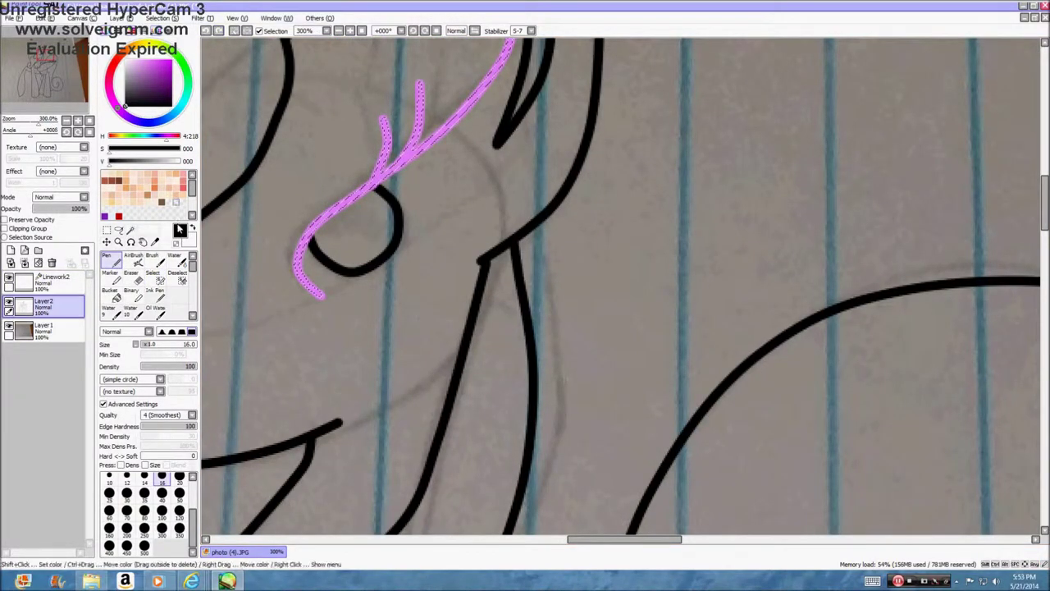
left_click(49, 279)
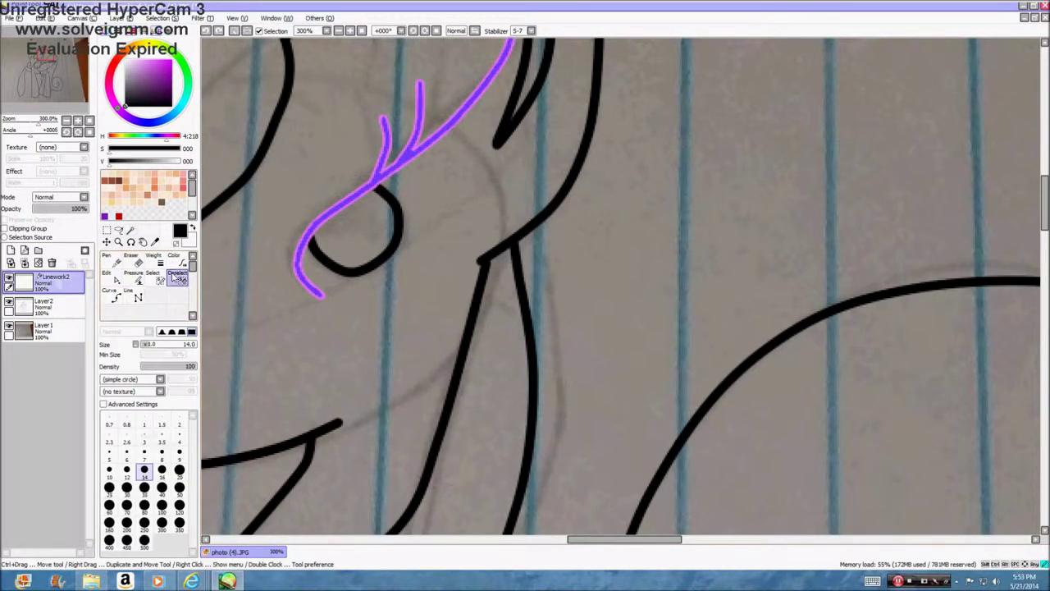
Remove the whole pink eyelash curve from the selection with the Deselect pen at size 14
left_click(177, 273)
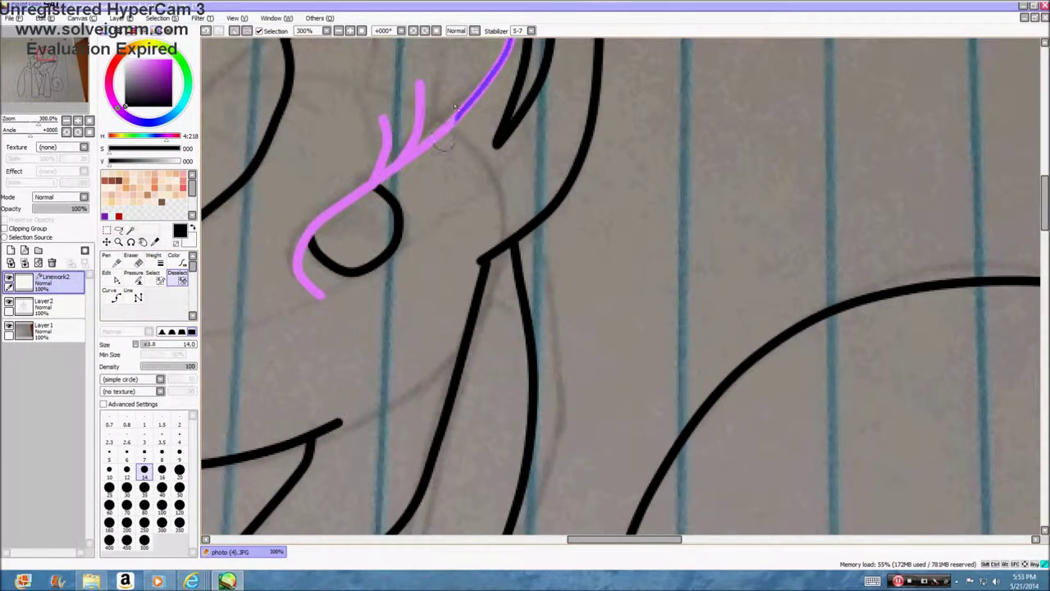
left_click_drag(455, 107, 484, 85)
scroll(461, 162, "down", 3)
left_click_drag(465, 151, 479, 137)
scroll(479, 132, "up", 4)
left_click_drag(384, 335, 770, 113)
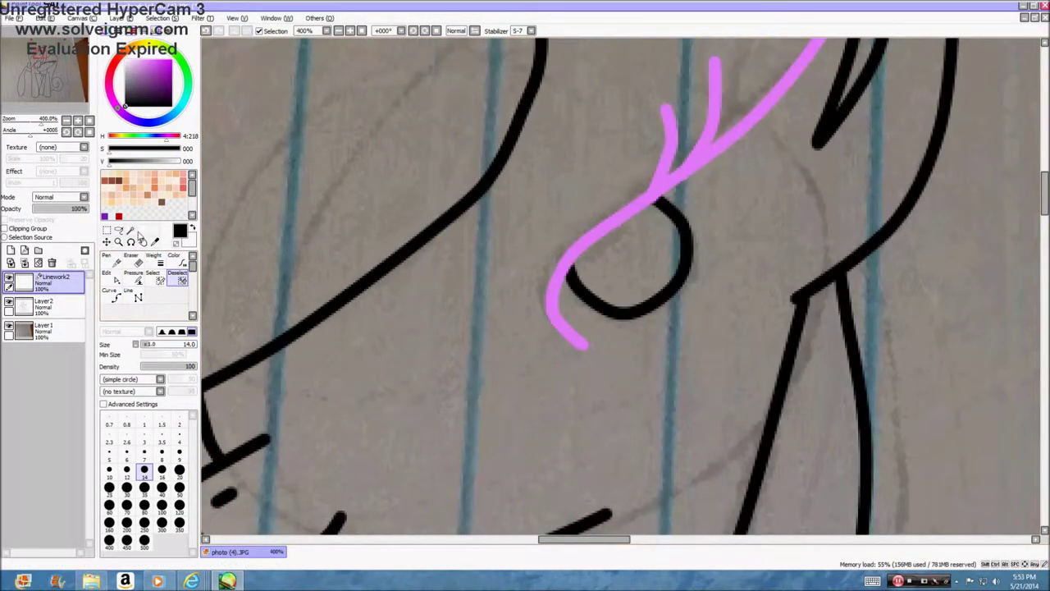
Select the pink eyelash curve and its lashes with the Magic Wand, using color difference detection
left_click(131, 231)
left_click(550, 302)
left_click_drag(551, 311, 477, 390)
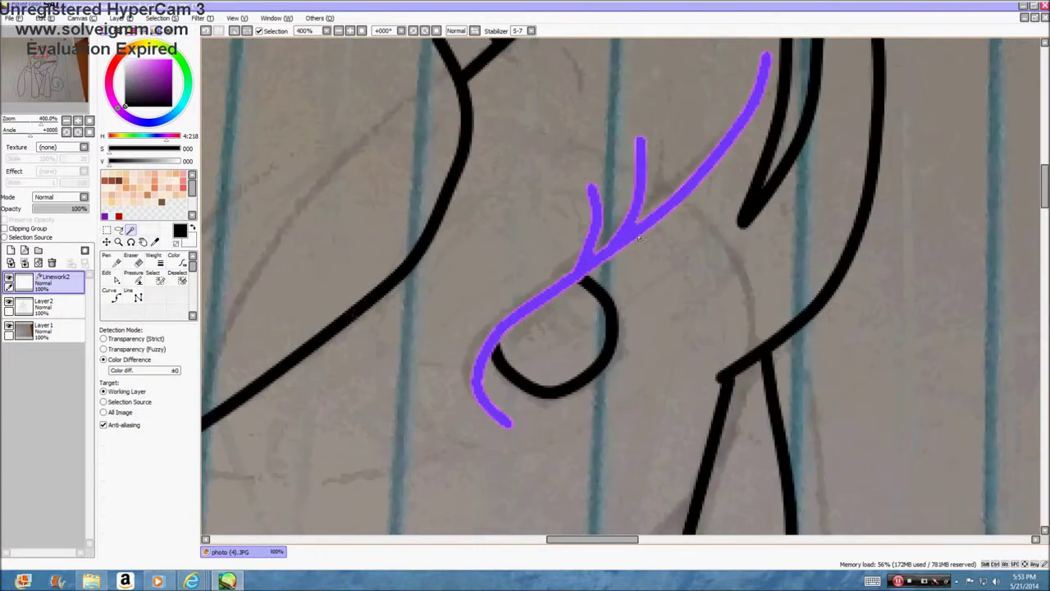
Add a normal layer above Layer2 and merge Linework2 down into it
left_click(54, 306)
left_click(11, 250)
left_click(56, 281)
left_click(24, 263)
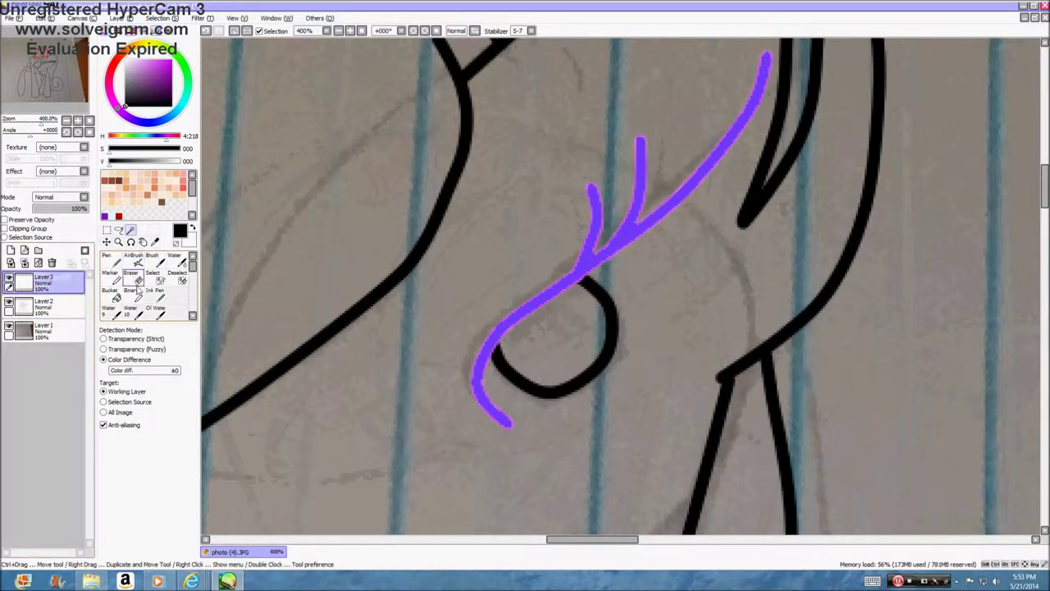
Recolor the selected eyelash curve and lashes purple with the Binary tool
left_click(133, 289)
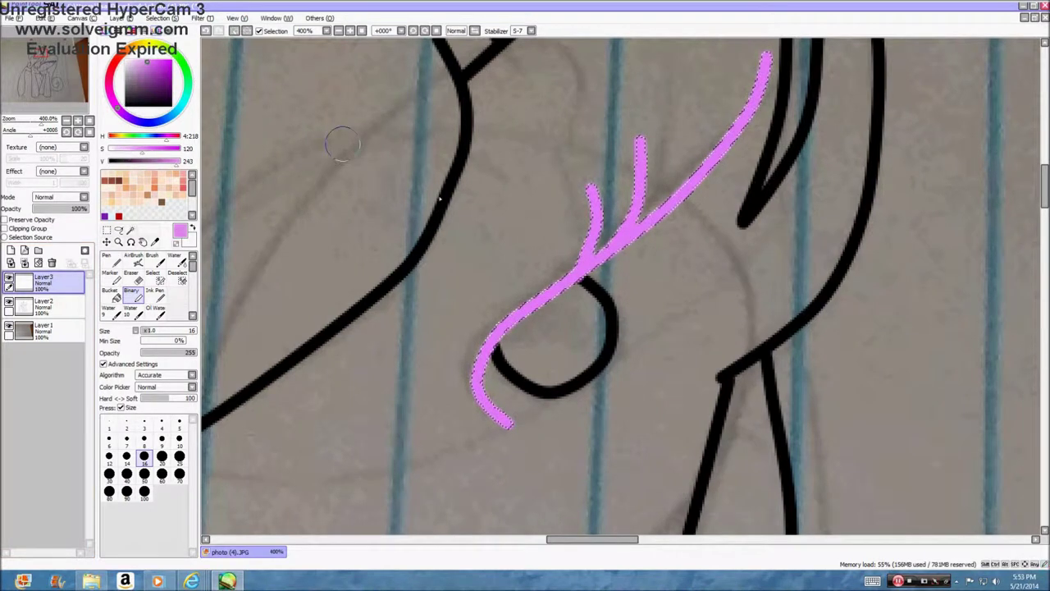
left_click(145, 493)
left_click_drag(493, 336, 739, 113)
left_click(145, 458)
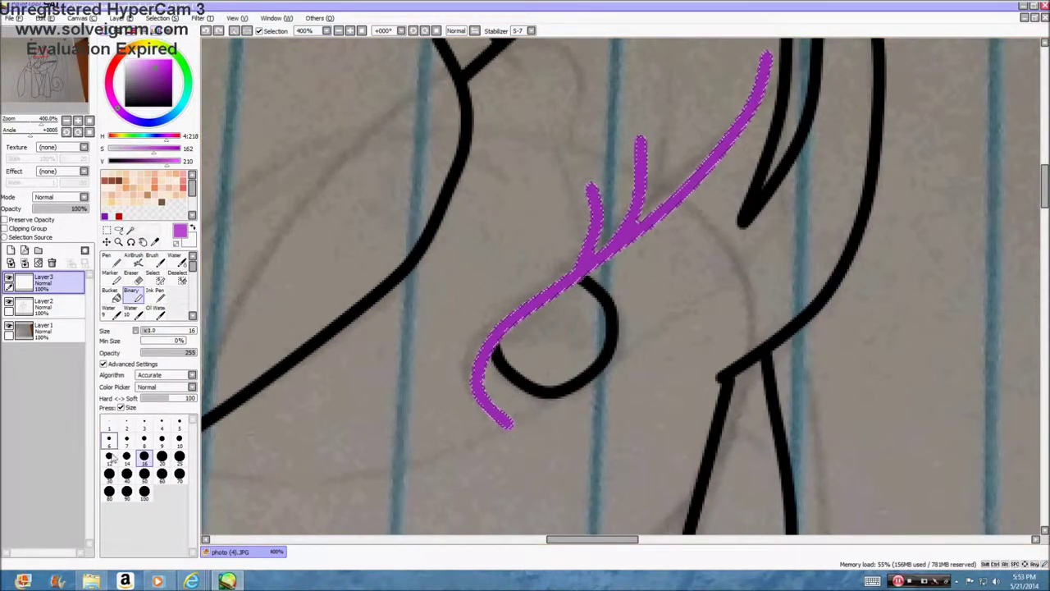
Airbrush light pink over the lower part of the selected eyelash curve to fade it from purple
left_click(134, 261)
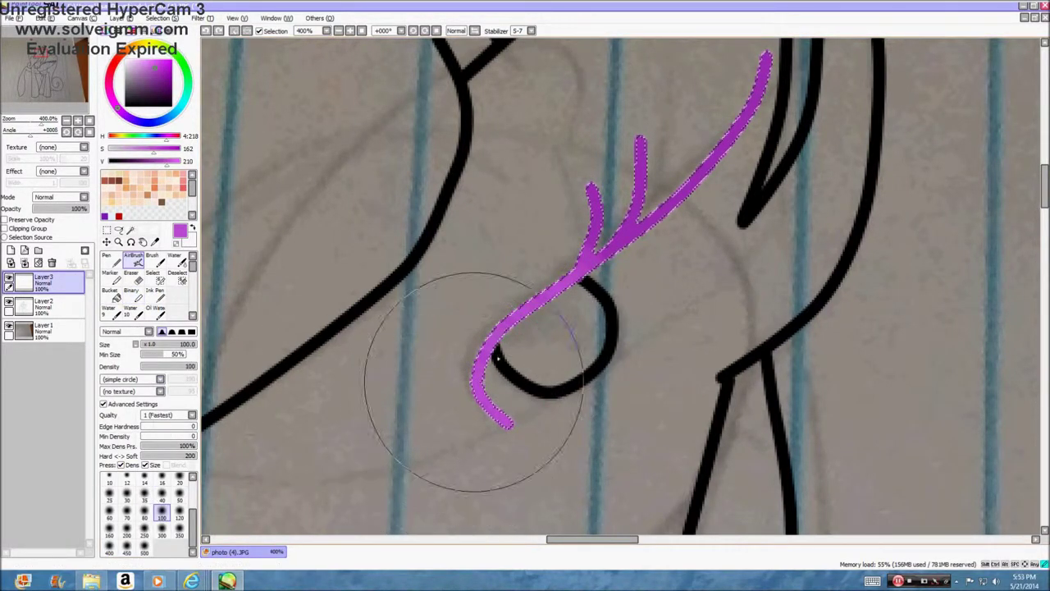
left_click(149, 60)
left_click_drag(483, 372, 400, 444)
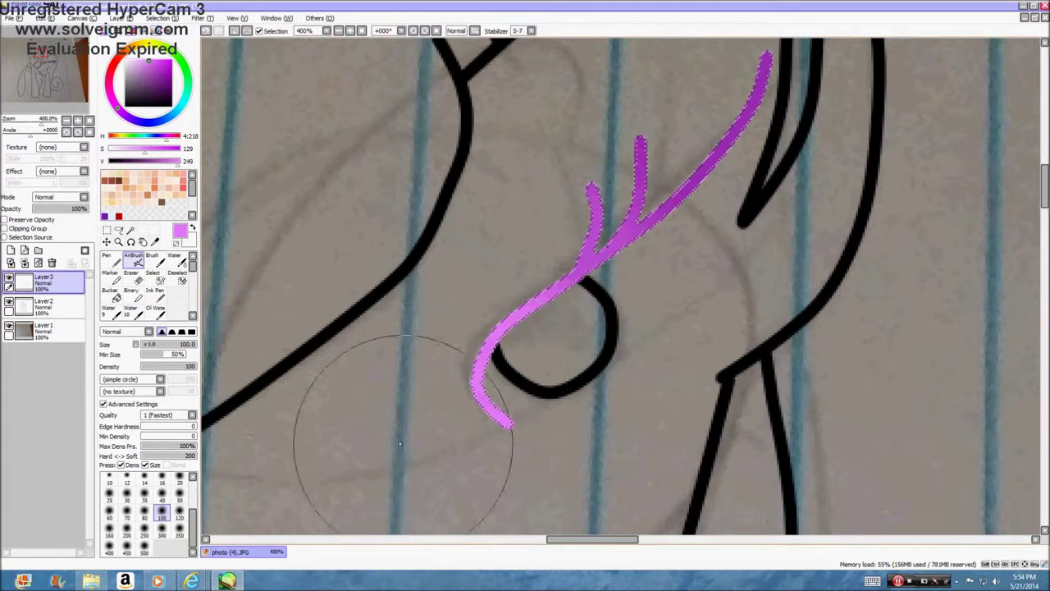
Airbrush a paler pink and a white highlight, brush size 40, on the eyelash curve beside the eye
left_click(139, 61)
left_click_drag(589, 310, 487, 351)
left_click(125, 60)
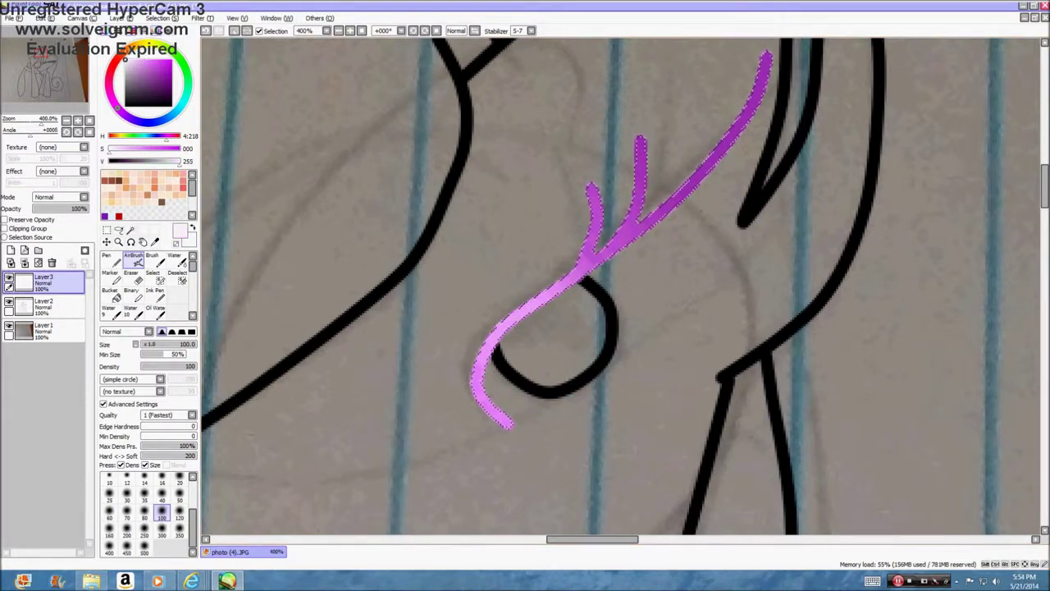
left_click(162, 493)
scroll(525, 377, "down", 6)
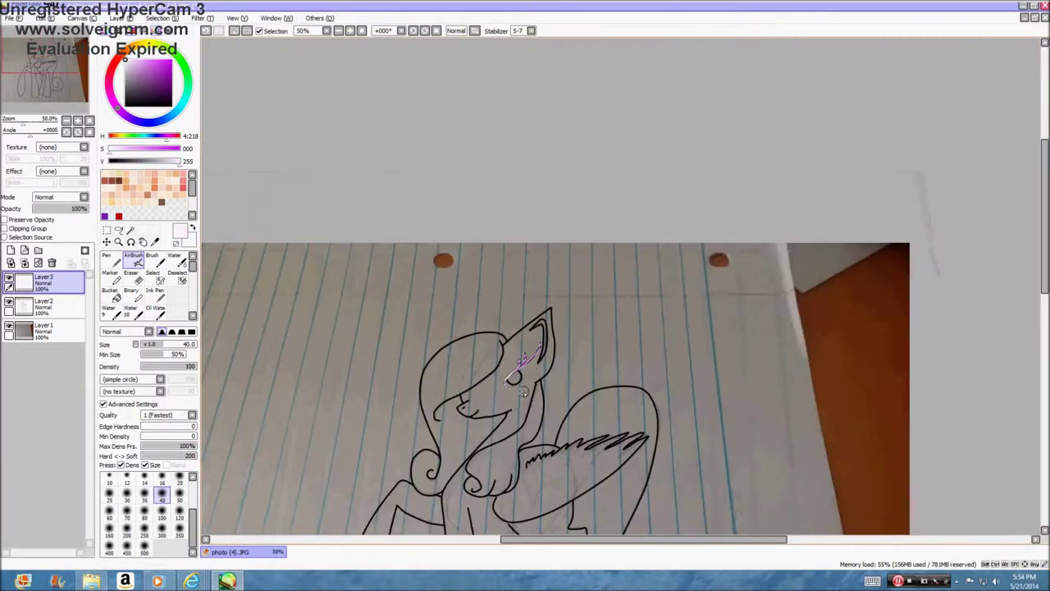
Remove the eyelash curve and lashes from the selection with the Deselect pen at size 35
scroll(529, 381, "up", 3)
left_click(178, 279)
left_click_drag(564, 267, 501, 334)
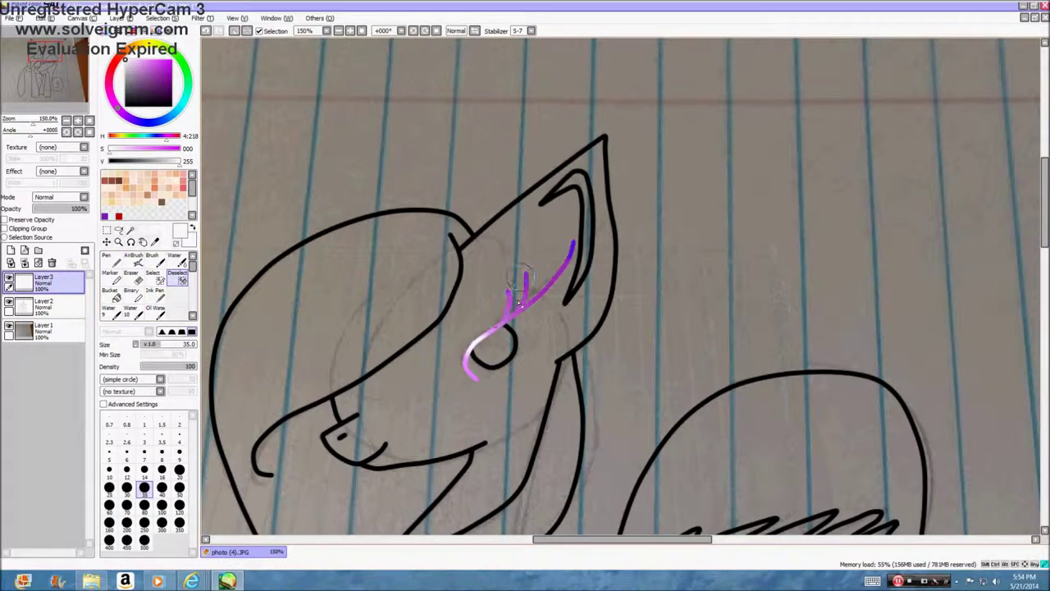
scroll(550, 264, "up", 3)
scroll(550, 258, "down", 1)
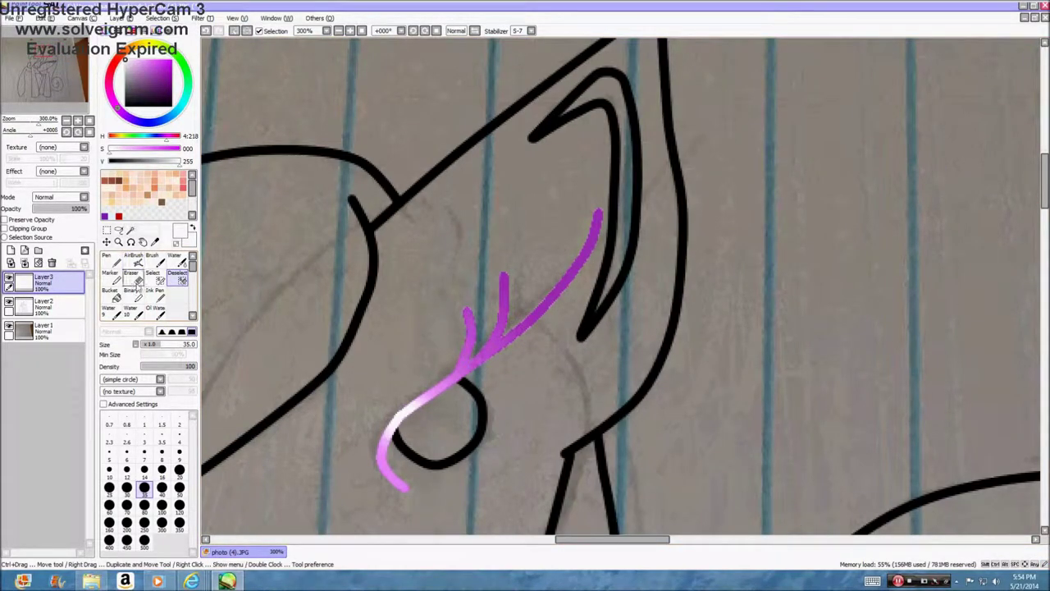
Move the eyelash layer Layer3 beneath Layer2, and make Layer2 the active layer
left_click(24, 263)
left_click(38, 307)
left_click(11, 250)
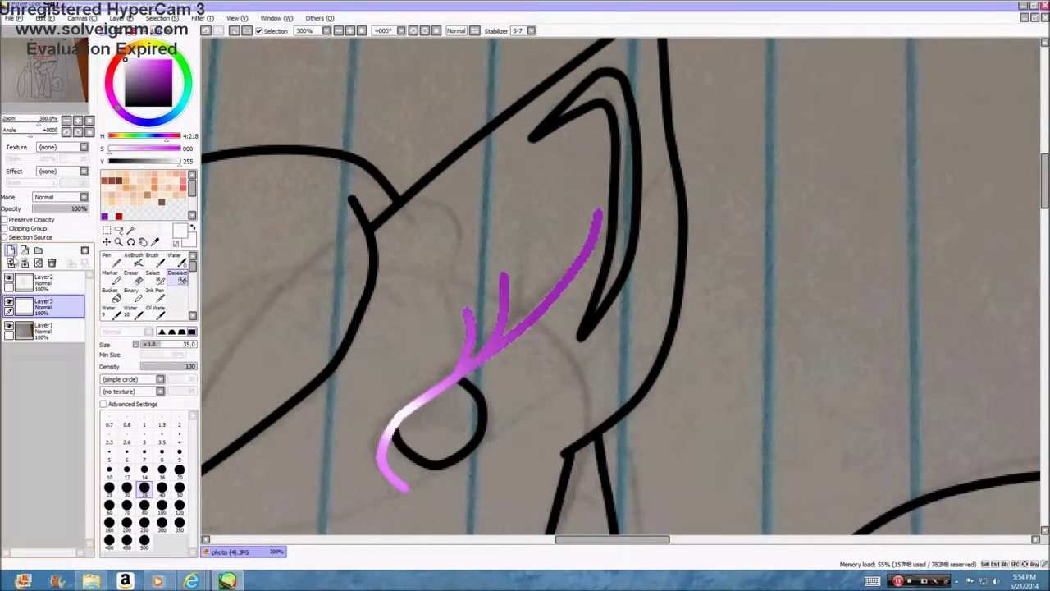
left_click(35, 280)
Choose a size 3 Eraser for the eye outline's join with the eyelash curve, and clear the selection
scroll(458, 291, "down", 3)
key("ctrl+plus")
key("e")
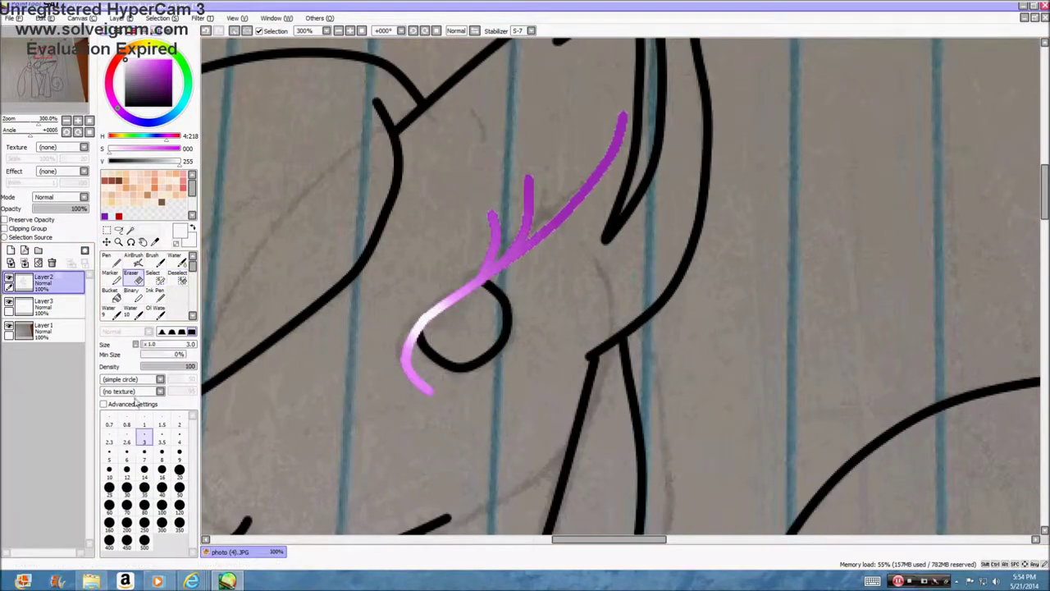
key("ctrl+plus")
key("ctrl+plus")
key("ctrl+plus")
key("ctrl+plus")
left_click(163, 18)
left_click(168, 33)
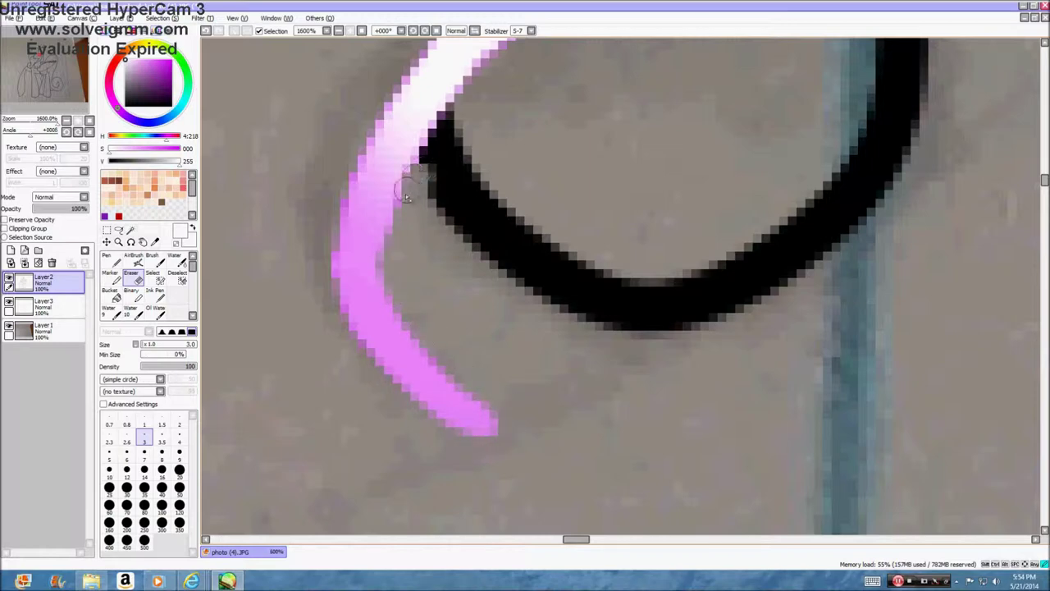
key("ctrl+minus")
key("ctrl+minus")
key("ctrl+minus")
key("ctrl+minus")
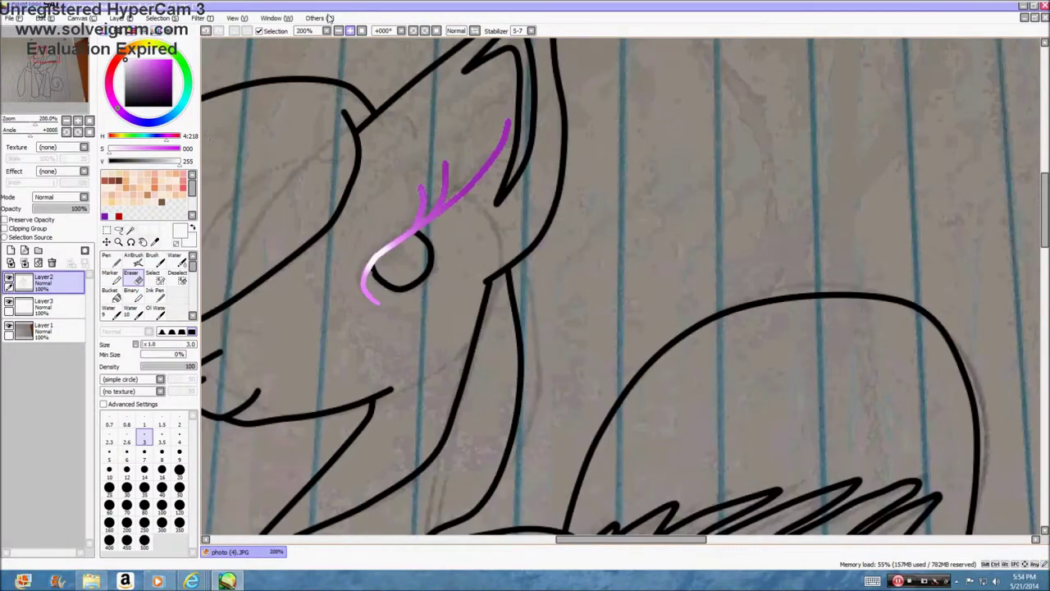
Delete the photo layer Layer1, and paint a short pale pink Binary stroke along the ear's front edge on Layer3
left_click(74, 312)
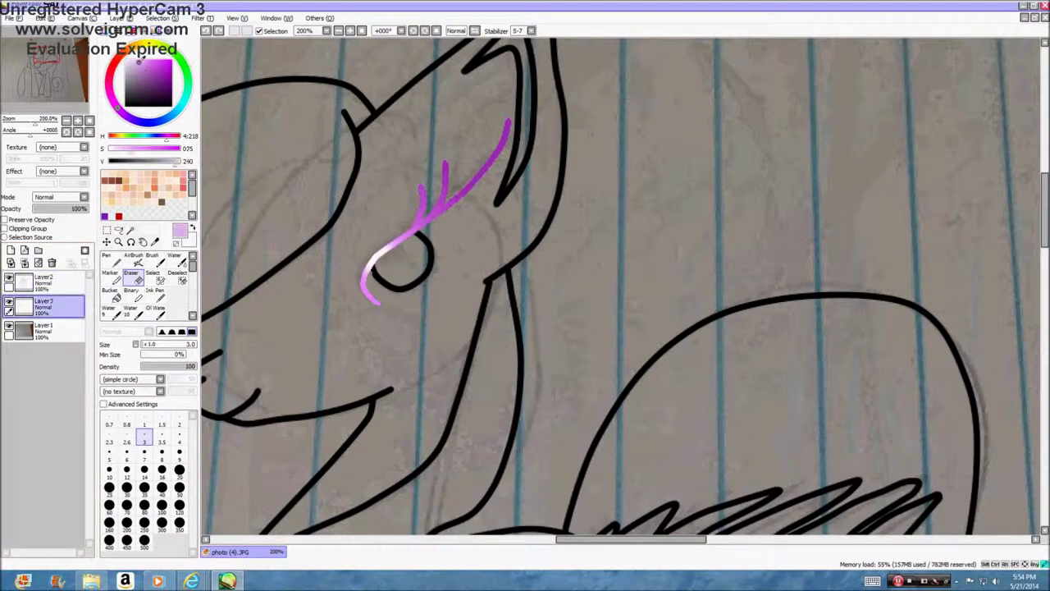
left_click(131, 291)
left_click(72, 327)
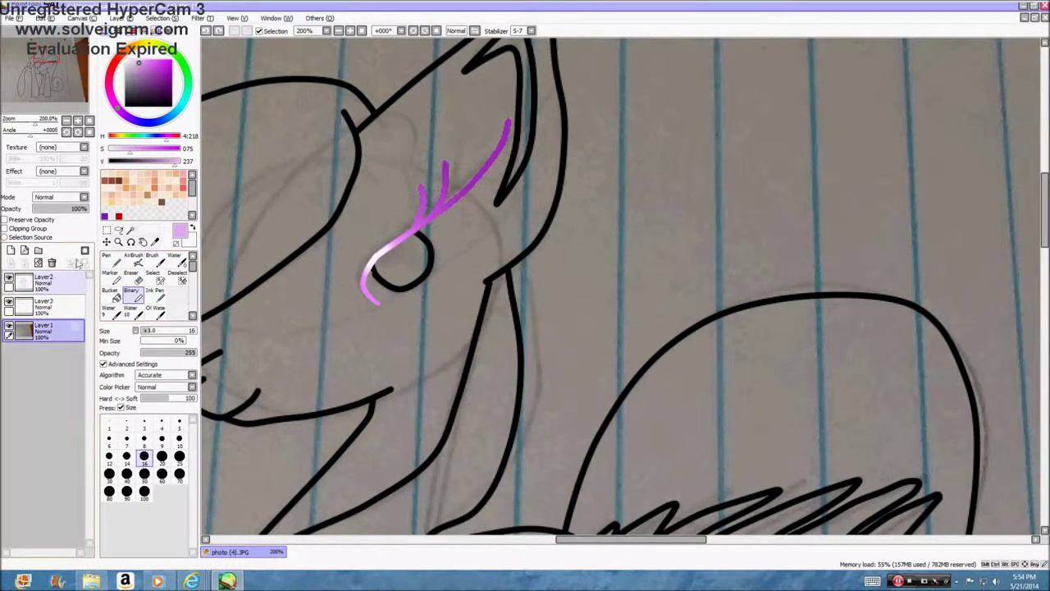
left_click(51, 263)
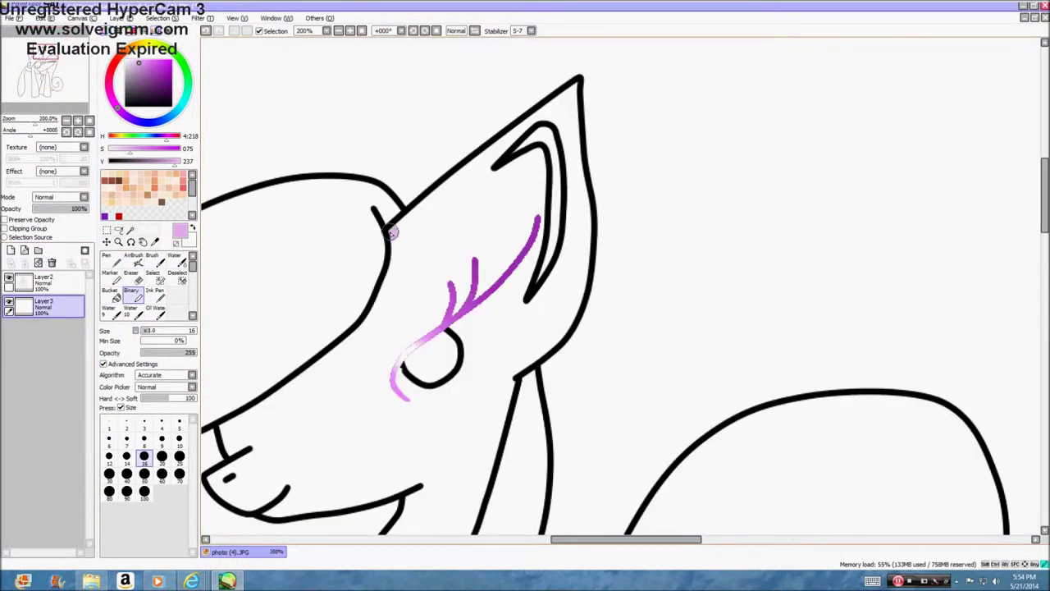
Set the color to black, and select the inner-ear crescent on Layer2 with the Magic Wand and a size 12 Select pen
left_click(56, 285)
left_click(126, 106)
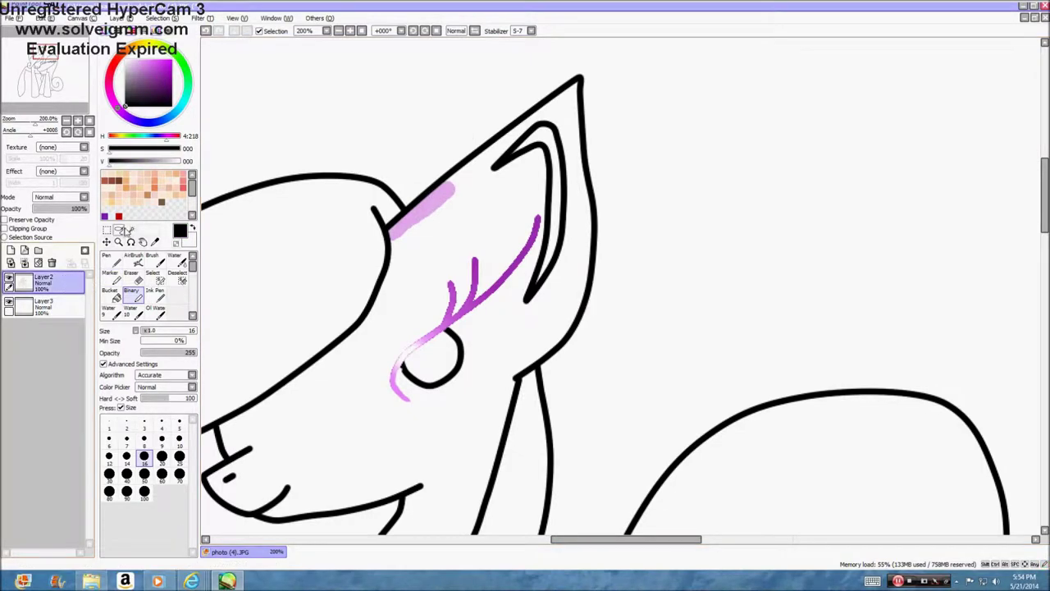
left_click(131, 231)
scroll(541, 138, "up", 3)
left_click(541, 138)
scroll(538, 133, "down", 2)
left_click(152, 279)
scroll(524, 119, "up", 4)
mouse_move(457, 256)
left_mouse_down()
mouse_move(566, 169)
mouse_move(596, 163)
mouse_move(582, 197)
mouse_move(606, 193)
mouse_move(634, 243)
mouse_move(647, 374)
left_mouse_up()
scroll(640, 464, "down", 6)
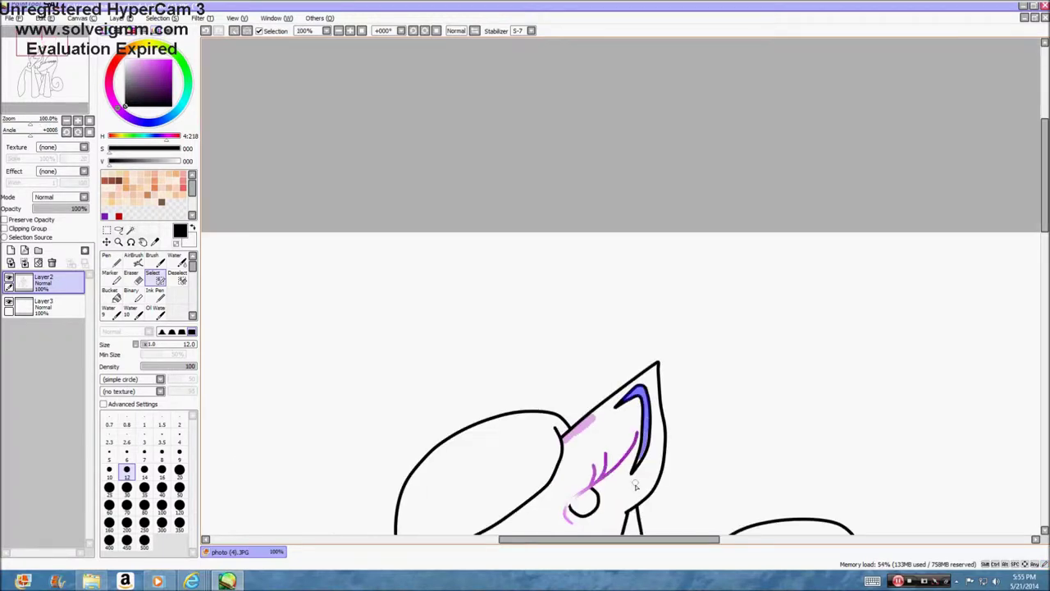
scroll(654, 420, "up", 5)
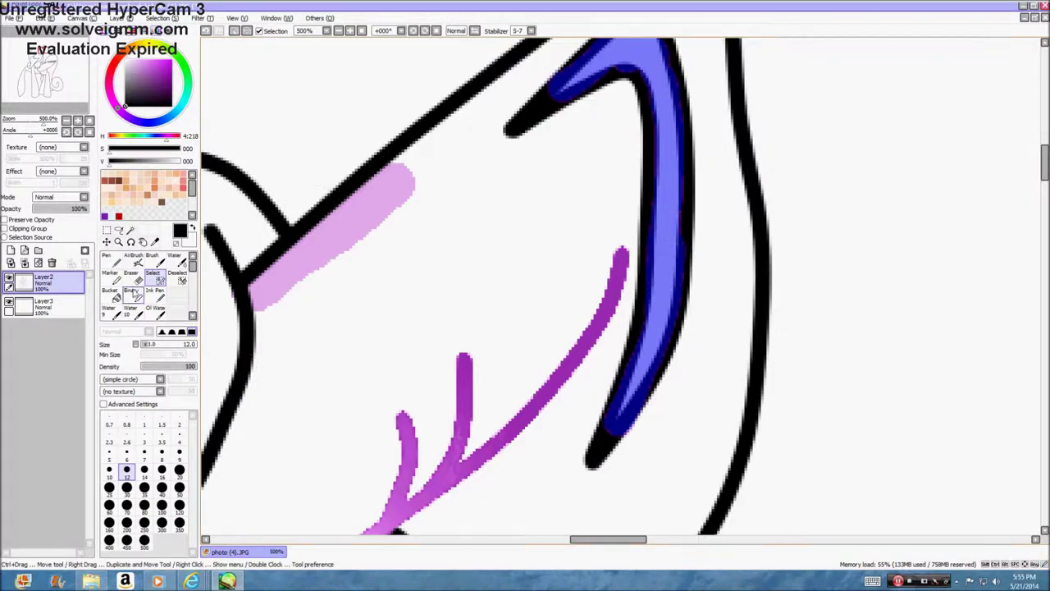
Fill the selected inner-ear crescent with black using the Binary tool at size 16
left_click(132, 296)
mouse_move(567, 82)
left_mouse_down()
mouse_move(662, 59)
mouse_move(673, 349)
left_mouse_up()
scroll(714, 191, "down", 2)
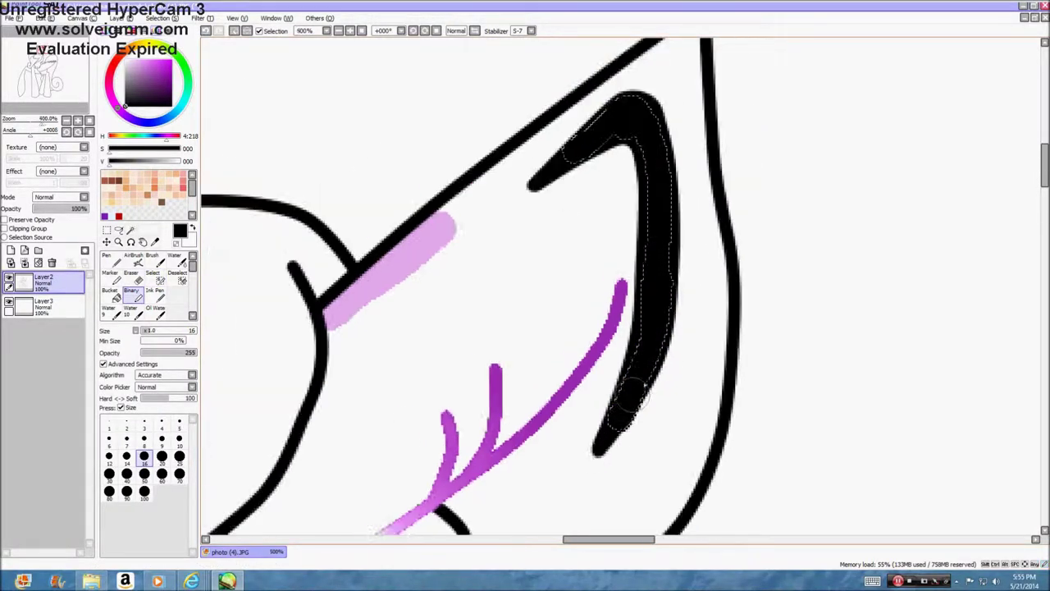
Clear the selection around the inner-ear crescent with a size 35 Deselect pen
scroll(164, 287, "down", 1)
left_click(177, 261)
mouse_move(645, 168)
left_mouse_down()
mouse_move(706, 264)
mouse_move(661, 416)
left_mouse_up()
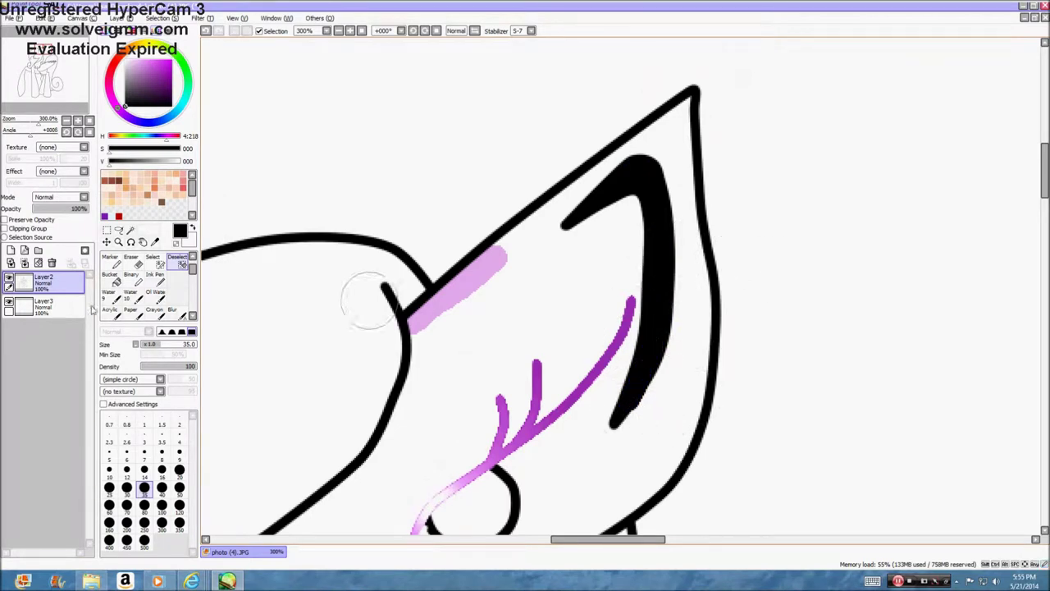
Pick up the pale pink on Layer3 and paint a size 16 Binary stroke inside the ear's front and upper back edges
left_click(53, 306)
left_click(155, 242)
left_click(460, 290)
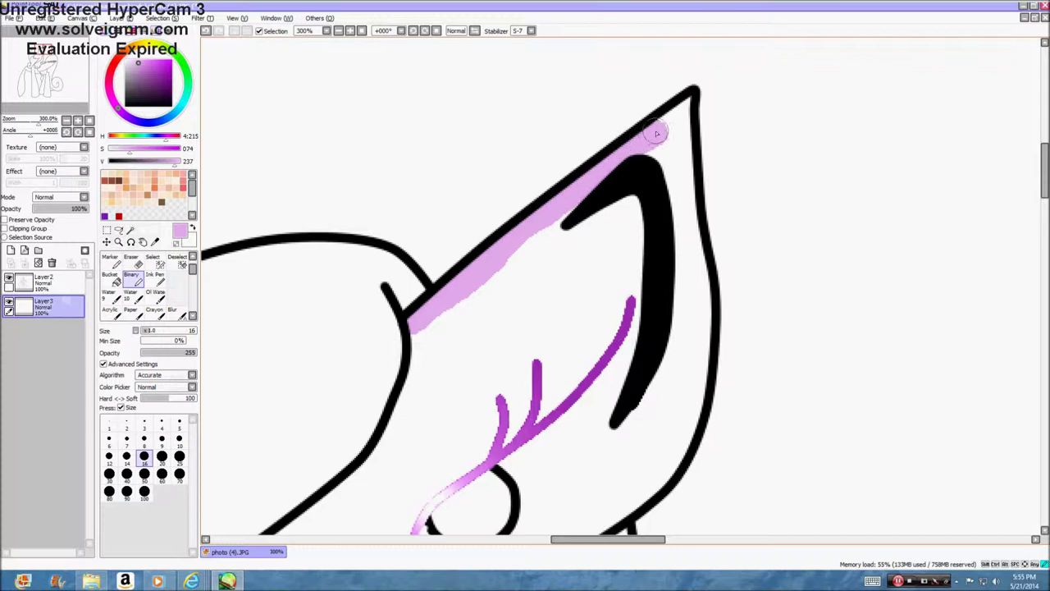
left_click_drag(686, 208, 697, 279)
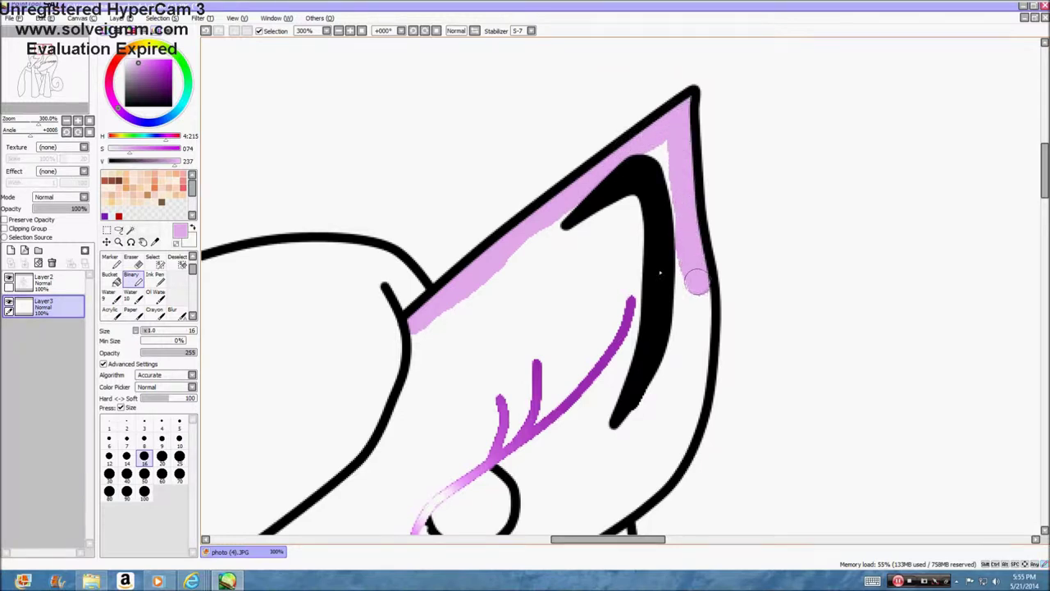
Lower Layer2's opacity to about 65%, and paint pale pink on Layer3 along the forelock edge beside the face
left_click(51, 282)
left_click(70, 209)
left_click(51, 307)
scroll(523, 256, "down", 2)
scroll(533, 351, "up", 3)
mouse_move(402, 205)
left_mouse_down()
mouse_move(392, 292)
mouse_move(353, 387)
mouse_move(279, 456)
left_mouse_up()
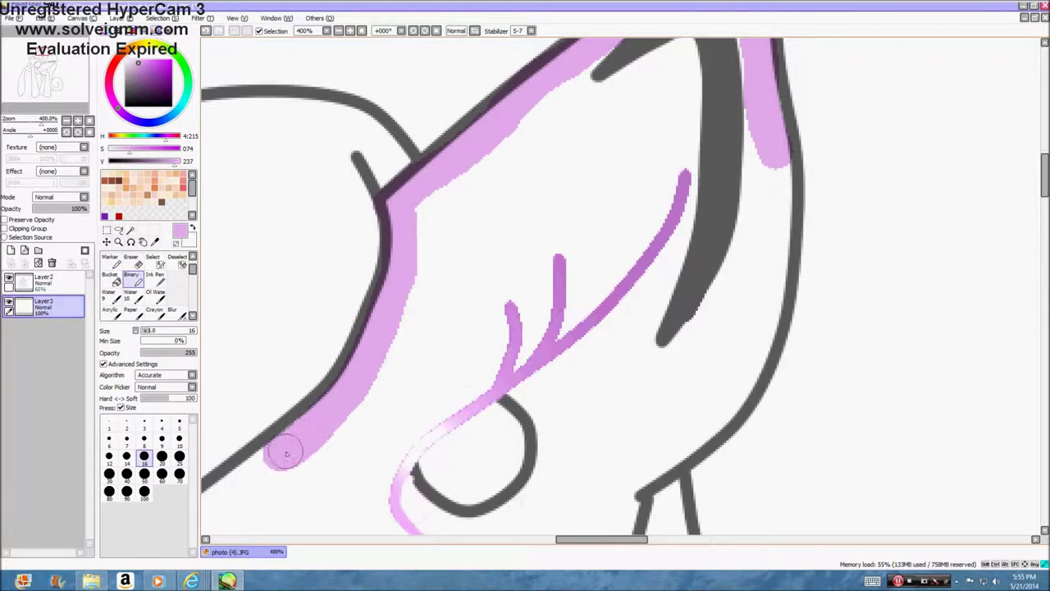
Continue the pale pink band on Layer3 along the forelock line down to the bridge of the nose
scroll(332, 420, "down", 2)
scroll(312, 471, "up", 2)
mouse_move(421, 217)
left_mouse_down()
mouse_move(262, 347)
mouse_move(399, 258)
left_mouse_up()
scroll(299, 319, "down", 2)
scroll(211, 379, "up", 2)
left_click_drag(256, 343, 282, 410)
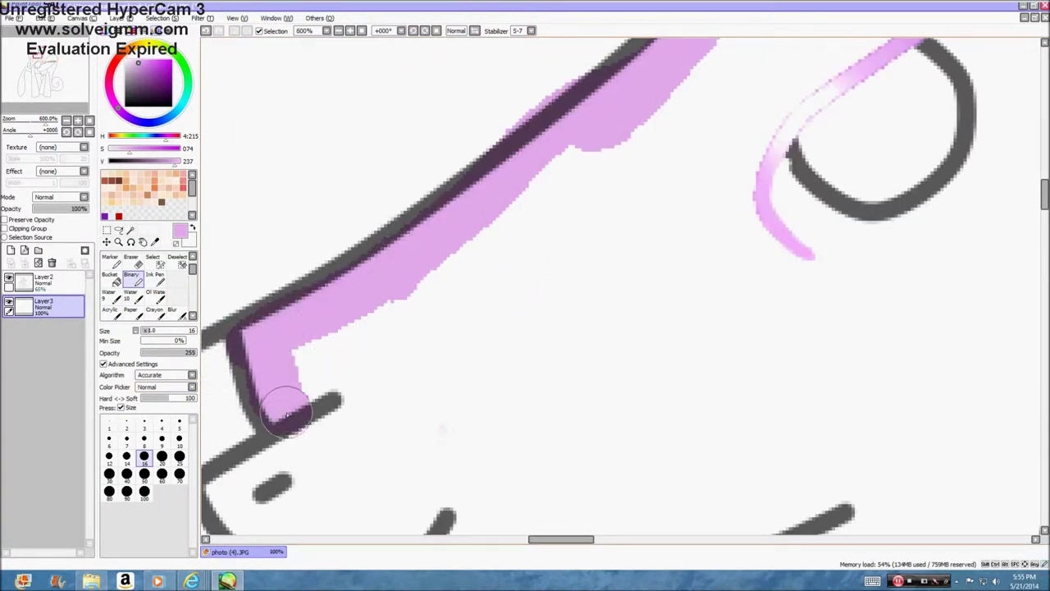
Paint the pale pink band around the inside of the muzzle and chin, and along the jaw to the neck
scroll(282, 410, "down", 3)
scroll(306, 416, "up", 5)
mouse_move(365, 197)
left_mouse_down()
mouse_move(316, 259)
mouse_move(250, 311)
mouse_move(263, 351)
mouse_move(357, 435)
mouse_move(520, 466)
mouse_move(632, 470)
mouse_move(858, 439)
left_mouse_up()
scroll(903, 402, "down", 2)
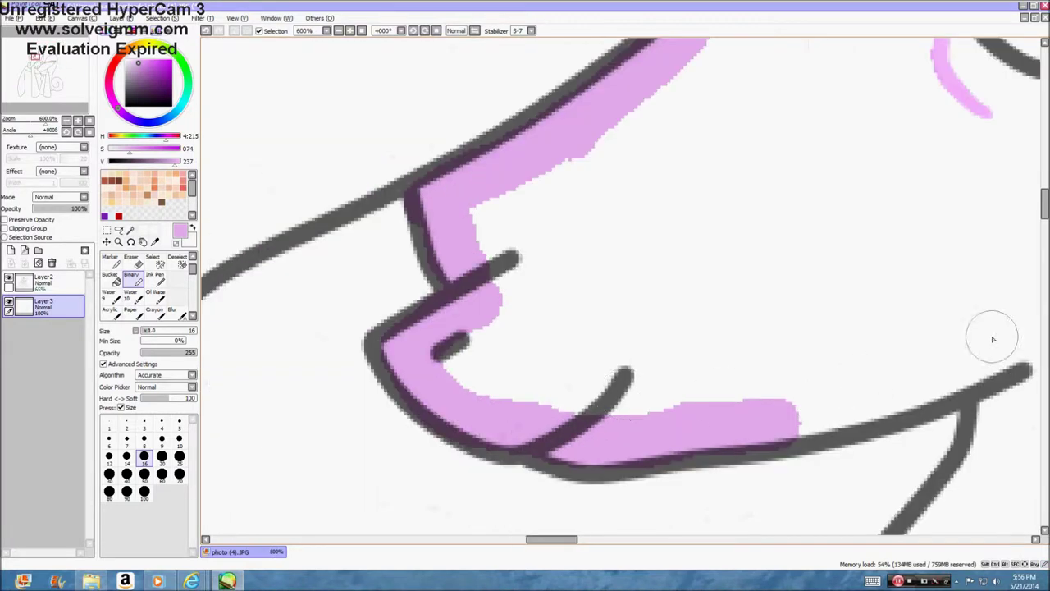
scroll(993, 338, "down", 3)
scroll(862, 484, "up", 2)
scroll(863, 483, "up", 2)
mouse_move(468, 457)
left_mouse_down()
mouse_move(761, 356)
mouse_move(767, 487)
left_mouse_up()
Paint pale pink down the front edge of the neck to the start of the curly mane tuft at the chest
scroll(767, 486, "down", 4)
scroll(809, 258, "up", 3)
mouse_move(821, 226)
left_mouse_down()
mouse_move(758, 352)
mouse_move(680, 437)
left_mouse_up()
scroll(679, 437, "down", 3)
scroll(680, 199, "up", 2)
mouse_move(680, 200)
left_mouse_down()
mouse_move(525, 374)
mouse_move(391, 501)
left_mouse_up()
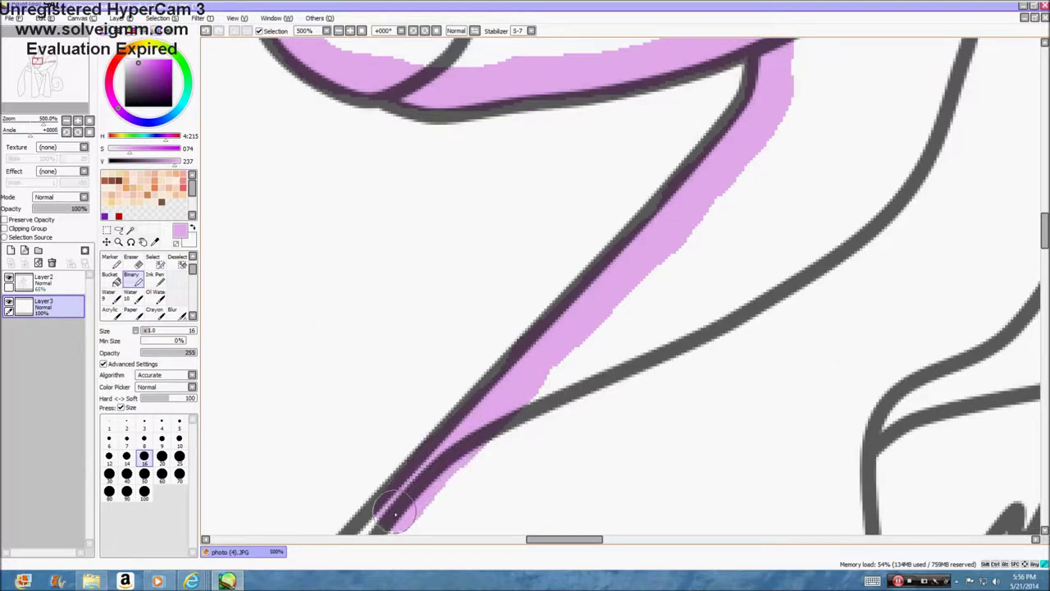
scroll(418, 479, "down", 1)
mouse_move(411, 328)
left_mouse_down()
mouse_move(357, 404)
mouse_move(365, 505)
left_mouse_up()
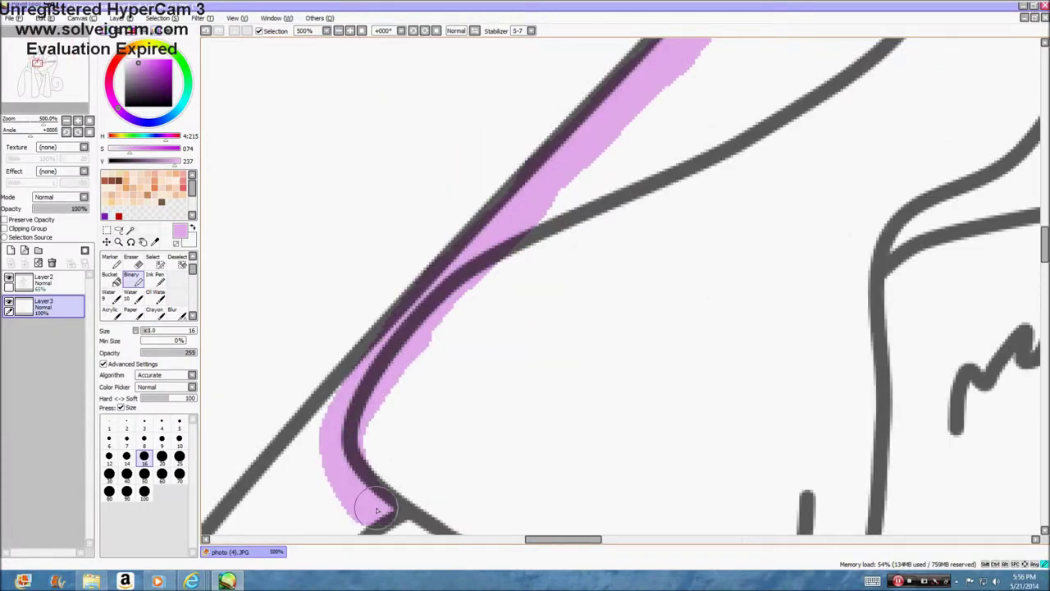
Paint pale pink around the curly tuft at the chest and along the folded wing's upper front edge
scroll(365, 505, "down", 5)
scroll(381, 320, "up", 3)
mouse_move(382, 322)
left_mouse_down()
mouse_move(362, 394)
mouse_move(446, 459)
mouse_move(613, 442)
mouse_move(665, 405)
mouse_move(697, 209)
mouse_move(711, 195)
mouse_move(694, 202)
mouse_move(715, 184)
mouse_move(857, 159)
mouse_move(936, 176)
left_mouse_up()
scroll(935, 176, "down", 3)
Paint pale pink into the zigzag feathers along the top of the folded wing
scroll(313, 353, "up", 4)
scroll(313, 353, "up", 2)
mouse_move(326, 332)
left_mouse_down()
mouse_move(362, 297)
mouse_move(410, 304)
mouse_move(508, 247)
mouse_move(507, 298)
mouse_move(837, 174)
left_mouse_up()
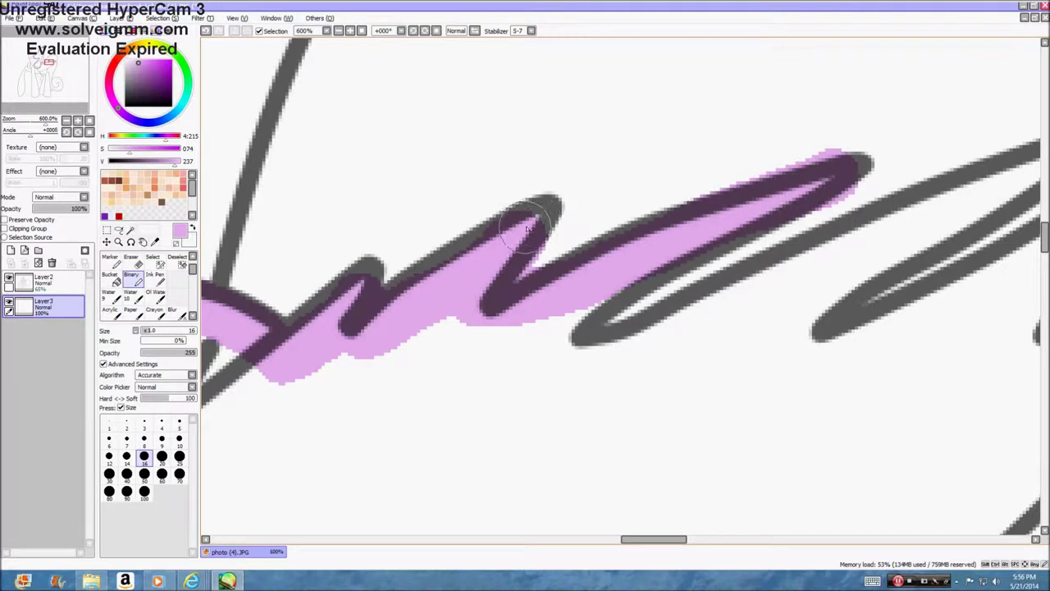
scroll(460, 252, "down", 3)
scroll(550, 262, "up", 3)
mouse_move(397, 318)
left_mouse_down()
mouse_move(551, 290)
mouse_move(898, 129)
mouse_move(686, 240)
mouse_move(634, 302)
mouse_move(724, 297)
mouse_move(1000, 169)
left_mouse_up()
scroll(1000, 169, "down", 3)
scroll(985, 175, "up", 3)
left_click_drag(938, 184, 990, 157)
mouse_move(798, 268)
left_mouse_down()
mouse_move(785, 286)
mouse_move(875, 293)
mouse_move(745, 251)
left_mouse_up()
Paint pale pink along the folded wing's lower edge and around the small notch of the rump beneath it
scroll(745, 251, "down", 4)
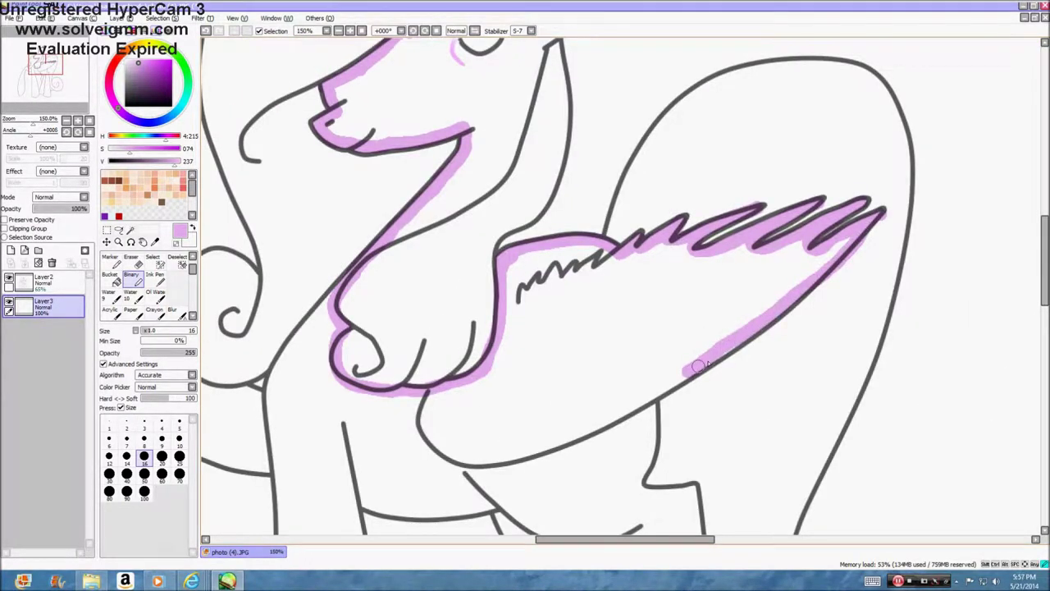
scroll(700, 364, "down", 1)
scroll(701, 427, "up", 4)
mouse_move(730, 102)
left_mouse_down()
mouse_move(650, 140)
mouse_move(607, 188)
mouse_move(631, 156)
mouse_move(610, 215)
mouse_move(607, 320)
mouse_move(588, 382)
mouse_move(640, 440)
mouse_move(724, 423)
left_mouse_up()
scroll(719, 394, "down", 5)
scroll(629, 406, "up", 4)
scroll(602, 195, "down", 2)
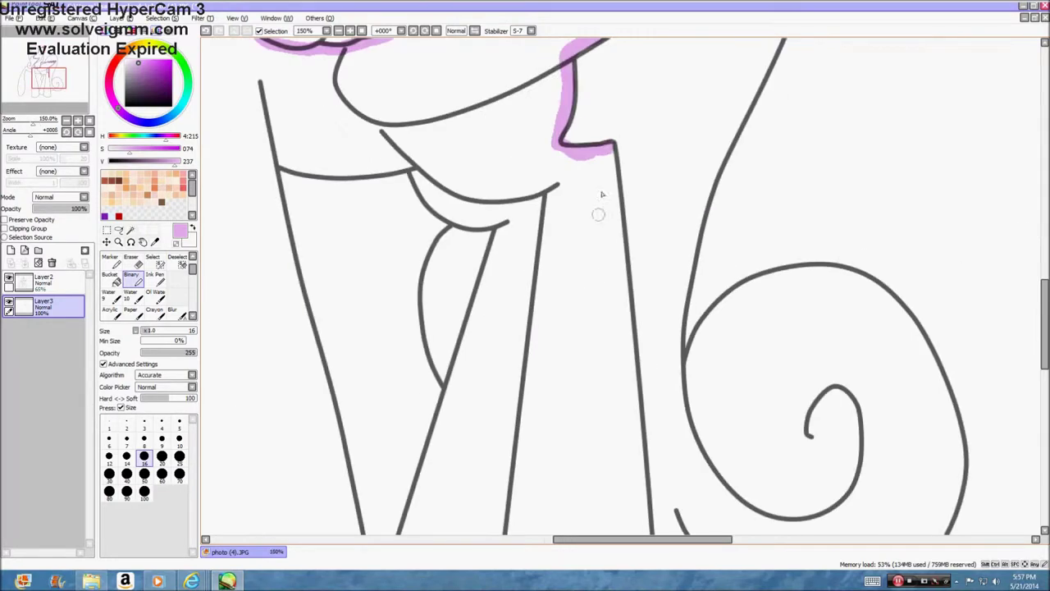
Paint pale pink down the inside of the hind leg's back edge toward the hoof
scroll(631, 393, "up", 4)
left_click_drag(617, 154, 643, 463)
mouse_move(1044, 355)
left_mouse_down()
mouse_move(1045, 407)
mouse_move(1045, 376)
left_mouse_up()
left_click_drag(649, 201, 670, 461)
scroll(660, 451, "down", 4)
scroll(662, 451, "up", 2)
scroll(582, 176, "up", 1)
mouse_move(581, 176)
left_mouse_down()
mouse_move(613, 242)
mouse_move(628, 447)
left_mouse_up()
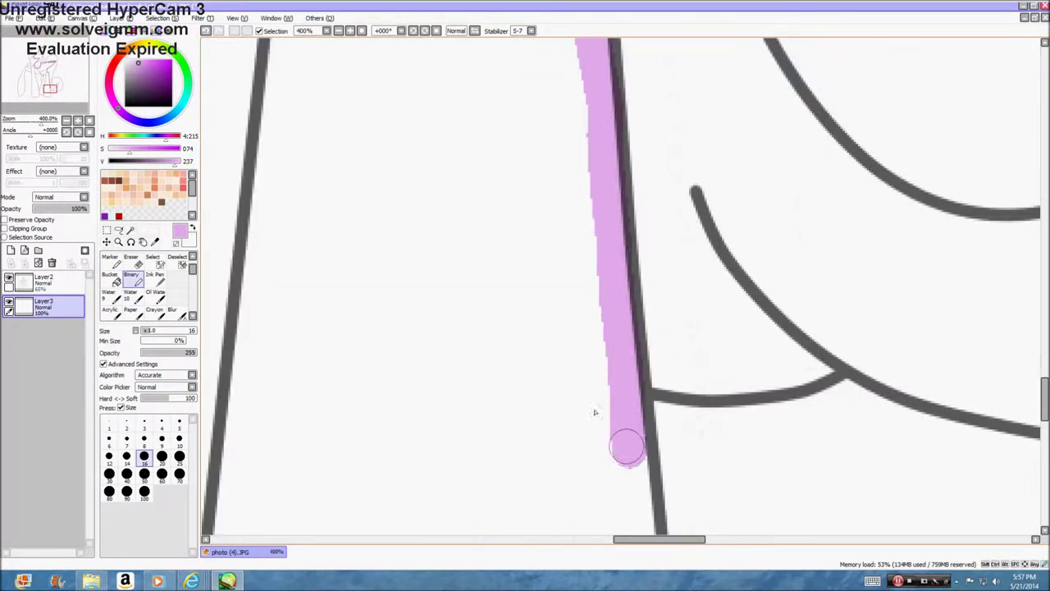
scroll(627, 447, "down", 2)
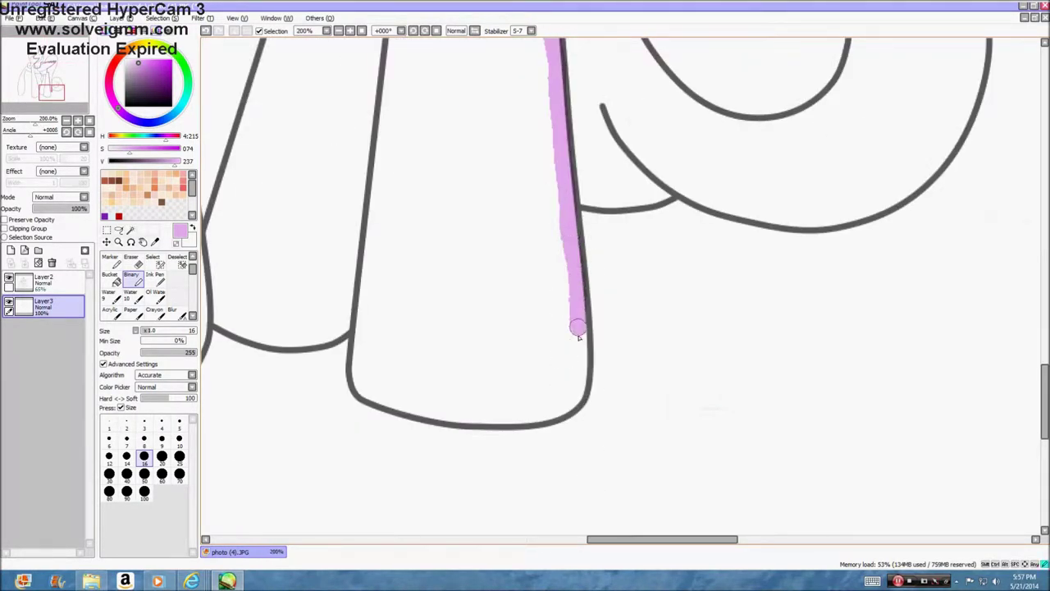
Paint pale pink around the bottoms of the hind and front hooves and the short curve joining them
mouse_move(474, 429)
left_mouse_down()
mouse_move(398, 410)
mouse_move(356, 361)
mouse_move(355, 332)
mouse_move(309, 345)
mouse_move(212, 330)
left_mouse_up()
scroll(370, 326, "down", 1)
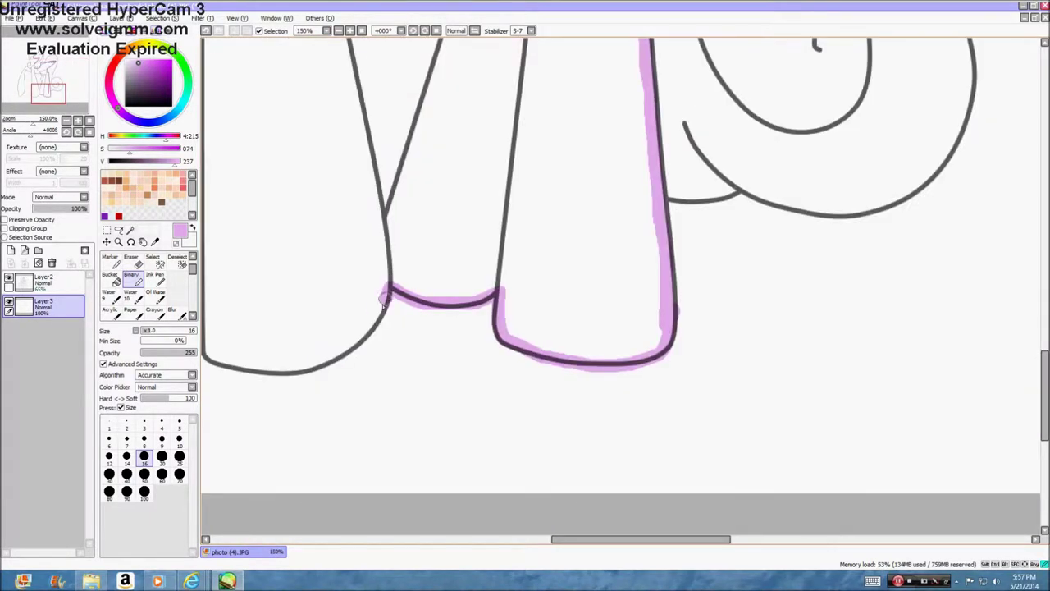
scroll(220, 375, "up", 3)
mouse_move(210, 347)
left_mouse_down()
mouse_move(342, 374)
mouse_move(454, 369)
mouse_move(626, 283)
left_mouse_up()
Paint pale pink up the front edge of the front leg from the hoof toward the chest
scroll(380, 358, "down", 2)
scroll(380, 359, "up", 2)
left_click_drag(380, 382, 375, 90)
scroll(433, 179, "down", 3)
scroll(429, 163, "up", 4)
mouse_move(433, 163)
left_mouse_down()
mouse_move(418, 431)
mouse_move(404, 238)
left_mouse_up()
scroll(418, 431, "down", 2)
scroll(449, 148, "up", 4)
scroll(485, 287, "down", 4)
scroll(493, 345, "up", 2)
mouse_move(505, 525)
left_mouse_down()
mouse_move(511, 160)
mouse_move(497, 62)
left_mouse_up()
Restore Layer2 to 100% opacity, and paint pale pink on Layer3 up the leg and along the far wing's inner edge
left_click(45, 282)
left_click(43, 304)
scroll(509, 99, "down", 4)
scroll(516, 103, "up", 3)
left_click_drag(505, 476, 499, 182)
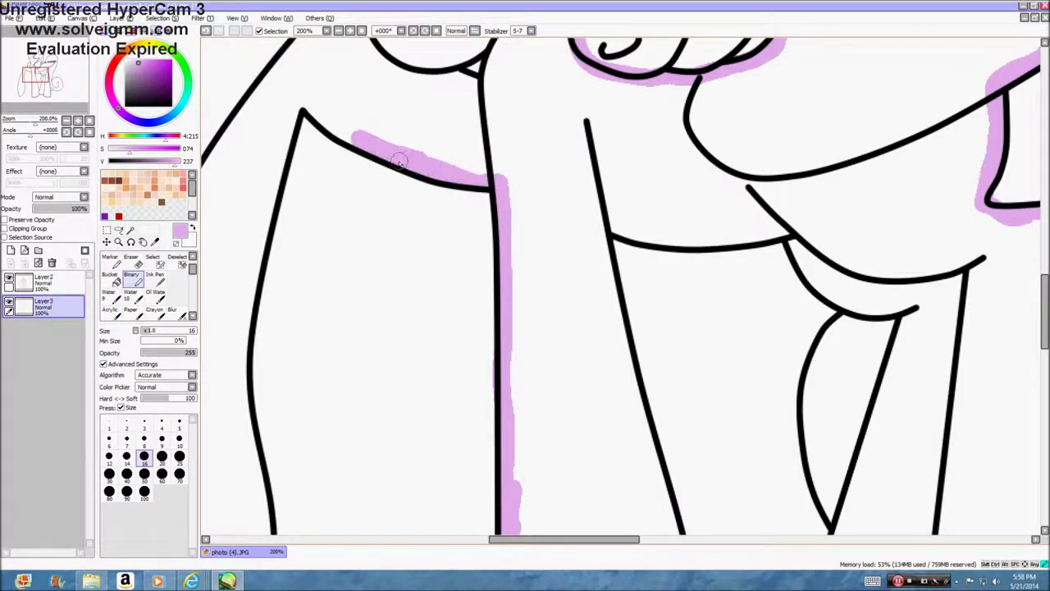
mouse_move(259, 267)
left_mouse_down()
mouse_move(239, 367)
mouse_move(248, 437)
left_mouse_up()
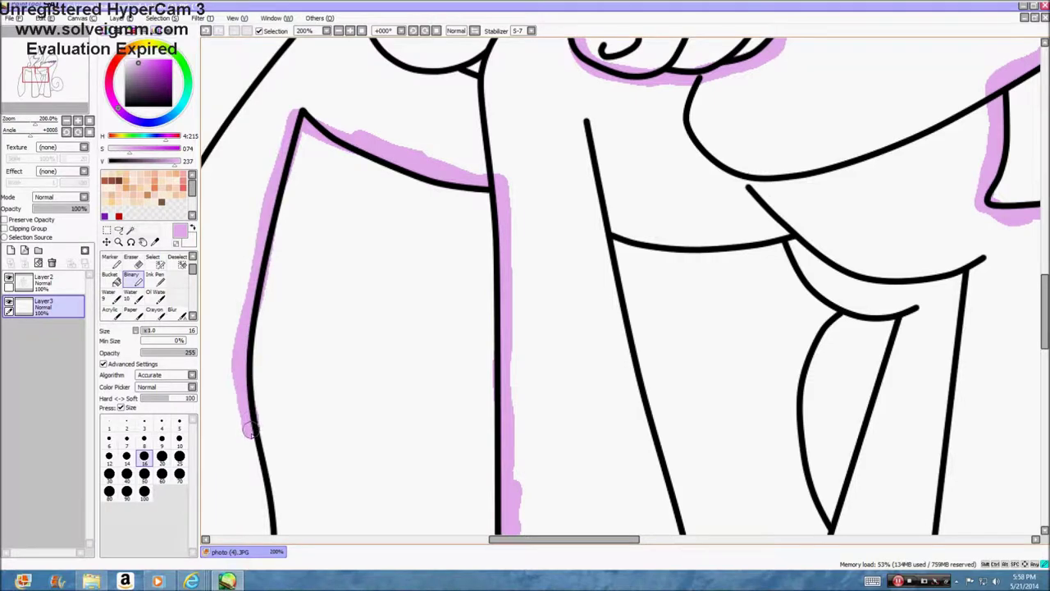
Wipe all the pale pink strokes off Layer3 with a size 500 Eraser and clear the layer
scroll(353, 425, "down", 4)
scroll(366, 281, "up", 2)
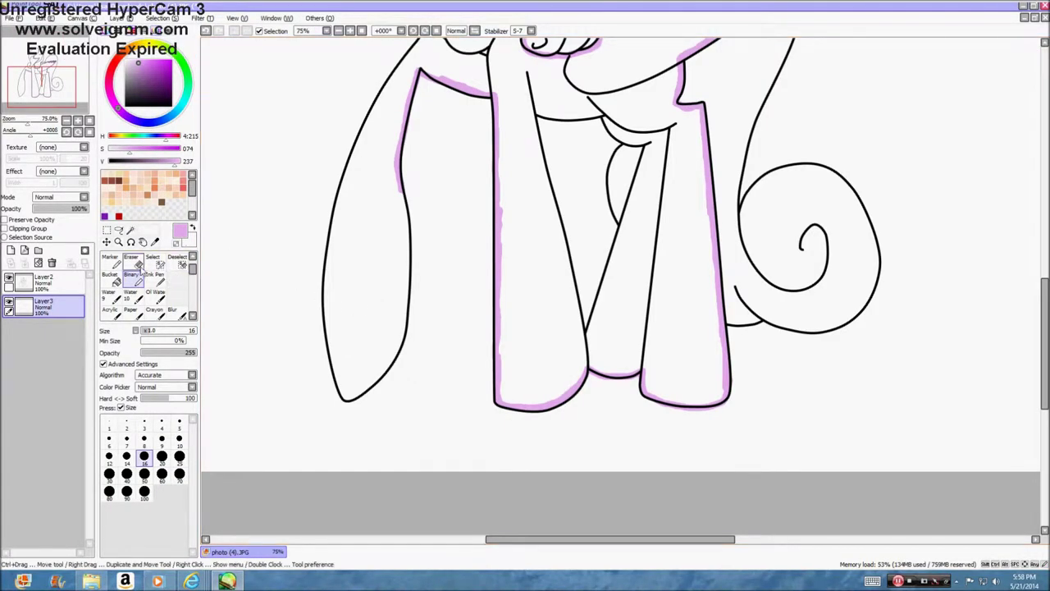
left_click(110, 278)
left_click(131, 261)
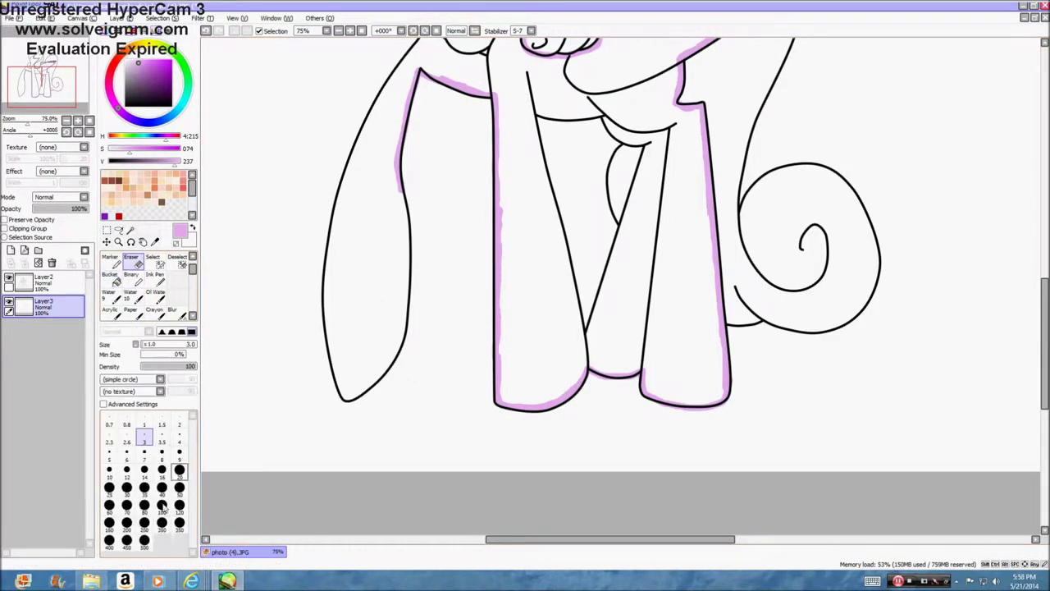
scroll(439, 444, "down", 3)
scroll(517, 423, "up", 3)
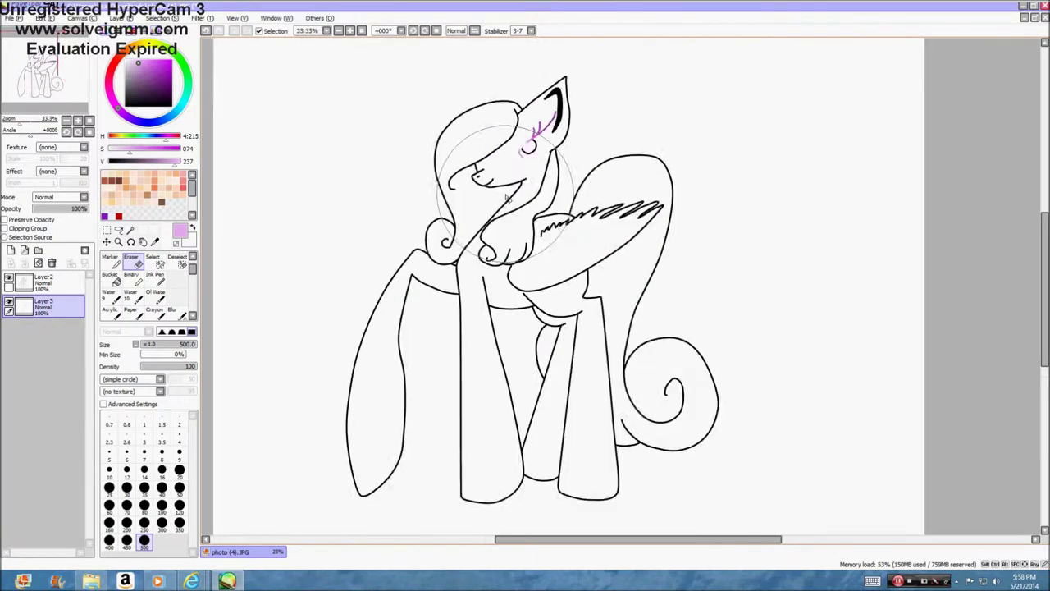
left_click(38, 263)
left_click(10, 250)
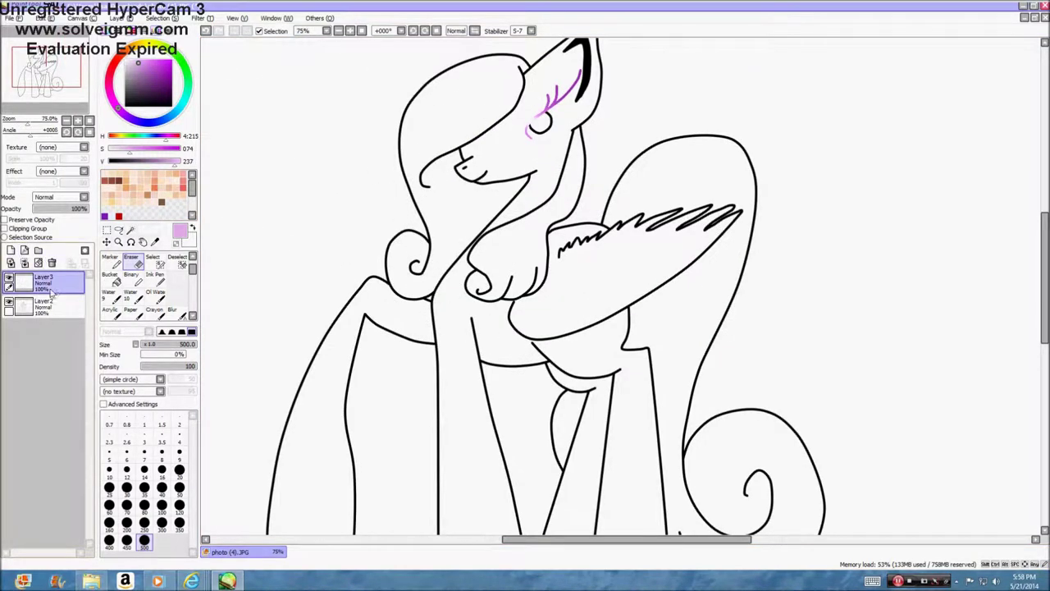
Fill the character's head, body, legs and wings with pale pink on Layer3 using the Bucket, keeping Layer2 above it
left_click(109, 277)
left_click(316, 372)
left_click(453, 305)
scroll(511, 219, "up", 5)
left_click(490, 154)
scroll(490, 165, "down", 3)
left_click(668, 295)
scroll(664, 292, "down", 3)
left_click(657, 413)
scroll(610, 207, "up", 5)
Cover the unfilled spots around the mouth lines and the lower eyelash tip with a size 16 Binary brush
left_click(132, 279)
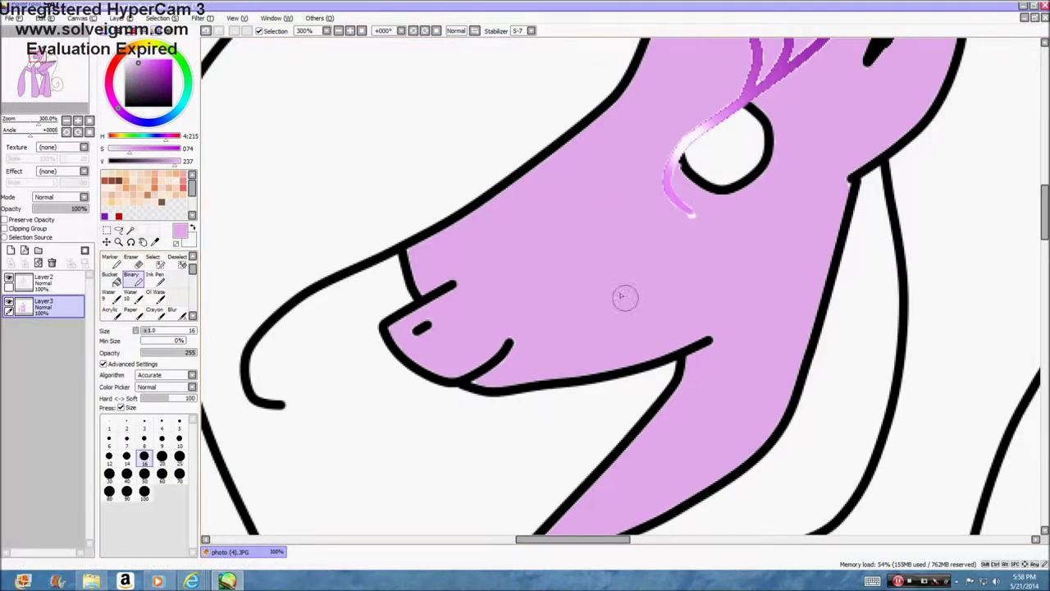
scroll(444, 275, "up", 2)
left_click_drag(492, 485, 546, 443)
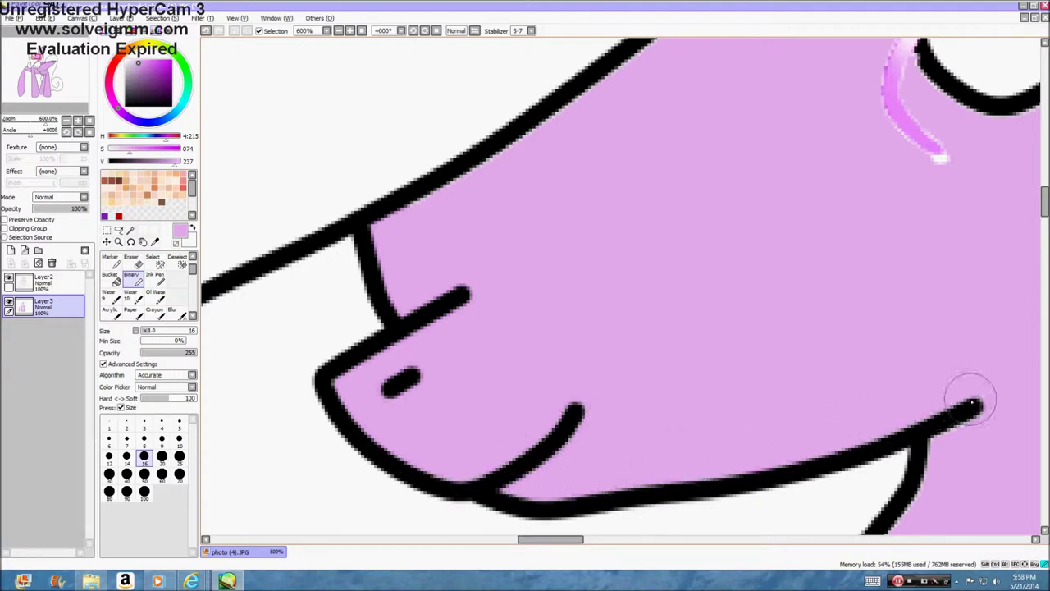
scroll(598, 243, "down", 1)
scroll(475, 227, "up", 1)
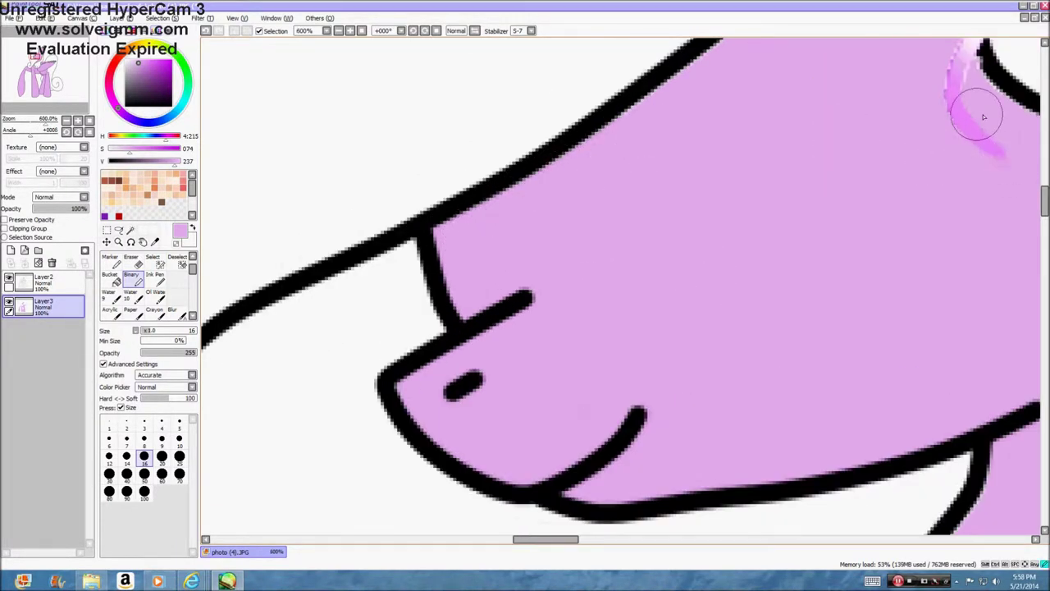
Paint the unfilled eye area pale pink with the Binary tool at size 60
scroll(756, 162, "down", 2)
left_click(162, 474)
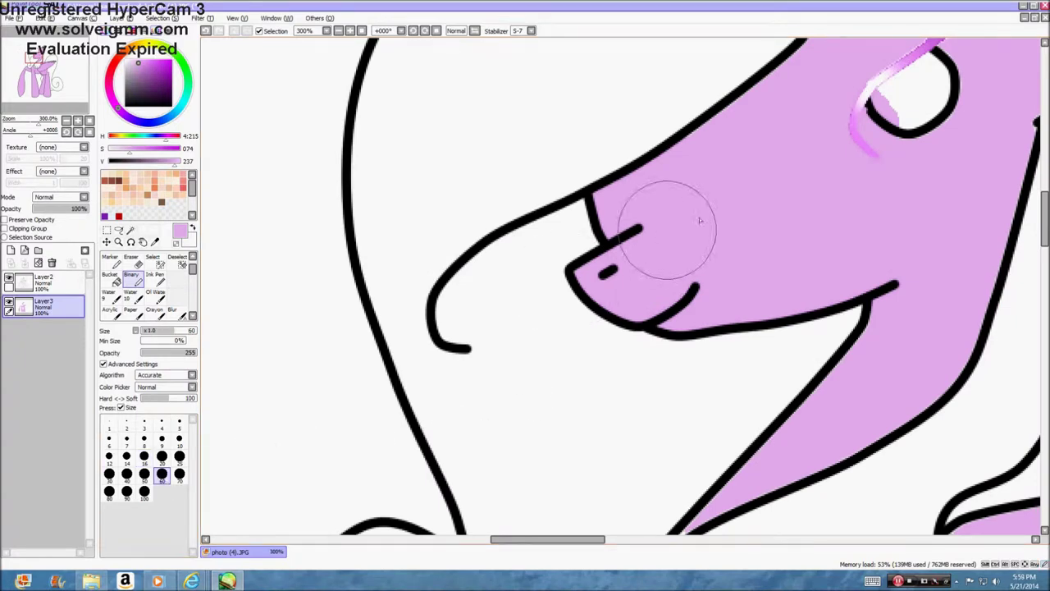
left_click_drag(890, 104, 929, 67)
scroll(926, 78, "down", 1)
scroll(887, 129, "up", 1)
scroll(884, 127, "down", 1)
scroll(856, 113, "up", 1)
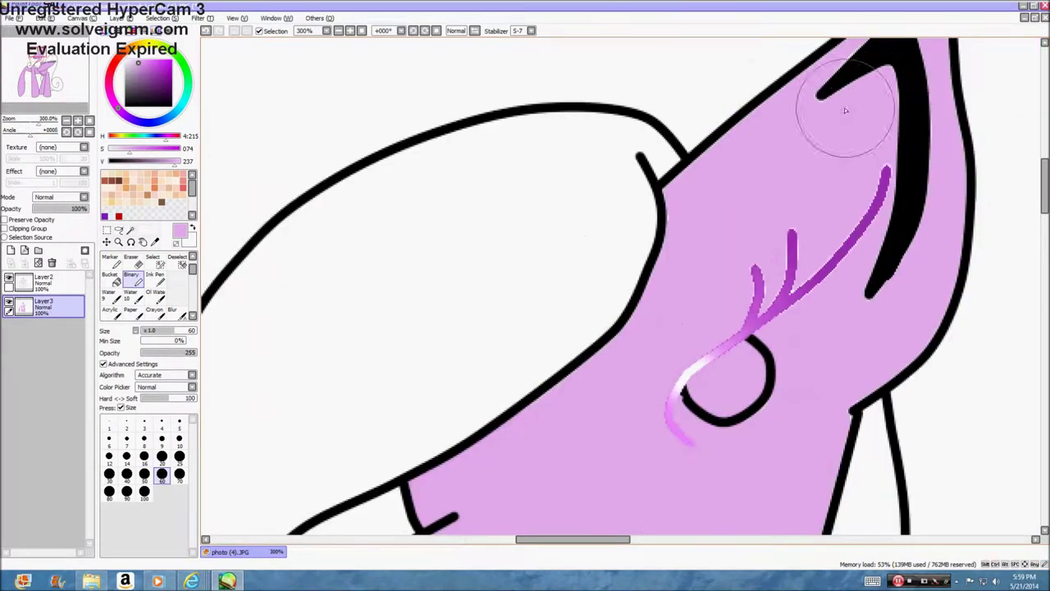
Touch up the pale pink fill along the ear's front edge and tip with a size 9 Binary brush
scroll(892, 164, "up", 1)
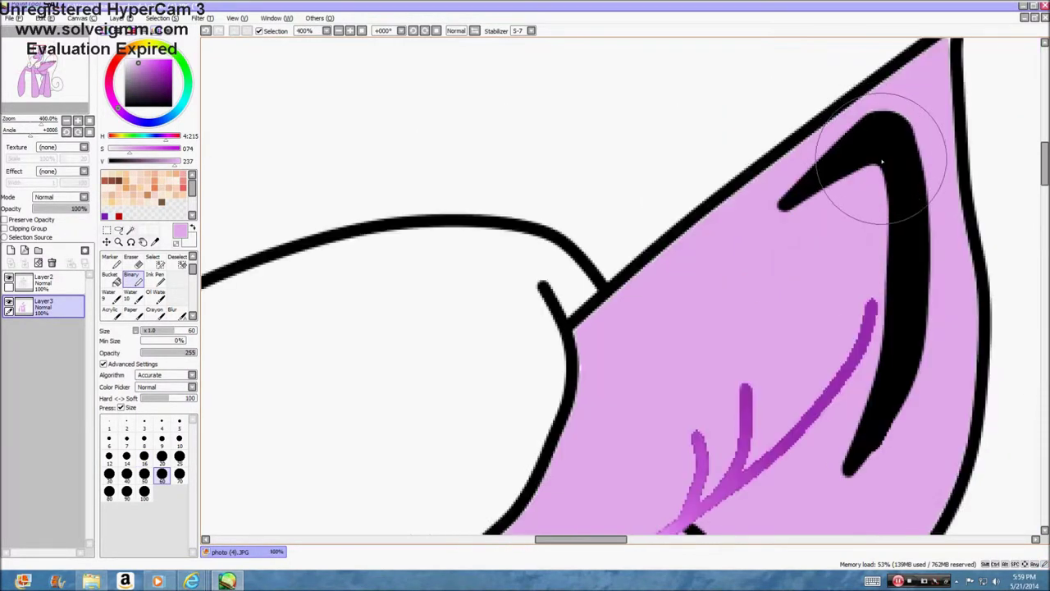
scroll(581, 329, "up", 2)
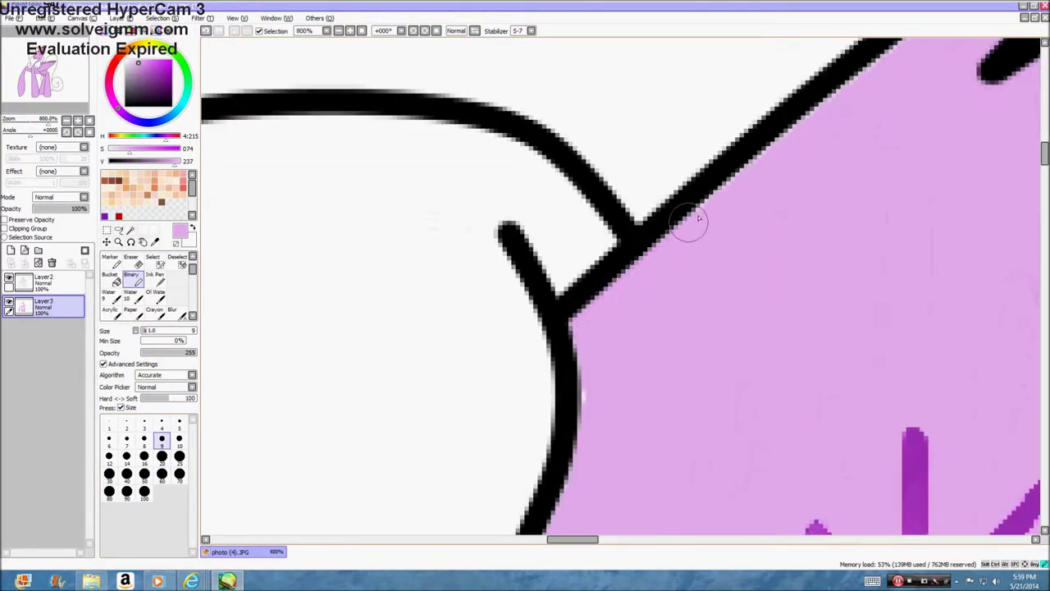
left_click_drag(848, 99, 917, 47)
scroll(749, 292, "down", 2)
scroll(768, 260, "down", 2)
scroll(919, 115, "up", 3)
scroll(786, 209, "up", 2)
left_click_drag(757, 230, 601, 345)
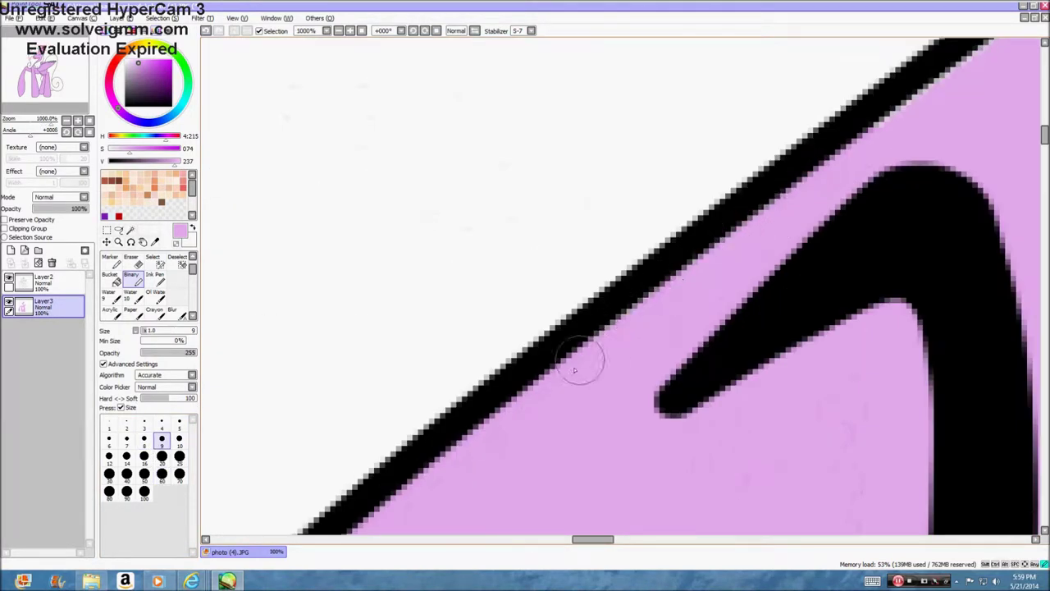
scroll(603, 342, "down", 3)
scroll(845, 177, "up", 3)
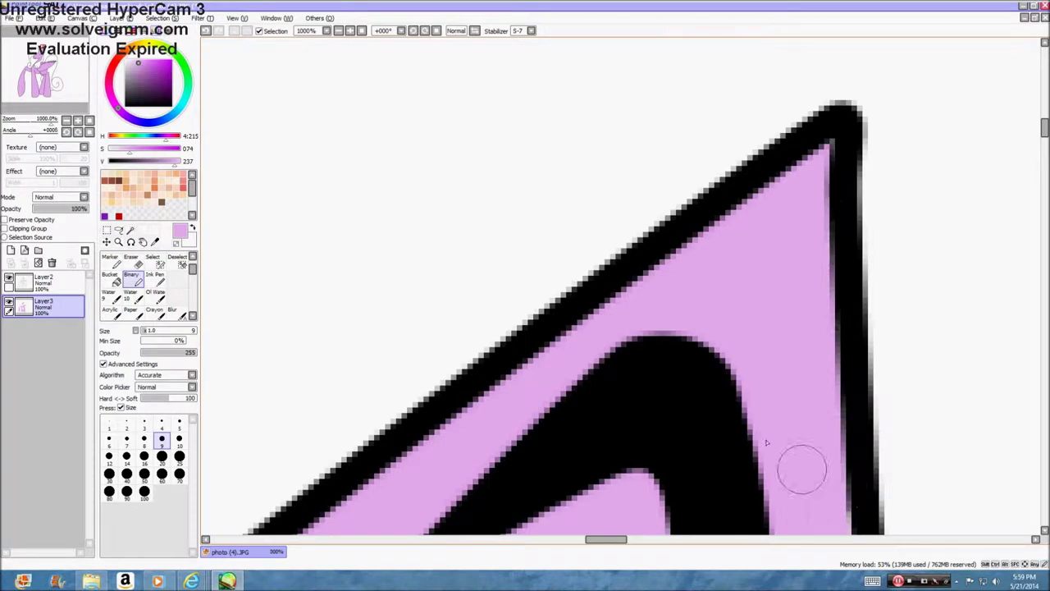
Touch up the fill along the ear's back edge, and remove the pink spill outside the outline with a size 14 Eraser
scroll(840, 488, "down", 3)
scroll(770, 481, "up", 3)
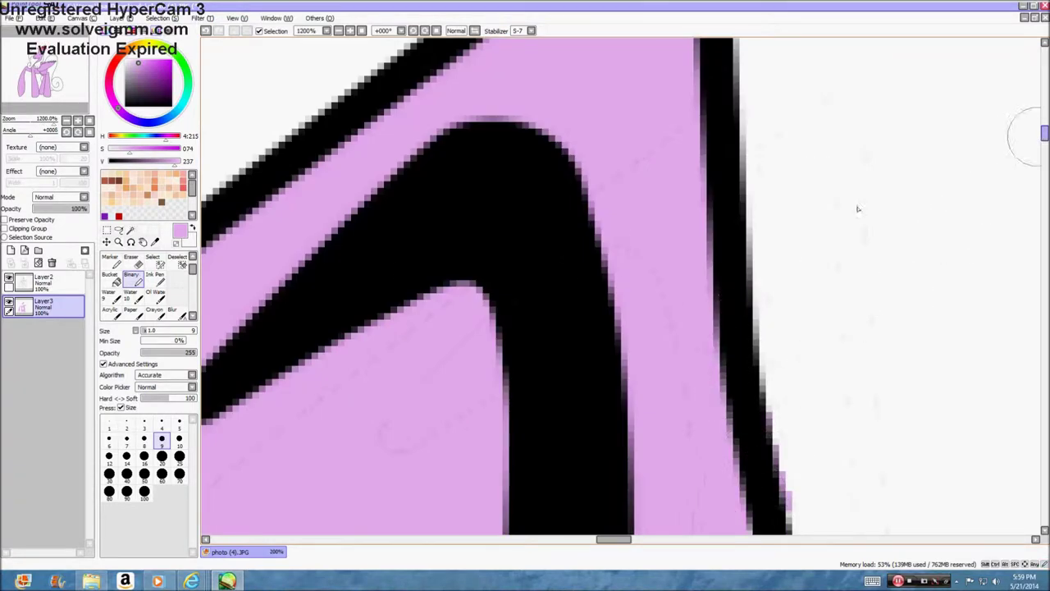
left_click(131, 261)
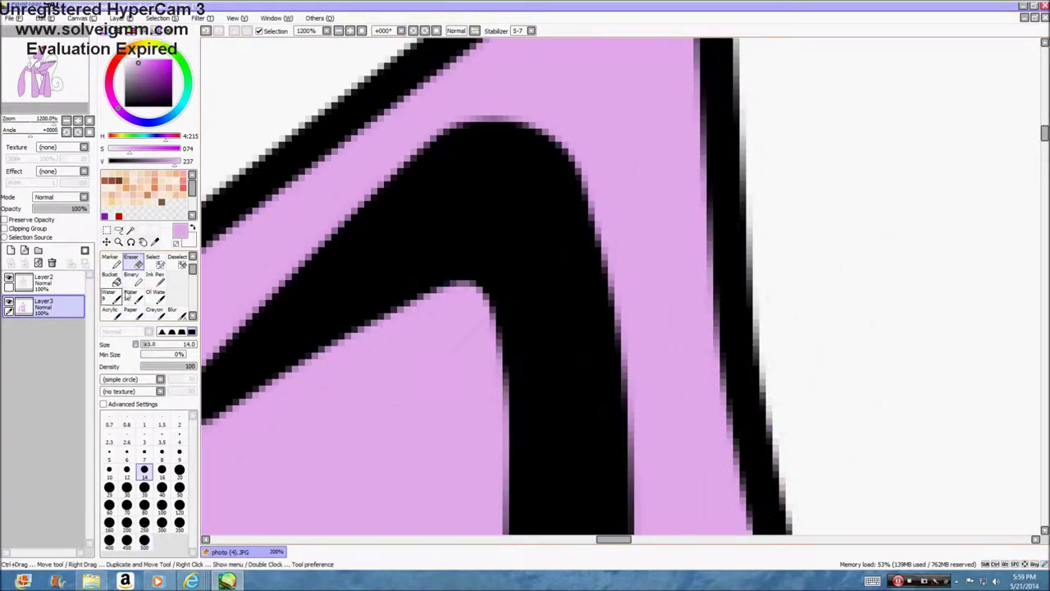
left_click(131, 279)
scroll(632, 283, "down", 3)
scroll(632, 283, "up", 3)
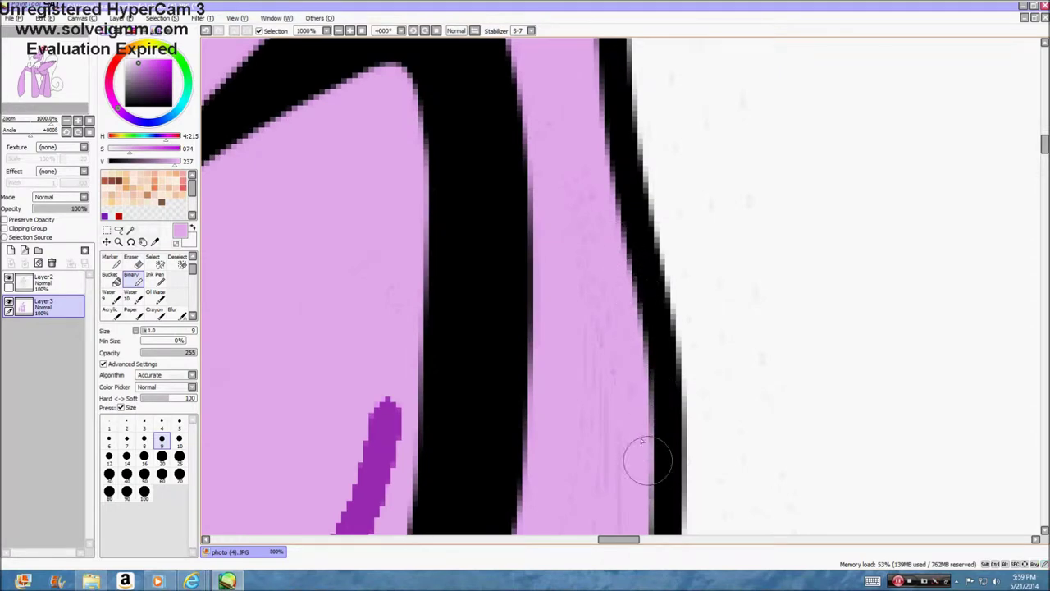
Touch up the pale pink fill along the ear's lower back edge and the bridge of the muzzle with the size 9 Binary brush
scroll(642, 441, "down", 5)
scroll(596, 275, "up", 2)
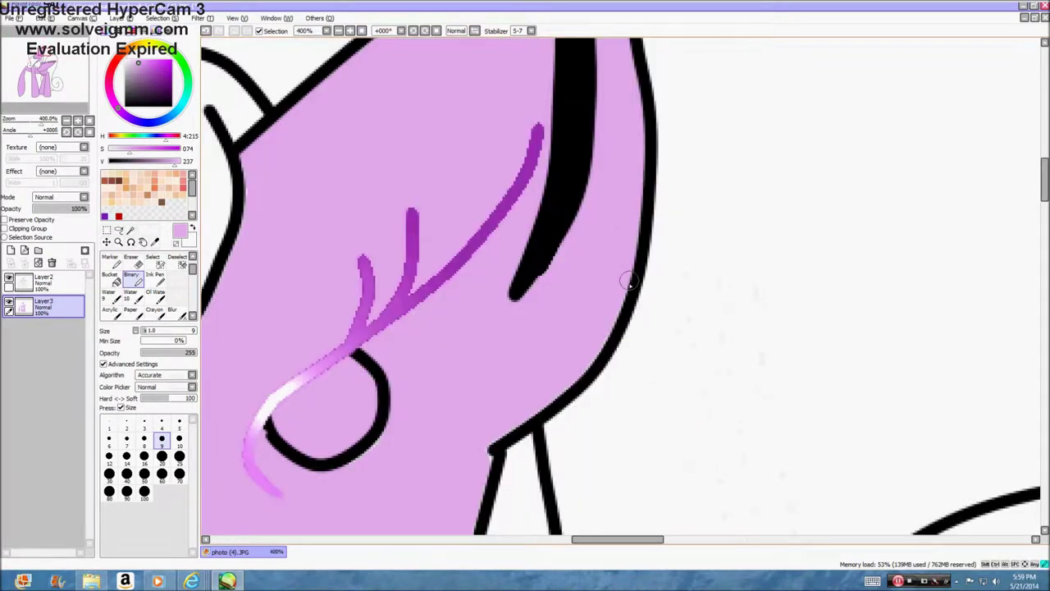
scroll(480, 491, "down", 5)
scroll(510, 371, "up", 6)
scroll(510, 371, "down", 2)
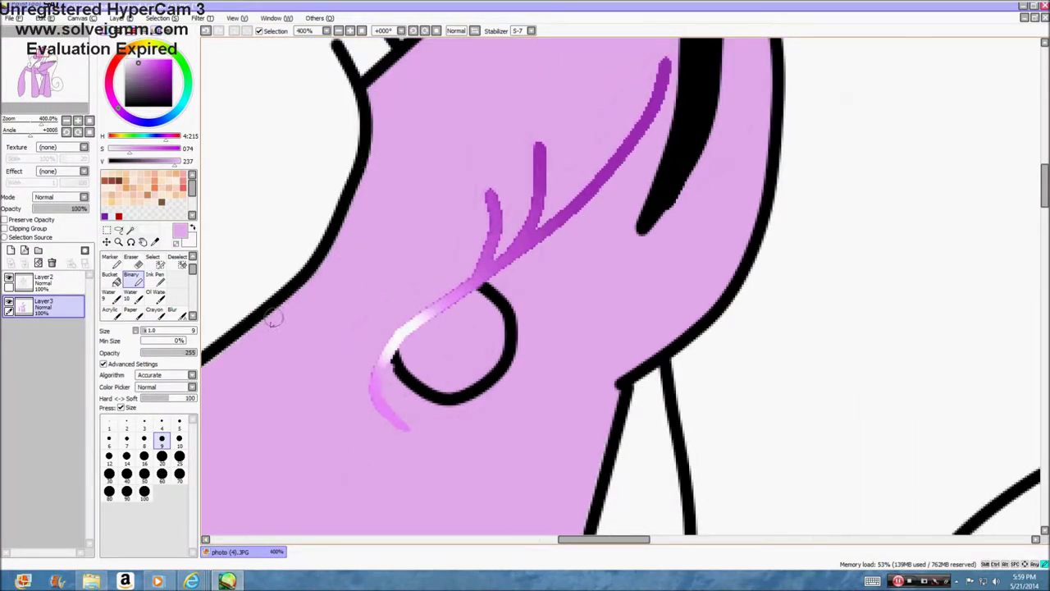
scroll(273, 320, "down", 4)
scroll(250, 345, "up", 4)
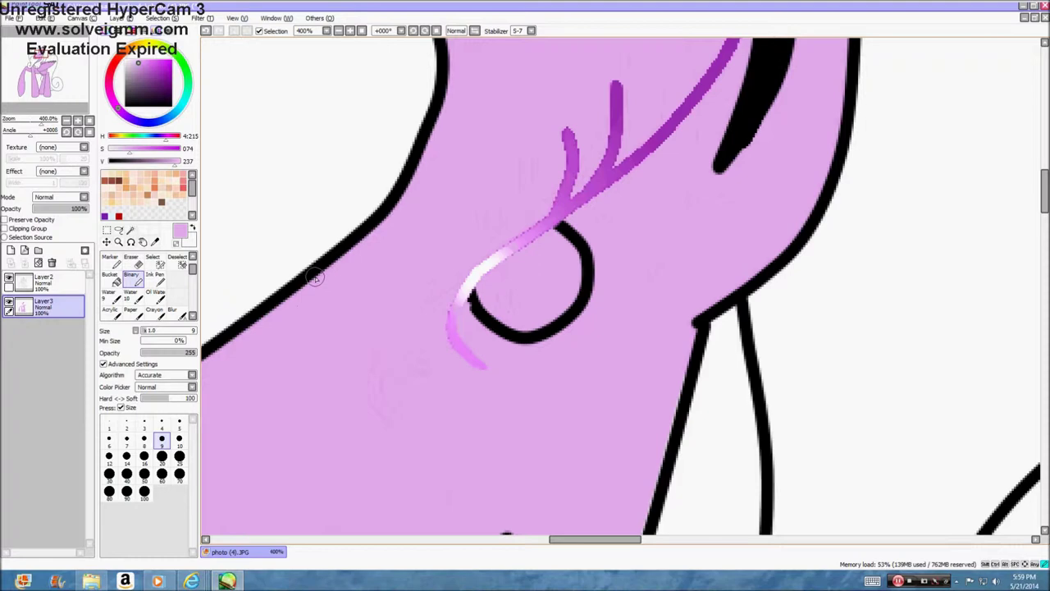
scroll(314, 278, "down", 4)
scroll(430, 316, "up", 4)
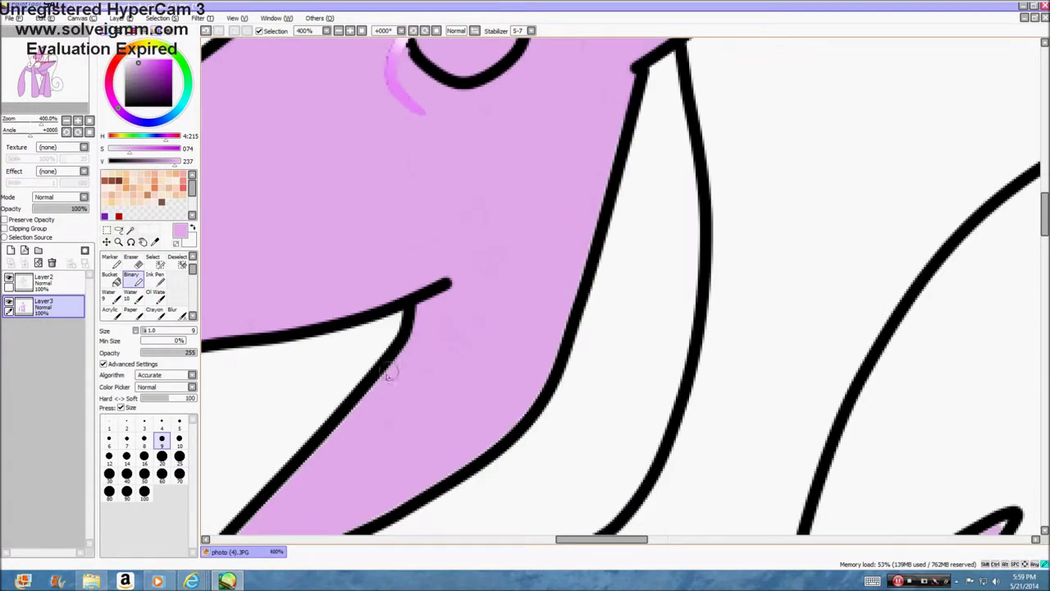
Touch up the pale pink fill along the front and back outlines of the neck with the size 9 Binary brush
scroll(394, 369, "down", 4)
scroll(394, 369, "up", 5)
mouse_move(353, 431)
left_mouse_down()
mouse_move(385, 360)
mouse_move(505, 261)
mouse_move(581, 154)
mouse_move(559, 196)
mouse_move(826, 70)
left_mouse_up()
scroll(603, 330, "down", 4)
scroll(603, 330, "up", 3)
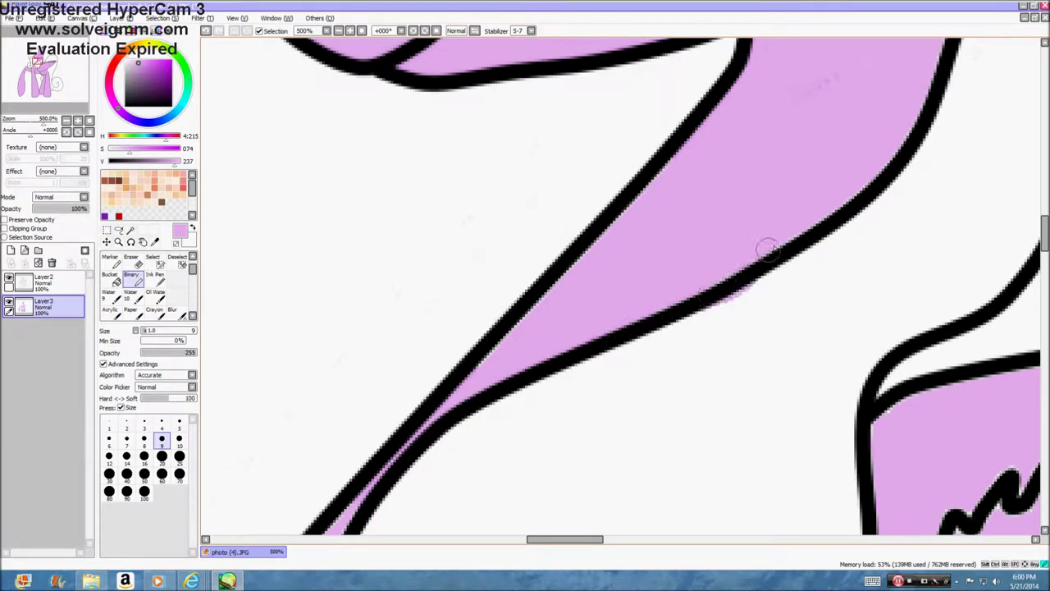
scroll(758, 308, "down", 2)
mouse_move(894, 143)
left_mouse_down()
mouse_move(934, 74)
mouse_move(869, 164)
left_mouse_up()
scroll(879, 133, "up", 2)
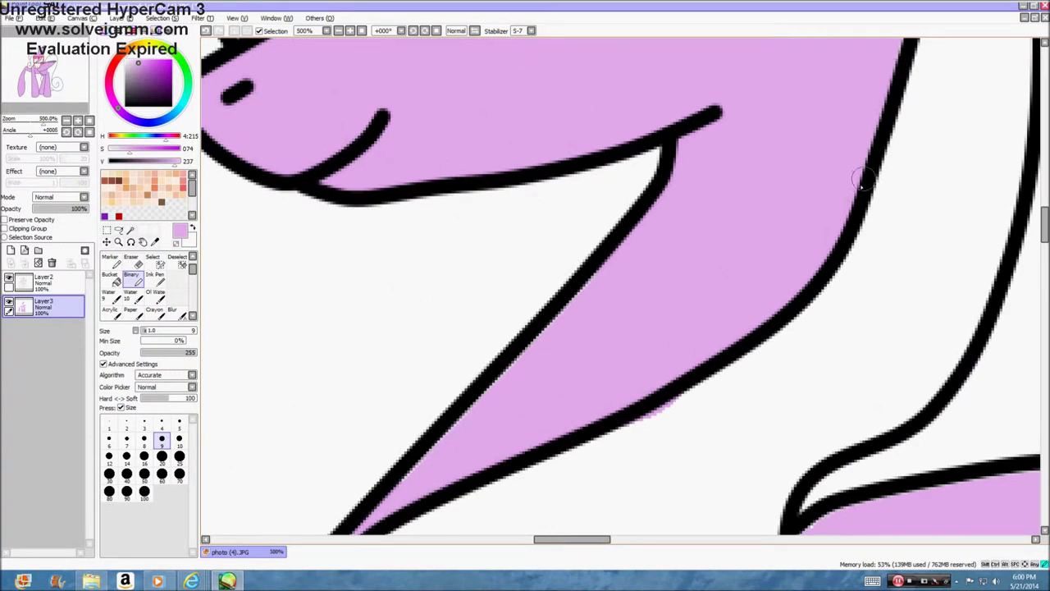
scroll(821, 181, "down", 4)
scroll(853, 104, "up", 3)
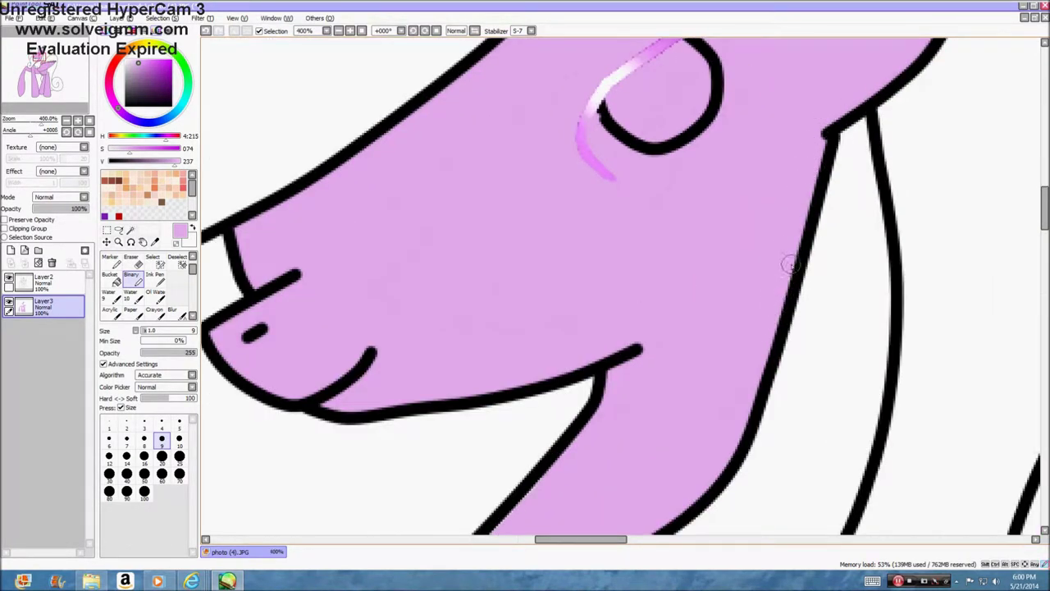
Cover the pale fringe along the front of the neck, its narrow lower strip and the chest beside the curl with a size 16 Binary brush
scroll(641, 442, "down", 2)
scroll(650, 327, "up", 3)
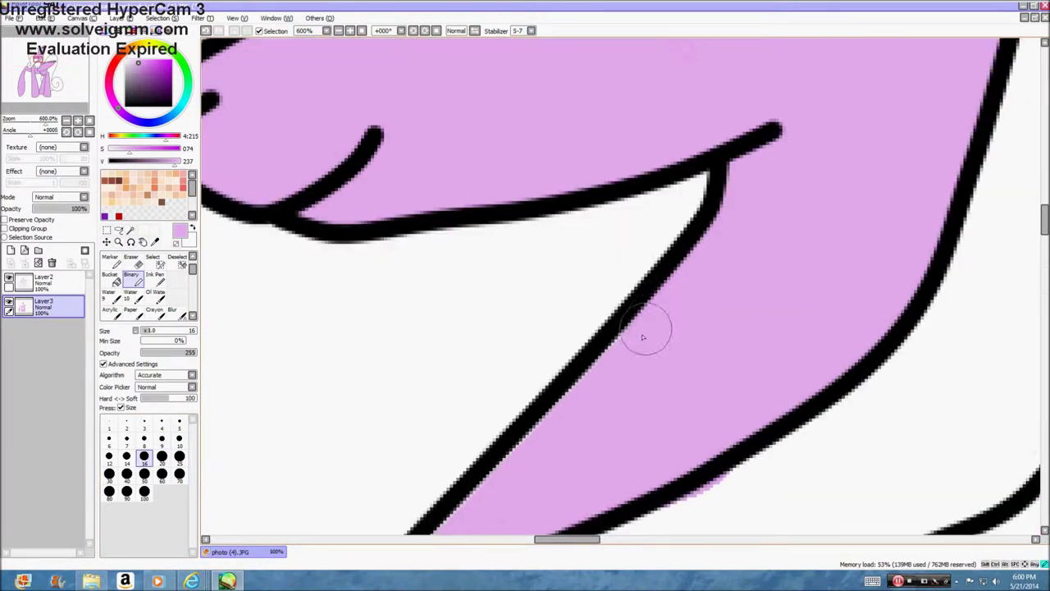
scroll(529, 461, "down", 3)
scroll(459, 408, "up", 4)
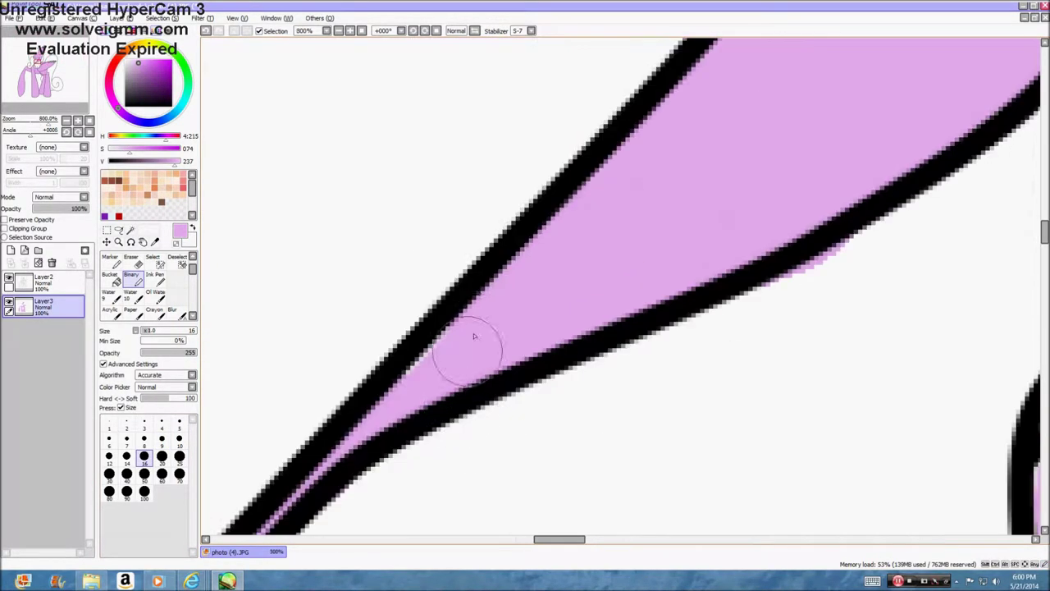
scroll(453, 378, "down", 3)
scroll(443, 255, "up", 3)
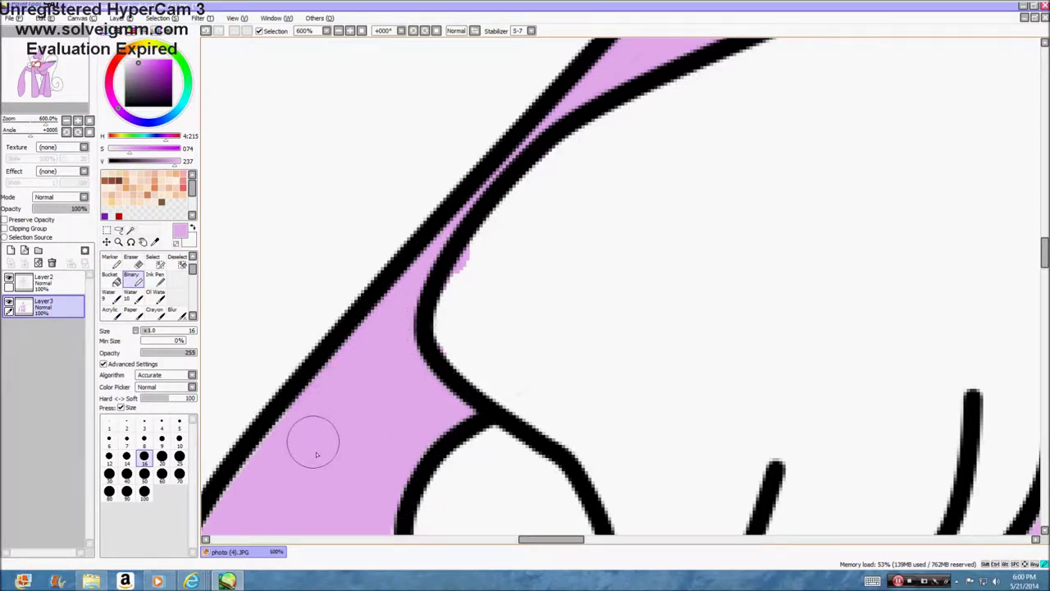
scroll(346, 481, "down", 3)
scroll(304, 415, "up", 4)
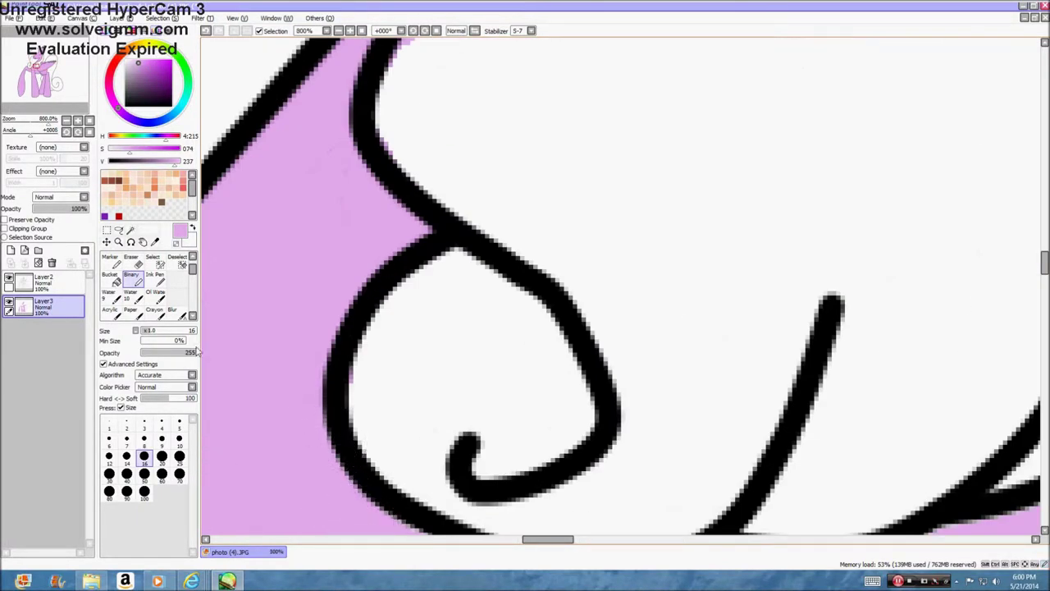
Touch up the pale pink fill along the wing's front edge beside the mane locks with the size 16 Binary brush
scroll(352, 445, "down", 2)
scroll(830, 375, "down", 1)
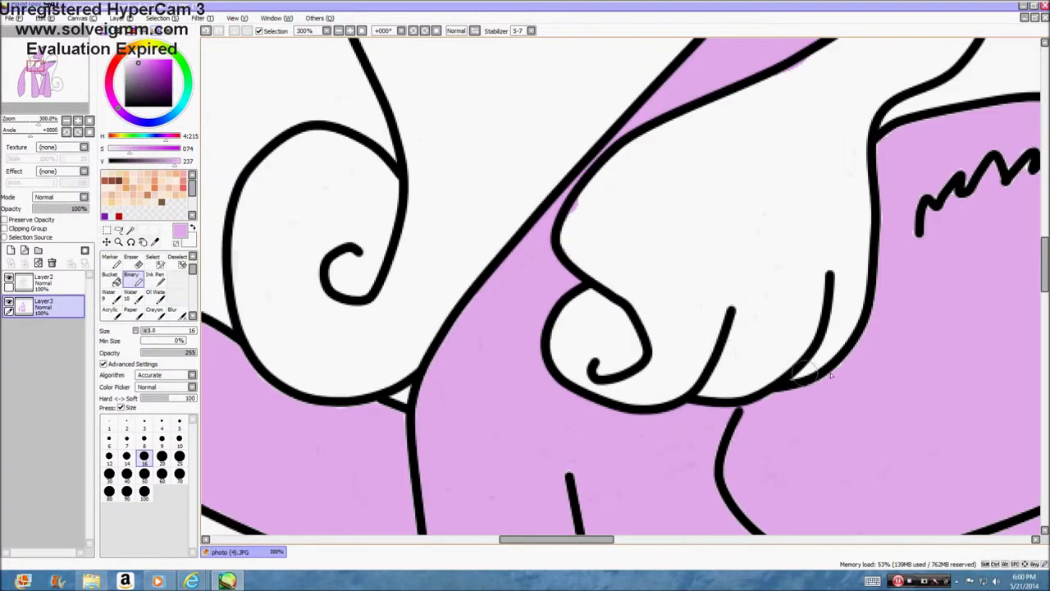
scroll(845, 369, "up", 4)
mouse_move(767, 409)
left_mouse_down()
mouse_move(893, 281)
mouse_move(908, 184)
left_mouse_up()
scroll(878, 386, "down", 3)
scroll(923, 168, "up", 4)
left_click_drag(864, 246, 863, 268)
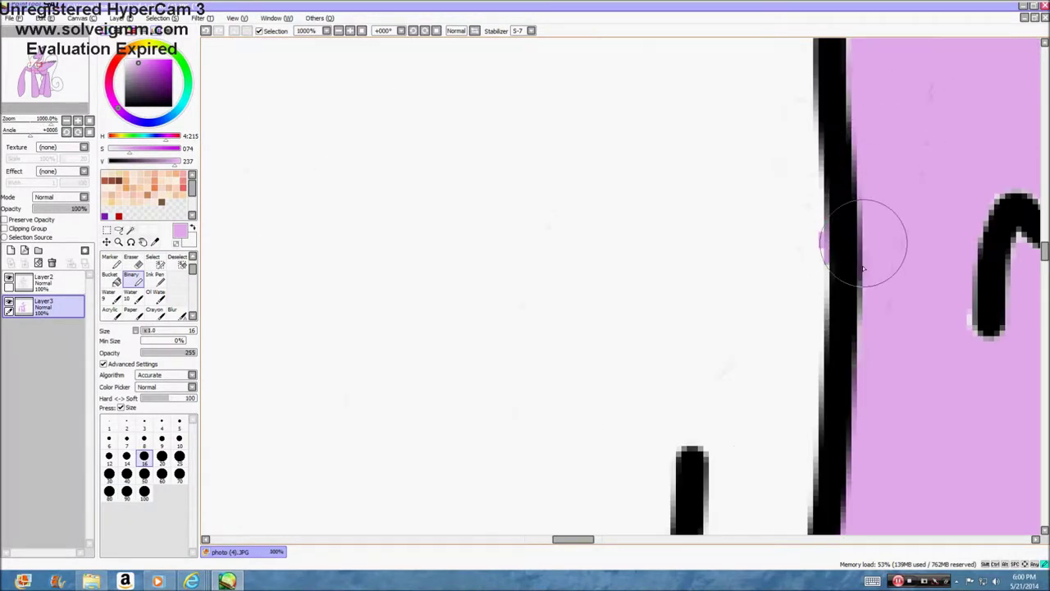
scroll(863, 267, "down", 3)
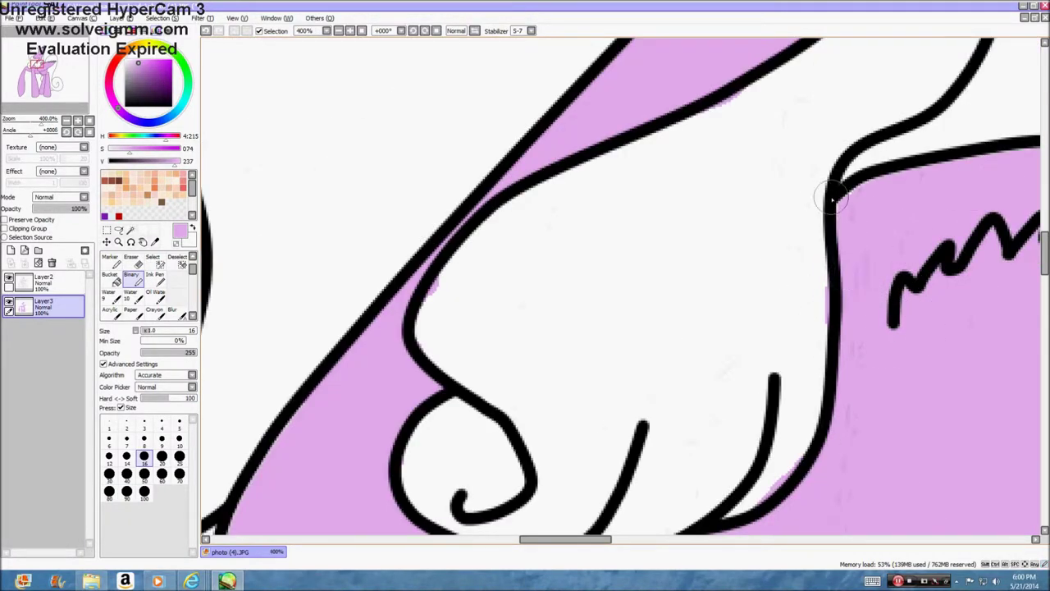
scroll(765, 211, "down", 4)
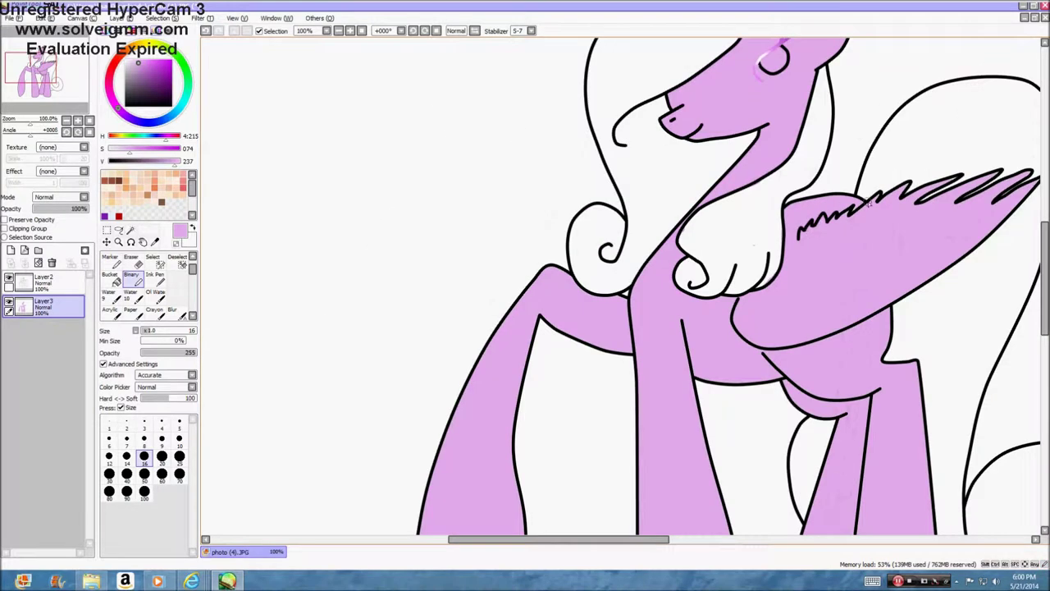
Fill the light spots around the jagged feather line at the wing's shoulder with the size 16 Binary brush
scroll(869, 199, "up", 5)
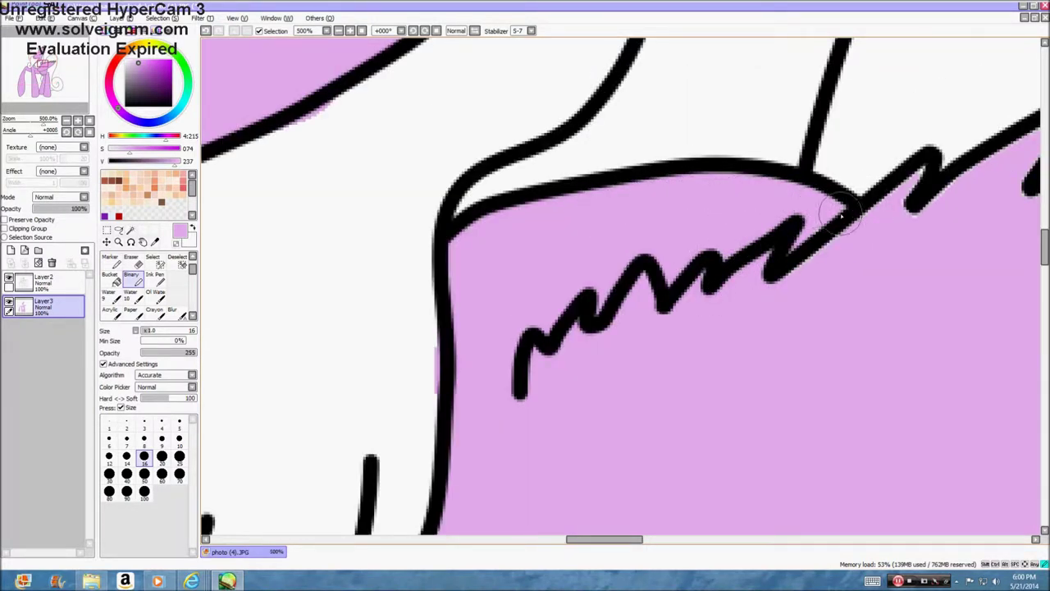
scroll(911, 201, "down", 3)
scroll(952, 228, "up", 3)
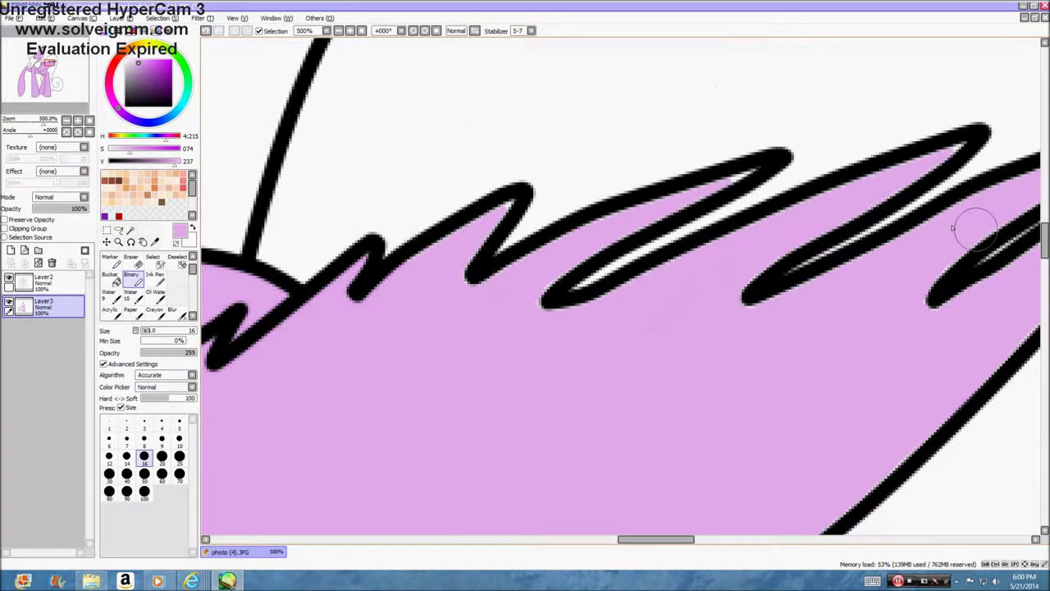
Cover the light fringes inside the first long feathers along the wing's upper edge with a size 8 Binary brush
left_click(143, 439)
scroll(415, 278, "up", 2)
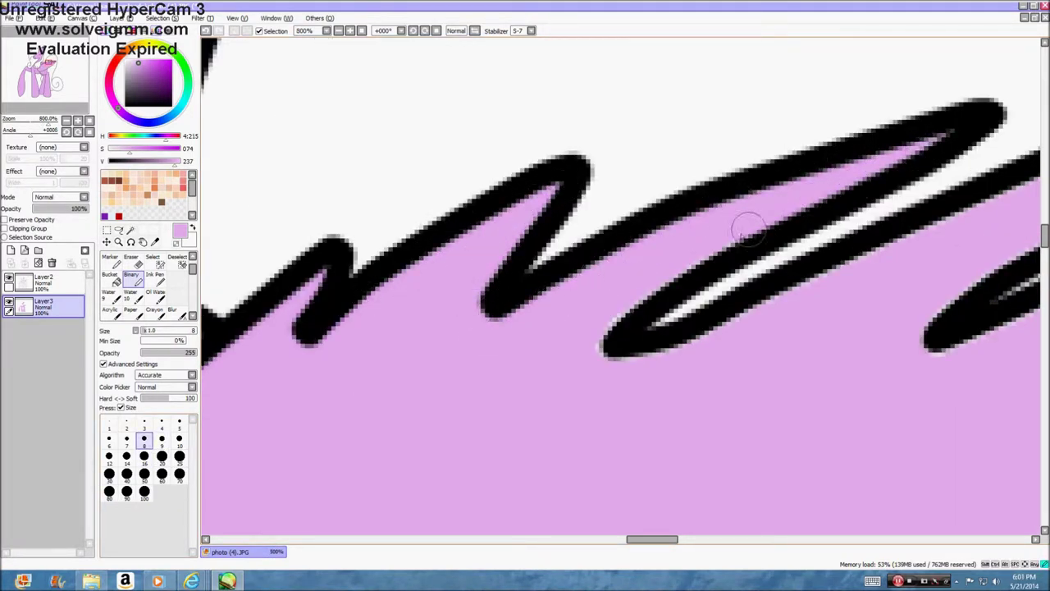
scroll(831, 278, "down", 4)
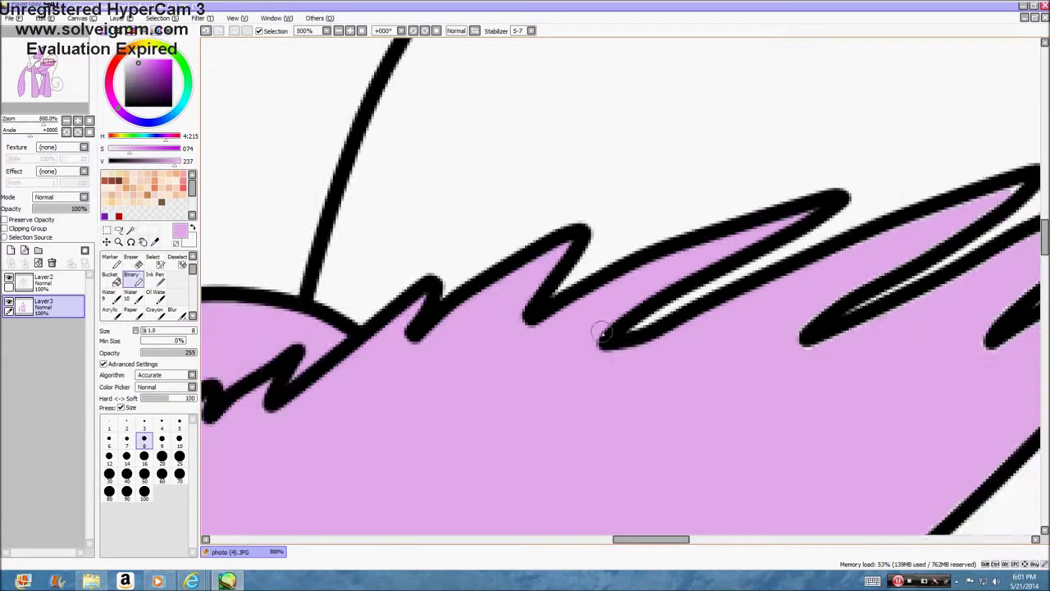
scroll(591, 296, "up", 5)
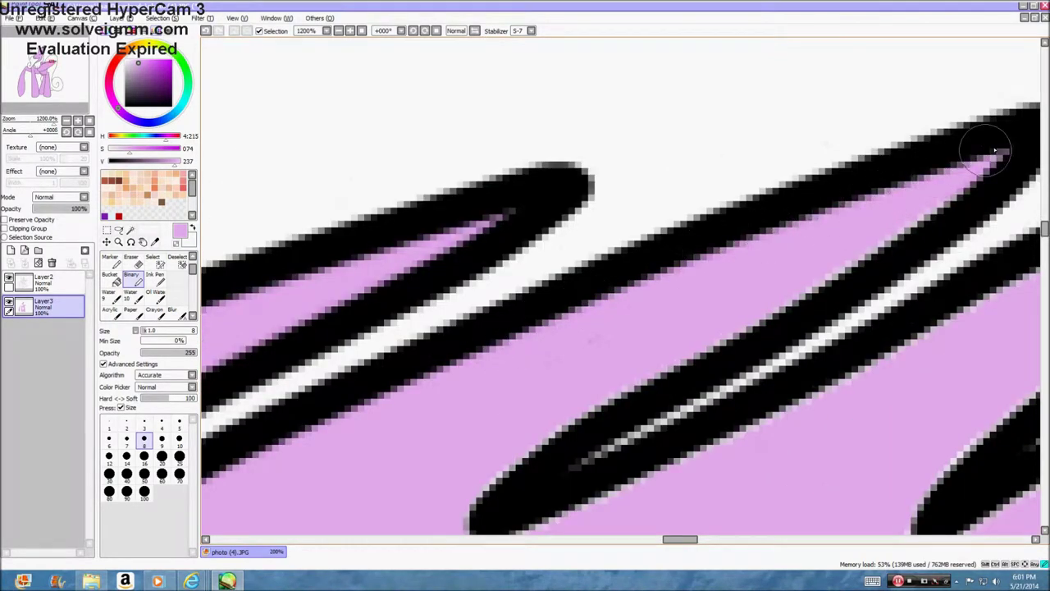
scroll(442, 492, "up", 1)
mouse_move(449, 518)
left_mouse_down()
mouse_move(610, 477)
mouse_move(890, 325)
mouse_move(869, 294)
mouse_move(710, 309)
mouse_move(919, 202)
left_mouse_up()
scroll(730, 302, "down", 1)
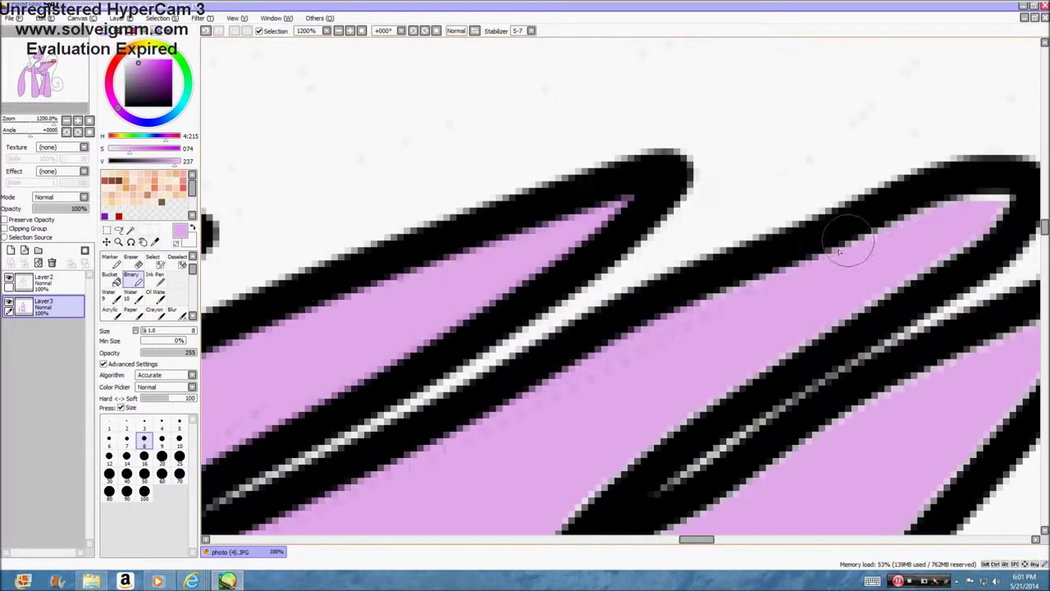
Fill the light fringes around the last feather notch near the wing tip with the size 8 Binary brush
scroll(600, 450, "down", 2)
scroll(605, 478, "up", 3)
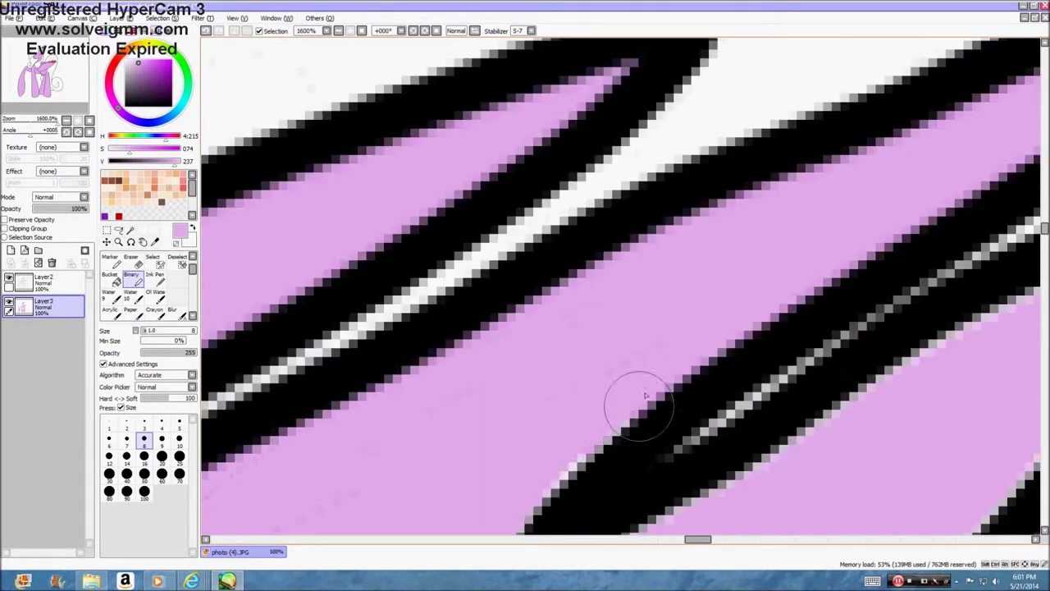
left_click_drag(638, 407, 532, 500)
scroll(483, 389, "down", 3)
scroll(494, 472, "up", 2)
mouse_move(496, 420)
left_mouse_down()
mouse_move(546, 435)
mouse_move(802, 267)
left_mouse_up()
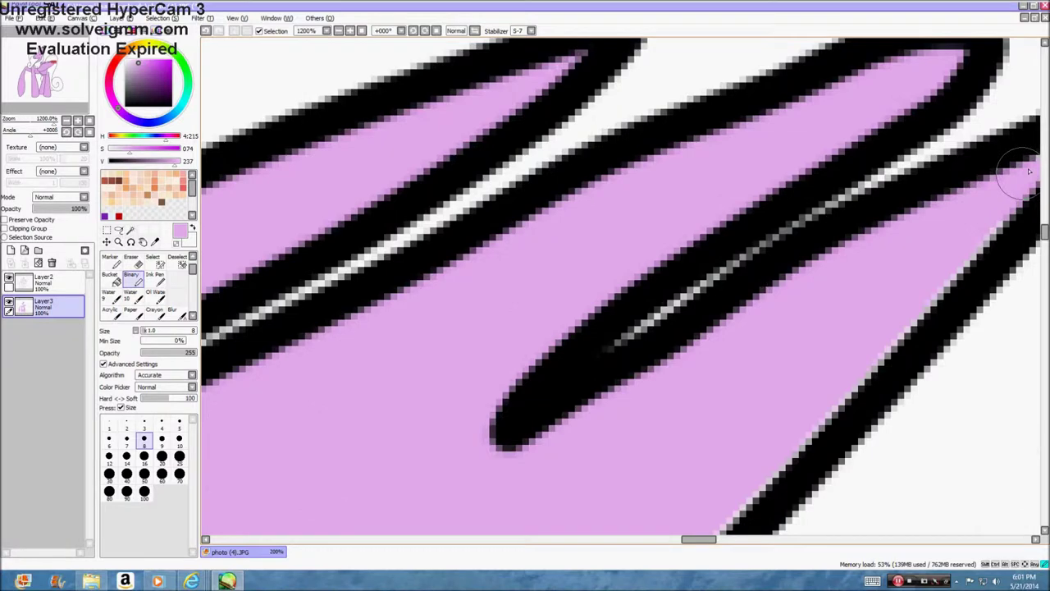
Touch up the pale pink fill along the wing's lower edge, finishing with a size 16 Binary brush
scroll(884, 236, "down", 3)
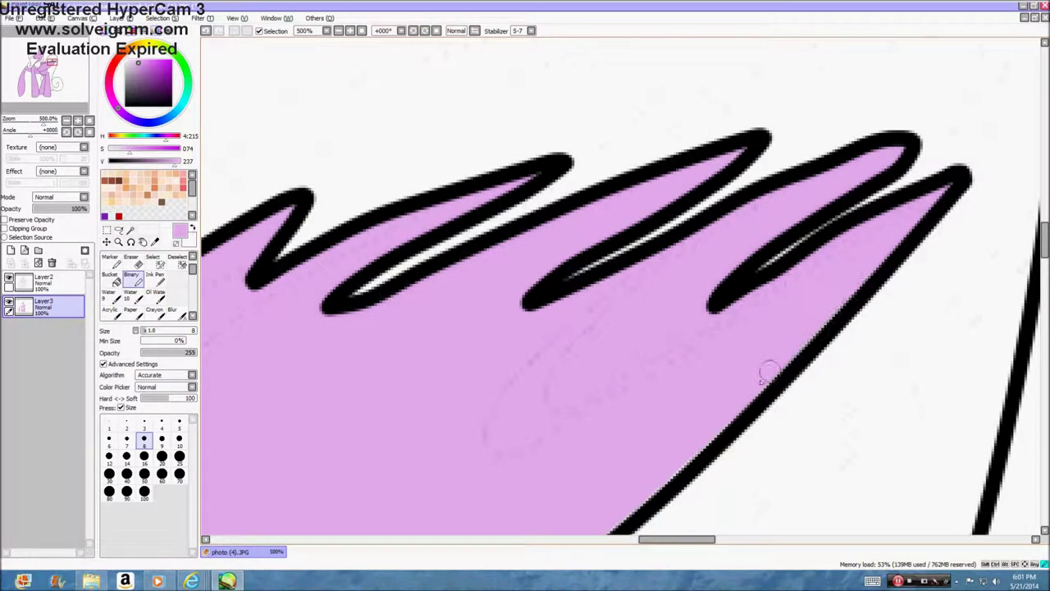
scroll(656, 487, "down", 4)
scroll(543, 362, "up", 3)
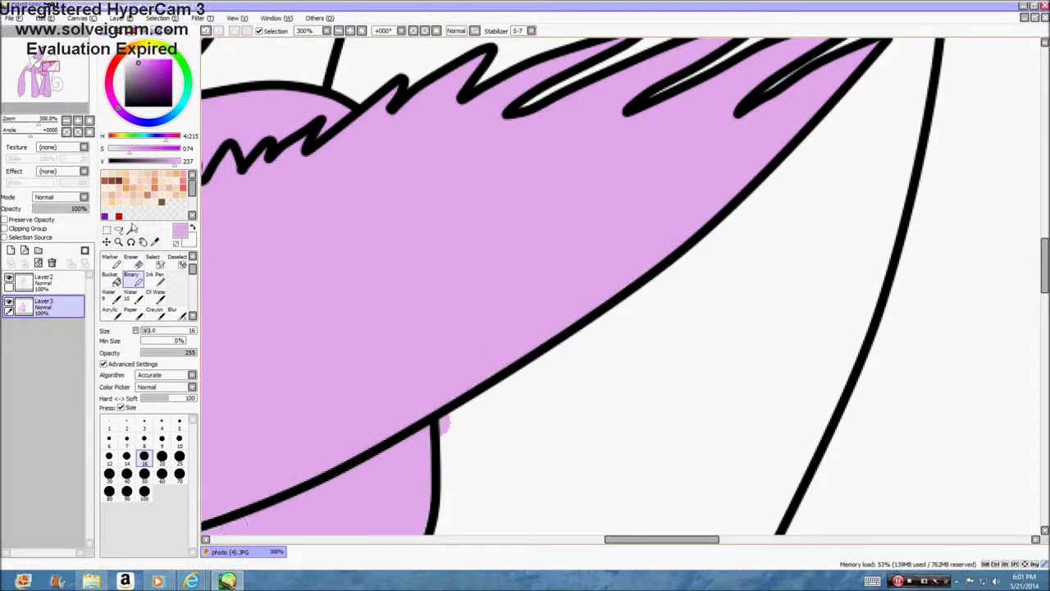
Select the pink body areas on Layer3 with the Magic Wand using Color Difference detection
left_click(130, 230)
left_click(417, 267)
scroll(417, 267, "down", 4)
left_click(380, 425)
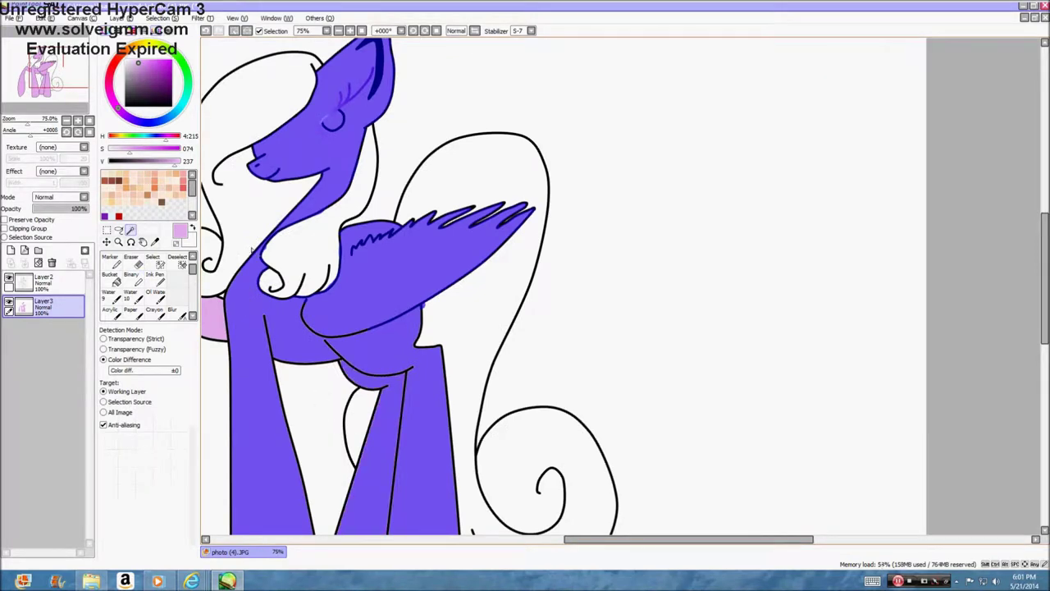
scroll(252, 251, "down", 3)
Add the missed edges around the raised foreleg and chest to the selection with a size 12 Select brush
left_click(153, 261)
scroll(359, 211, "up", 6)
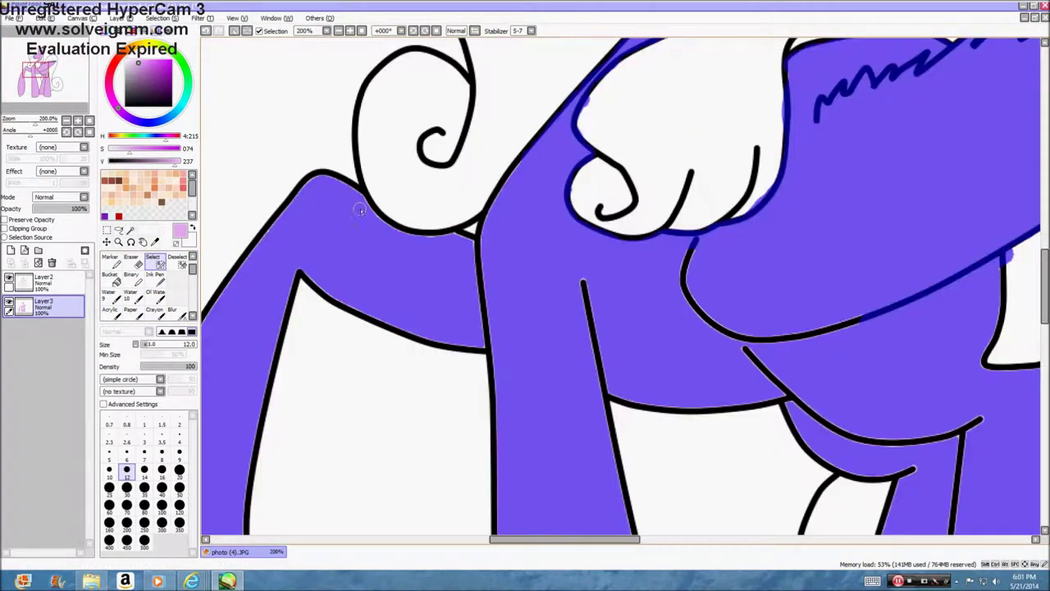
scroll(359, 211, "up", 3)
left_click_drag(461, 311, 684, 345)
mouse_move(736, 310)
left_mouse_down()
mouse_move(768, 217)
mouse_move(849, 96)
left_mouse_up()
scroll(747, 202, "down", 3)
scroll(591, 204, "up", 4)
mouse_move(691, 195)
left_mouse_down()
mouse_move(640, 158)
mouse_move(568, 132)
mouse_move(459, 185)
mouse_move(230, 504)
left_mouse_up()
scroll(246, 493, "down", 8)
scroll(313, 301, "up", 3)
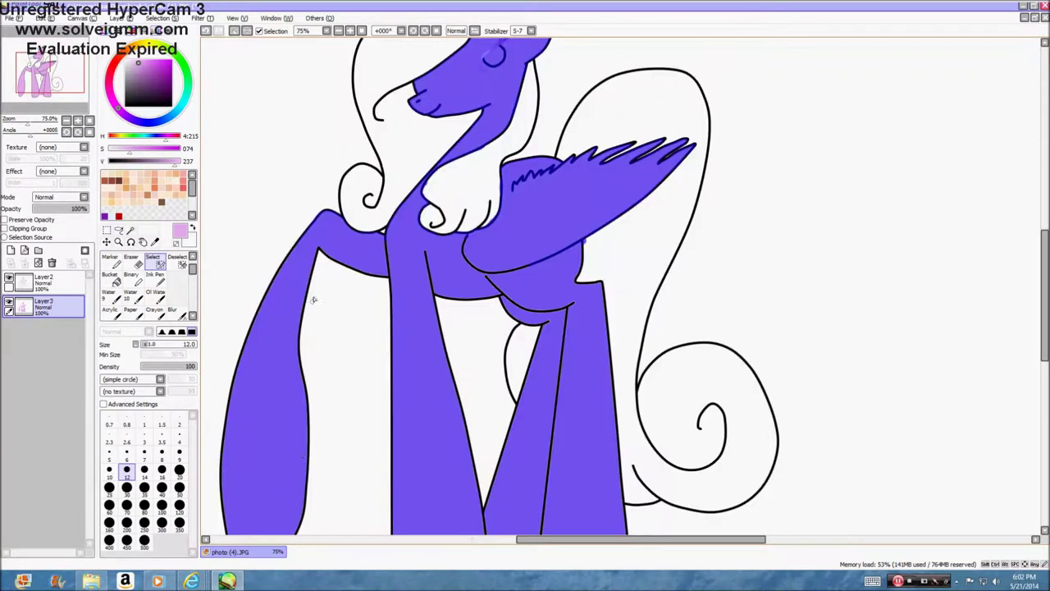
Make Layer2 the active layer and clear the body selection with a size 500 Deselect brush
scroll(314, 300, "up", 4)
left_click(71, 283)
left_click(178, 261)
scroll(406, 248, "down", 7)
left_click(144, 540)
mouse_move(436, 335)
left_mouse_down()
mouse_move(512, 16)
mouse_move(368, 206)
left_mouse_up()
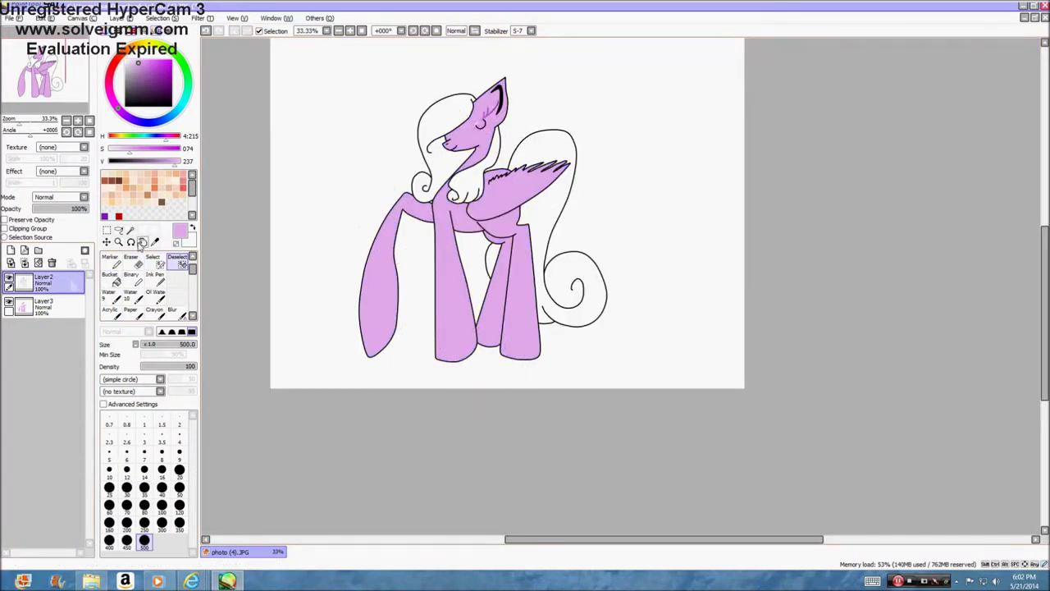
left_click(131, 230)
left_click(379, 273)
scroll(415, 195, "up", 3)
key("ctrl+d")
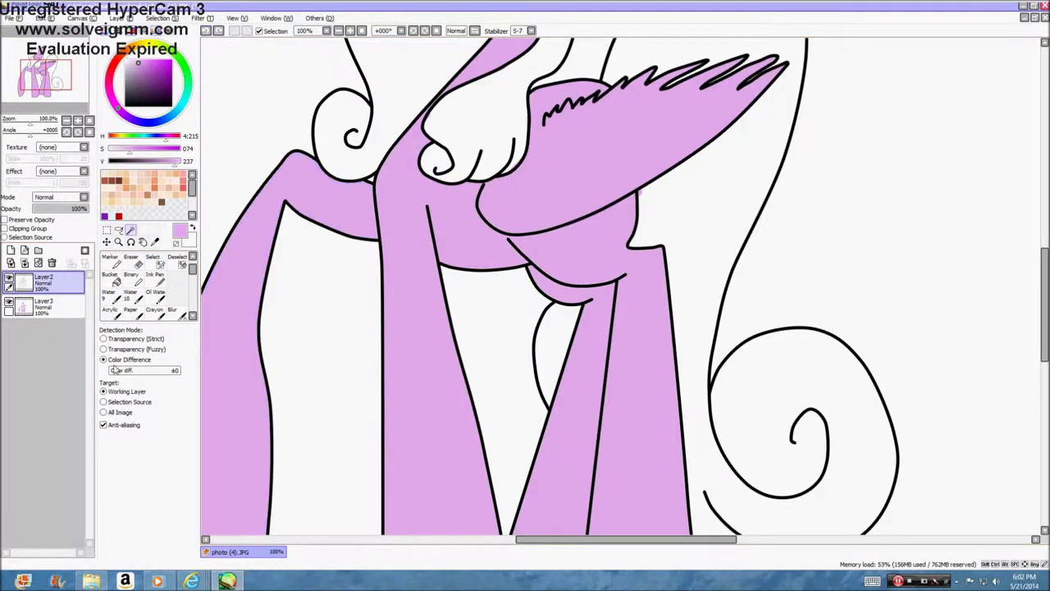
Select the legs, body, wing, neck and head inside the Layer2 line art using the Magic Wand with Transparency (Strict) detection
left_click(149, 339)
left_click(230, 369)
left_click(527, 205)
left_click(657, 139)
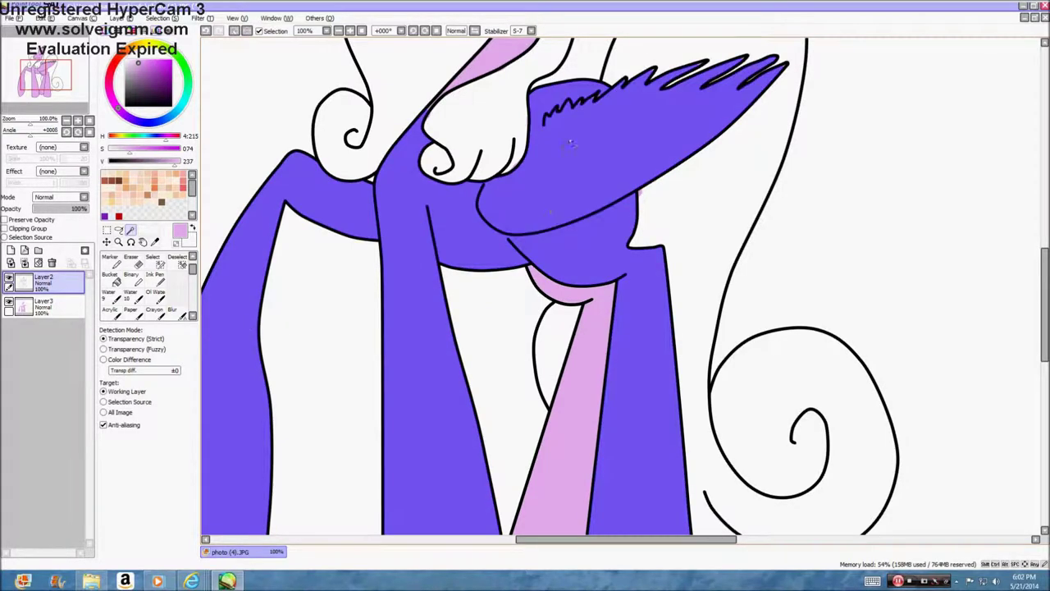
left_click(594, 360)
scroll(594, 360, "down", 3)
left_click(547, 183)
scroll(547, 183, "up", 4)
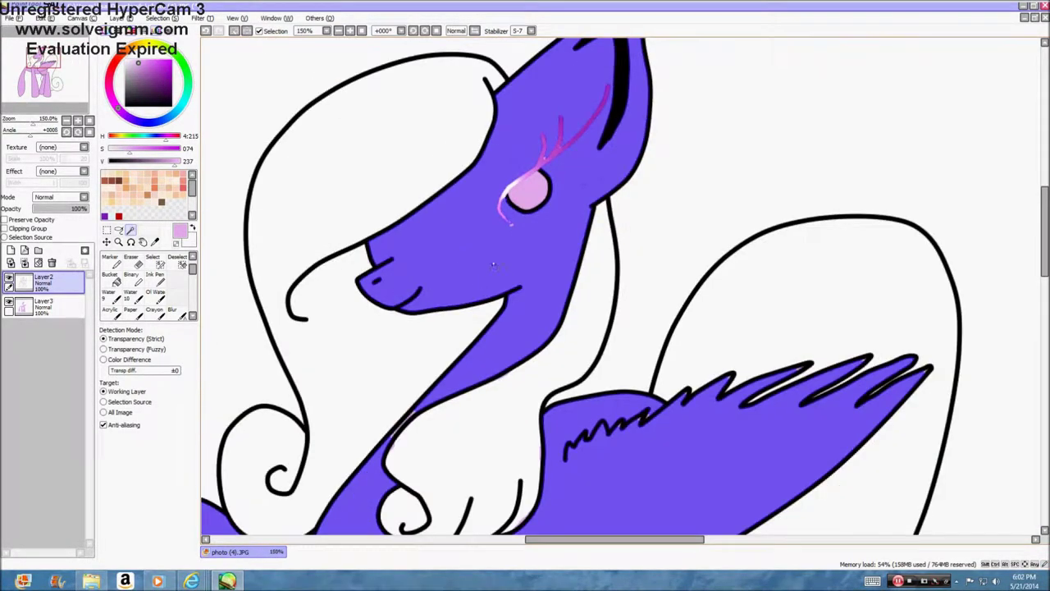
Add the base of the eyelashes and the narrow strip of the neck to the selection with a size 12 Select brush
left_click(153, 259)
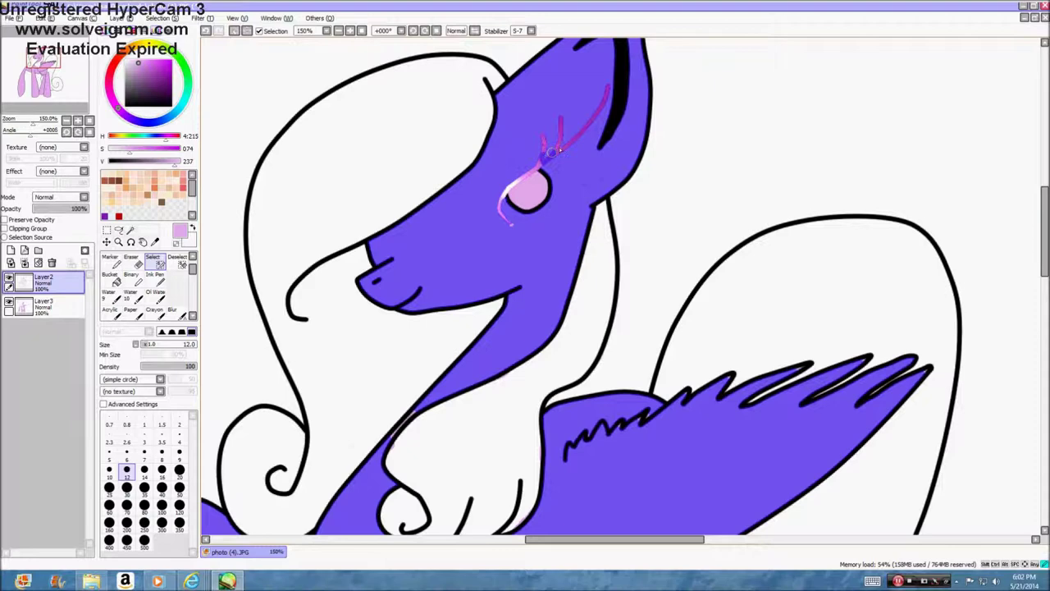
scroll(331, 472, "up", 4)
mouse_move(574, 373)
left_mouse_down()
mouse_move(626, 293)
mouse_move(662, 245)
left_mouse_up()
scroll(643, 251, "down", 5)
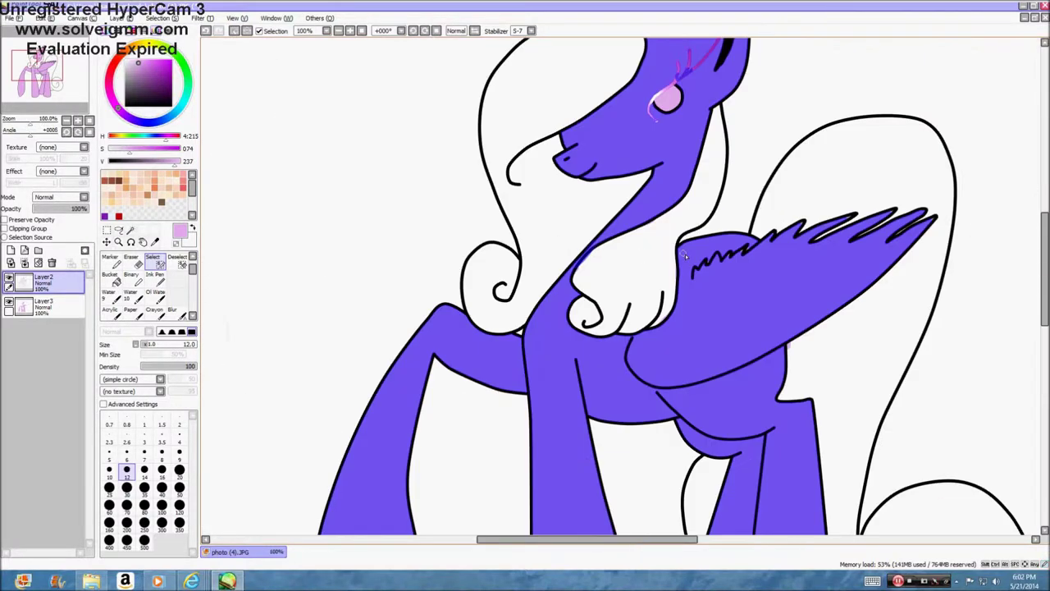
Add the missed spots along the neck, the wing's top edge and the feather tips to the selection with the size 12 Select brush
scroll(711, 252, "up", 4)
left_click_drag(741, 258, 698, 289)
scroll(955, 196, "down", 3)
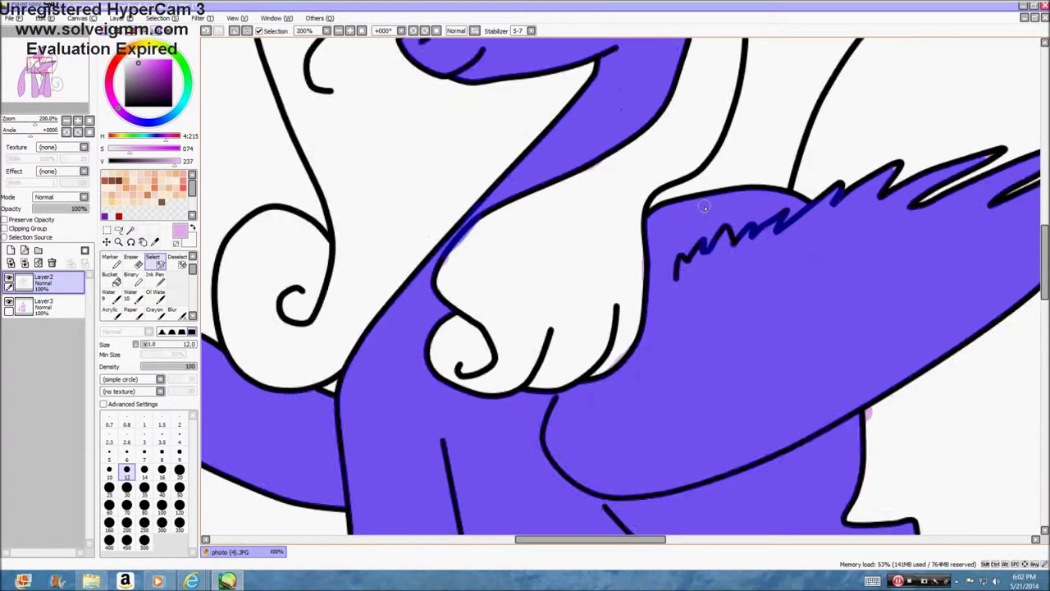
scroll(711, 206, "up", 6)
scroll(730, 177, "down", 4)
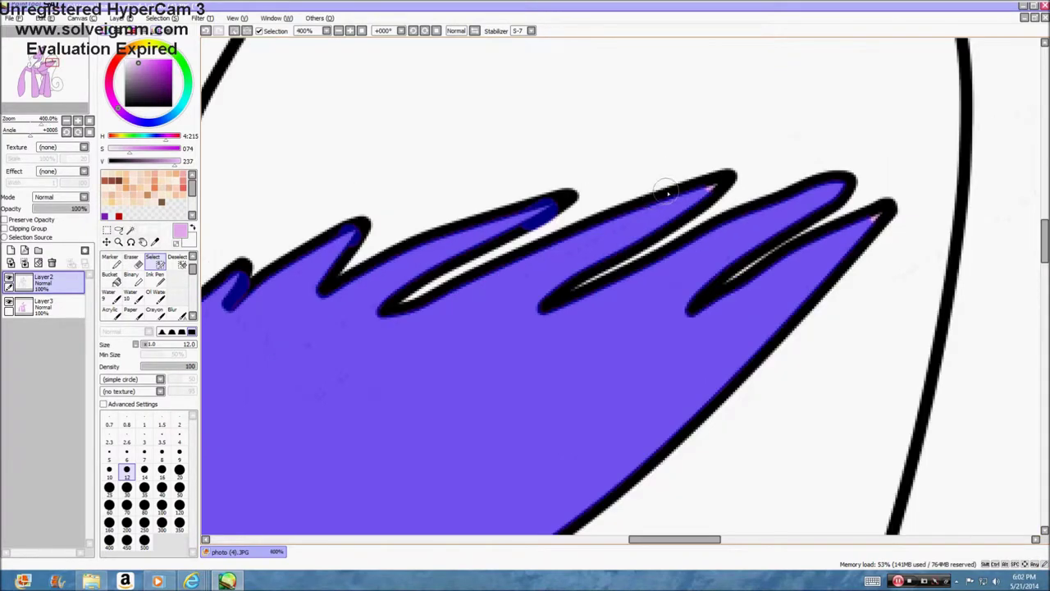
scroll(721, 190, "up", 3)
scroll(972, 237, "down", 7)
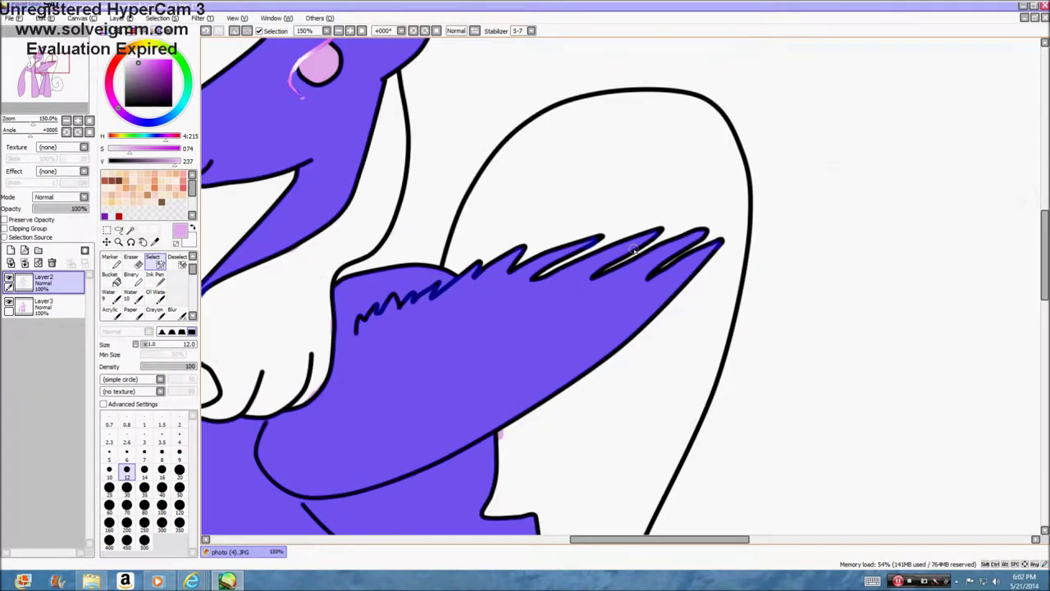
scroll(440, 484, "up", 1)
scroll(440, 484, "down", 2)
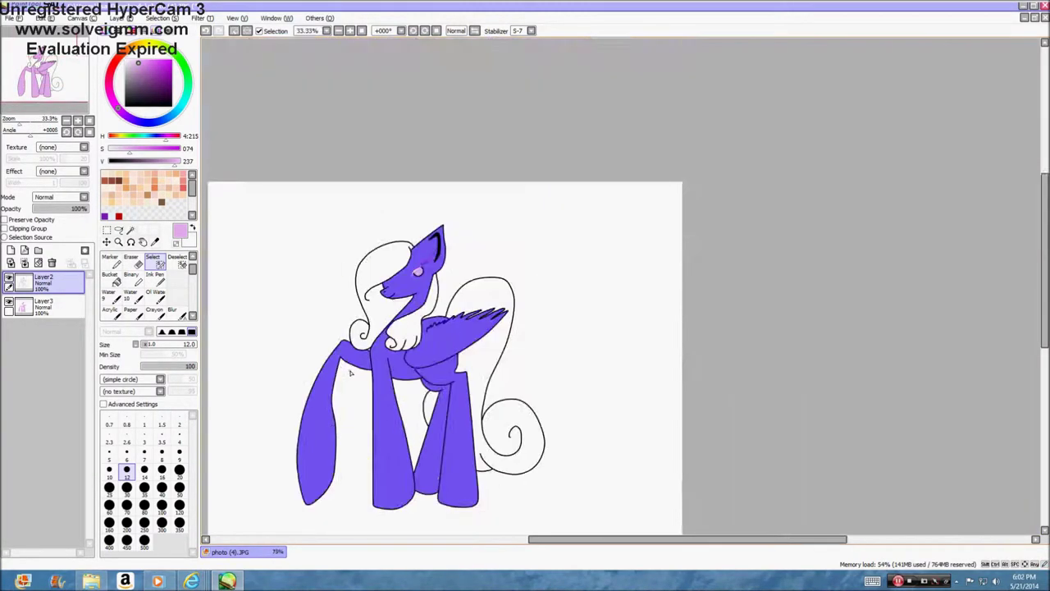
scroll(351, 372, "up", 2)
scroll(435, 233, "down", 3)
Make Layer3 the active layer and erase the old pink body color inside the selection with a size 500 Eraser
left_click(44, 303)
left_click(113, 279)
left_click(137, 394)
left_click(134, 262)
left_click(144, 541)
mouse_move(456, 190)
left_mouse_down()
mouse_move(429, 322)
mouse_move(341, 499)
mouse_move(366, 305)
left_mouse_up()
Fill the selected body on Layer3 with pale pink using the Bucket with Color Difference detection
left_click(114, 279)
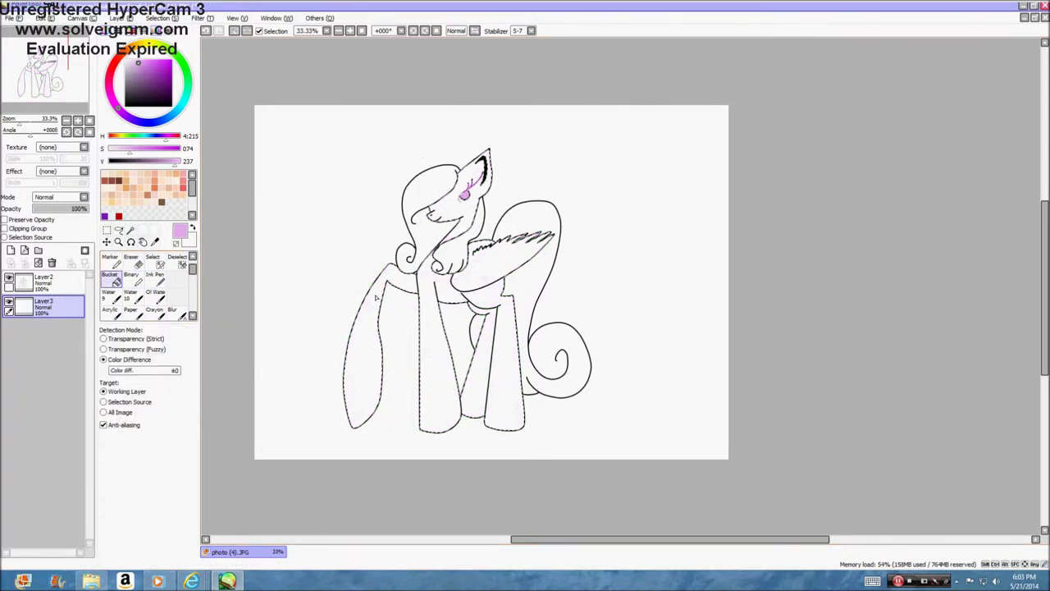
left_click(376, 297)
scroll(481, 326, "up", 4)
scroll(480, 325, "down", 2)
scroll(316, 241, "up", 3)
scroll(316, 241, "down", 5)
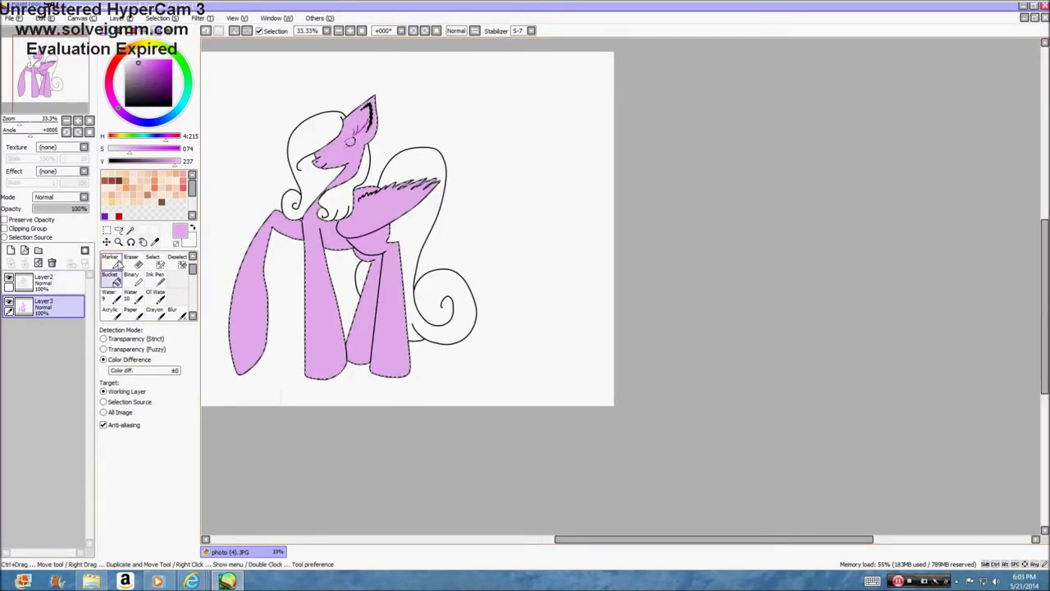
Add a new layer directly above Layer3 and choose dark green as the Binary pen color
left_click(11, 251)
left_click(178, 57)
left_click(171, 83)
left_click(132, 280)
Paint a dark green shadow across the forehead and muzzle along the mane's edge, using Binary pen sizes 20 and 50
scroll(353, 123, "up", 3)
scroll(369, 353, "down", 1)
scroll(318, 315, "up", 1)
scroll(317, 314, "up", 3)
mouse_move(277, 345)
left_mouse_down()
mouse_move(353, 330)
mouse_move(534, 70)
left_mouse_up()
key("ctrl+z")
left_click(162, 456)
scroll(418, 193, "up", 1)
mouse_move(472, 133)
left_mouse_down()
mouse_move(483, 212)
mouse_move(429, 394)
mouse_move(334, 463)
mouse_move(365, 425)
mouse_move(466, 371)
mouse_move(338, 404)
mouse_move(527, 294)
left_mouse_up()
scroll(302, 485, "down", 4)
scroll(248, 523, "up", 4)
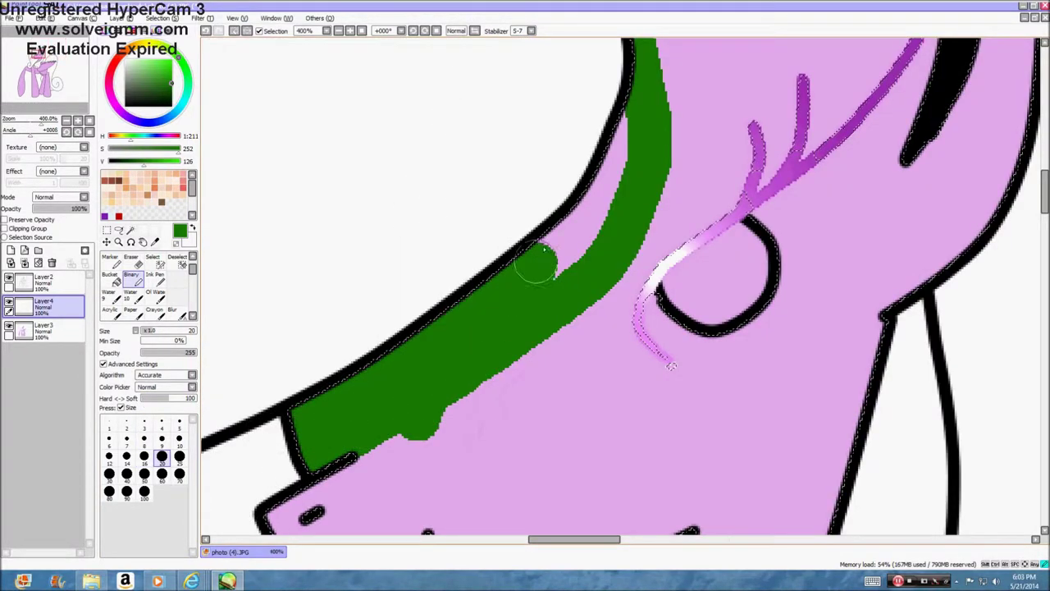
key("ctrl+z")
left_click(144, 475)
mouse_move(304, 435)
left_mouse_down()
mouse_move(446, 335)
mouse_move(543, 224)
mouse_move(592, 124)
mouse_move(425, 353)
mouse_move(353, 408)
mouse_move(443, 361)
left_mouse_up()
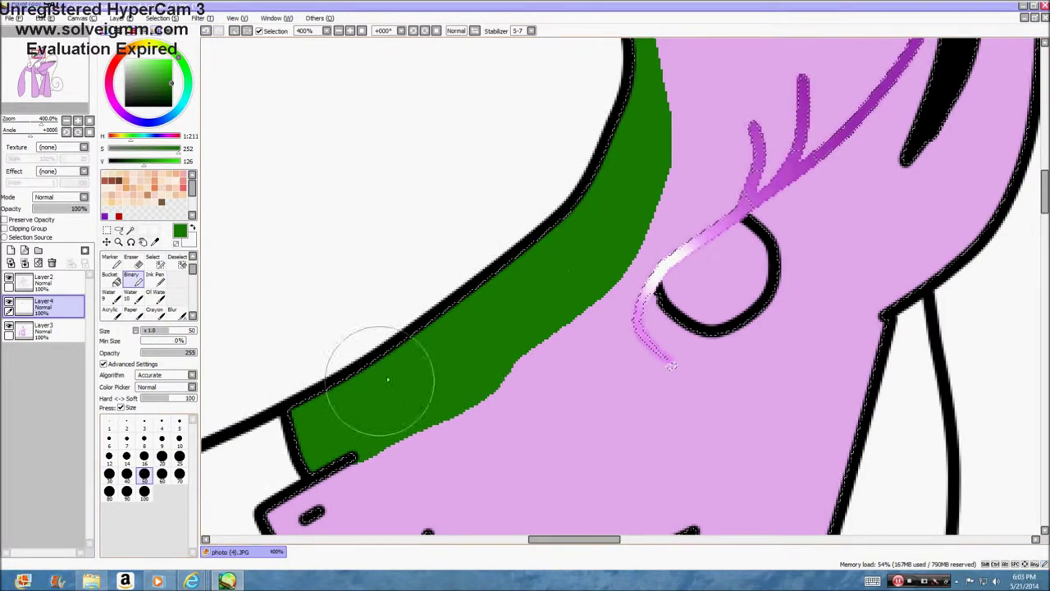
Paint a dark green shadow inside the ear along its thick inner line with a size 16 Binary pen
left_click(144, 456)
scroll(764, 209, "down", 1)
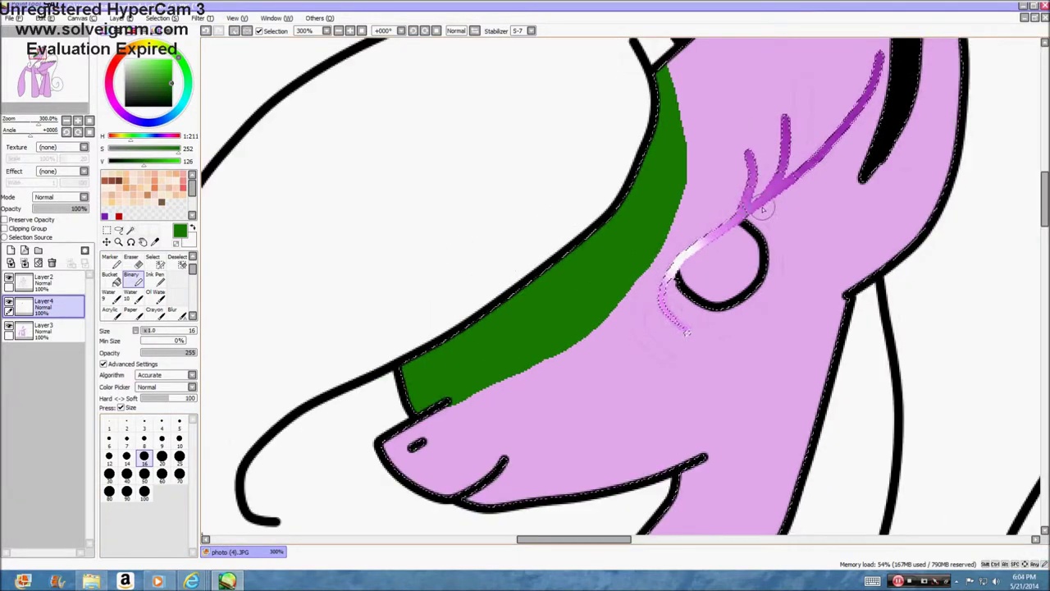
scroll(763, 209, "up", 1)
mouse_move(788, 135)
left_mouse_down()
mouse_move(763, 238)
mouse_move(809, 419)
mouse_move(790, 136)
mouse_move(813, 147)
left_mouse_up()
Trim the ear shadow's inner edge and the spill below the ear line with a size 14 Eraser
key("e")
left_click_drag(747, 174, 736, 166)
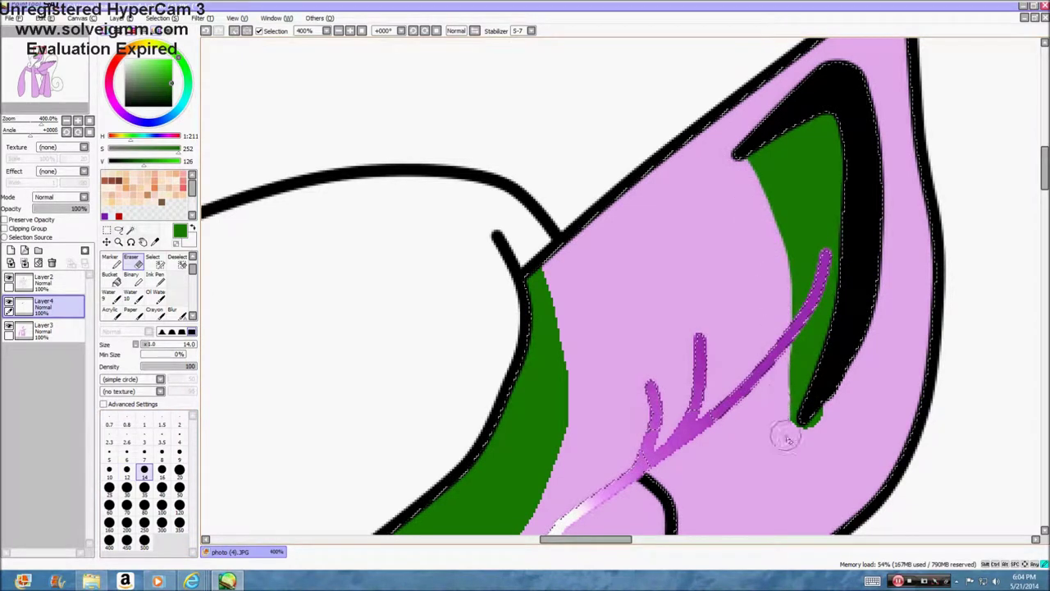
left_click_drag(804, 453, 826, 410)
left_click(206, 31)
left_click_drag(780, 292, 782, 301)
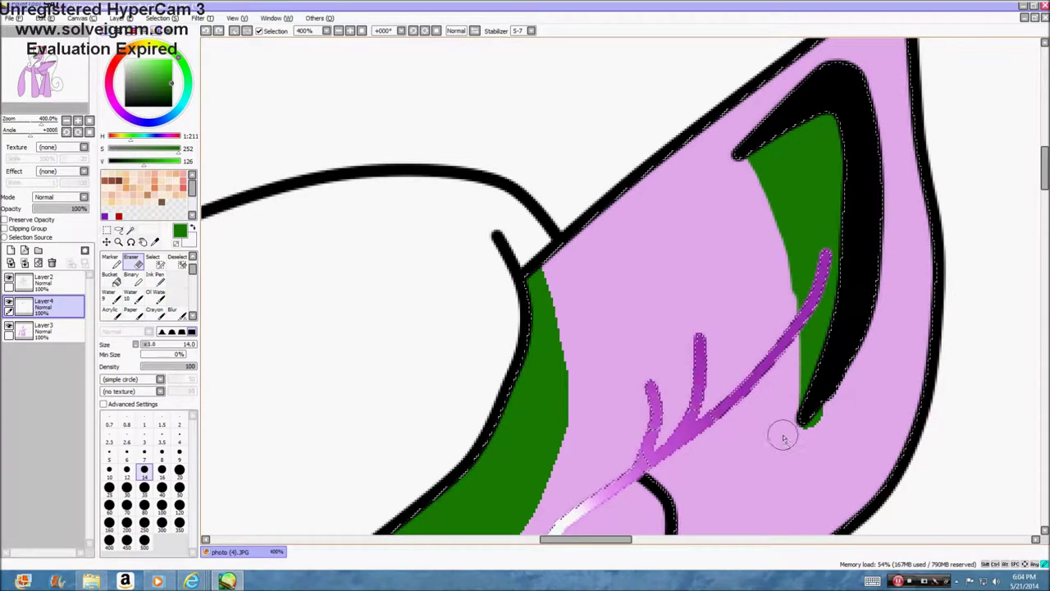
left_click_drag(831, 421, 813, 430)
Paint small dark green shadows under the jaw, at the mouth, on the nostril and behind the cheek with the size 16 Binary pen
scroll(638, 371, "down", 6)
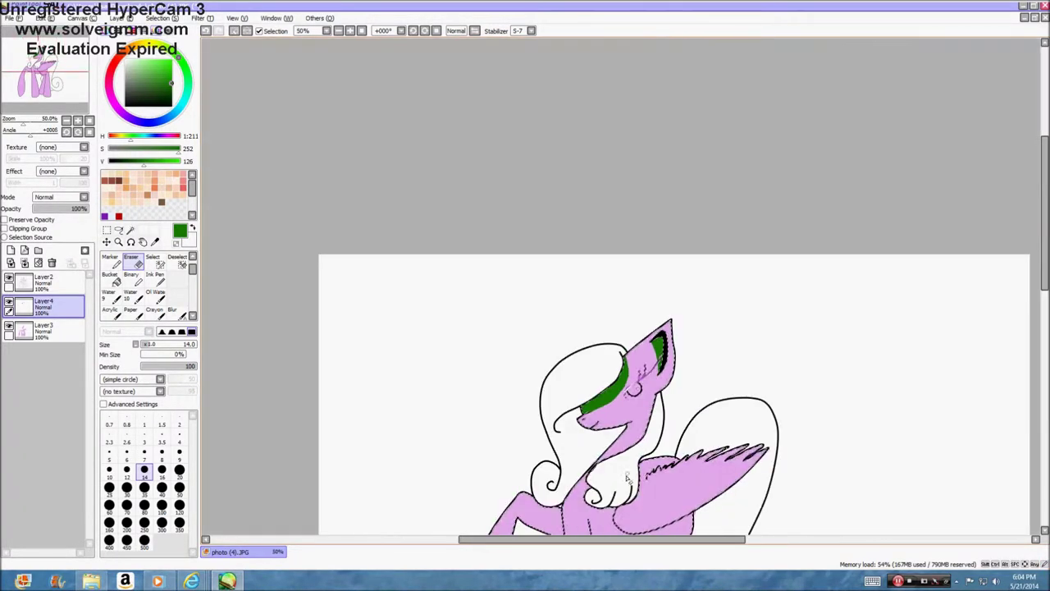
scroll(629, 471, "up", 5)
left_click(131, 271)
left_click_drag(669, 152, 591, 242)
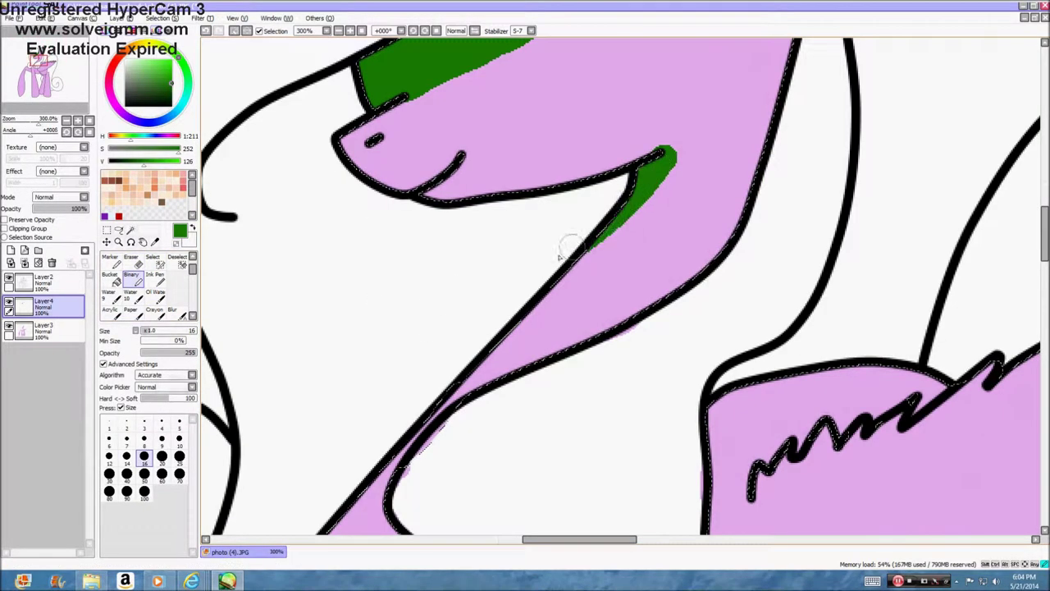
left_click_drag(471, 164, 428, 202)
scroll(484, 254, "down", 3)
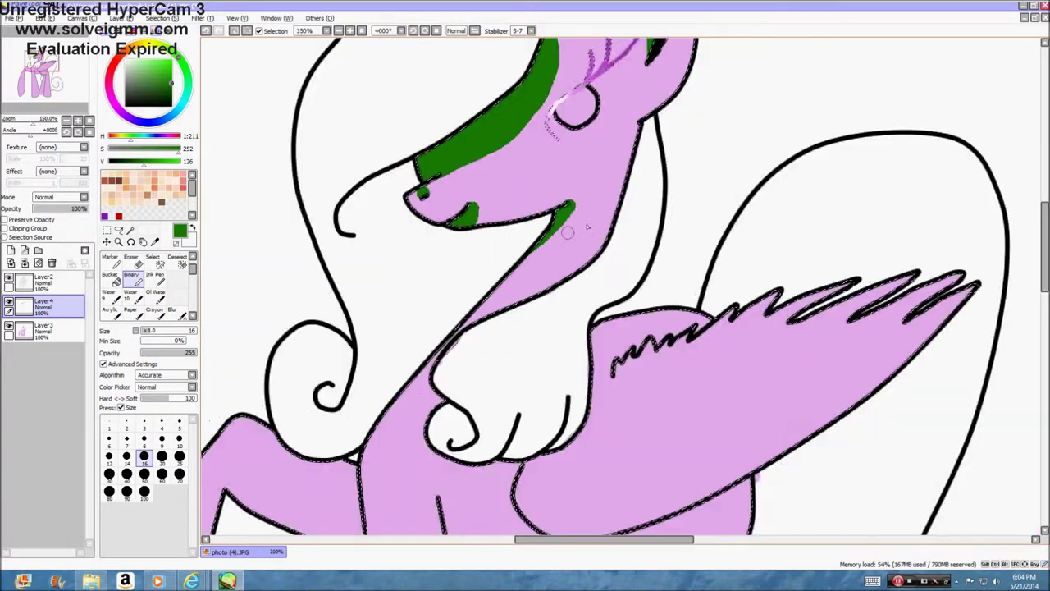
scroll(636, 133, "up", 4)
left_click_drag(657, 131, 661, 148)
Paint a dark green shadow around the curled mane lock, from the lower neck across the chest to the wing's shoulder
scroll(667, 237, "down", 3)
scroll(451, 452, "up", 3)
mouse_move(558, 312)
left_mouse_down()
mouse_move(467, 400)
mouse_move(488, 496)
left_mouse_up()
scroll(706, 284, "down", 3)
scroll(566, 283, "up", 3)
mouse_move(529, 283)
left_mouse_down()
mouse_move(511, 427)
mouse_move(668, 443)
mouse_move(772, 433)
mouse_move(876, 335)
mouse_move(859, 137)
left_mouse_up()
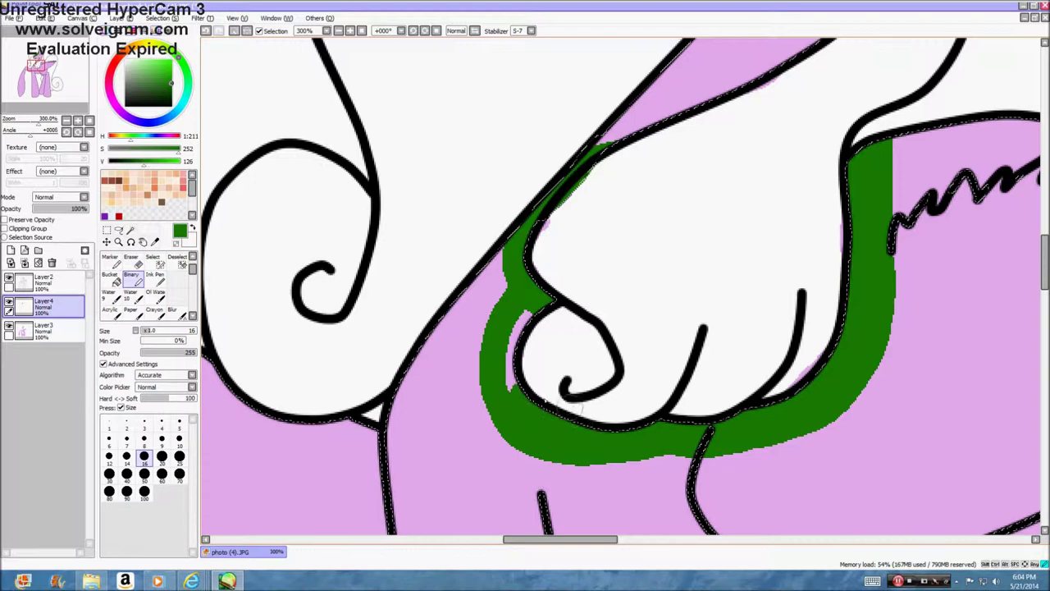
Close the gaps beside the mane curl and paint the shadow along the wing's top edge above the jagged feather line
scroll(514, 348, "down", 3)
scroll(459, 271, "up", 4)
mouse_move(399, 282)
left_mouse_down()
mouse_move(466, 245)
mouse_move(472, 257)
mouse_move(490, 226)
mouse_move(521, 215)
mouse_move(539, 230)
mouse_move(581, 199)
mouse_move(676, 175)
mouse_move(662, 194)
mouse_move(690, 173)
mouse_move(667, 197)
mouse_move(671, 149)
mouse_move(489, 201)
mouse_move(370, 261)
mouse_move(393, 223)
left_mouse_up()
mouse_move(610, 146)
left_mouse_down()
mouse_move(470, 200)
mouse_move(399, 159)
left_mouse_up()
Paint a dark green shadow band on the body beneath the wing's lower edge, from the chest to the rump
scroll(399, 159, "down", 3)
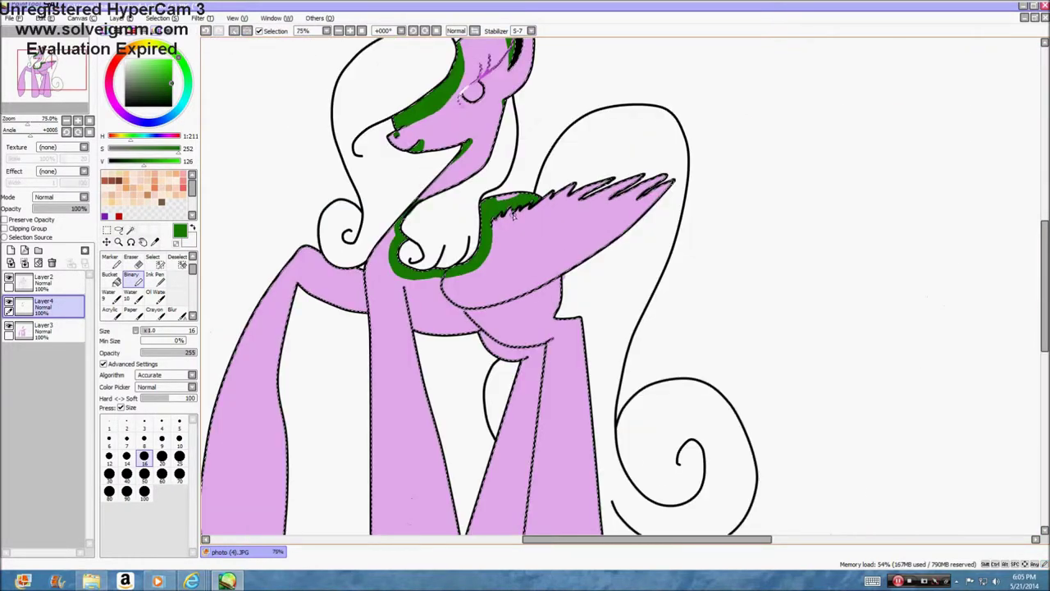
scroll(312, 147, "up", 2)
mouse_move(300, 157)
left_mouse_down()
mouse_move(357, 269)
mouse_move(519, 311)
mouse_move(793, 223)
mouse_move(838, 160)
mouse_move(582, 277)
mouse_move(639, 258)
mouse_move(709, 255)
mouse_move(804, 202)
left_mouse_up()
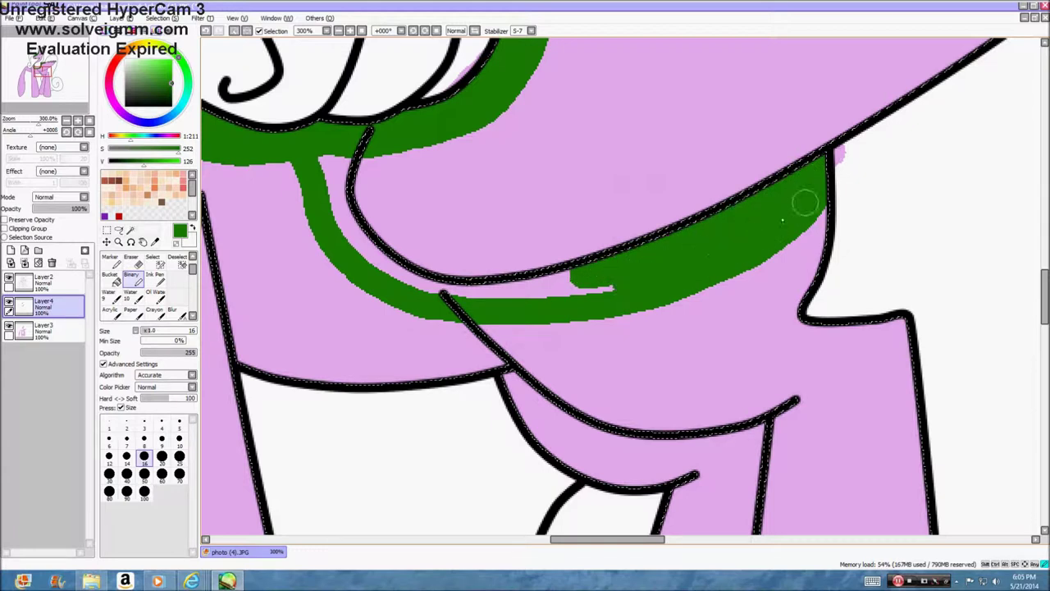
mouse_move(392, 278)
left_mouse_down()
mouse_move(361, 248)
mouse_move(334, 164)
left_mouse_up()
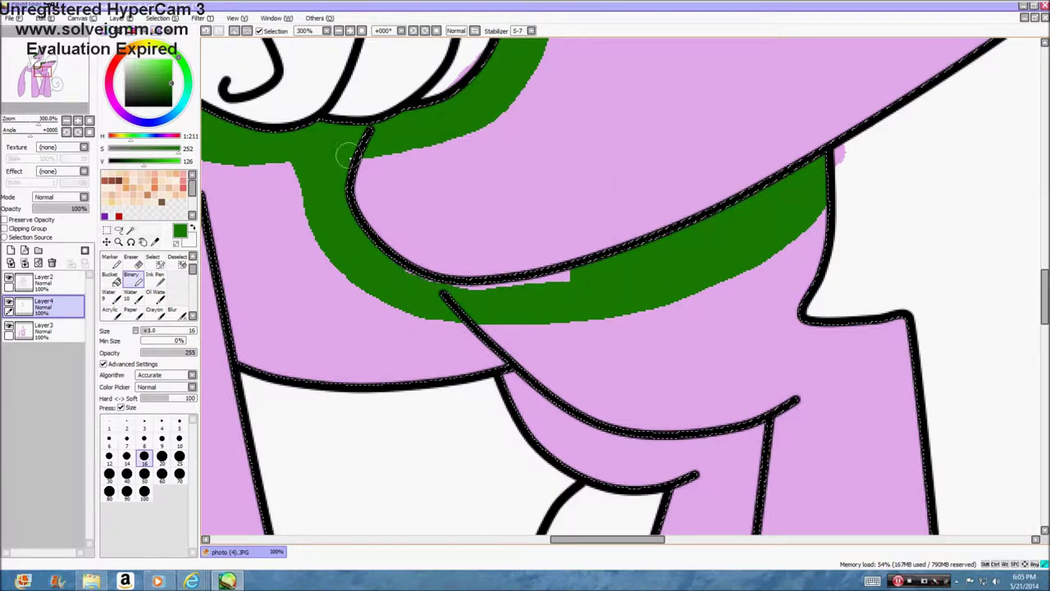
Shade the belly between the standing foreleg and the haunch in dark green
scroll(485, 293, "down", 2)
scroll(397, 276, "up", 2)
mouse_move(481, 215)
left_mouse_down()
mouse_move(589, 296)
mouse_move(671, 318)
left_mouse_up()
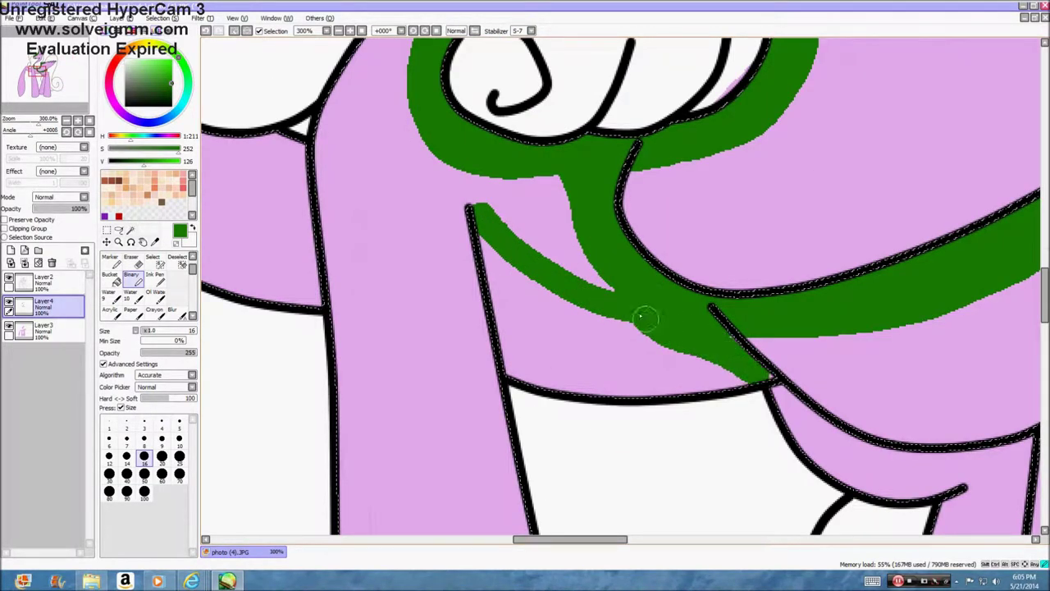
mouse_move(582, 308)
left_mouse_down()
mouse_move(491, 248)
mouse_move(526, 392)
mouse_move(524, 375)
mouse_move(517, 397)
mouse_move(558, 322)
mouse_move(547, 409)
mouse_move(580, 391)
mouse_move(579, 358)
mouse_move(625, 329)
mouse_move(627, 435)
mouse_move(682, 412)
mouse_move(729, 367)
left_mouse_up()
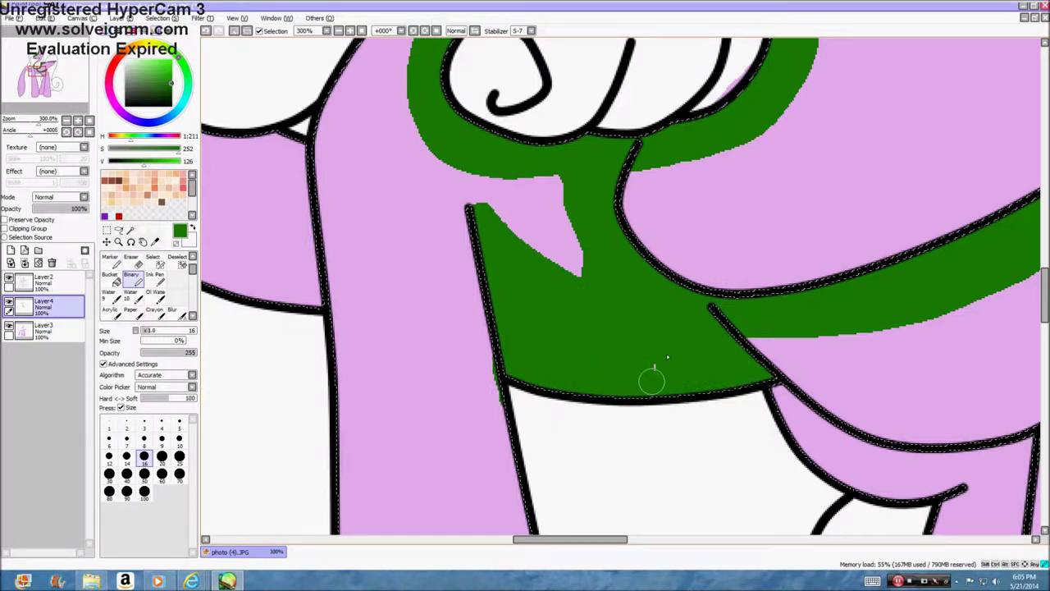
Paint the dark green shadow on the underside fold beneath the haunch line, down to the top of the far hind leg
scroll(614, 341, "down", 3)
scroll(731, 439, "up", 5)
mouse_move(533, 158)
left_mouse_down()
mouse_move(780, 330)
mouse_move(820, 393)
left_mouse_up()
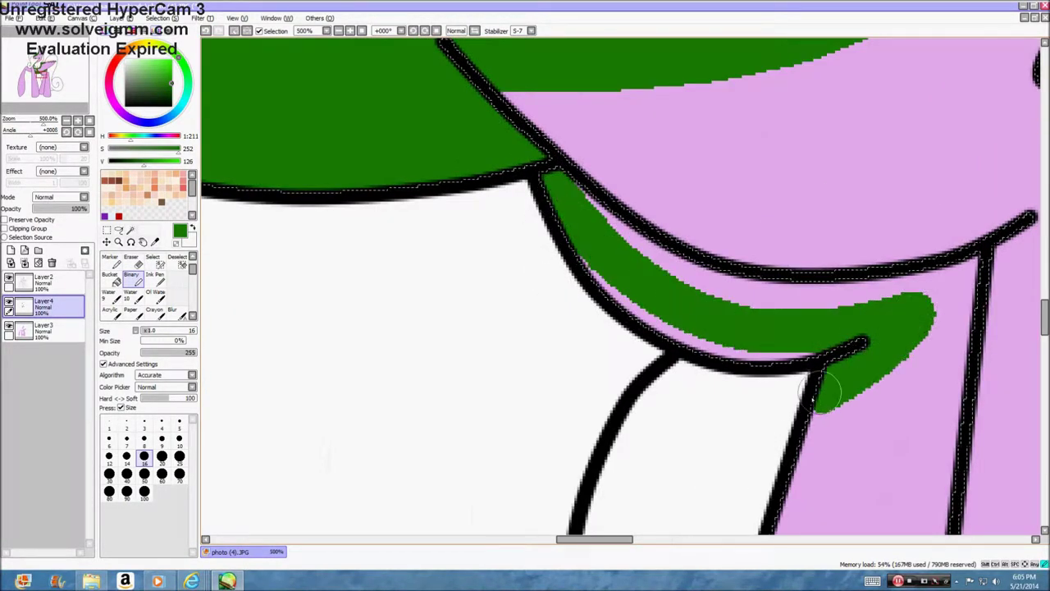
mouse_move(563, 199)
left_mouse_down()
mouse_move(725, 293)
mouse_move(864, 301)
mouse_move(966, 271)
mouse_move(945, 319)
left_mouse_up()
Paint the shadow's boundary down the far hind leg and across its lower end with the size 16 Binary pen
scroll(804, 311, "down", 4)
scroll(858, 427, "up", 3)
mouse_move(784, 81)
left_mouse_down()
mouse_move(828, 107)
mouse_move(842, 218)
mouse_move(762, 414)
left_mouse_up()
scroll(762, 415, "down", 3)
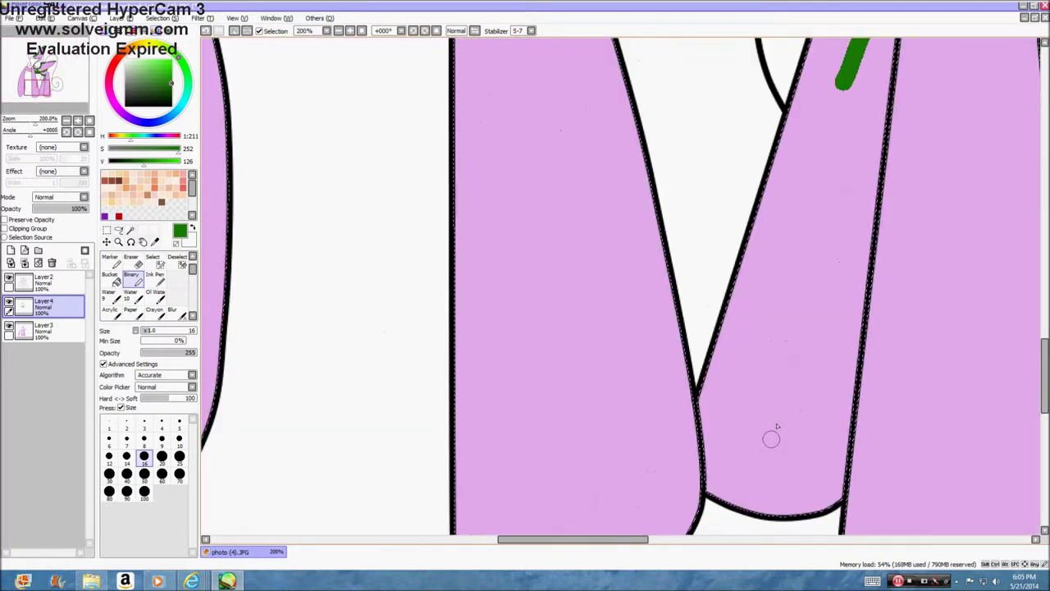
mouse_move(845, 112)
left_mouse_down()
mouse_move(811, 293)
mouse_move(739, 395)
mouse_move(712, 406)
left_mouse_up()
scroll(804, 188, "down", 2)
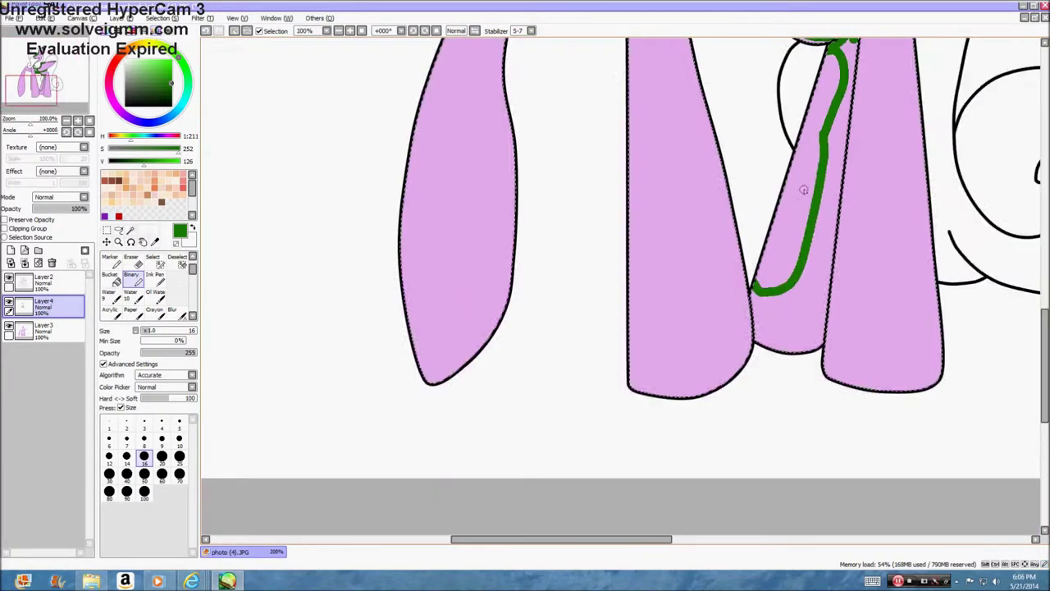
scroll(755, 148, "up", 3)
left_click_drag(755, 147, 649, 517)
left_click_drag(774, 106, 738, 192)
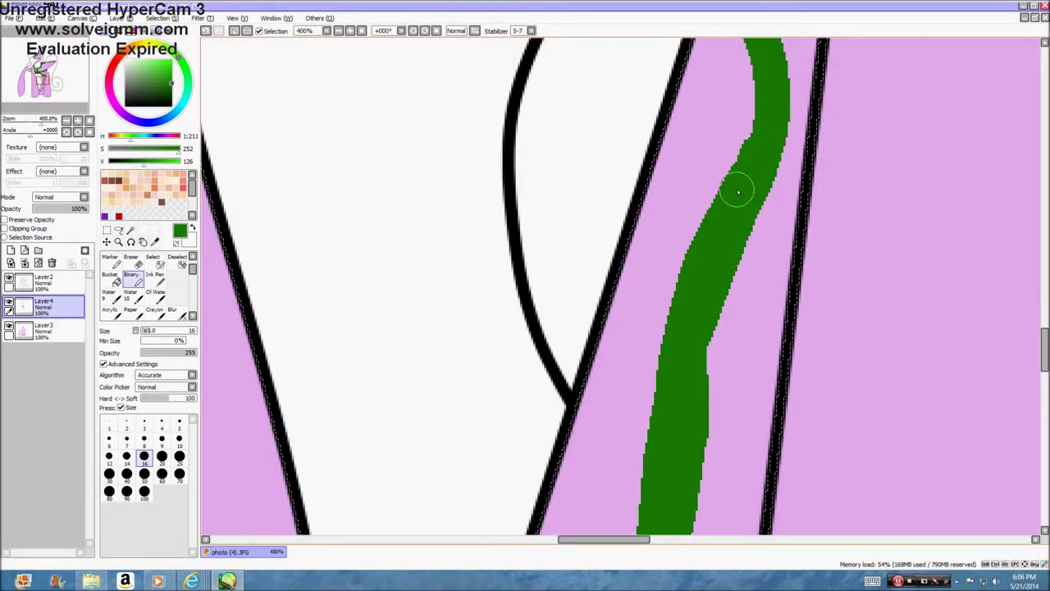
scroll(761, 215, "down", 5)
scroll(704, 358, "up", 5)
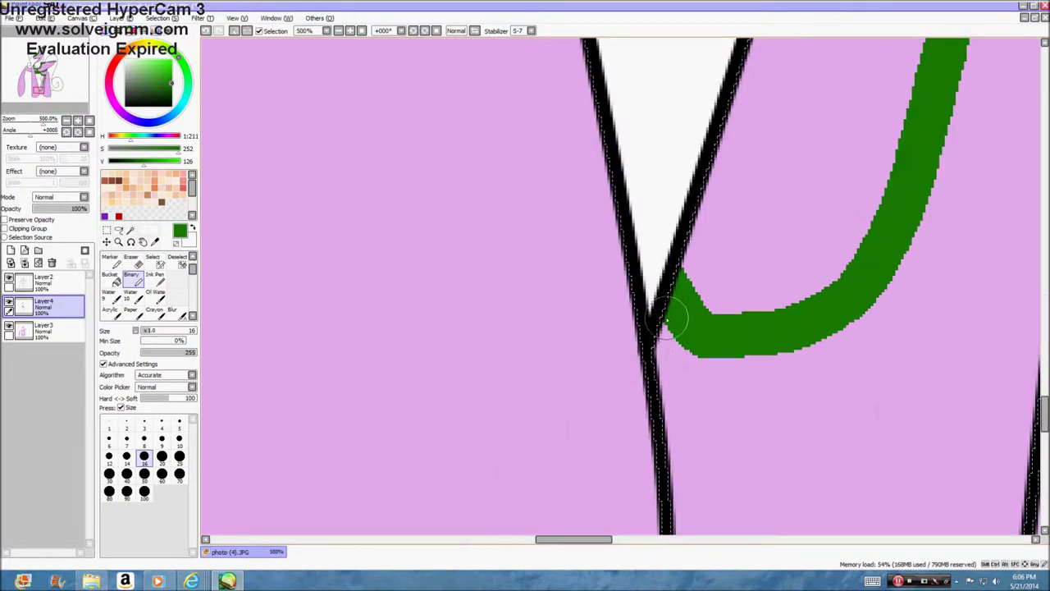
Outline the shadow on the raised foreleg below the mane, and fill it and the far hind leg's shadow with the Bucket
scroll(645, 354, "down", 6)
scroll(581, 144, "up", 5)
mouse_move(369, 207)
left_mouse_down()
mouse_move(535, 442)
mouse_move(563, 289)
left_mouse_up()
left_click(109, 278)
left_click(539, 314)
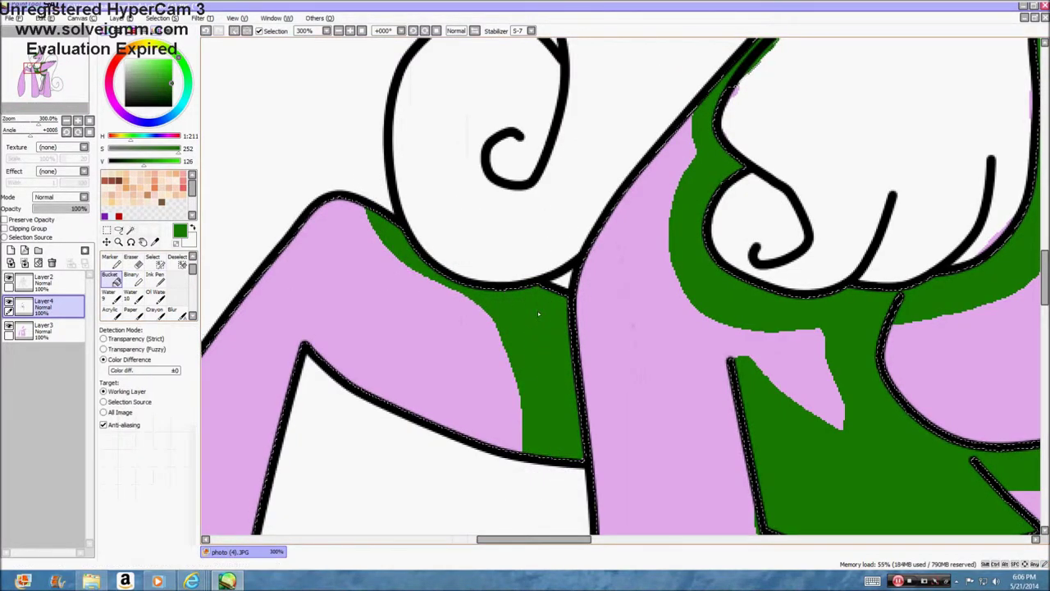
scroll(539, 314, "down", 4)
scroll(539, 314, "up", 4)
scroll(539, 314, "down", 2)
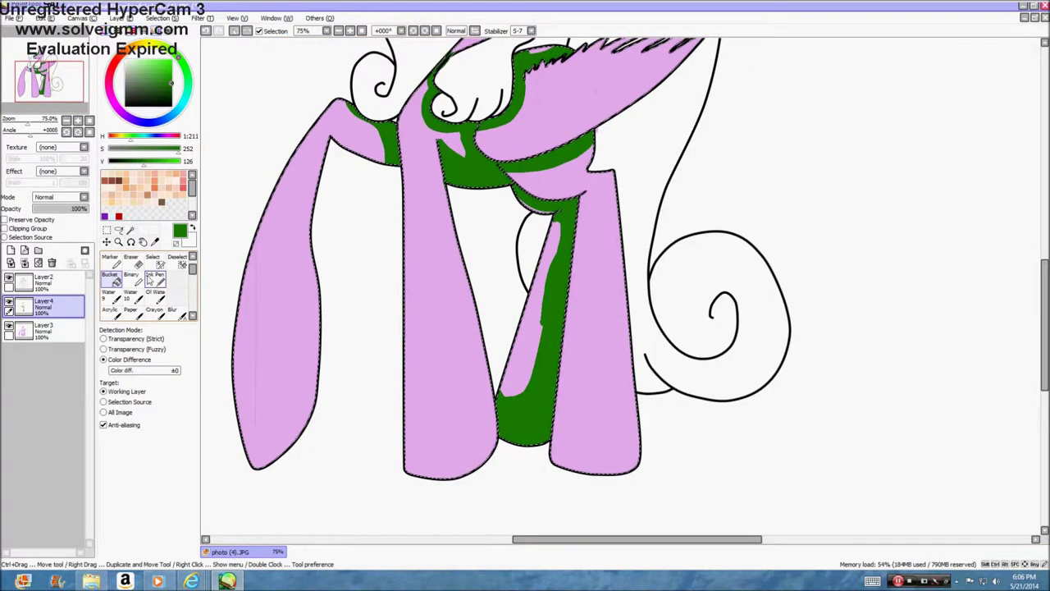
Widen the far hind leg's shadow with a size 50 Binary pen and erase the spill on the standing foreleg
left_click(131, 277)
left_click(144, 474)
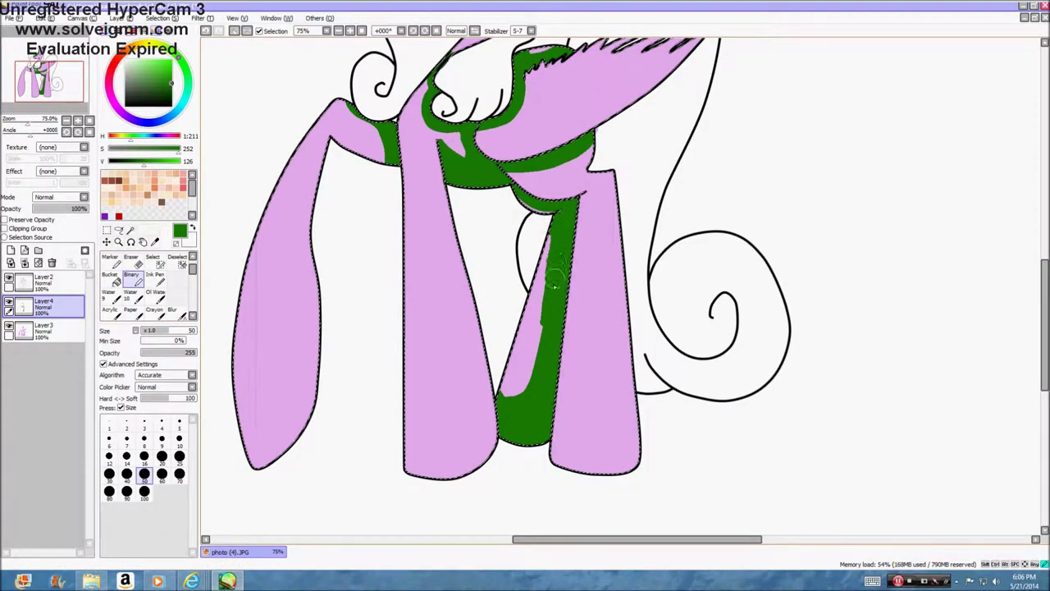
left_click(132, 263)
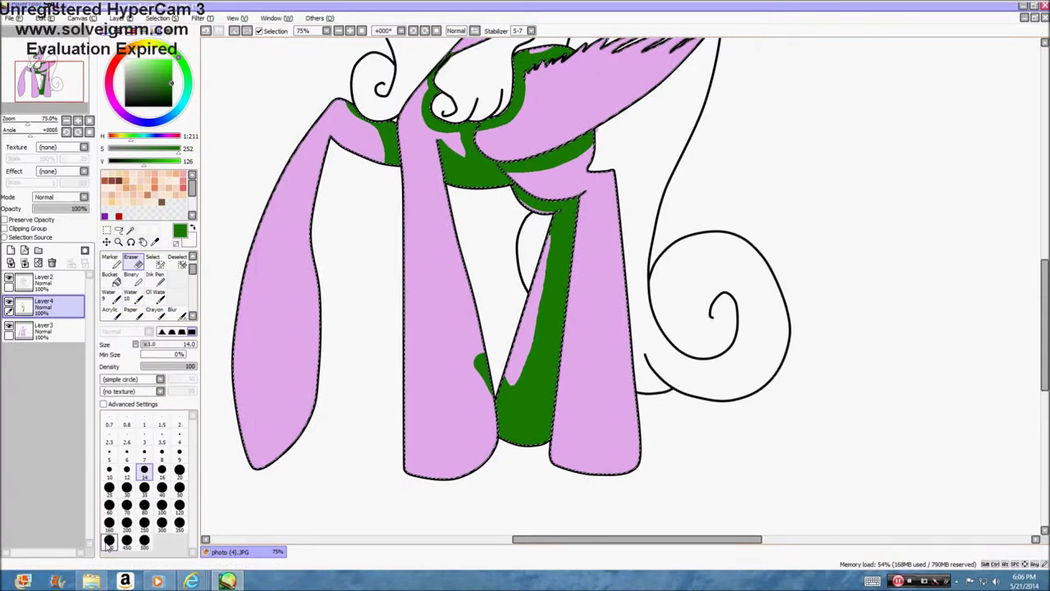
scroll(334, 334, "up", 6)
mouse_move(326, 283)
left_mouse_down()
mouse_move(361, 459)
mouse_move(323, 500)
mouse_move(302, 487)
mouse_move(306, 335)
left_mouse_up()
scroll(402, 336, "down", 6)
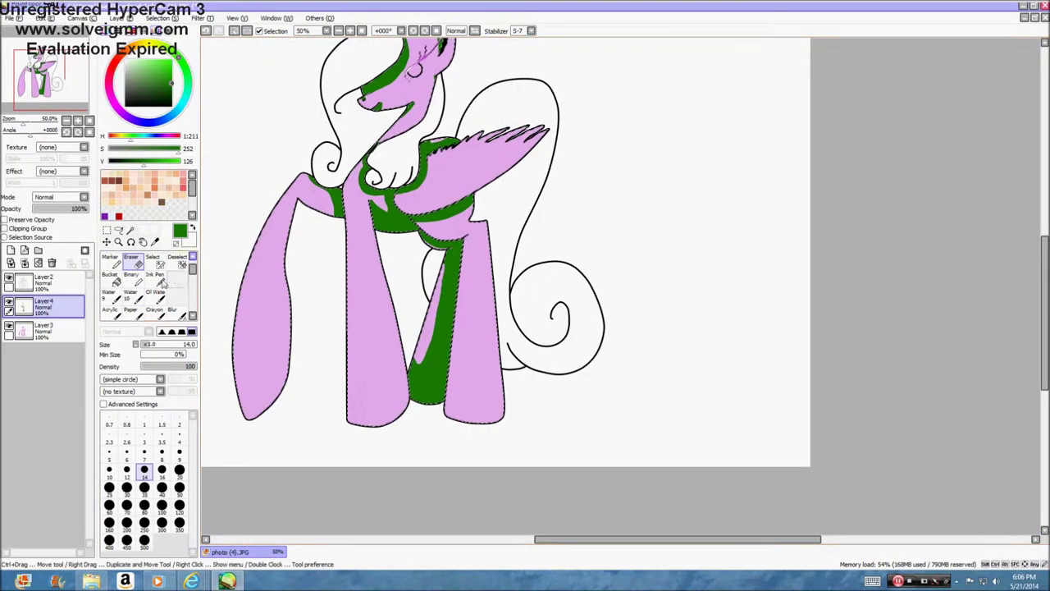
Extend the shadow onto the near hind leg's upper end with the size 50 Binary pen and erase the spill above the haunch line
left_click(136, 280)
scroll(350, 269, "down", 1)
scroll(345, 121, "up", 5)
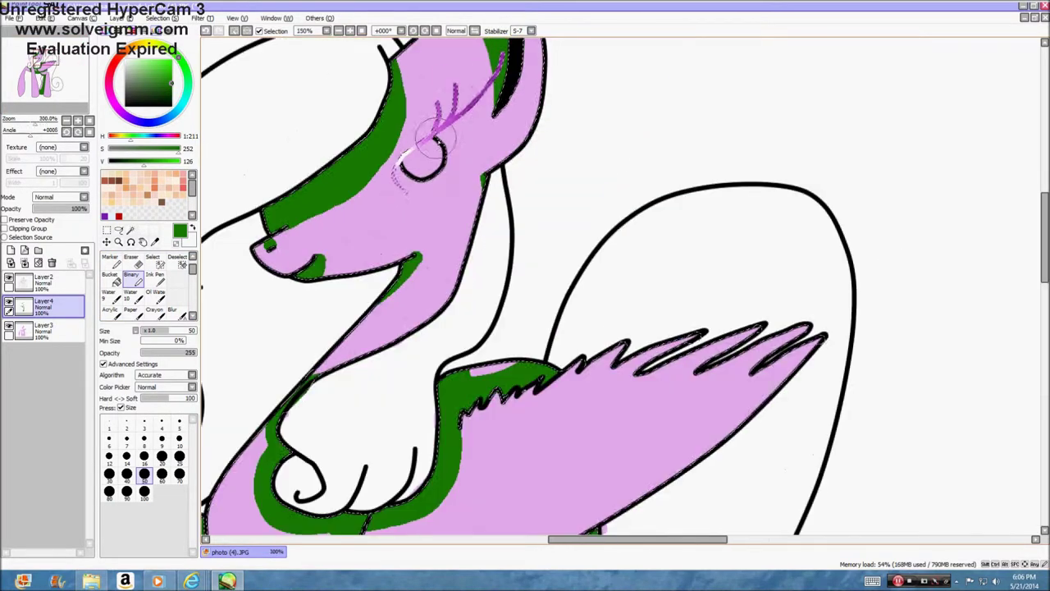
mouse_move(454, 370)
left_mouse_down()
mouse_move(563, 345)
mouse_move(575, 328)
left_mouse_up()
scroll(511, 354, "down", 4)
scroll(525, 428, "up", 8)
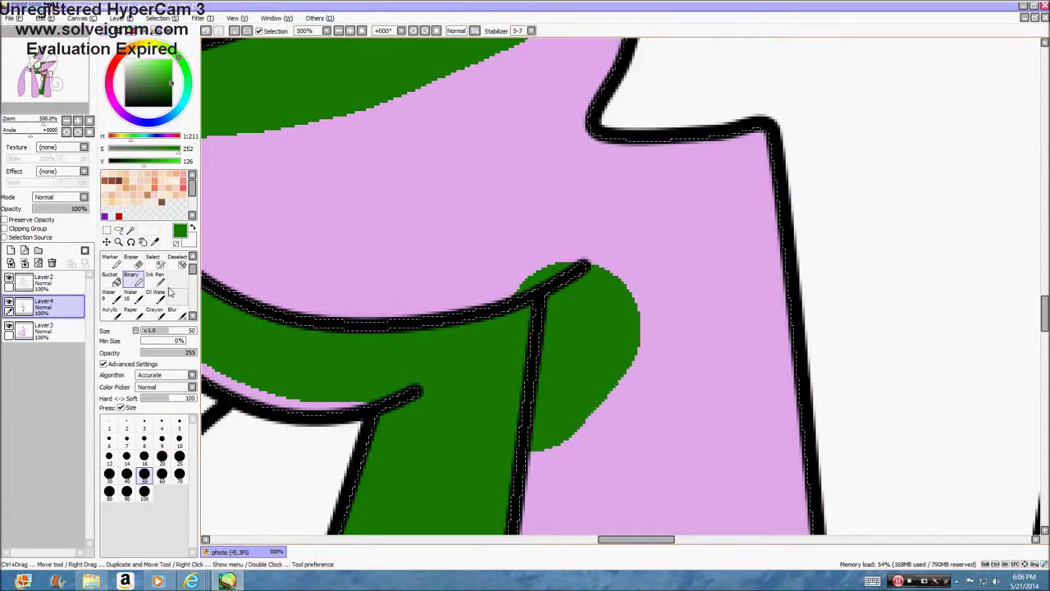
key("e")
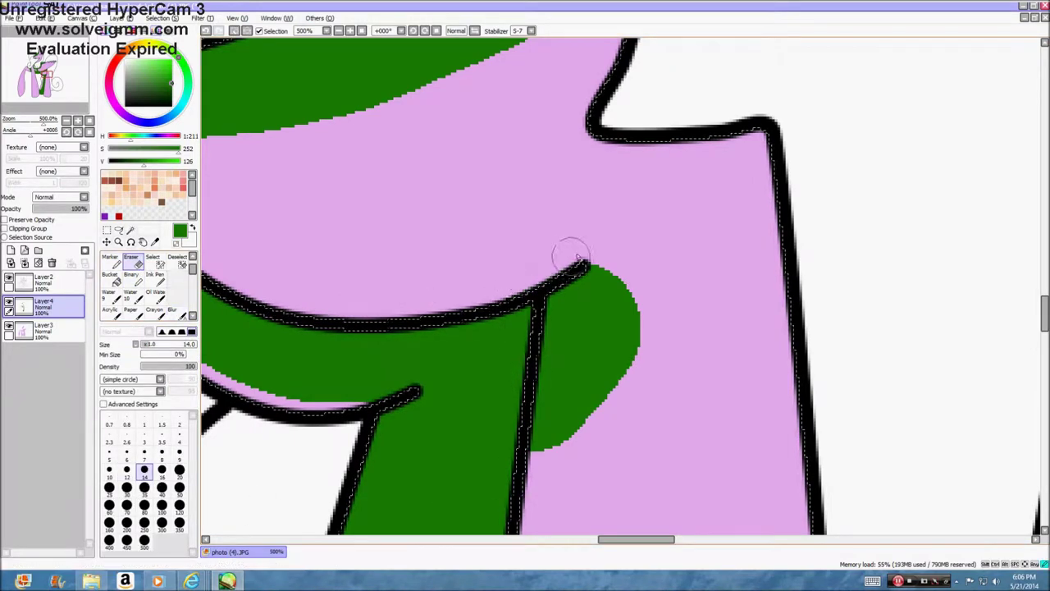
Set the shadow layer's blending mode to Overlay and choose the Blur brush
left_click(176, 313)
left_click(58, 198)
left_click(60, 241)
Set the Blur brush size to 35 and soften the shadow edges on the chest and lower neck
scroll(498, 274, "down", 5)
left_click(145, 507)
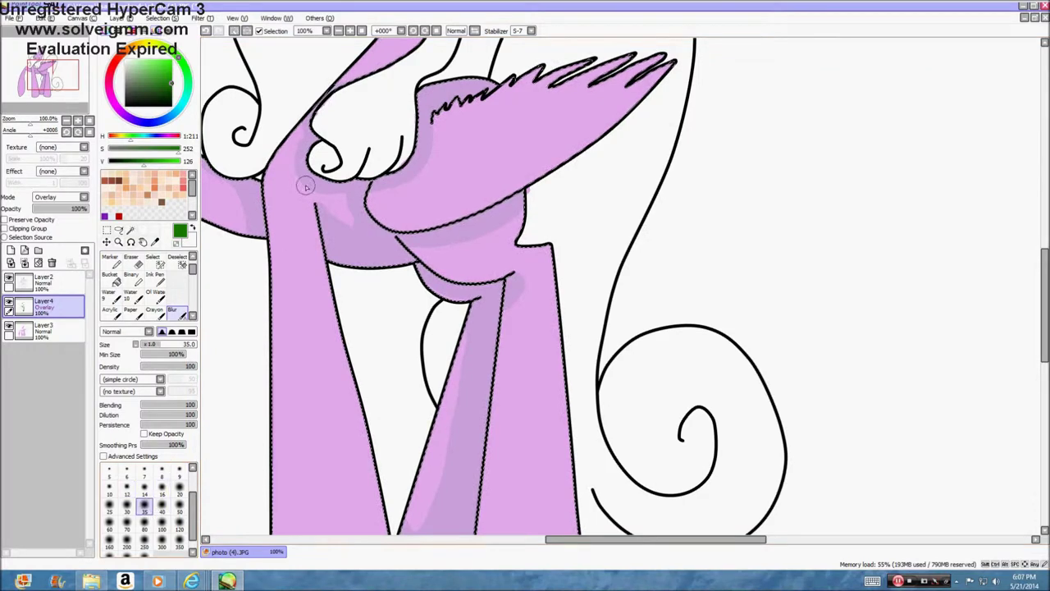
scroll(302, 183, "up", 5)
scroll(289, 215, "down", 3)
scroll(292, 42, "up", 4)
scroll(270, 454, "down", 4)
scroll(349, 230, "up", 4)
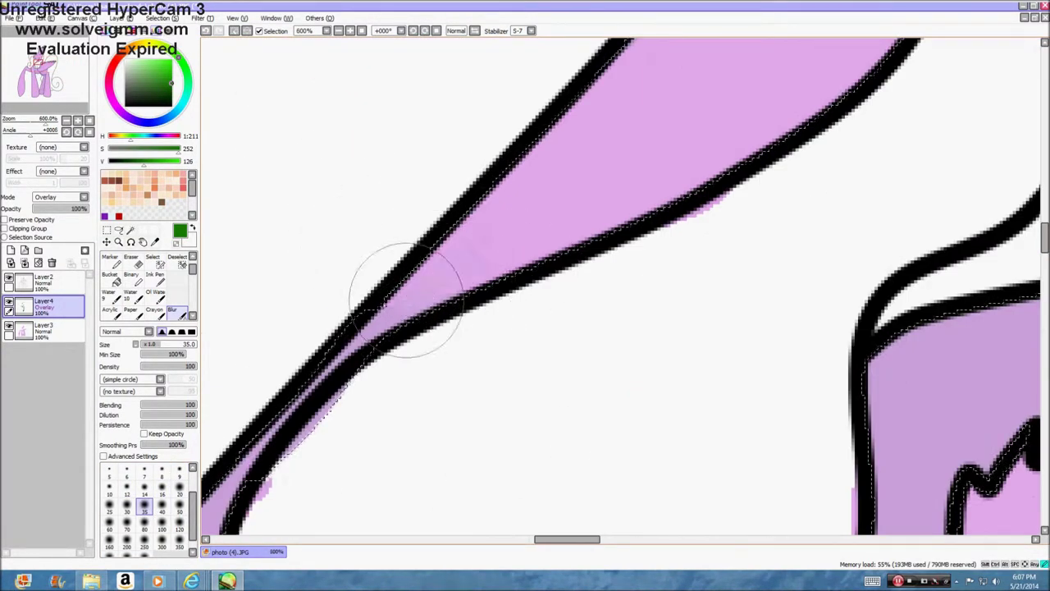
Blur the shadows on the upper neck, under the jaw and below the ear
scroll(406, 300, "down", 3)
scroll(598, 99, "up", 3)
scroll(504, 272, "down", 3)
scroll(613, 94, "up", 2)
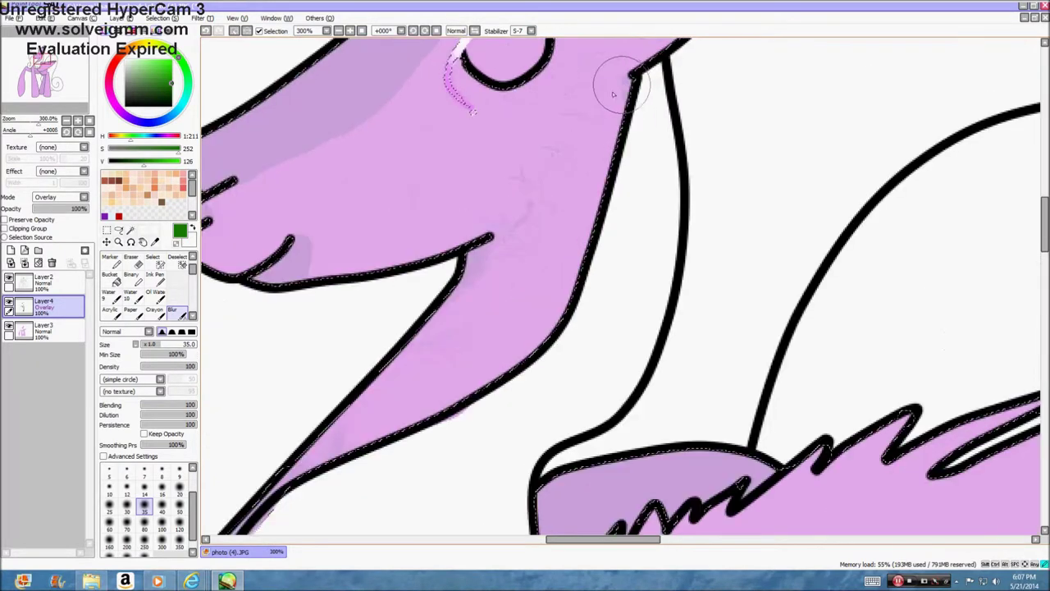
Soften the shadow edges on the muzzle, along the forehead and inside the ear with the Blur brush
scroll(298, 234, "down", 3)
scroll(295, 238, "up", 4)
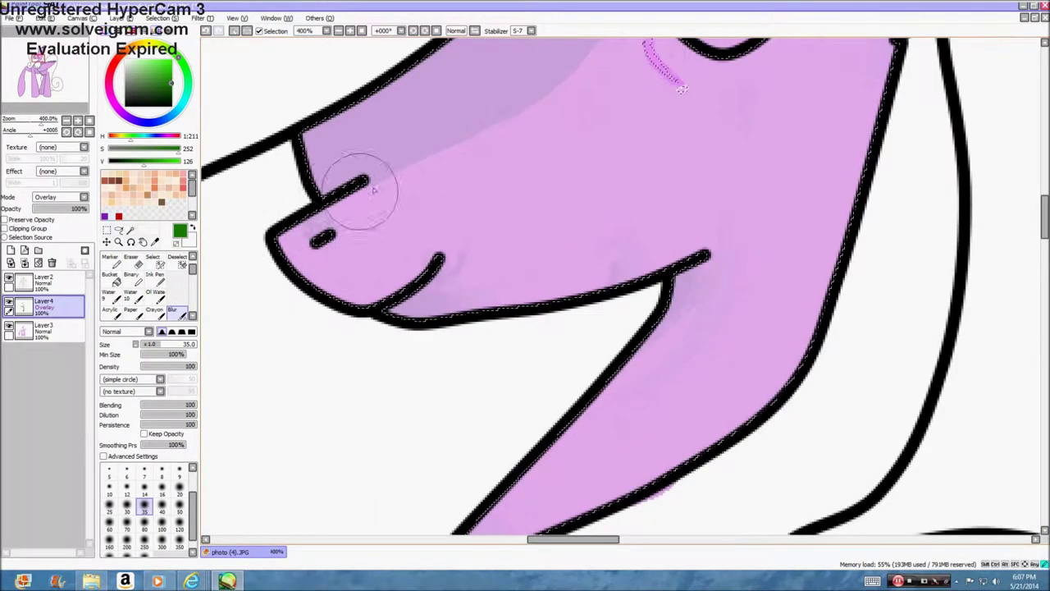
scroll(374, 191, "down", 4)
scroll(603, 317, "up", 3)
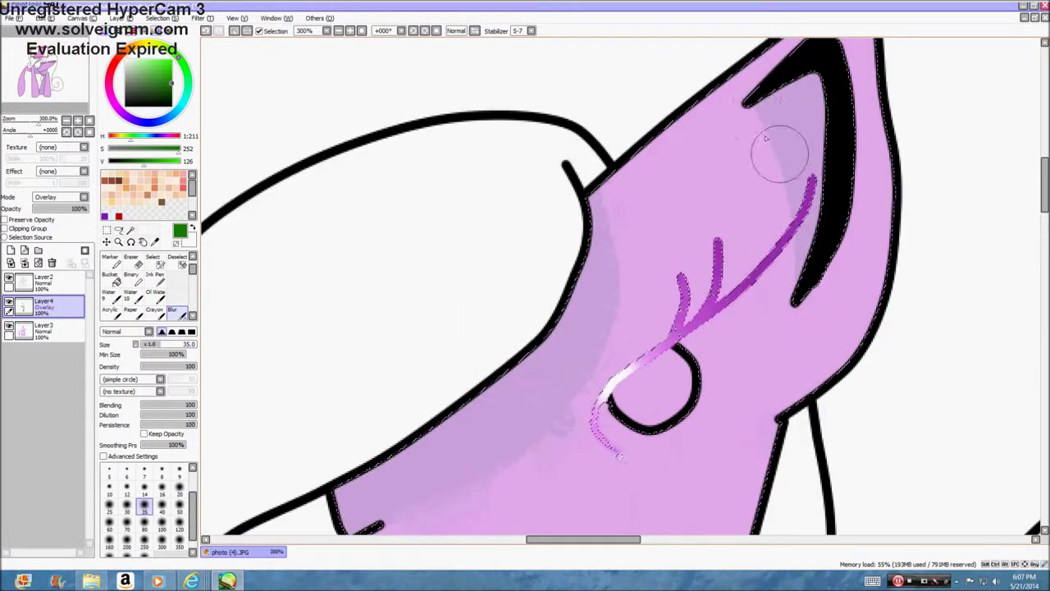
Blur the shadow edges on the wing beside the mane and on the haunch beneath the wing
scroll(671, 178, "down", 3)
scroll(481, 485, "up", 3)
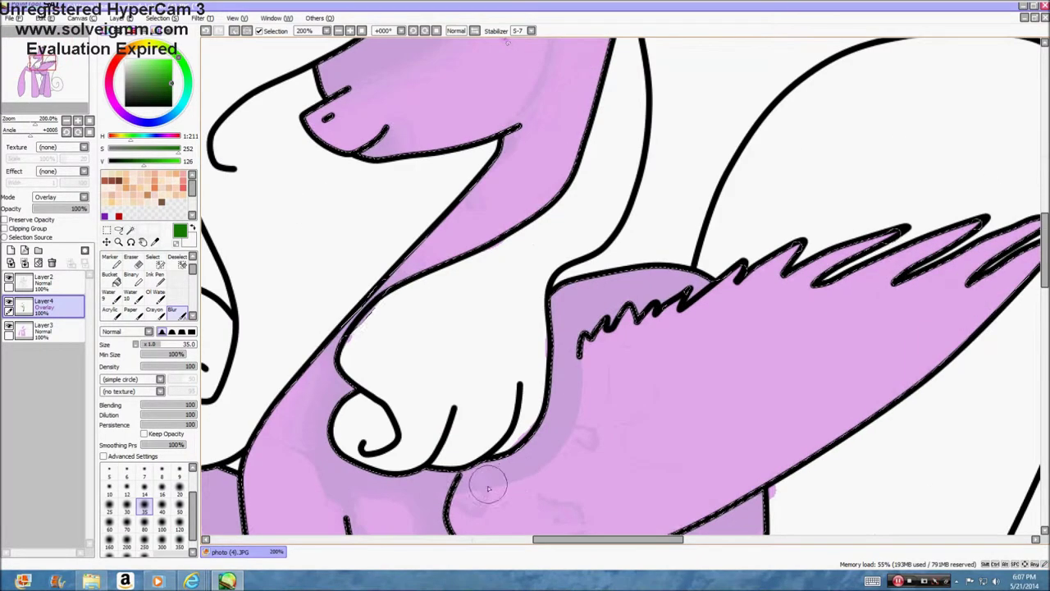
scroll(518, 305, "down", 3)
scroll(499, 386, "up", 4)
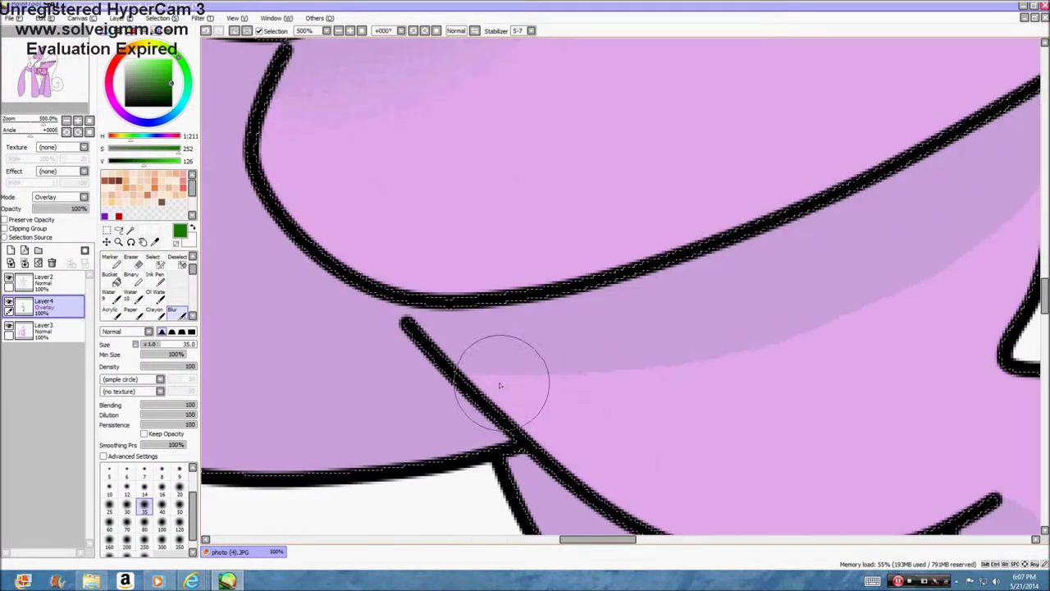
scroll(1024, 164, "down", 4)
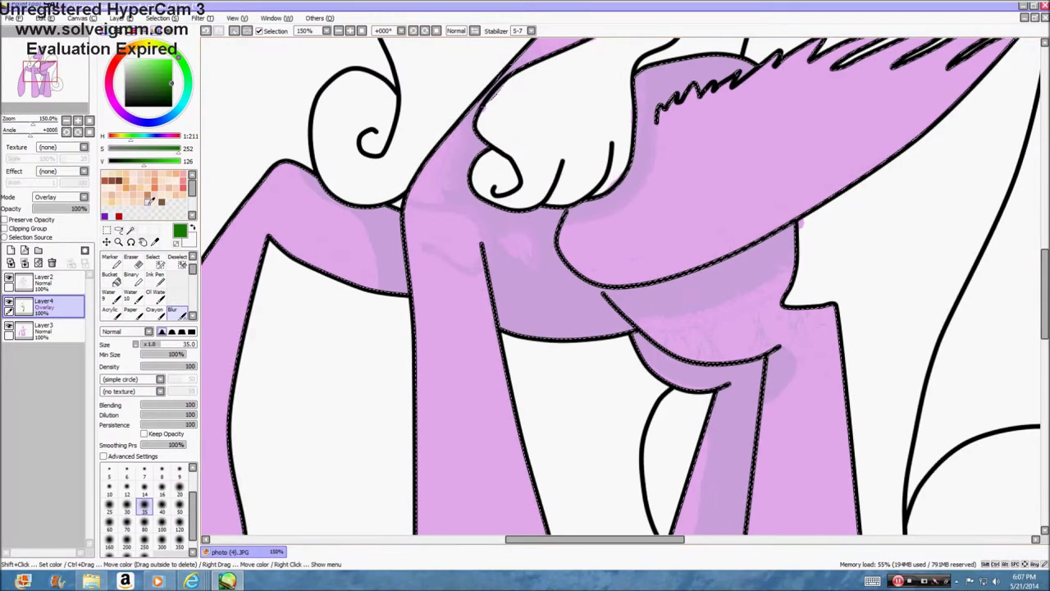
Save the dark green shadow color as a swatch and remove the purple and red swatches
right_click(106, 210)
left_click(120, 228)
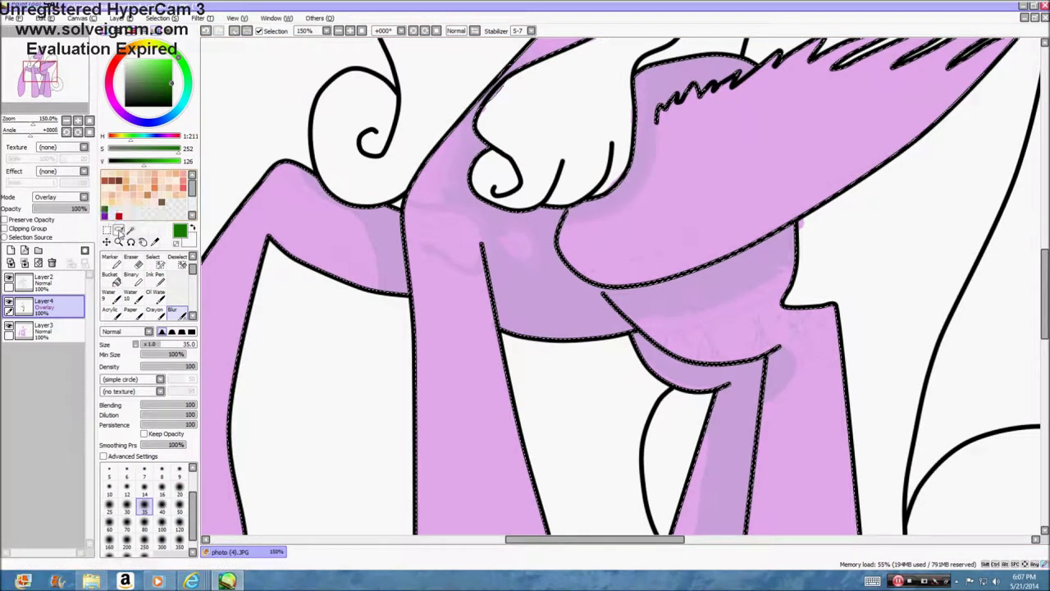
right_click(107, 217)
left_click(122, 251)
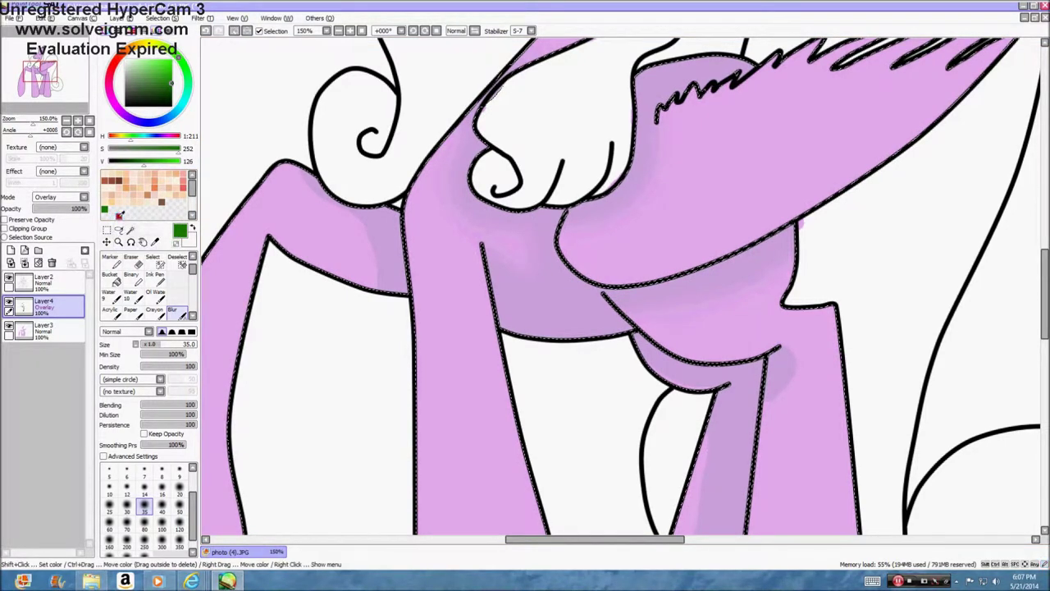
Blur the shadows at the near hind leg's upper end and along the far hind leg
scroll(261, 234, "down", 2)
scroll(521, 310, "up", 6)
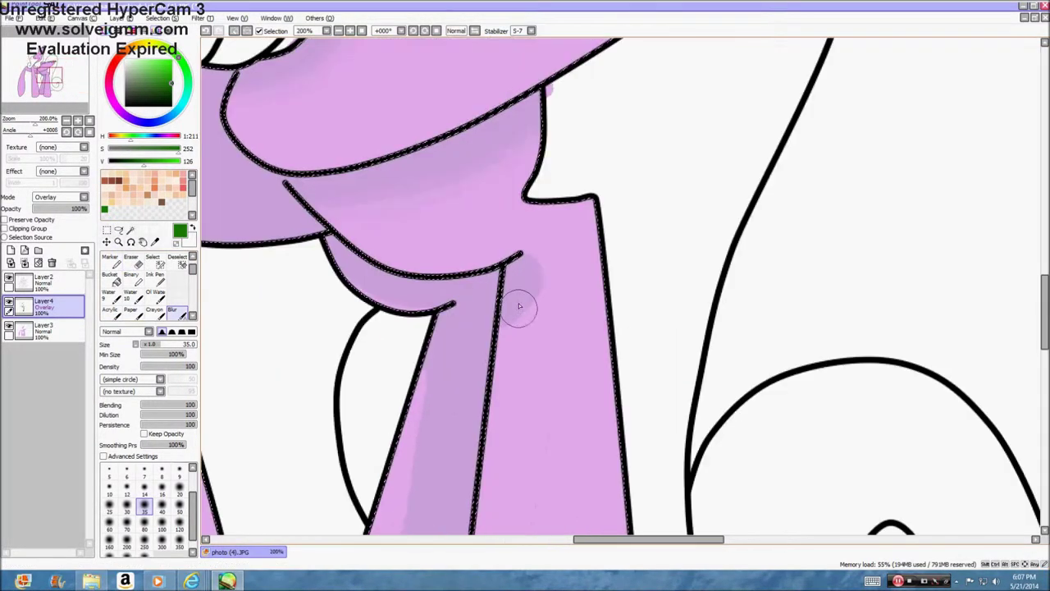
scroll(327, 288, "down", 1)
scroll(365, 310, "down", 3)
scroll(363, 464, "down", 3)
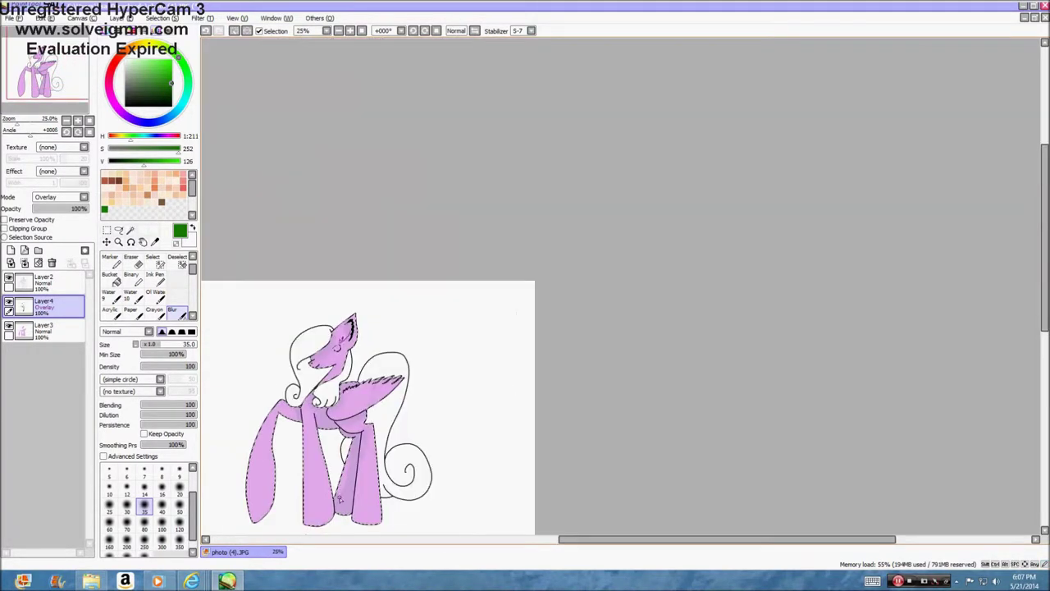
Soften the shadow on the raised foreleg below the mane with the Blur brush
scroll(320, 466, "up", 3)
scroll(361, 469, "down", 3)
scroll(279, 306, "up", 3)
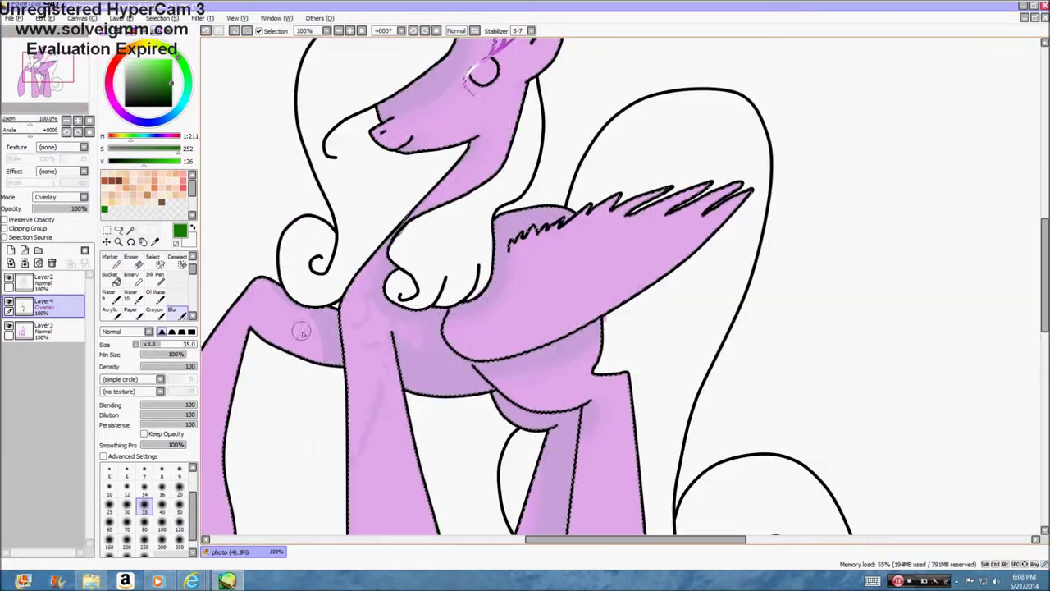
scroll(362, 301, "down", 1)
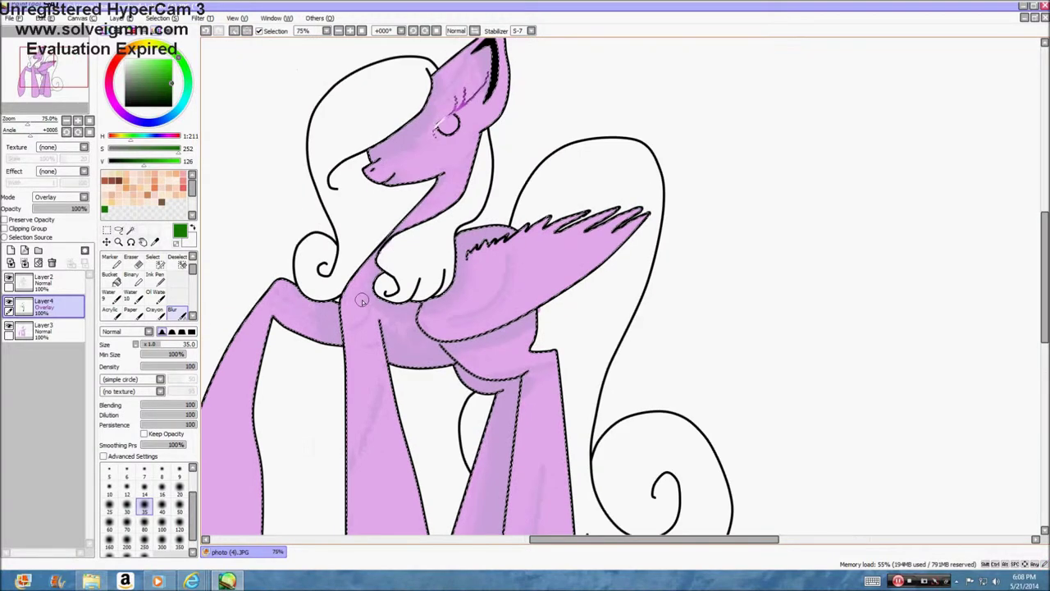
Add a new layer above the shadow layer and paint a light green highlight on the wing with the size 50 Binary pen
left_click(11, 251)
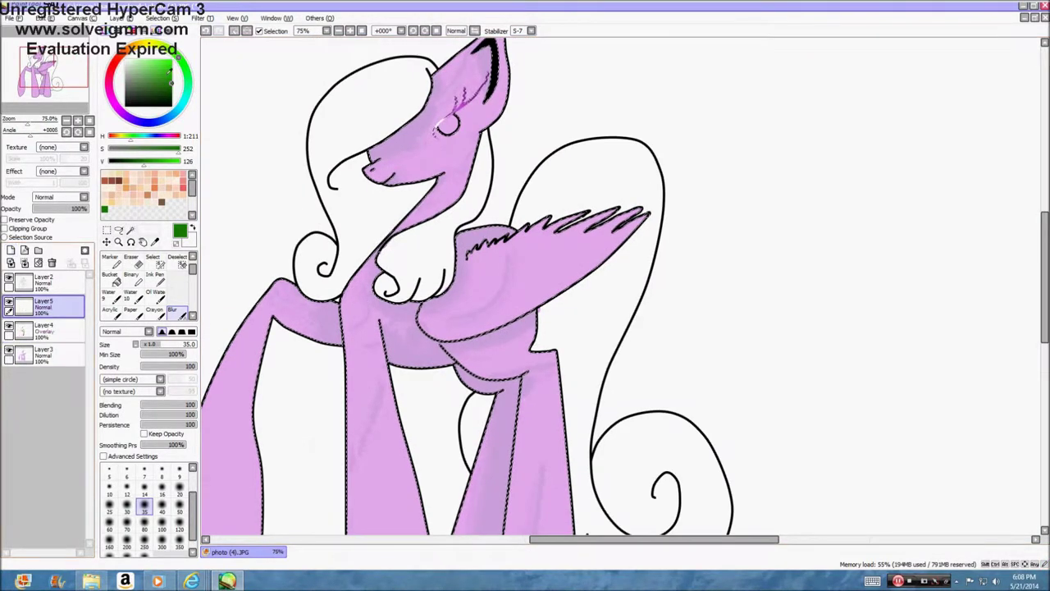
left_click(130, 277)
scroll(561, 216, "up", 3)
left_click_drag(561, 215, 575, 249)
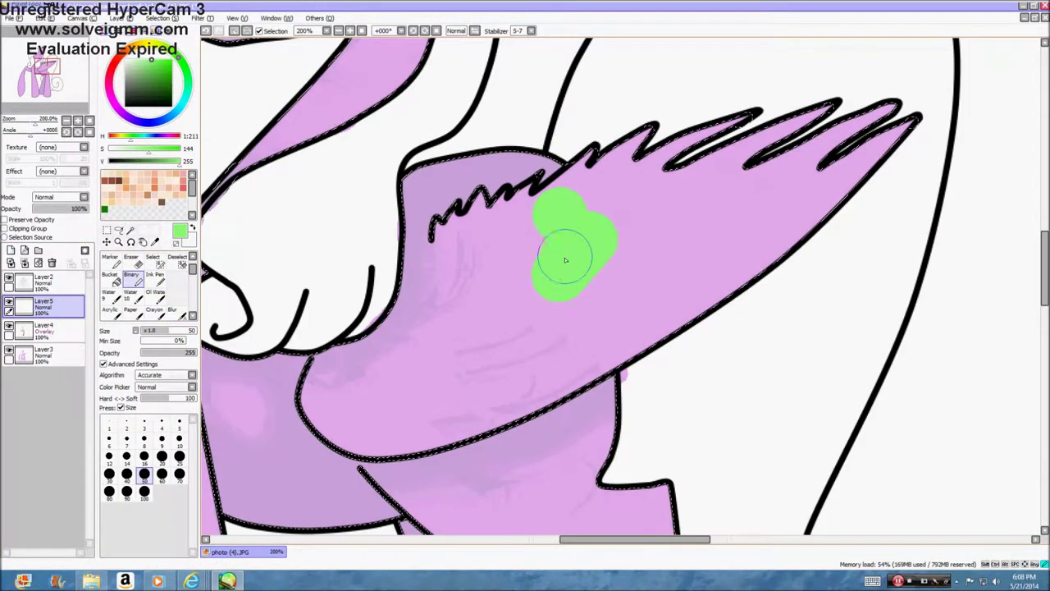
left_click(207, 31)
mouse_move(572, 240)
left_mouse_down()
mouse_move(553, 277)
mouse_move(574, 249)
left_mouse_up()
Paint a light green highlight on the near hind leg's rear edge and enlarge the wing's highlight into a long oval
scroll(603, 226, "down", 2)
scroll(597, 345, "up", 2)
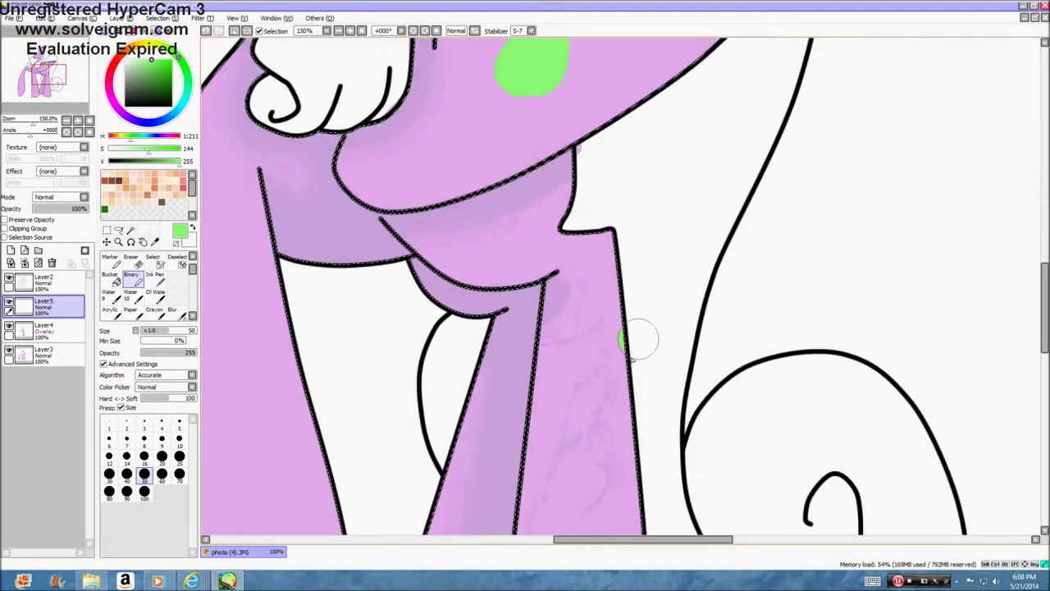
scroll(629, 342, "down", 3)
scroll(652, 316, "up", 4)
left_click_drag(582, 244, 683, 169)
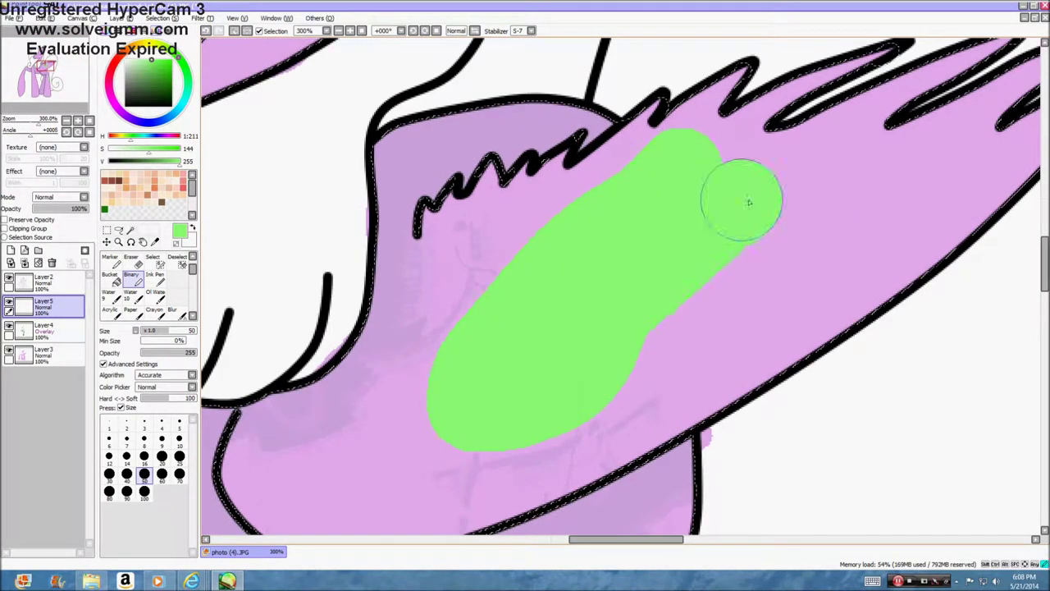
Paint a light green highlight band across the upper part of the raised foreleg
scroll(572, 351, "down", 4)
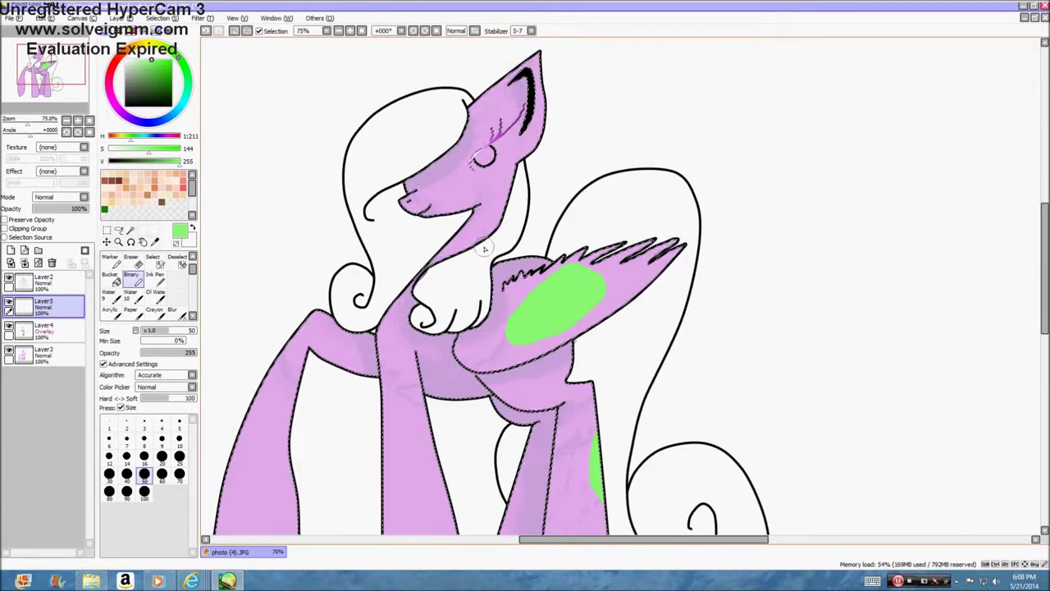
scroll(387, 418, "down", 2)
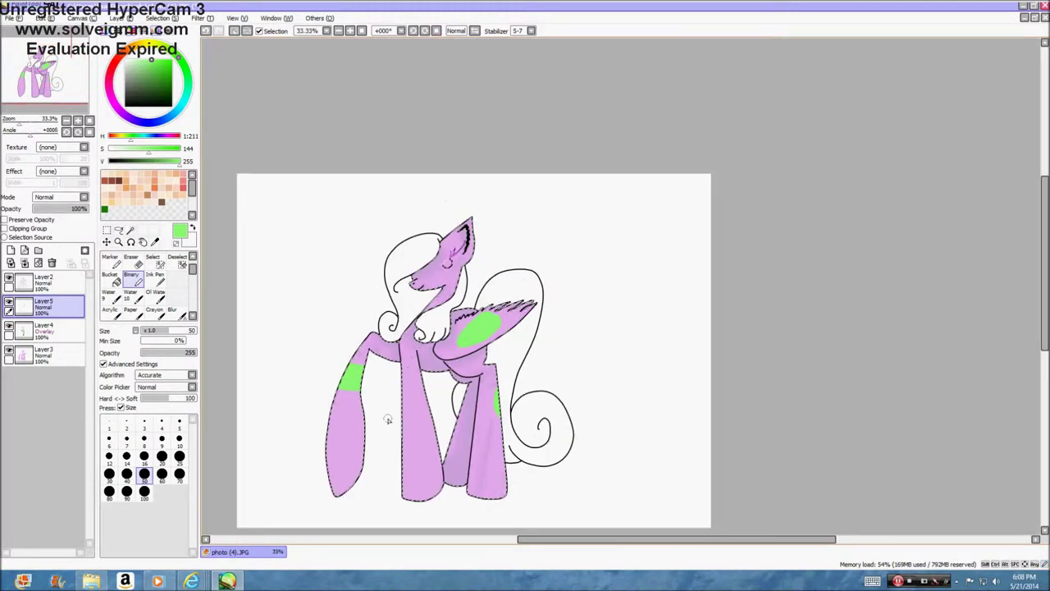
Paint a green band across the upper part of the pony's straight front leg on Layer5
scroll(403, 334, "up", 3)
scroll(595, 375, "down", 2)
scroll(606, 367, "up", 3)
scroll(491, 347, "down", 3)
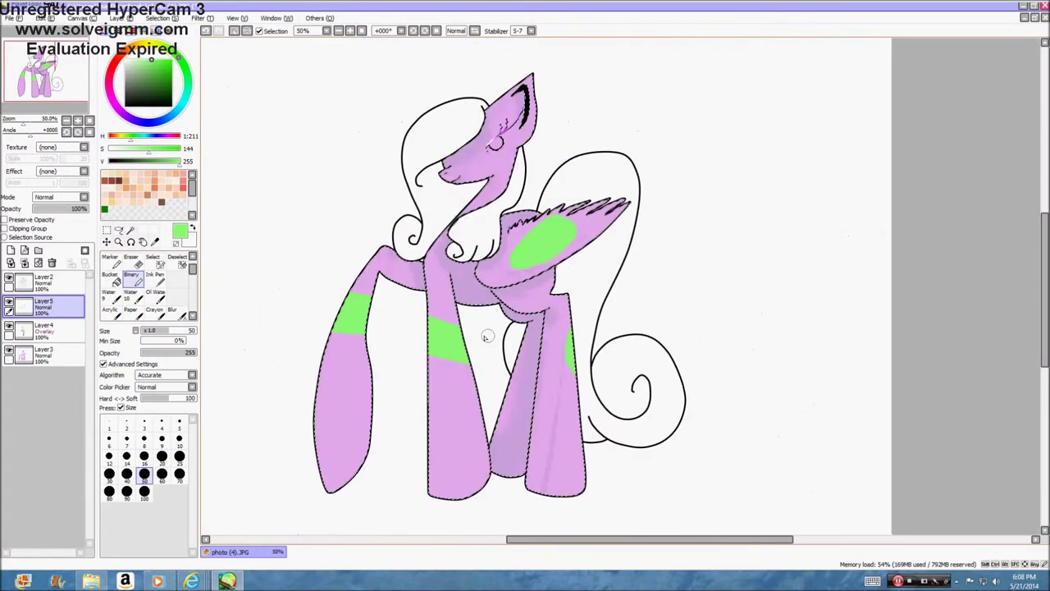
Soften the edges of the green bands on both front legs with the Blur tool at size 50
left_click(176, 314)
scroll(337, 311, "up", 2)
left_click(177, 511)
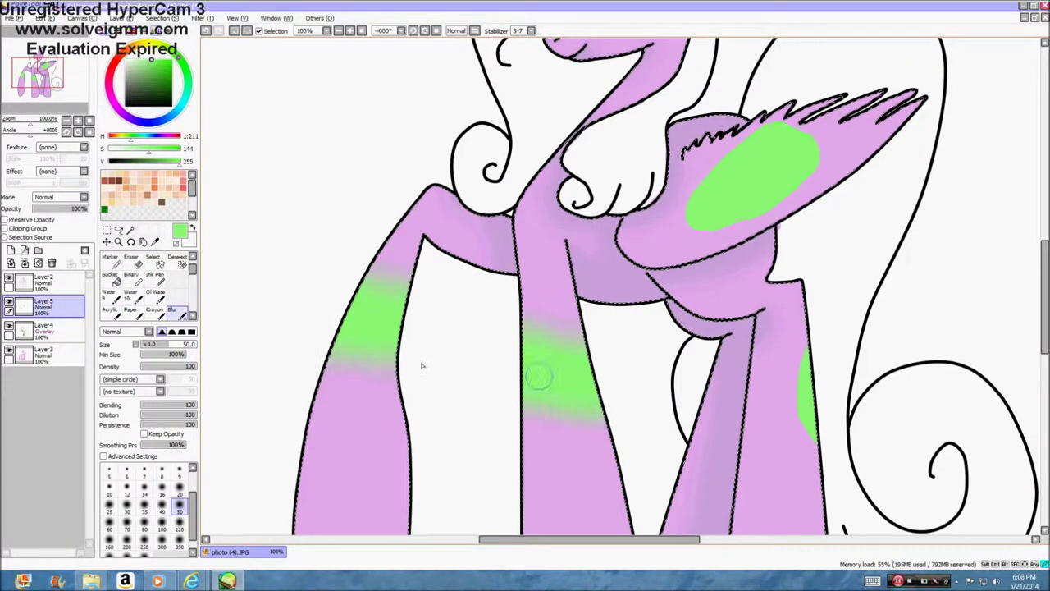
Blur the green patches on the wing and hind leg with a brush size of 300
left_click(162, 542)
mouse_move(760, 136)
left_mouse_down()
mouse_move(689, 155)
mouse_move(800, 178)
left_mouse_up()
scroll(681, 293, "down", 3)
left_click_drag(682, 292, 710, 197)
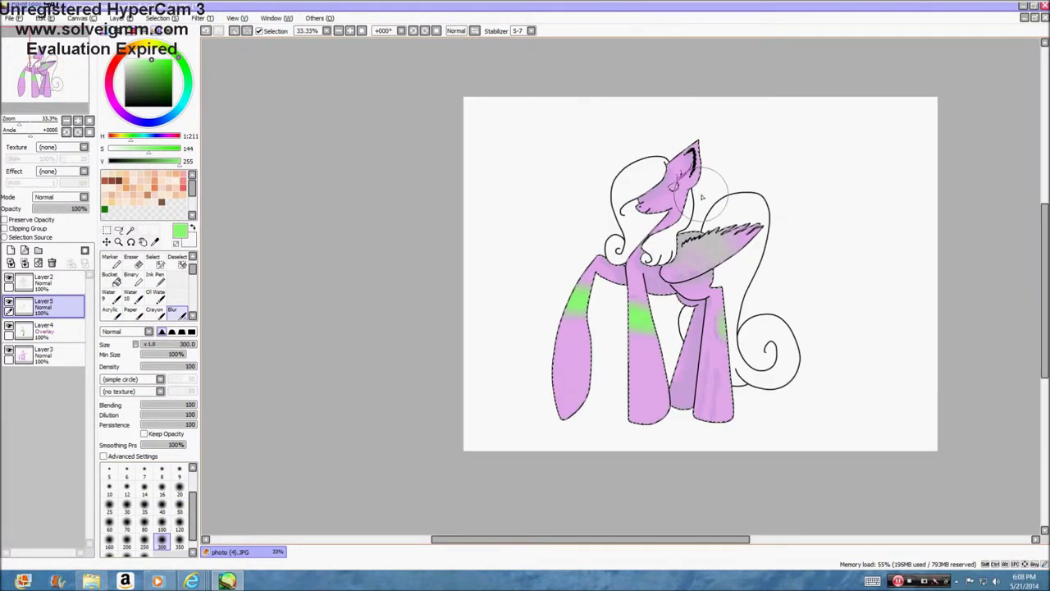
Undo the oversized wing blur and soften the wing's green patch with the Blur tool at size 80
left_click(143, 522)
scroll(659, 163, "up", 4)
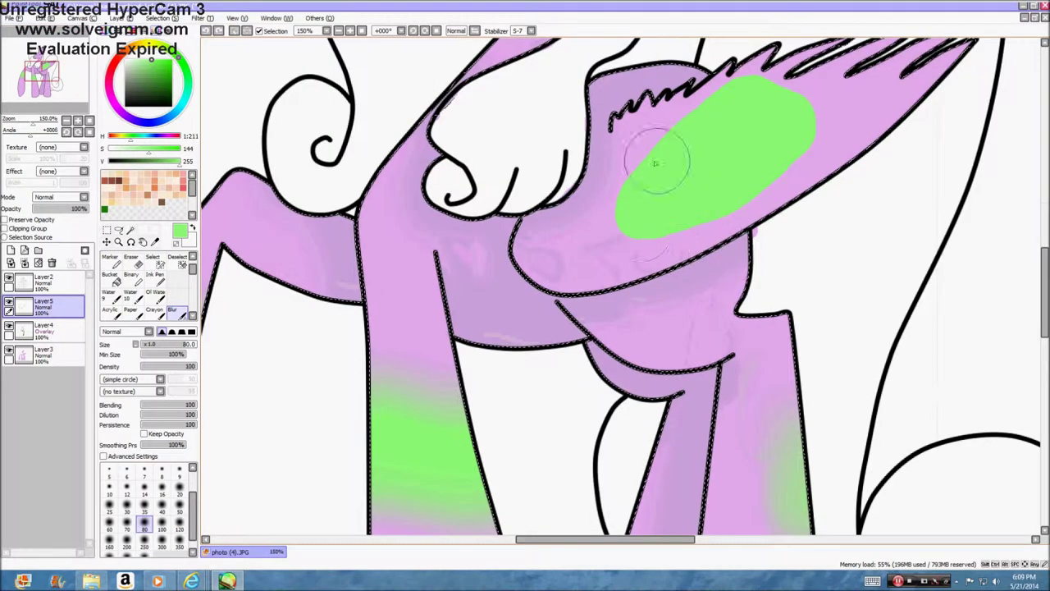
left_click_drag(676, 194, 667, 214)
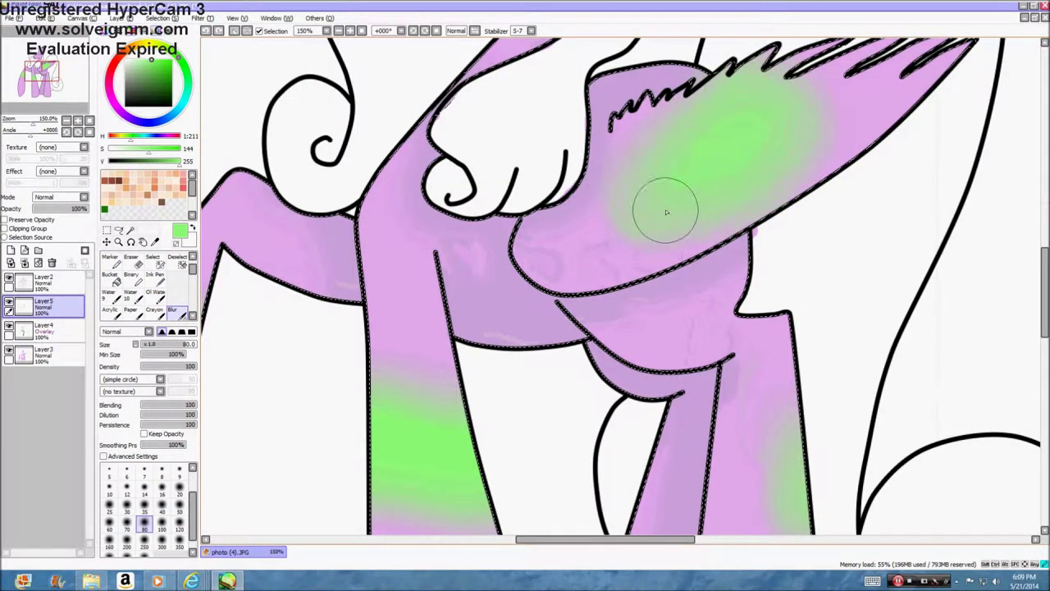
Set the blending mode of Layer5 to Overlay
left_click(54, 199)
left_click(51, 232)
scroll(75, 214, "down", 3)
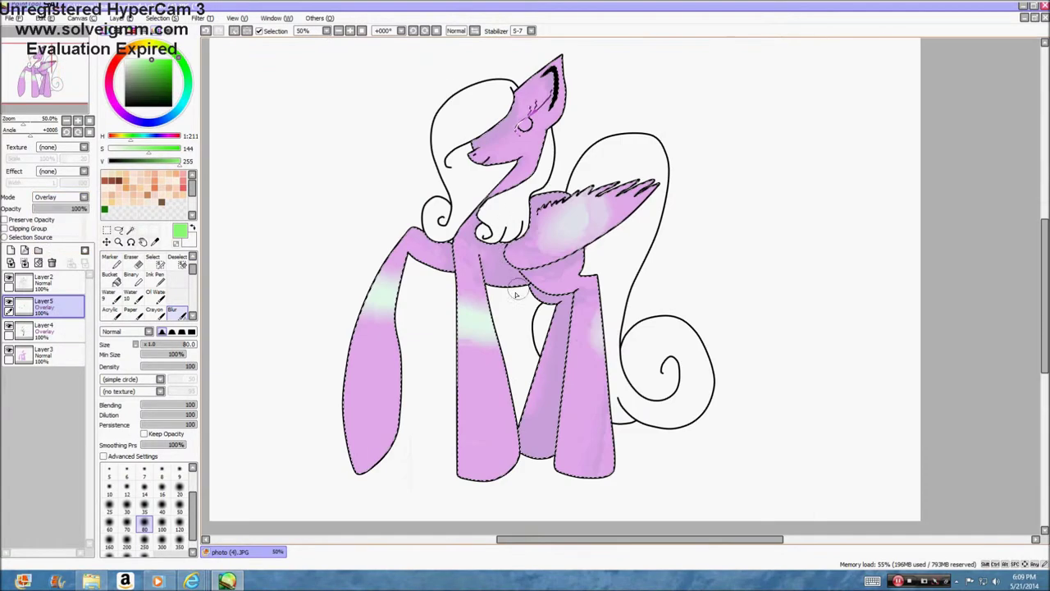
Apply Hue -100, Saturation -100 and a lowered luminescence to Layer5, and set its opacity to 70%
left_click(197, 17)
left_click(234, 24)
left_click_drag(538, 218, 443, 231)
left_click_drag(539, 253, 641, 257)
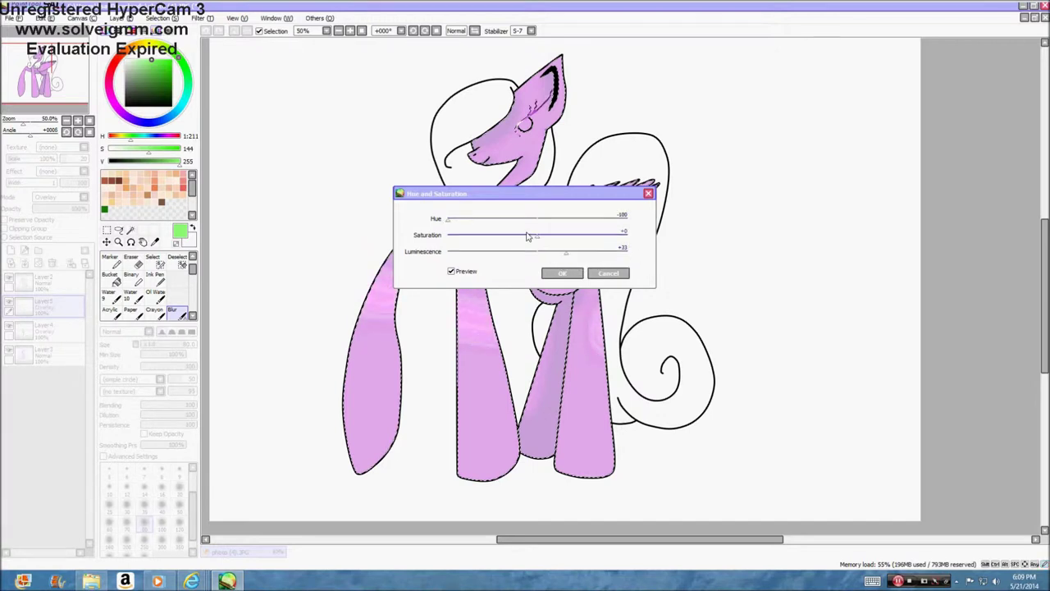
left_click_drag(616, 247, 403, 246)
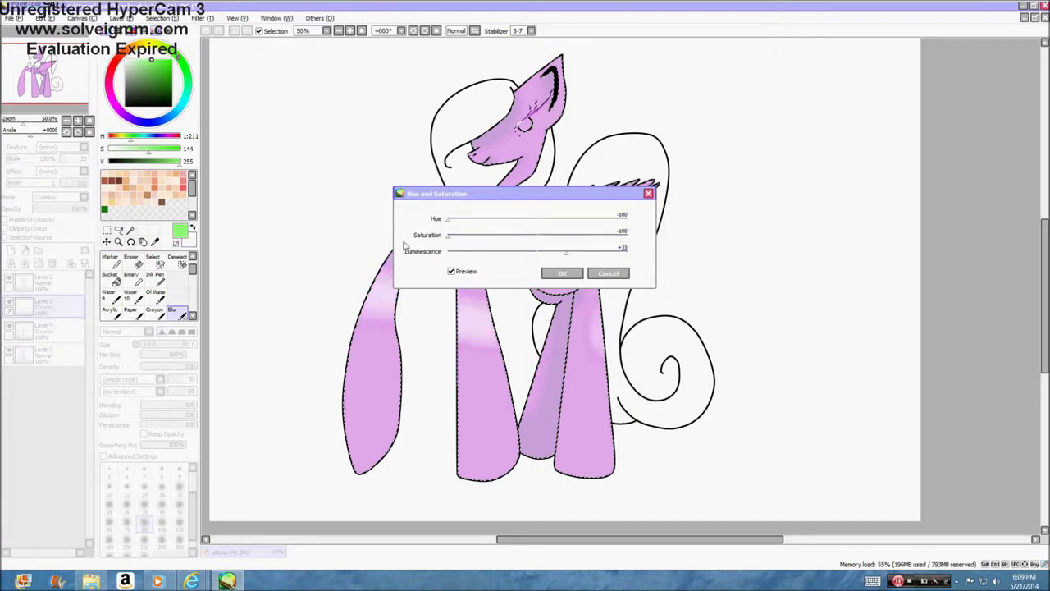
left_click_drag(562, 259, 518, 269)
left_click(562, 273)
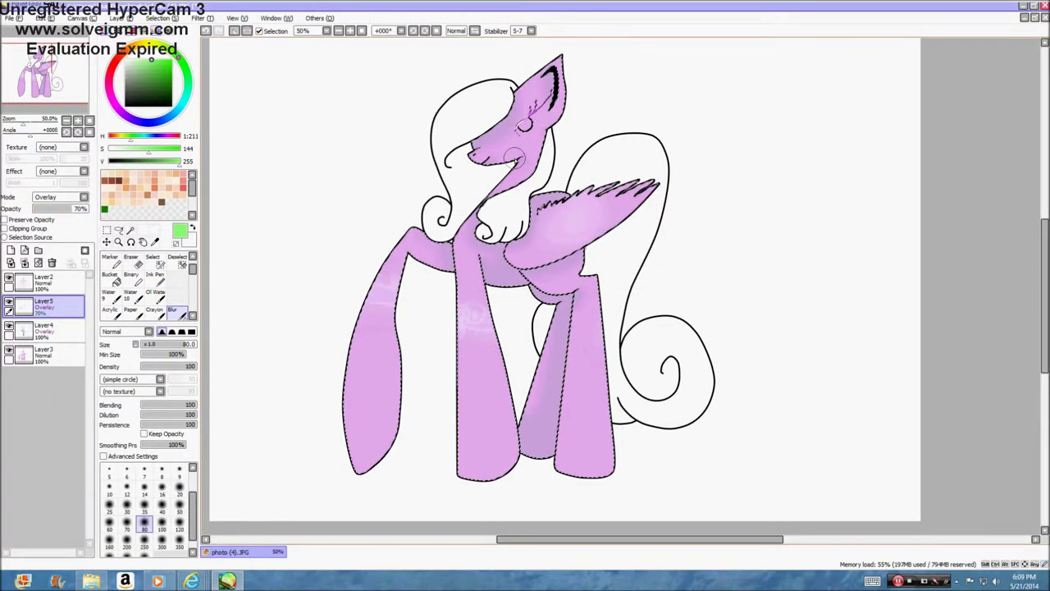
Replace the current selection with the mane, tail and background areas of Layer2 using the Magic Wand
left_click(178, 261)
mouse_move(361, 394)
left_mouse_down()
mouse_move(368, 445)
mouse_move(392, 399)
mouse_move(652, 292)
left_mouse_up()
left_click(44, 279)
left_click(131, 230)
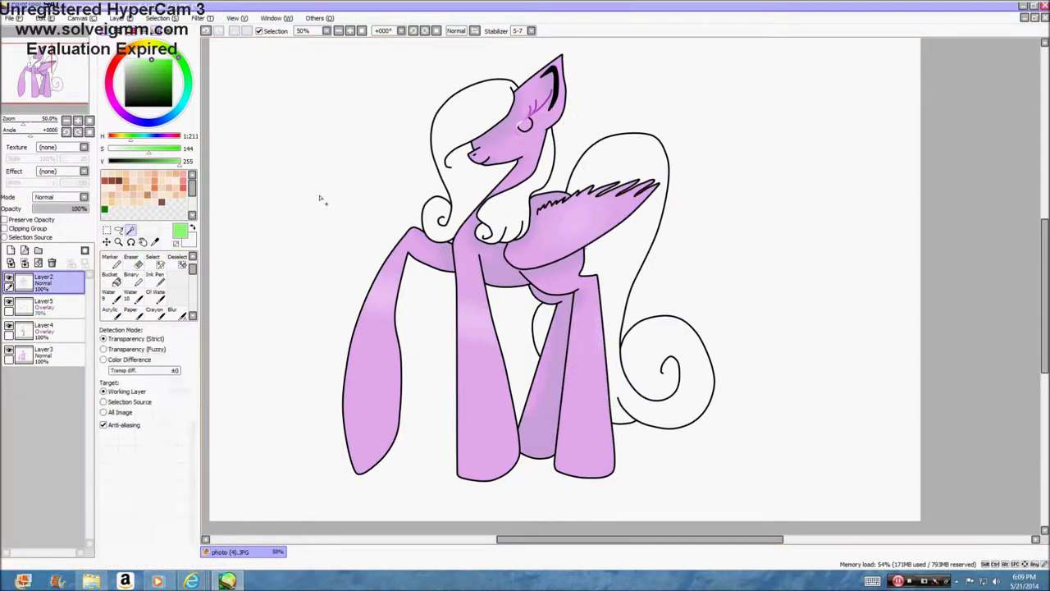
left_click(468, 187)
left_click(501, 217)
scroll(501, 217, "up", 1)
left_click(630, 150)
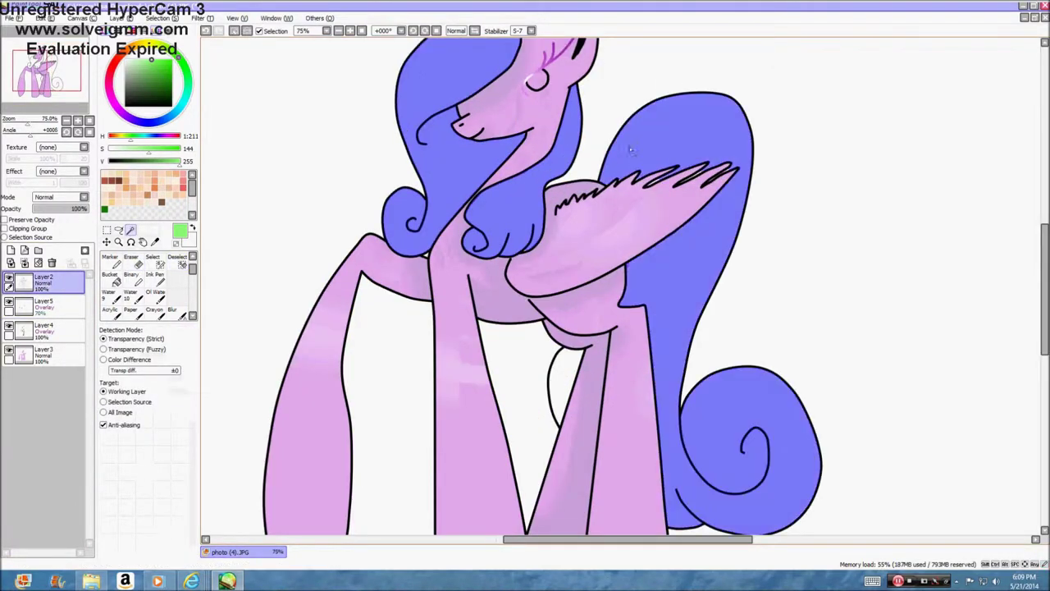
left_click(523, 387)
left_click(422, 368)
scroll(525, 394, "down", 1)
left_click_drag(591, 509, 510, 322)
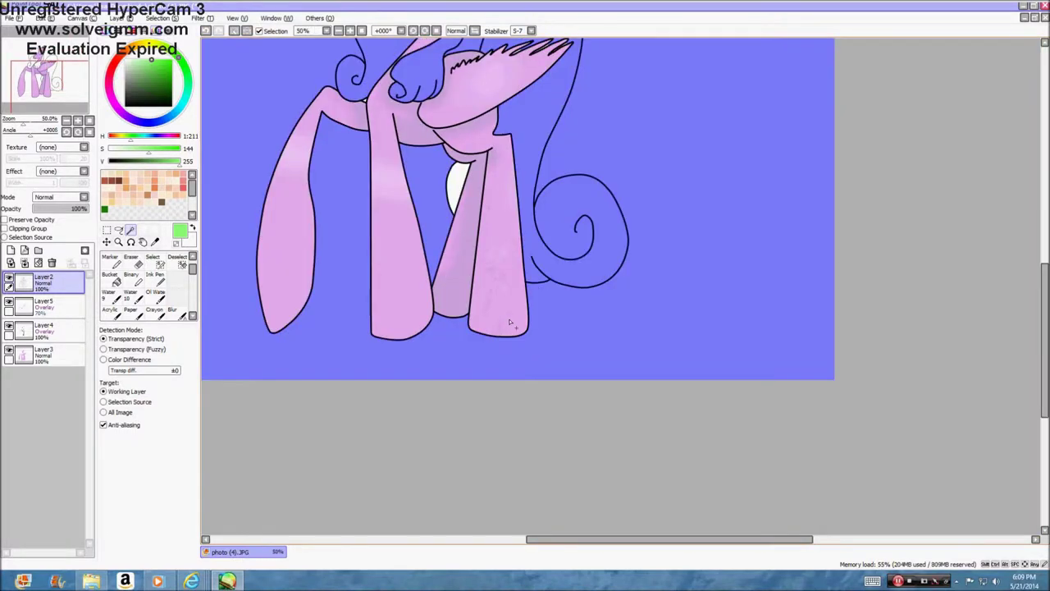
Erase stray colour outside the pony's body on Layer3 with a size 500 eraser and clear the selection
left_click(41, 353)
left_click(132, 261)
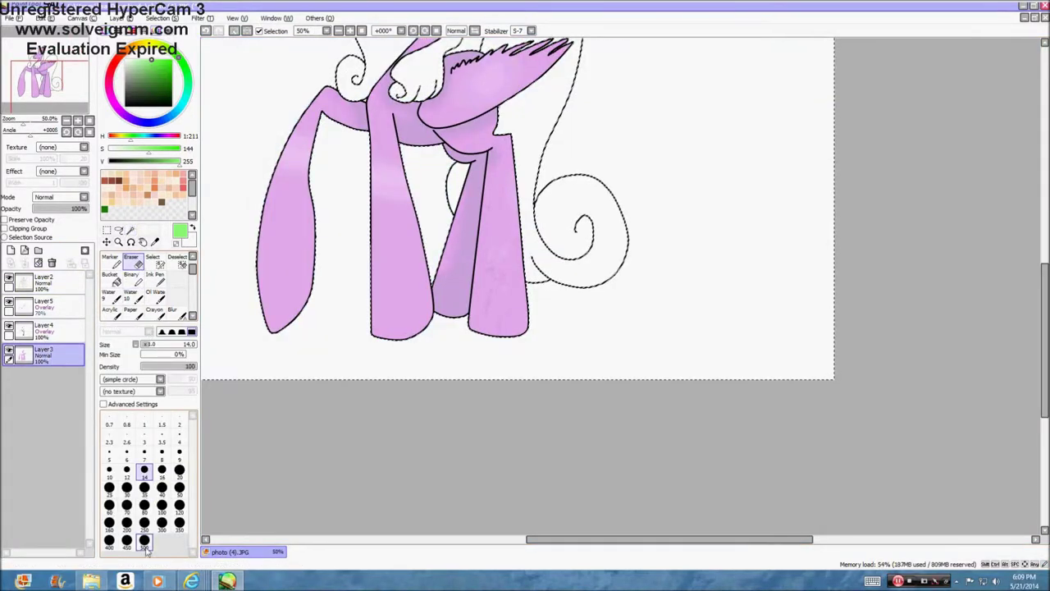
scroll(394, 235, "down", 2)
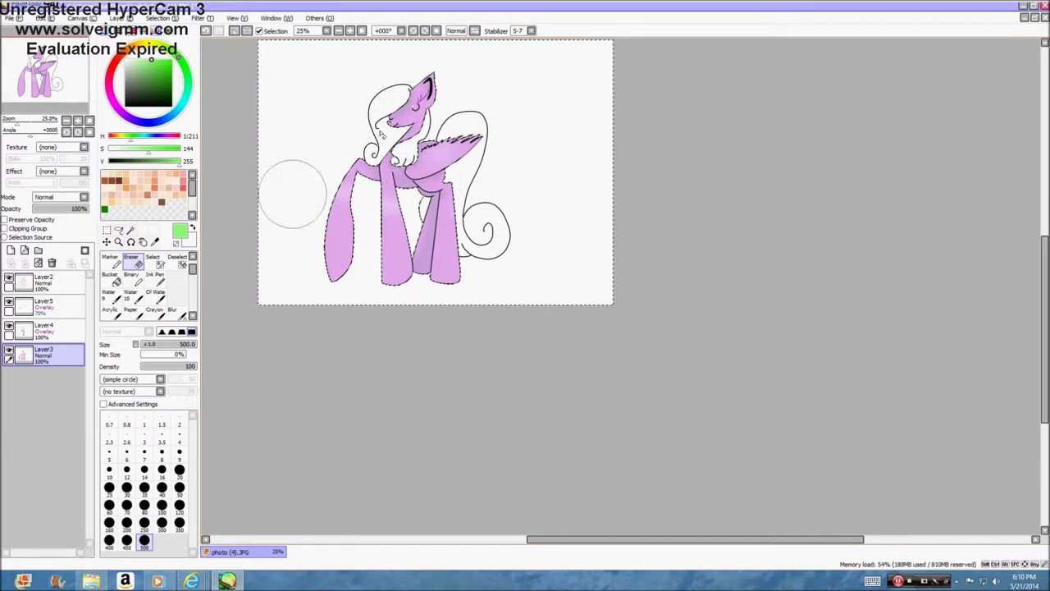
scroll(394, 287, "up", 3)
scroll(430, 294, "down", 2)
scroll(430, 294, "down", 1)
left_click(178, 261)
left_click(161, 18)
left_click(160, 32)
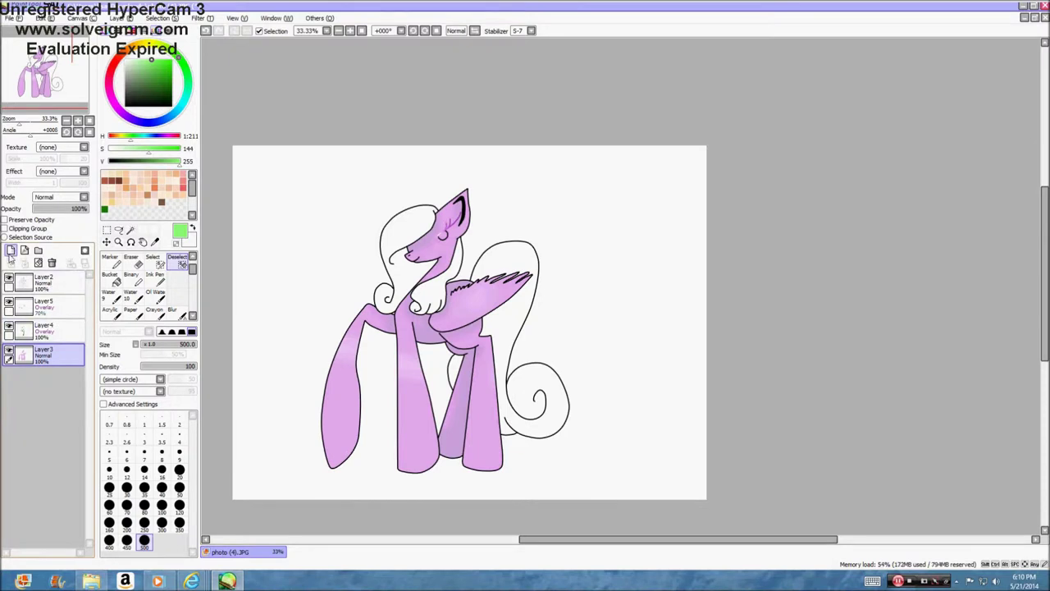
Add a new layer at the bottom of the layer stack and merge Layer4 and Layer5 down into Layer3
left_click(11, 254)
left_click_drag(37, 353, 39, 405)
left_click(39, 332)
left_click(24, 263)
left_click(38, 300)
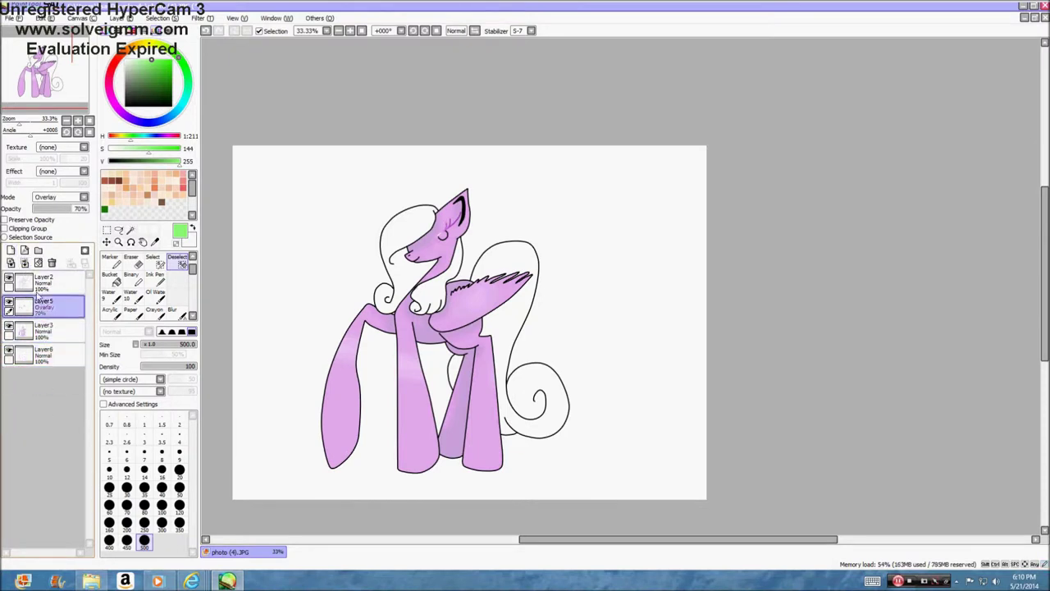
left_click(24, 262)
Select the background and the pony's body and near legs on Layer2 with the Magic Wand
left_click(131, 230)
left_click(44, 279)
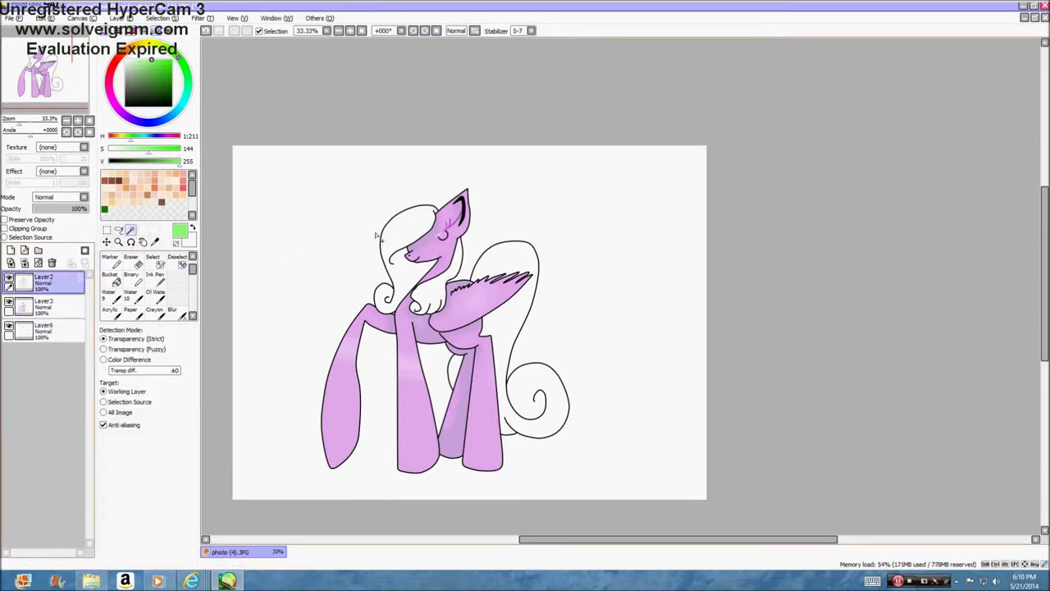
left_click(375, 236)
left_click(429, 361)
left_click(343, 386)
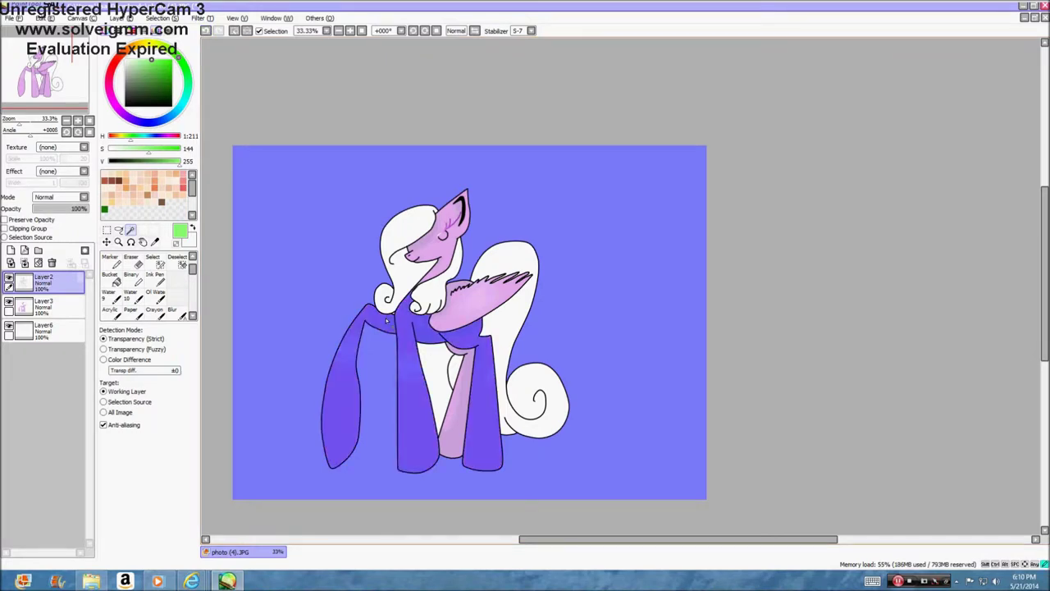
Add the area between the legs, the far hind leg, the wing and the head to the selection
scroll(417, 304, "up", 4)
scroll(501, 345, "down", 2)
left_click(566, 436)
left_click(626, 428)
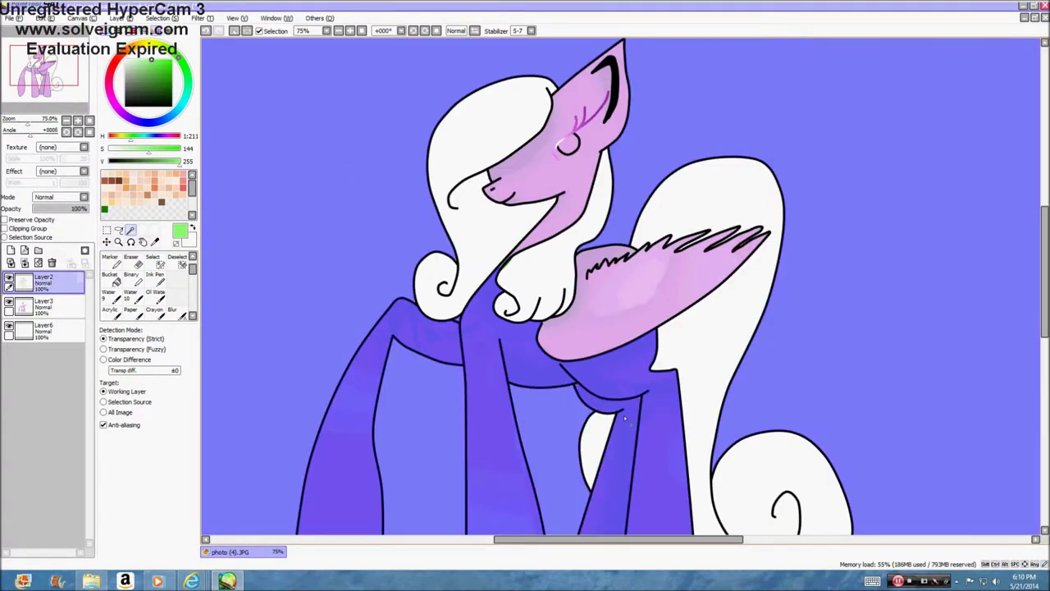
scroll(644, 403, "down", 2)
left_click(642, 369)
scroll(642, 371, "up", 3)
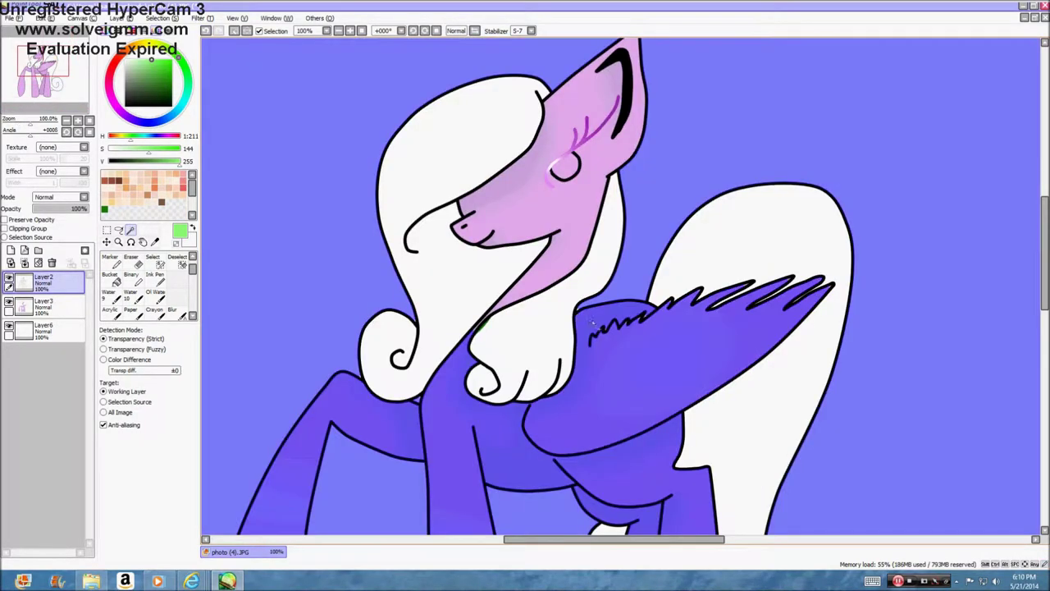
left_click(522, 233)
Touch up the selection along the narrow neck strip beside the mane with the Select pen at size 7
left_click(153, 261)
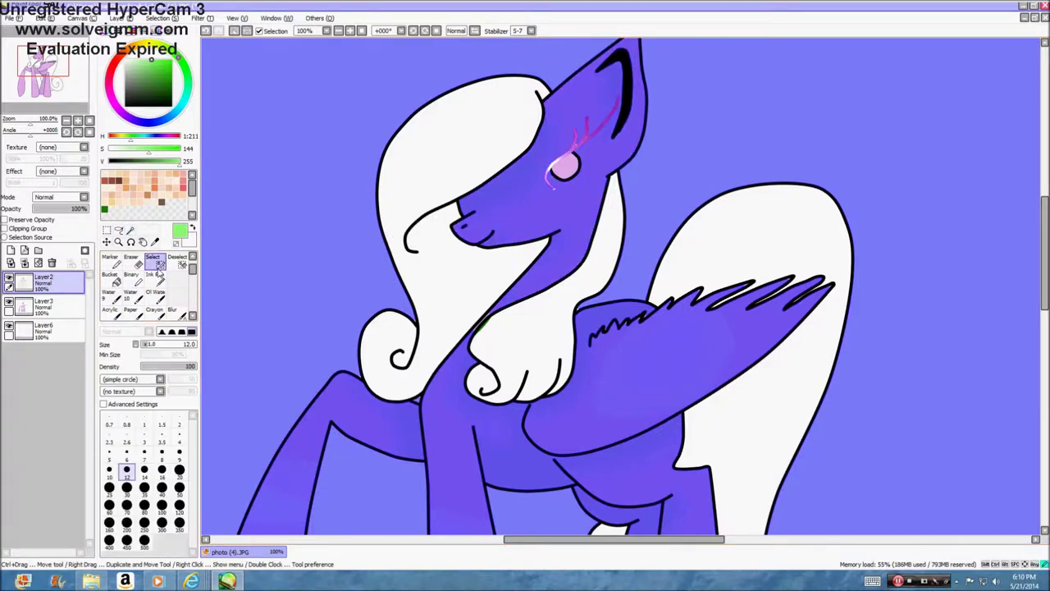
scroll(492, 279, "up", 5)
mouse_move(500, 264)
left_mouse_down()
mouse_move(359, 394)
mouse_move(500, 269)
left_mouse_up()
left_click(206, 31)
scroll(486, 411, "down", 3)
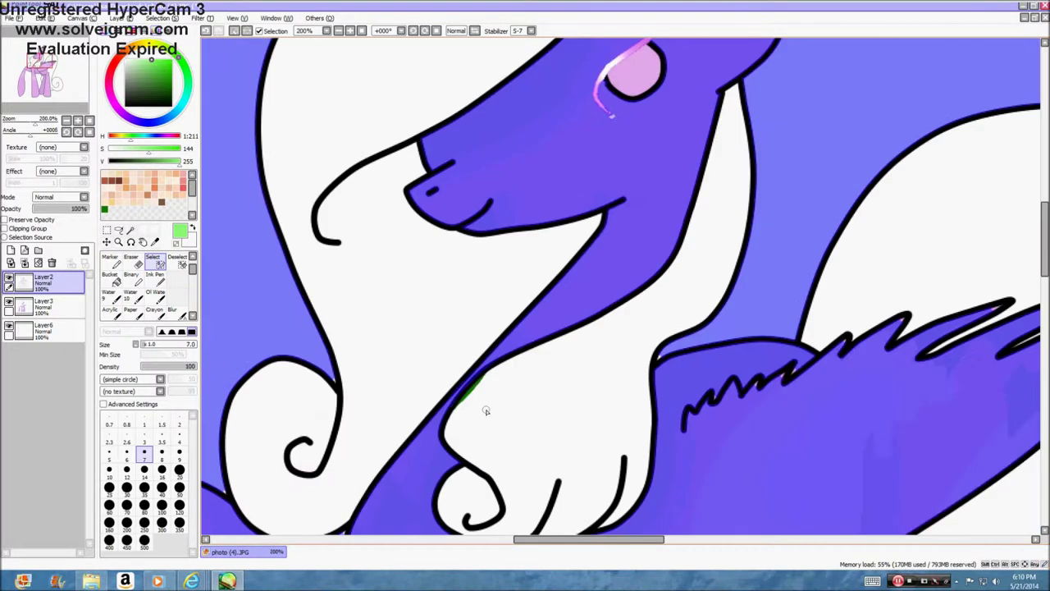
scroll(630, 62, "up", 3)
Add the eye, eyelashes and inner-ear marking to the selection with the Select pen at size 40
left_click(158, 494)
scroll(398, 311, "down", 2)
left_click_drag(530, 192, 606, 71)
scroll(635, 187, "down", 2)
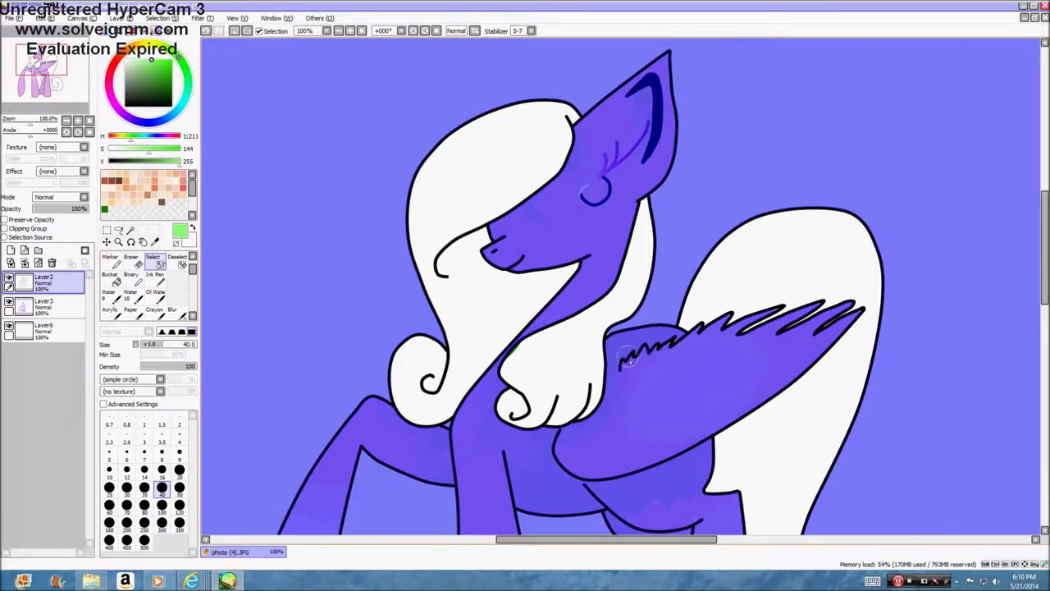
Check the selection for unselected gaps along the wing, legs and tail
scroll(627, 357, "up", 2)
scroll(673, 324, "down", 2)
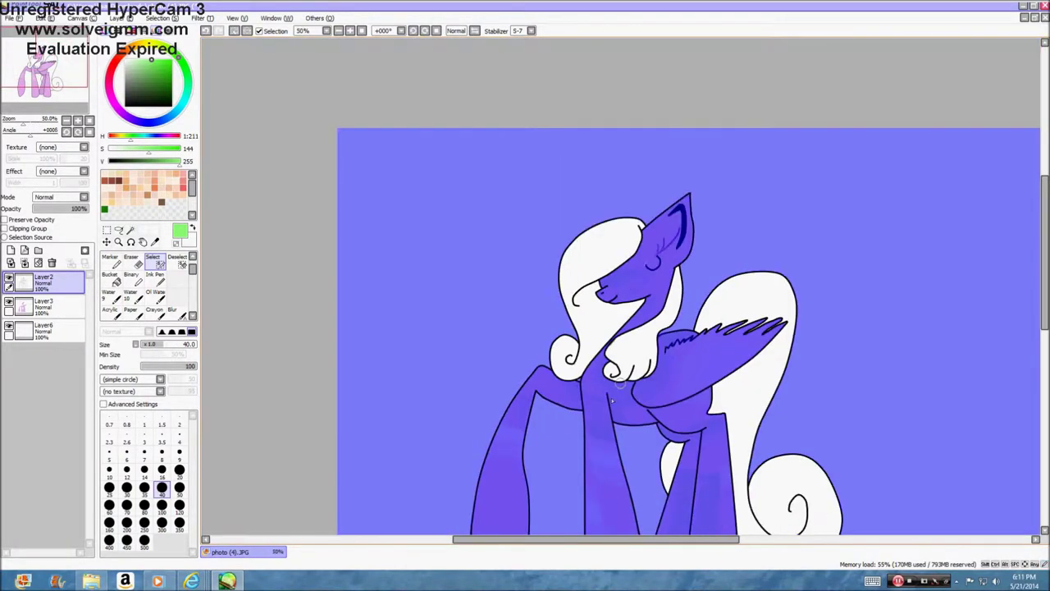
scroll(513, 316, "up", 4)
scroll(748, 475, "down", 2)
scroll(621, 347, "down", 3)
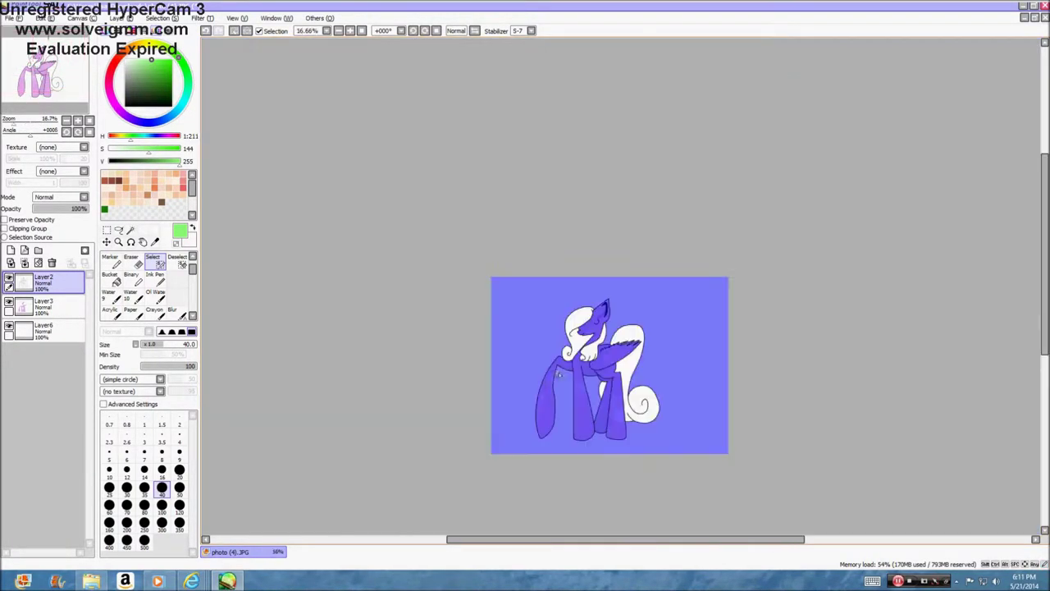
scroll(493, 353, "up", 2)
scroll(454, 350, "down", 1)
scroll(500, 137, "up", 6)
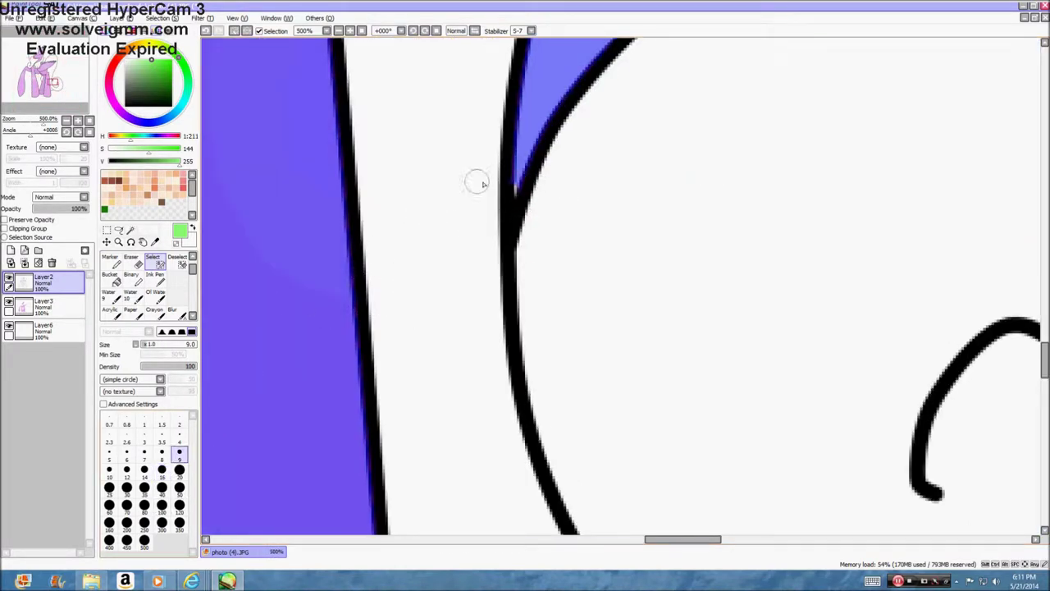
scroll(511, 212, "down", 6)
Fill the unselected gaps in the wing's feather tips with the Select pen at size 9
scroll(666, 232, "up", 7)
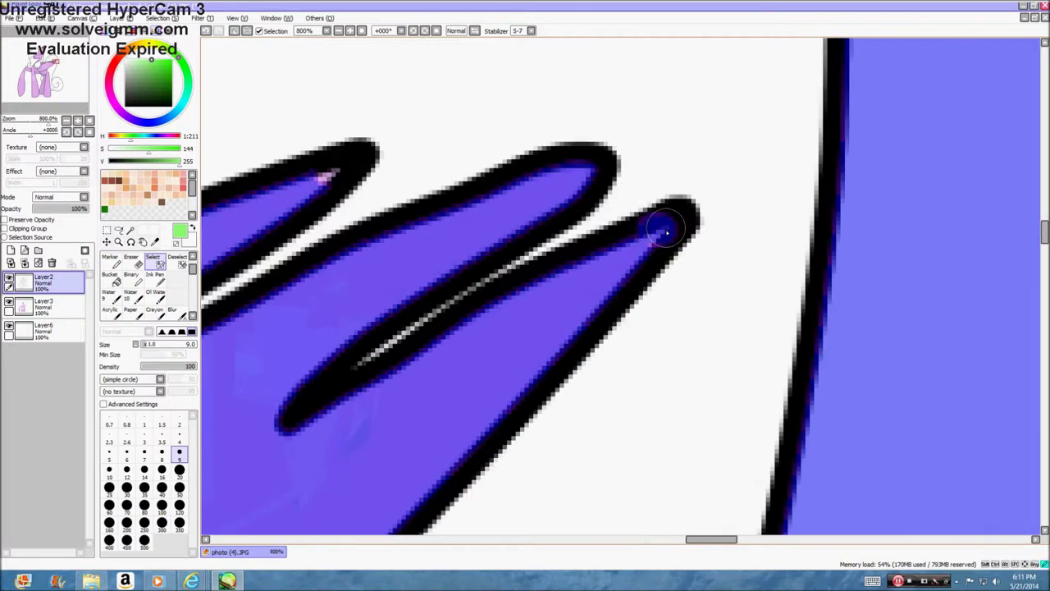
scroll(375, 206, "down", 5)
scroll(340, 223, "up", 1)
scroll(476, 210, "up", 1)
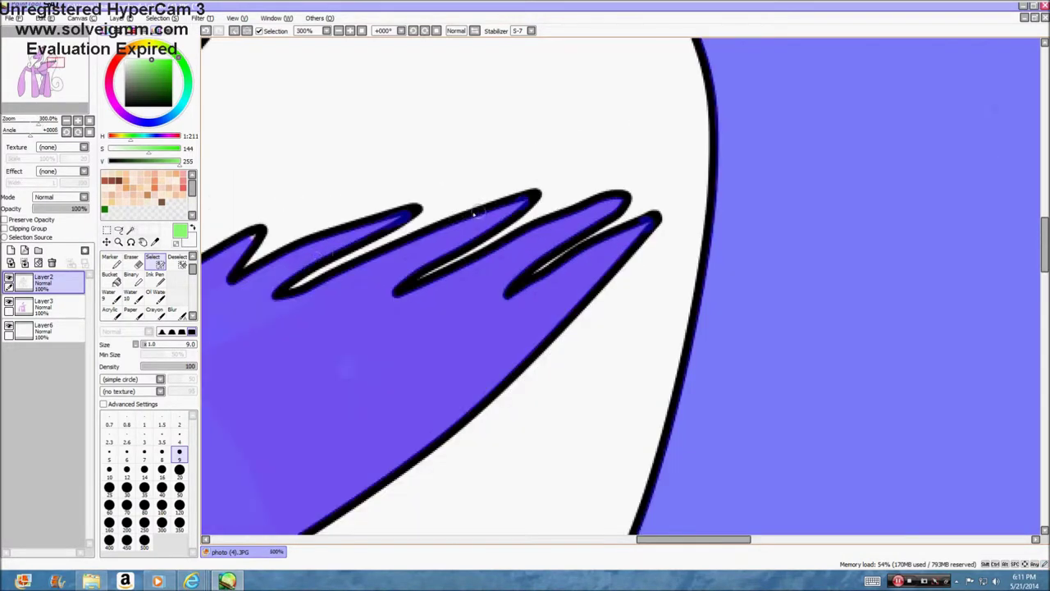
scroll(253, 236, "down", 3)
scroll(328, 238, "up", 4)
scroll(352, 270, "down", 6)
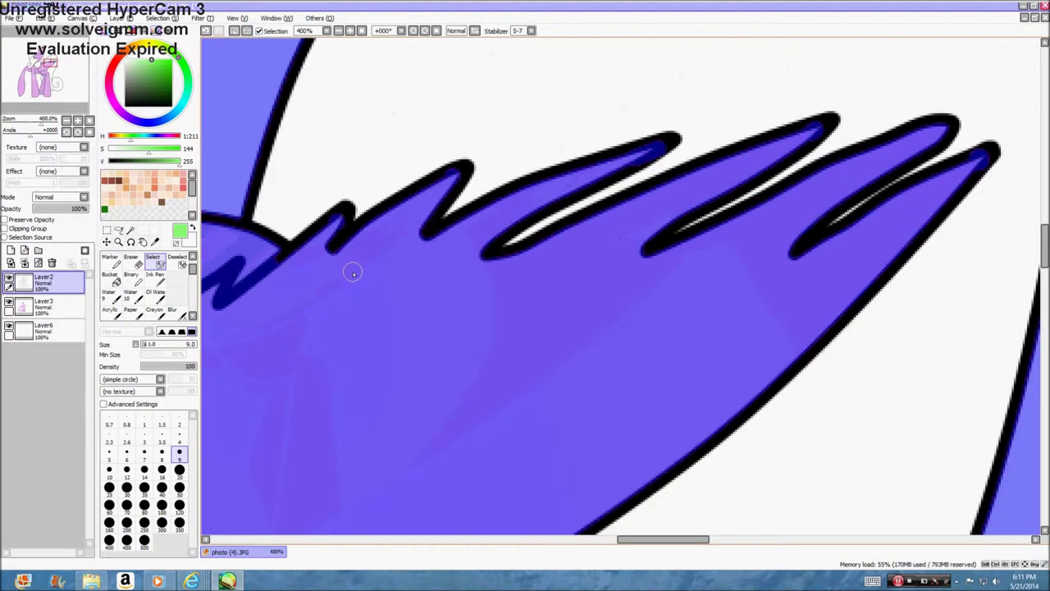
Fill the narrow unselected background corner where the mane's front strand meets its curl, with the Select pen at size 9
scroll(379, 237, "down", 1)
scroll(328, 237, "up", 8)
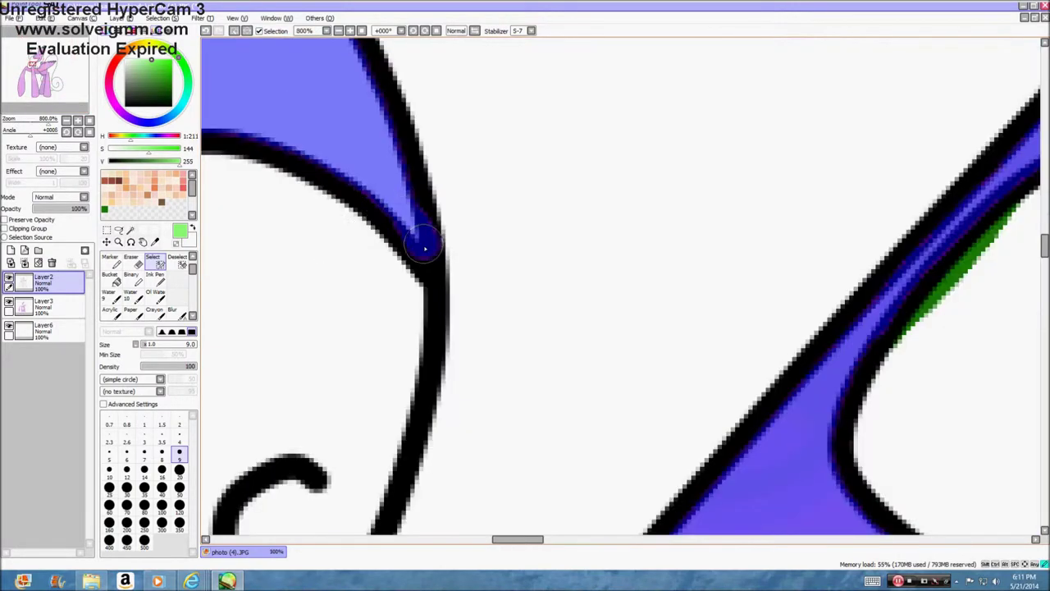
scroll(373, 250, "down", 4)
scroll(375, 252, "down", 4)
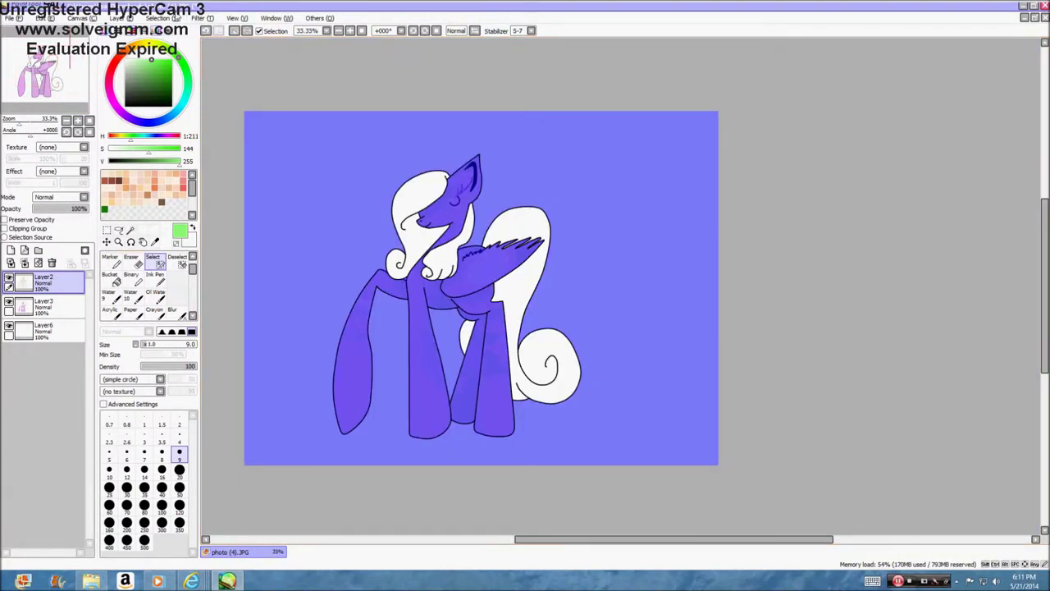
Invert the selection to cover the mane and tail, and make Layer6 the active layer
left_click(181, 18)
left_click(180, 41)
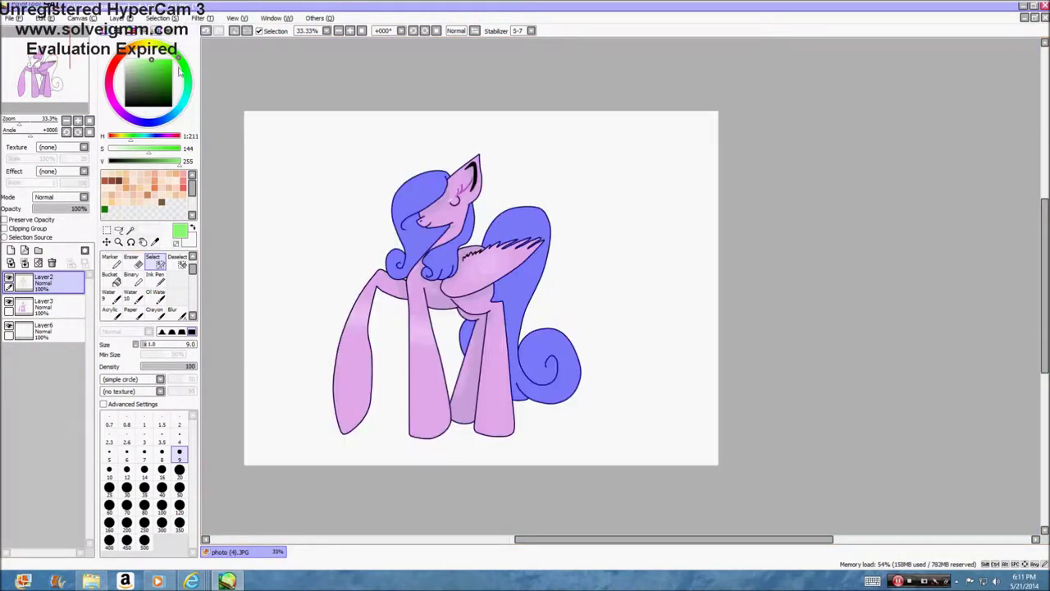
left_click(57, 328)
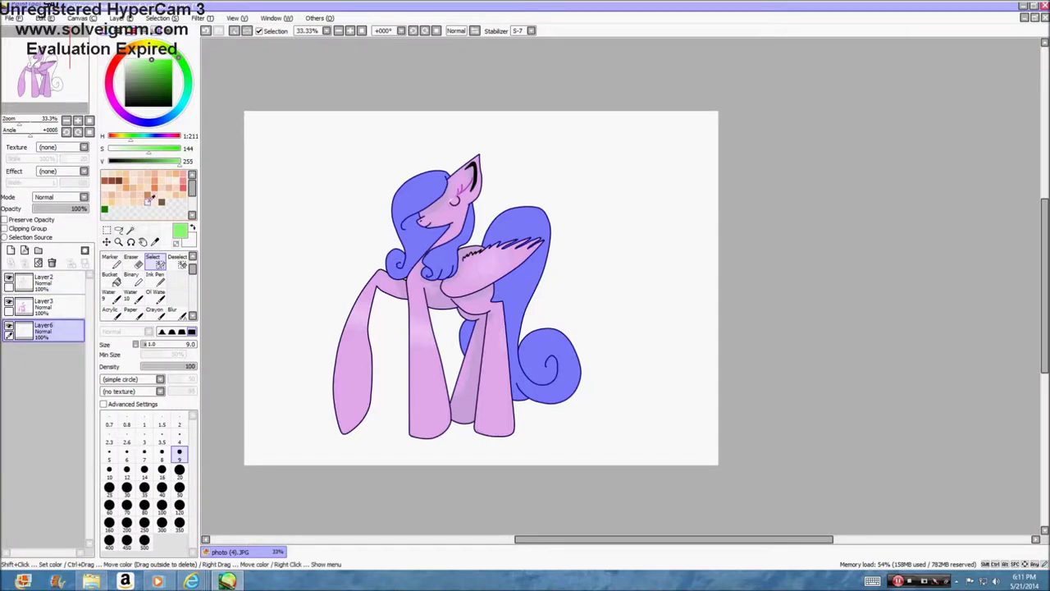
Doodle a small face with its tongue out on the mane in darker green with the Binary tool at size 7
left_click(165, 72)
left_click(133, 280)
scroll(406, 186, "up", 7)
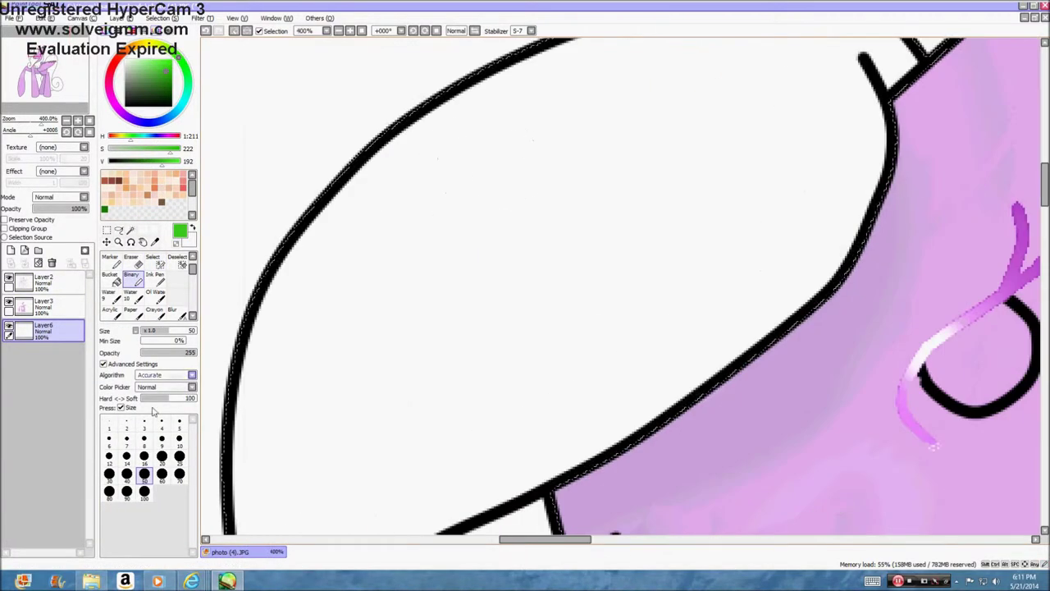
left_click_drag(418, 185, 421, 283)
left_click_drag(478, 156, 489, 244)
mouse_move(435, 323)
left_mouse_down()
mouse_move(544, 345)
mouse_move(517, 304)
left_mouse_up()
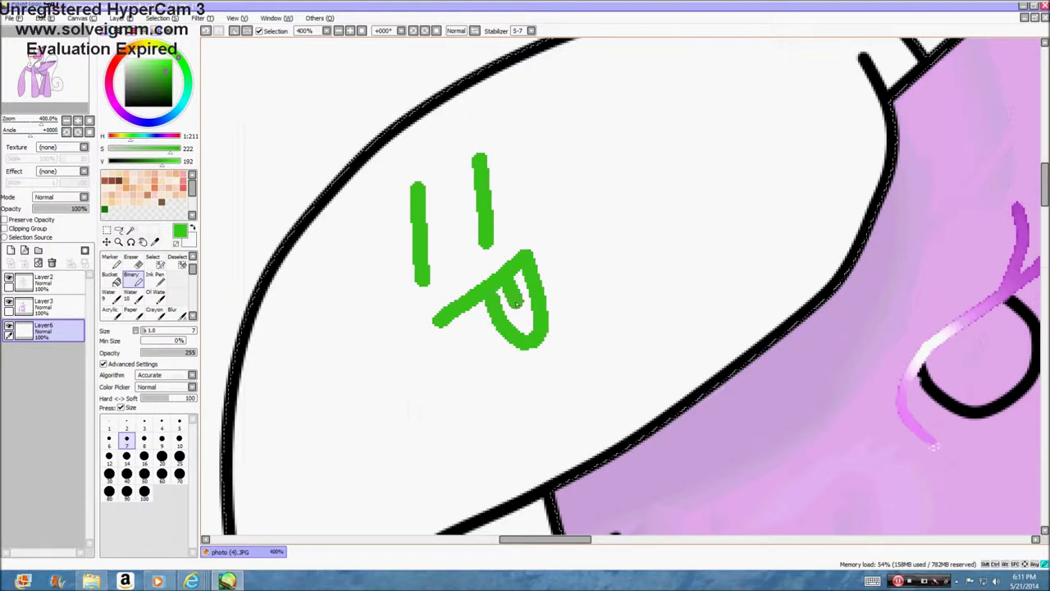
Write "IDK" in green beside the doodled face on the mane with the Binary tool at size 7
left_click_drag(542, 138, 712, 104)
mouse_move(595, 132)
left_mouse_down()
mouse_move(605, 218)
mouse_move(633, 245)
left_mouse_up()
mouse_move(695, 89)
left_mouse_down()
mouse_move(727, 181)
mouse_move(694, 243)
left_mouse_up()
left_click_drag(769, 78, 770, 222)
left_click_drag(771, 166, 811, 212)
scroll(763, 212, "down", 3)
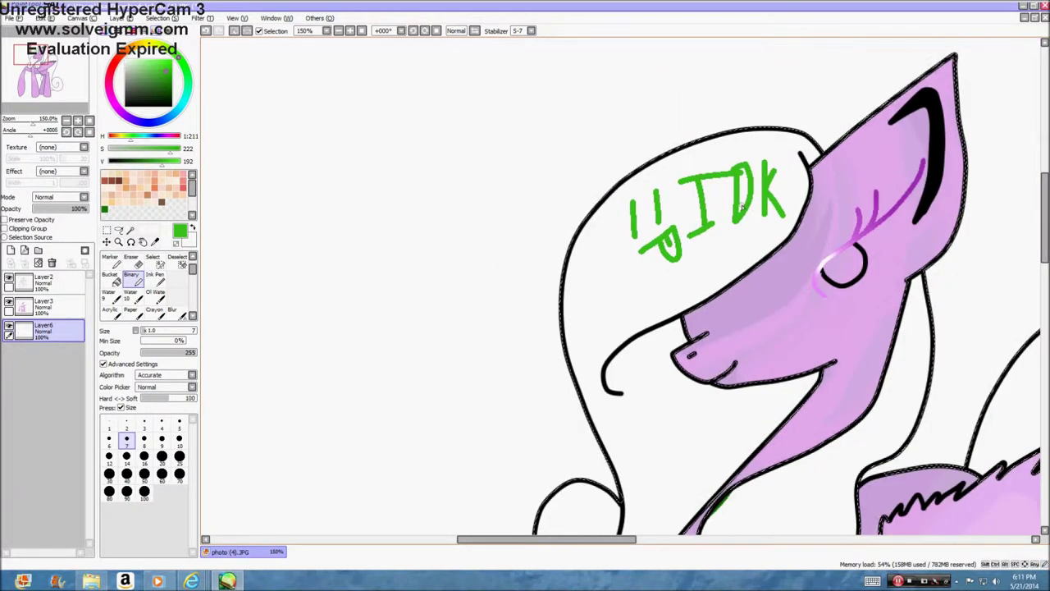
Erase the green face and lettering from the mane with the Eraser at size 500
left_click(134, 262)
left_click_drag(677, 245, 678, 241)
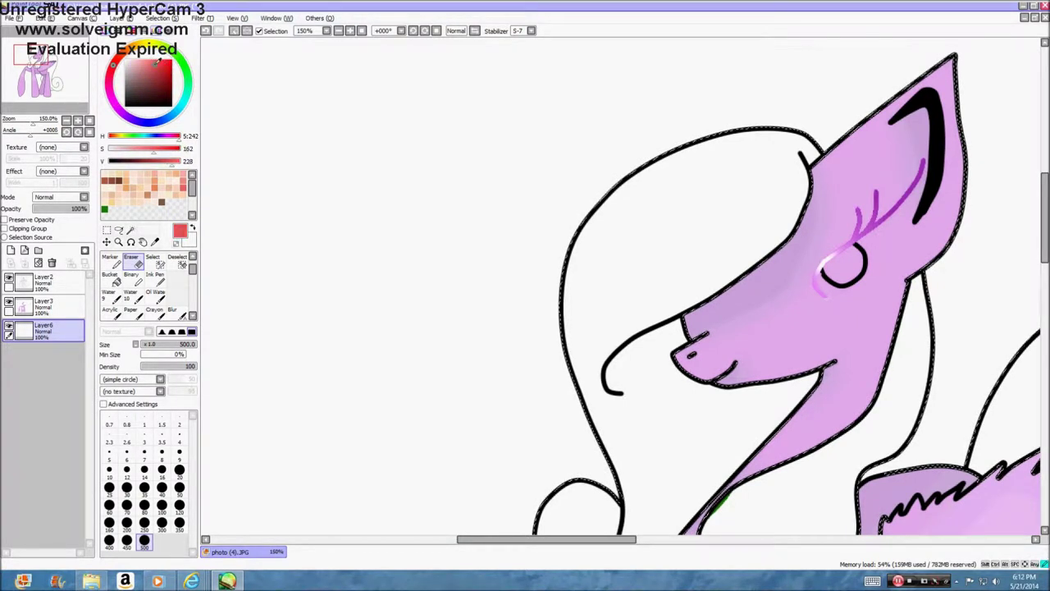
Paint a red stripe (saturation 210, value 222) along the outer edge of the mane's front strand with the Binary tool at size 100
left_click(158, 68)
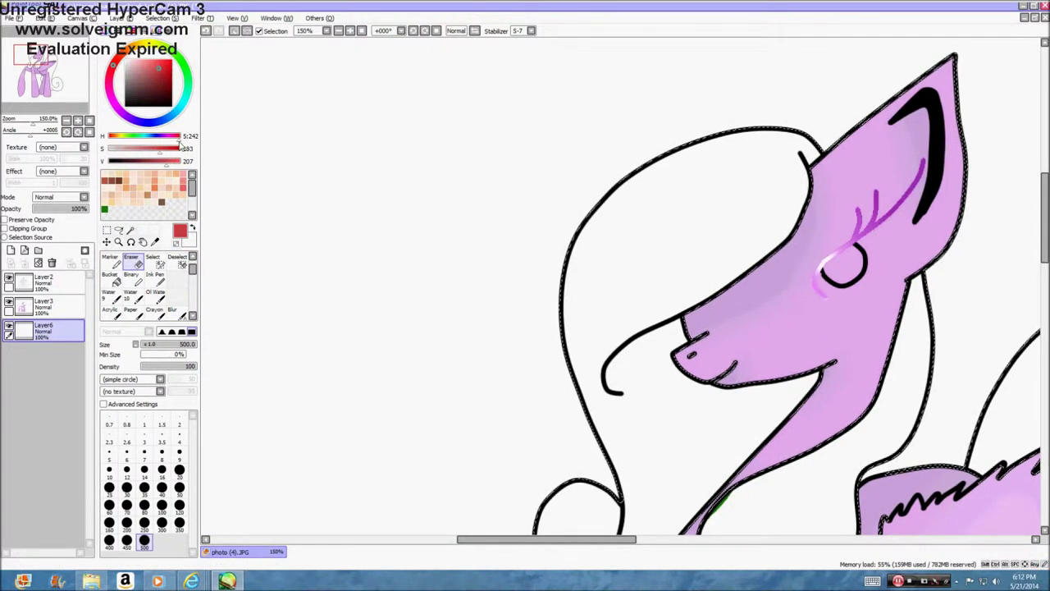
left_click(158, 64)
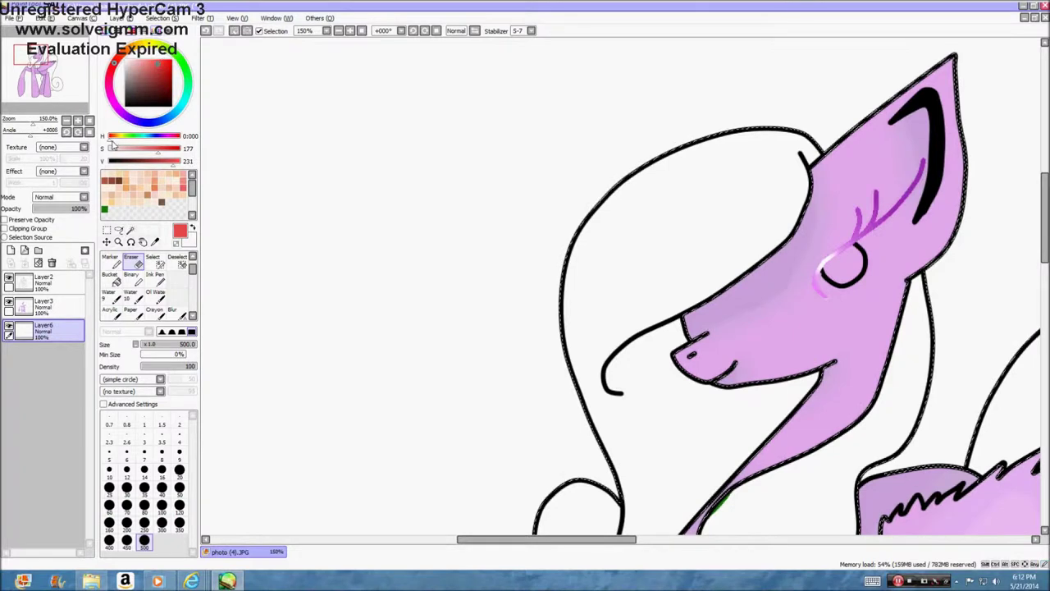
left_click(160, 66)
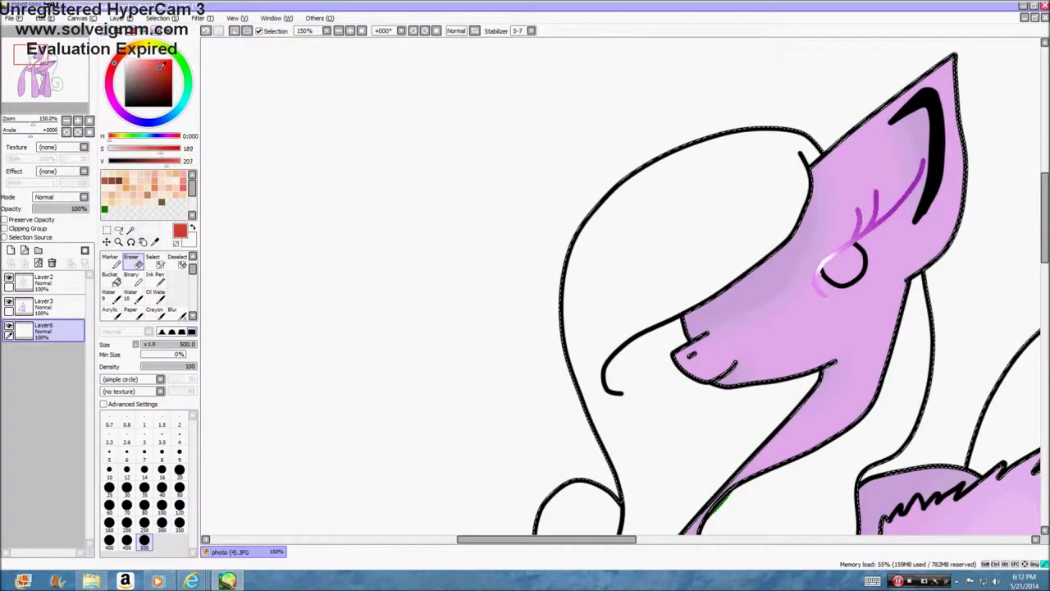
left_click(132, 276)
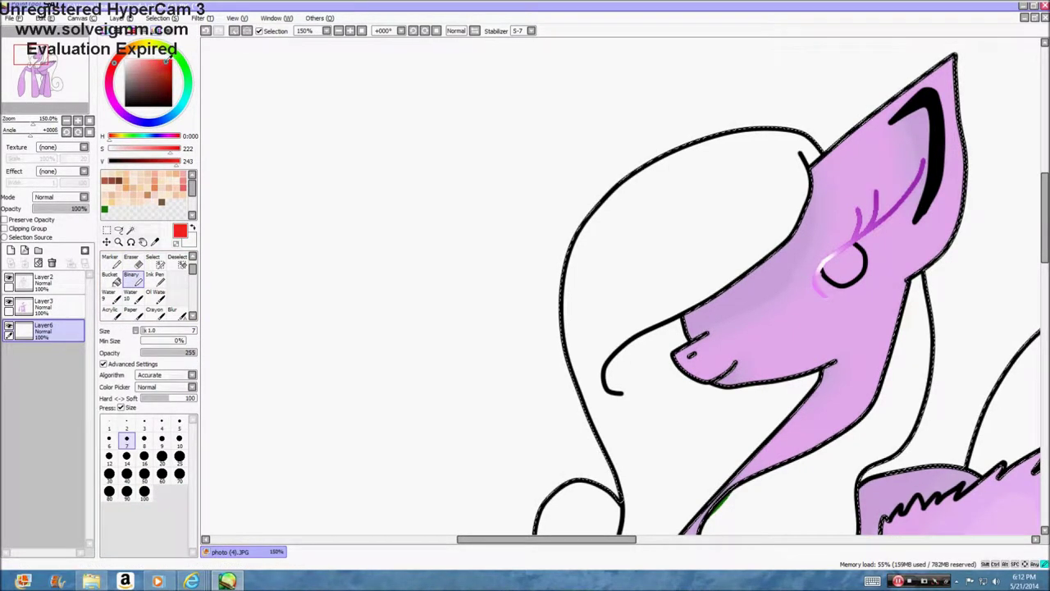
left_click(145, 492)
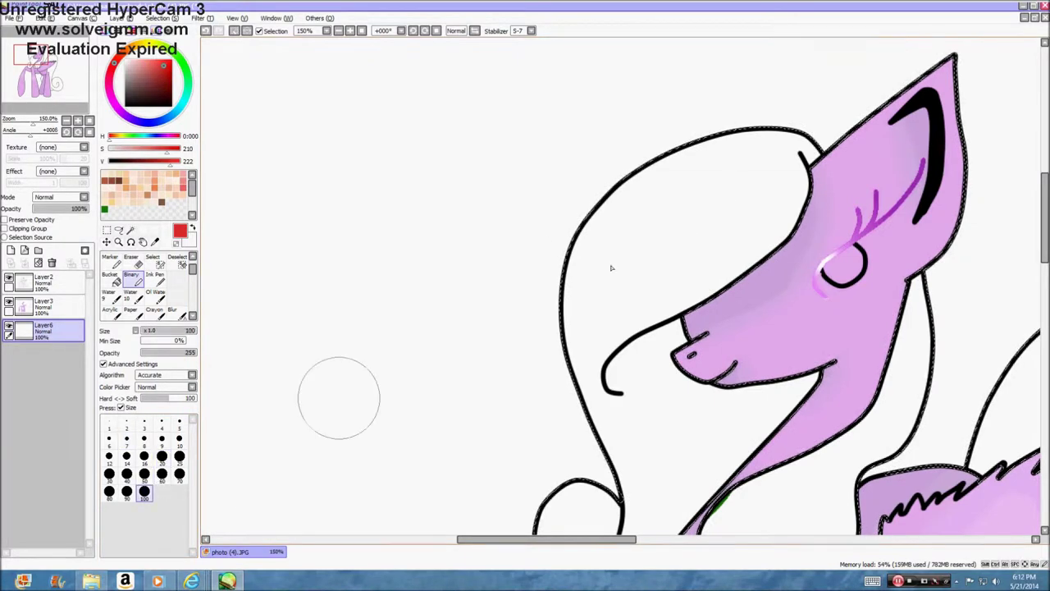
left_click(747, 154)
mouse_move(748, 154)
left_mouse_down()
mouse_move(563, 313)
mouse_move(618, 527)
mouse_move(581, 510)
left_mouse_up()
scroll(577, 295, "down", 3)
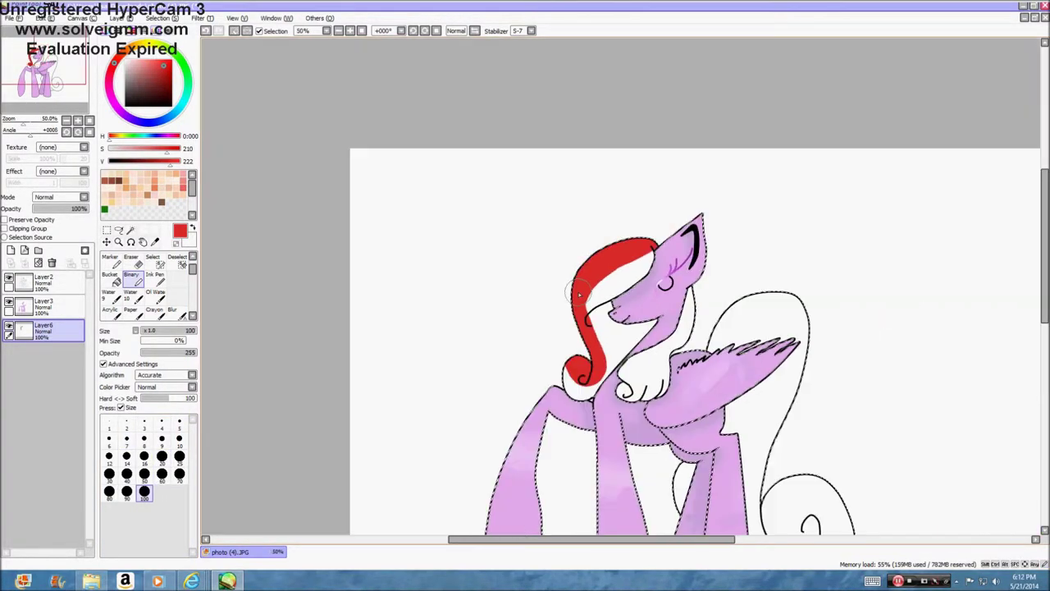
Paint matching red stripes along the mane's back strand, the tail base and the tail's outer curl
scroll(717, 365, "up", 3)
mouse_move(623, 122)
left_mouse_down()
mouse_move(600, 144)
mouse_move(564, 263)
mouse_move(427, 366)
mouse_move(420, 459)
left_mouse_up()
scroll(469, 325, "down", 2)
scroll(485, 318, "down", 2)
scroll(509, 146, "up", 3)
scroll(509, 145, "down", 3)
scroll(451, 298, "up", 2)
left_click_drag(453, 301, 419, 367)
scroll(467, 178, "down", 2)
scroll(457, 275, "up", 2)
mouse_move(611, 505)
left_mouse_down()
mouse_move(701, 456)
mouse_move(689, 371)
mouse_move(616, 341)
mouse_move(575, 365)
mouse_move(582, 419)
mouse_move(600, 433)
mouse_move(648, 423)
mouse_move(645, 375)
mouse_move(599, 314)
mouse_move(674, 436)
mouse_move(699, 452)
mouse_move(666, 472)
left_mouse_up()
scroll(606, 310, "down", 2)
scroll(694, 457, "up", 2)
scroll(574, 491, "down", 2)
Erase the red spilling outside the inner spiral line of the tail curl with the Eraser at size 35
key("e")
scroll(646, 339, "up", 6)
mouse_move(646, 339)
left_mouse_down()
mouse_move(651, 373)
mouse_move(715, 414)
mouse_move(698, 477)
mouse_move(670, 452)
mouse_move(647, 376)
mouse_move(647, 518)
left_mouse_up()
scroll(659, 448, "down", 2)
scroll(435, 493, "up", 3)
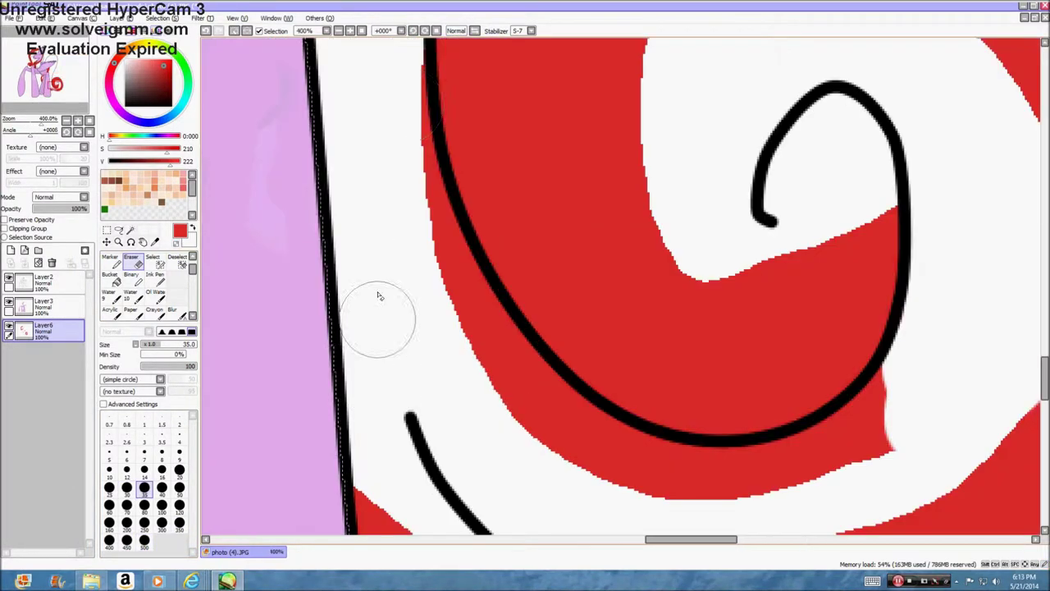
mouse_move(403, 81)
left_mouse_down()
mouse_move(410, 196)
mouse_move(432, 250)
mouse_move(414, 204)
mouse_move(504, 371)
mouse_move(586, 430)
mouse_move(722, 483)
mouse_move(782, 477)
mouse_move(756, 482)
mouse_move(848, 456)
mouse_move(888, 413)
left_mouse_up()
Fill the inner tip of the tail's spiral with red using the Binary tool at size 16, and erase the overflow below its line
left_click(132, 272)
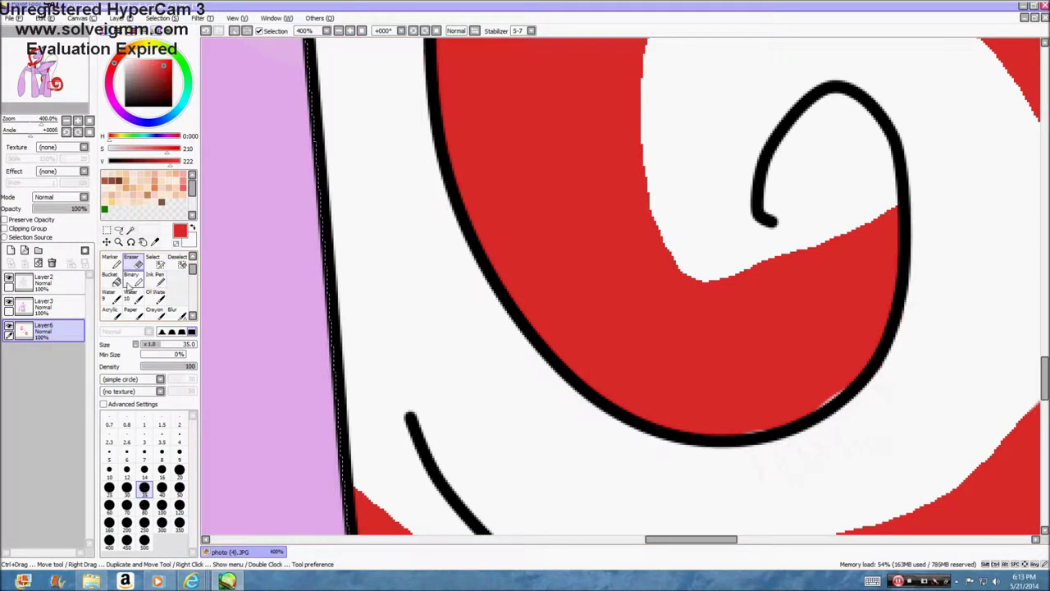
mouse_move(890, 212)
left_mouse_down()
mouse_move(831, 174)
mouse_move(774, 209)
left_mouse_up()
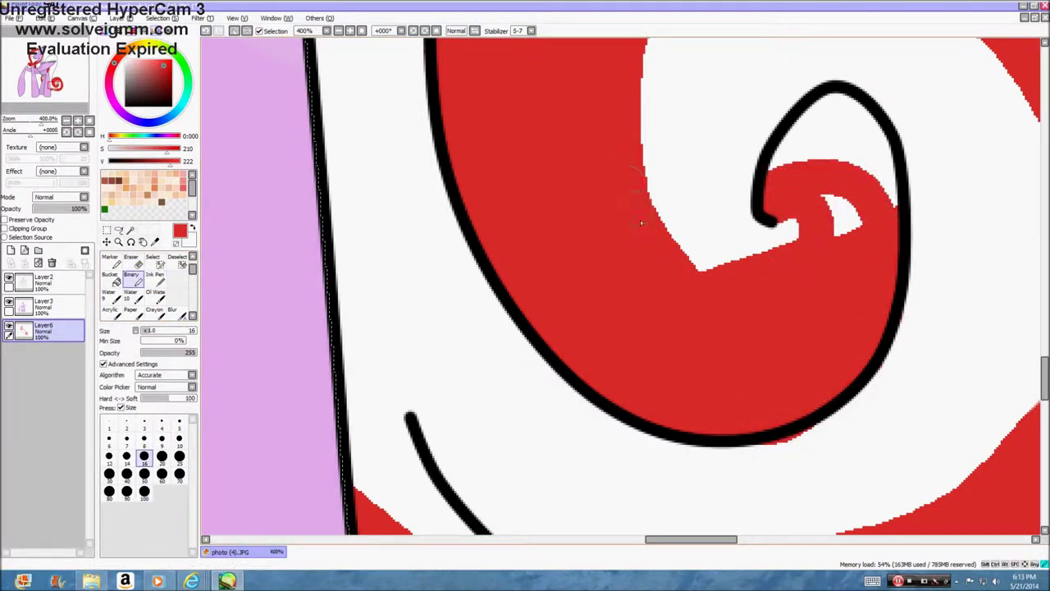
mouse_move(777, 180)
left_mouse_down()
mouse_move(824, 119)
mouse_move(846, 108)
left_mouse_up()
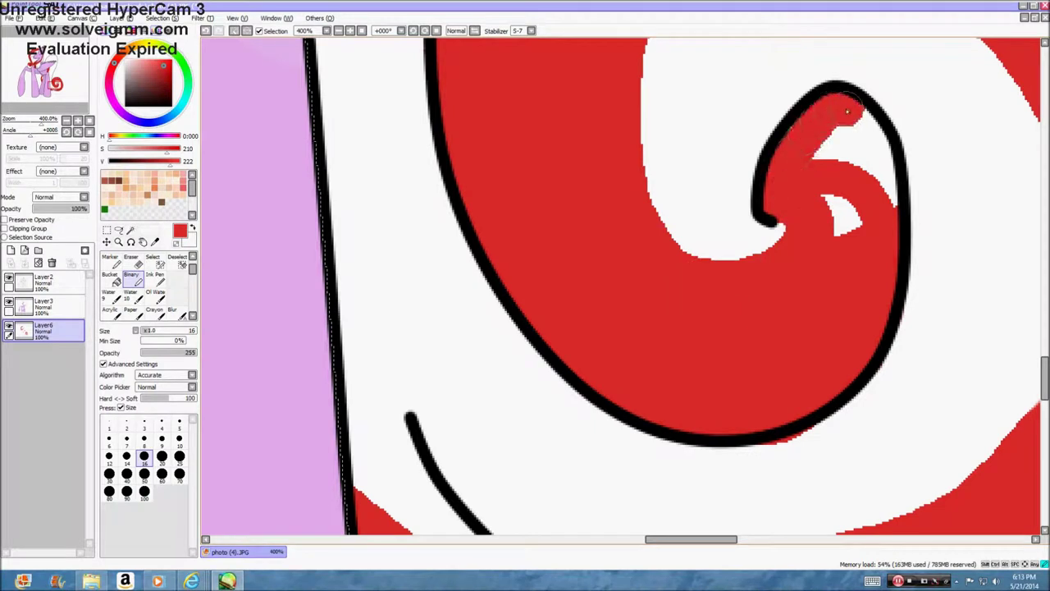
left_click_drag(884, 223, 832, 156)
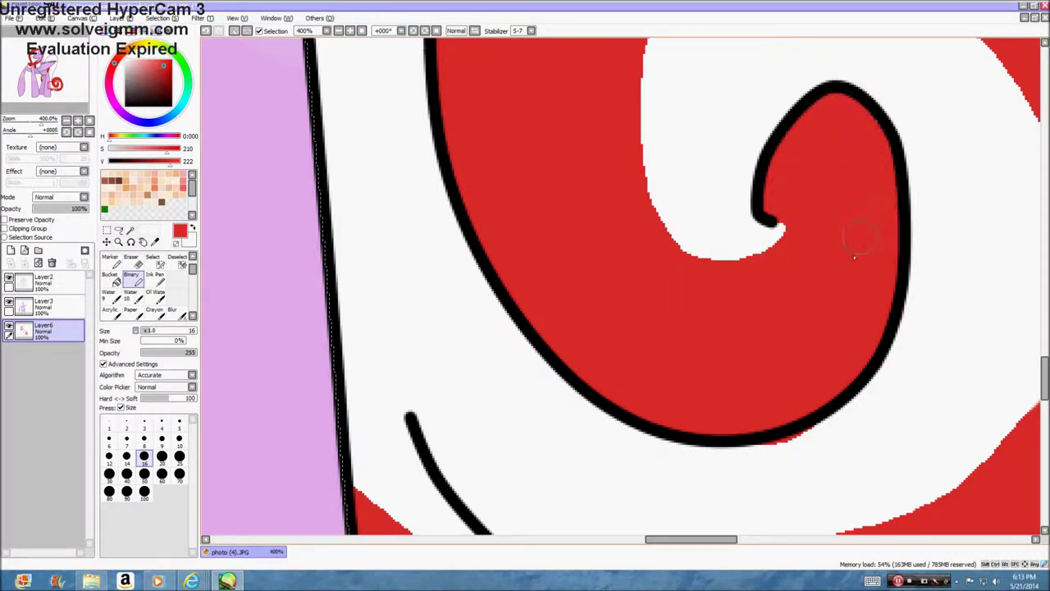
key("e")
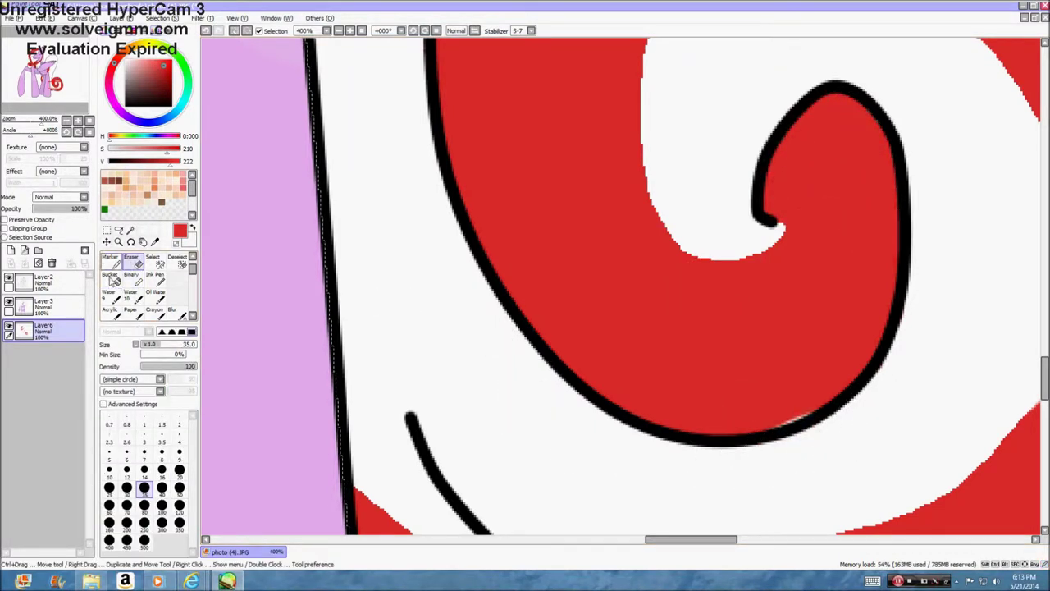
left_click(132, 269)
scroll(762, 402, "down", 7)
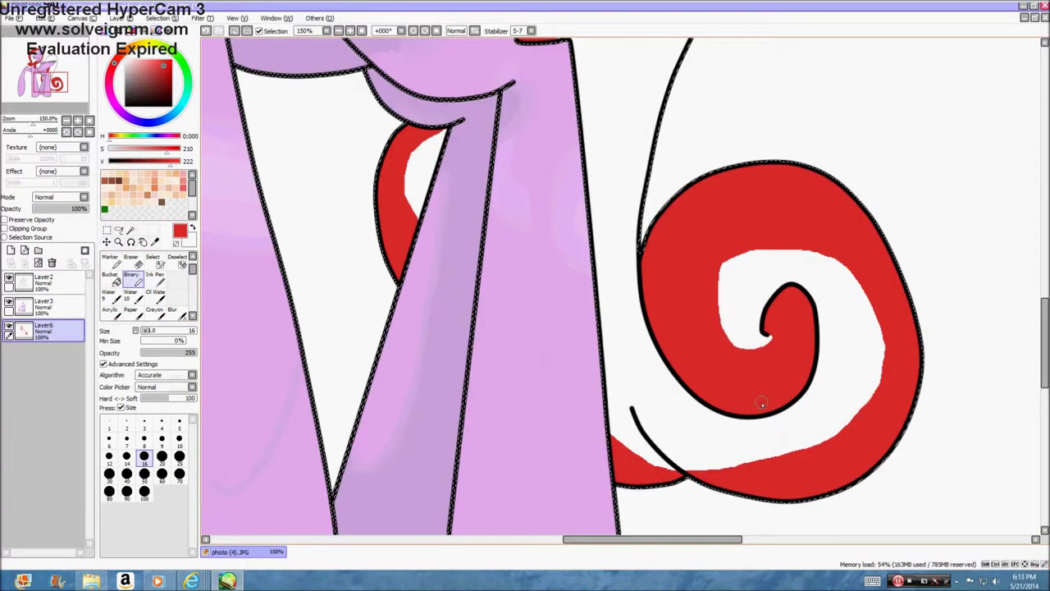
Erase the stray red between the front mane strand and the neck, and the leftover green speck, with the Eraser at size 35
scroll(414, 197, "up", 2)
scroll(369, 260, "up", 3)
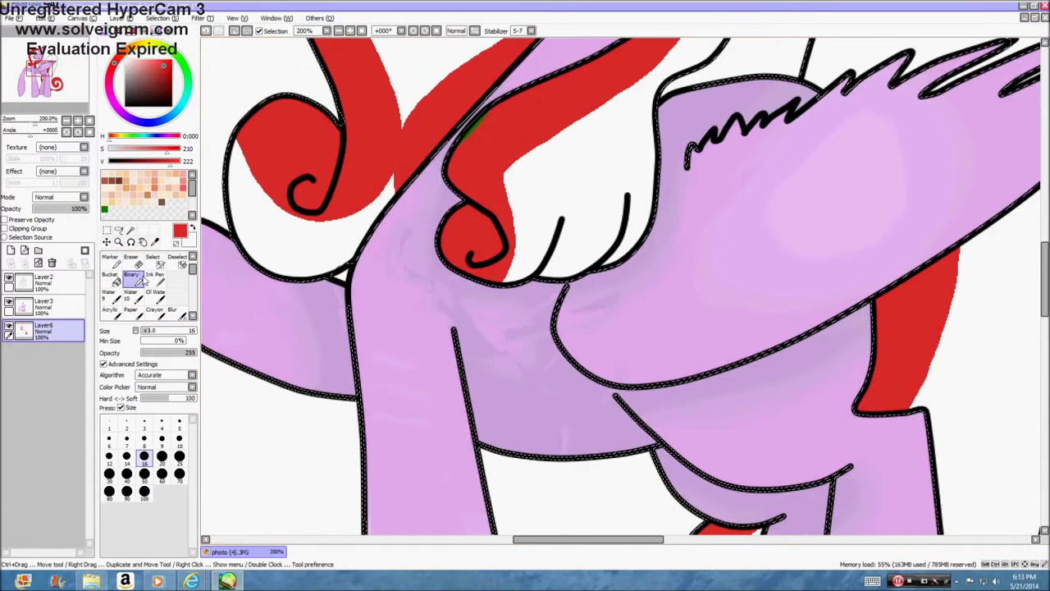
key("e")
mouse_move(428, 103)
left_mouse_down()
mouse_move(430, 133)
mouse_move(460, 81)
mouse_move(460, 146)
mouse_move(491, 116)
mouse_move(464, 163)
left_mouse_up()
left_click(51, 284)
left_click(206, 32)
left_click(51, 306)
left_click_drag(491, 113, 514, 169)
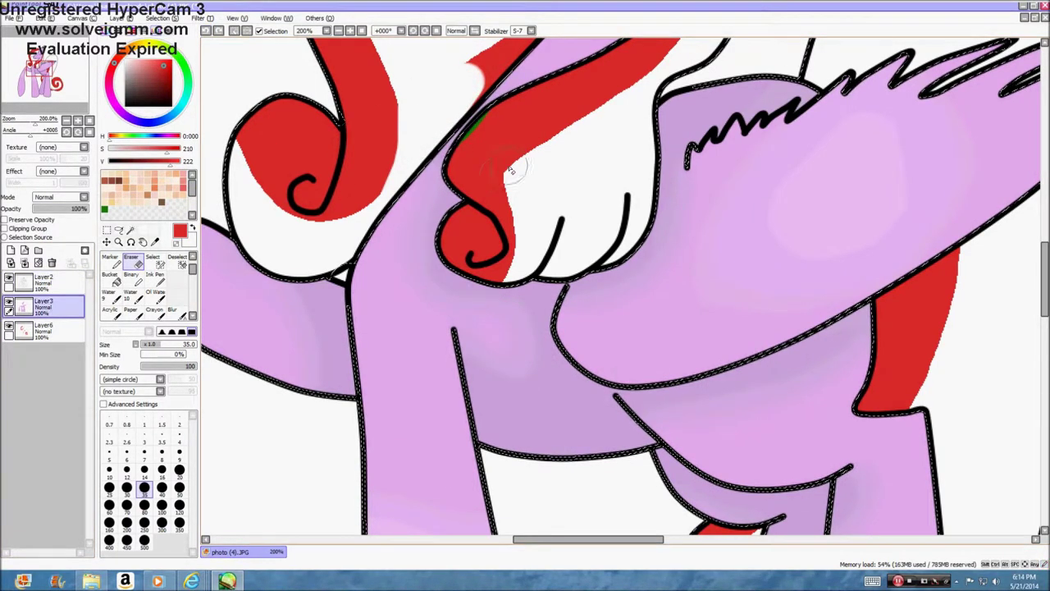
left_click(59, 284)
left_click(71, 328)
scroll(482, 56, "up", 3)
left_click_drag(481, 58, 457, 127)
scroll(436, 163, "down", 4)
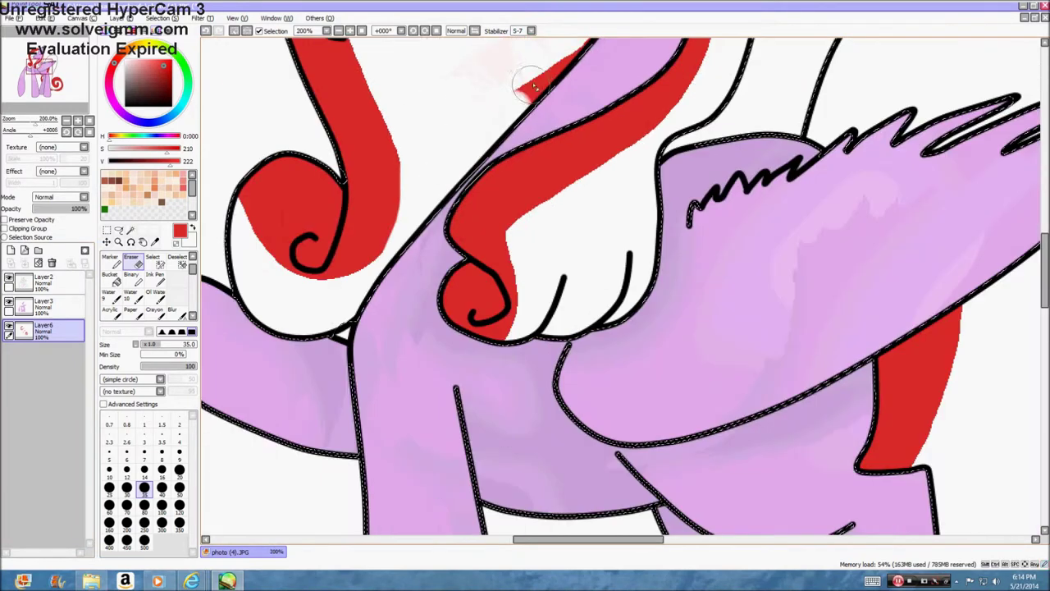
Smooth the inner edge of the red stripe on the mane's front strand with the Binary tool at size 16
left_click(133, 280)
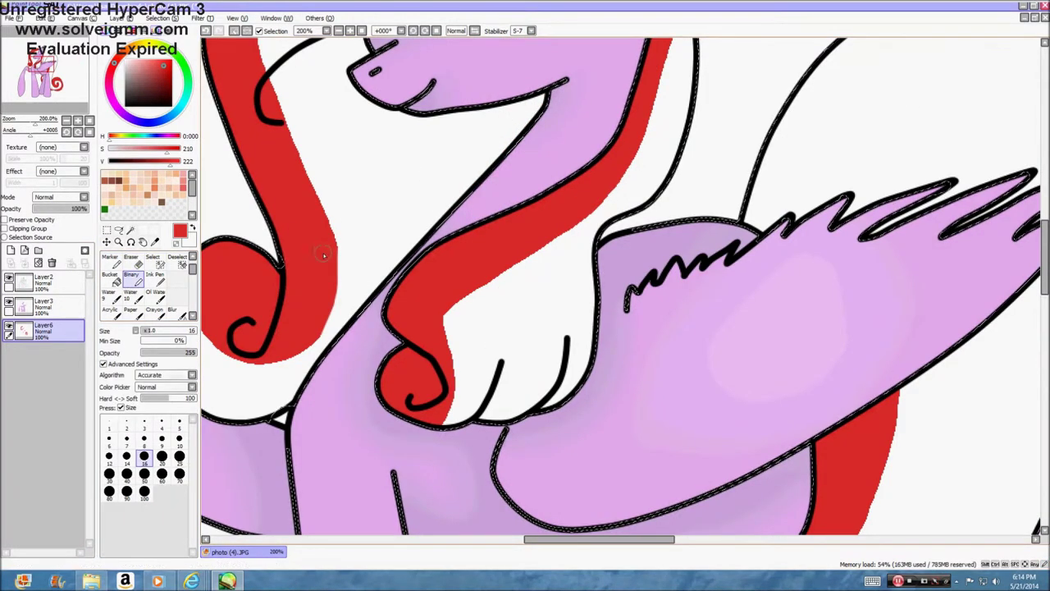
scroll(341, 247, "up", 3)
mouse_move(303, 492)
left_mouse_down()
mouse_move(353, 358)
mouse_move(339, 255)
left_mouse_up()
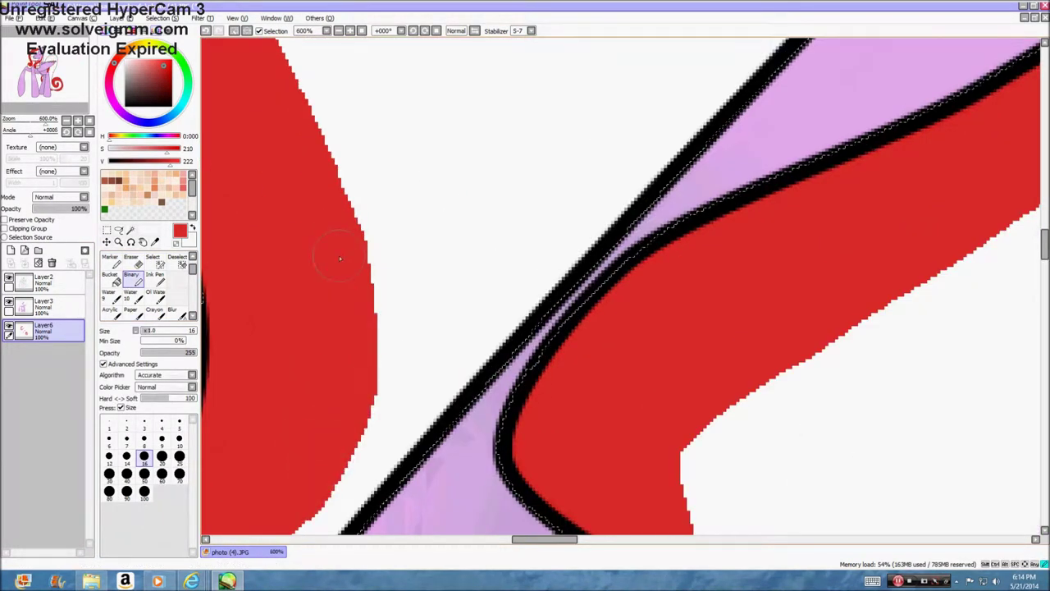
scroll(675, 328, "down", 8)
scroll(583, 426, "up", 1)
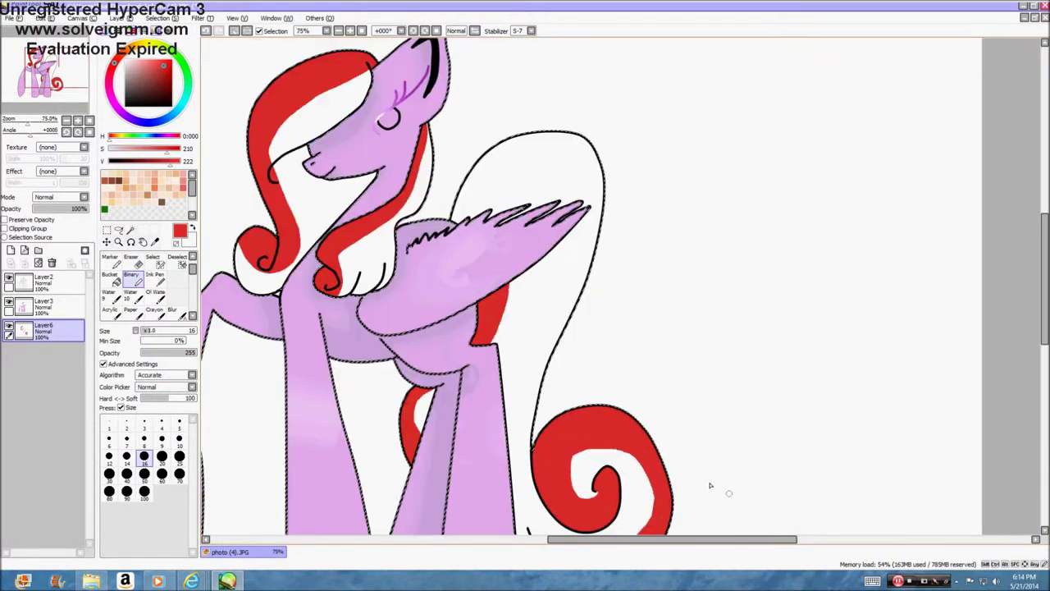
Add a layer beneath Layer6 and paint yellow stripes (saturation 249, value 255) beside the red in both mane strands, Binary size 50
left_click(11, 249)
left_click(148, 44)
left_click(171, 60)
left_click(145, 474)
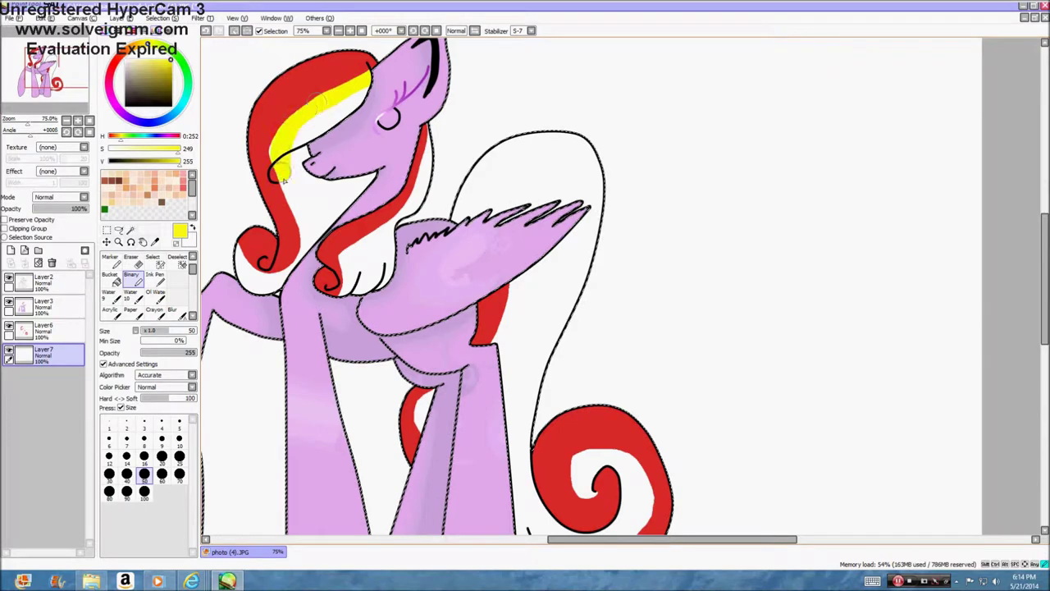
mouse_move(280, 160)
left_mouse_down()
mouse_move(312, 233)
mouse_move(234, 258)
left_mouse_up()
mouse_move(394, 72)
left_mouse_down()
mouse_move(433, 128)
mouse_move(420, 184)
left_mouse_up()
Paint yellow stripes beside the red throughout the tail with the Binary tool at size 100
scroll(394, 271, "down", 2)
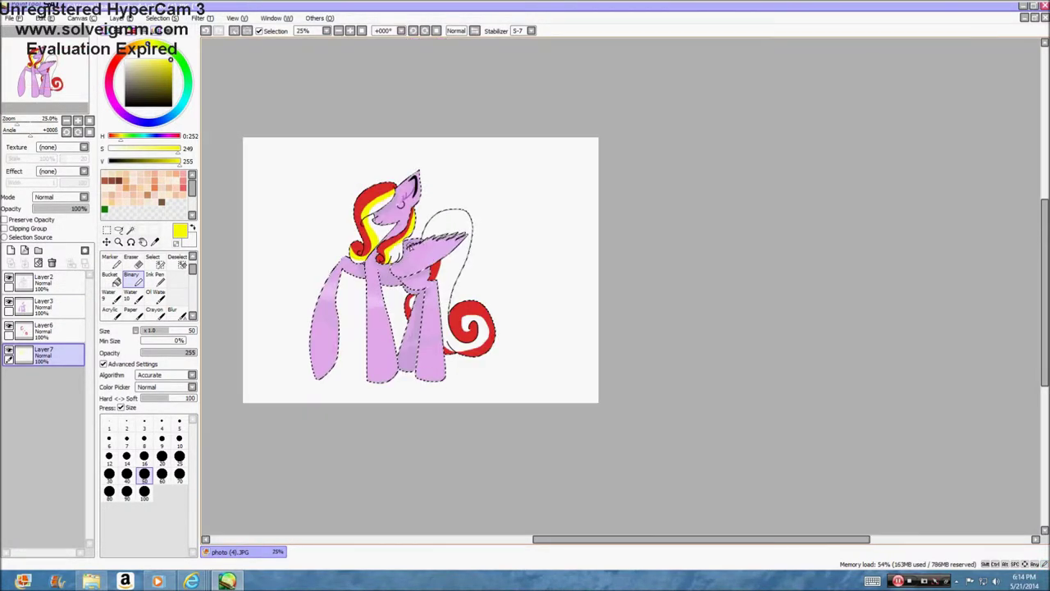
scroll(422, 268, "up", 1)
left_click(144, 492)
left_click_drag(460, 291, 457, 297)
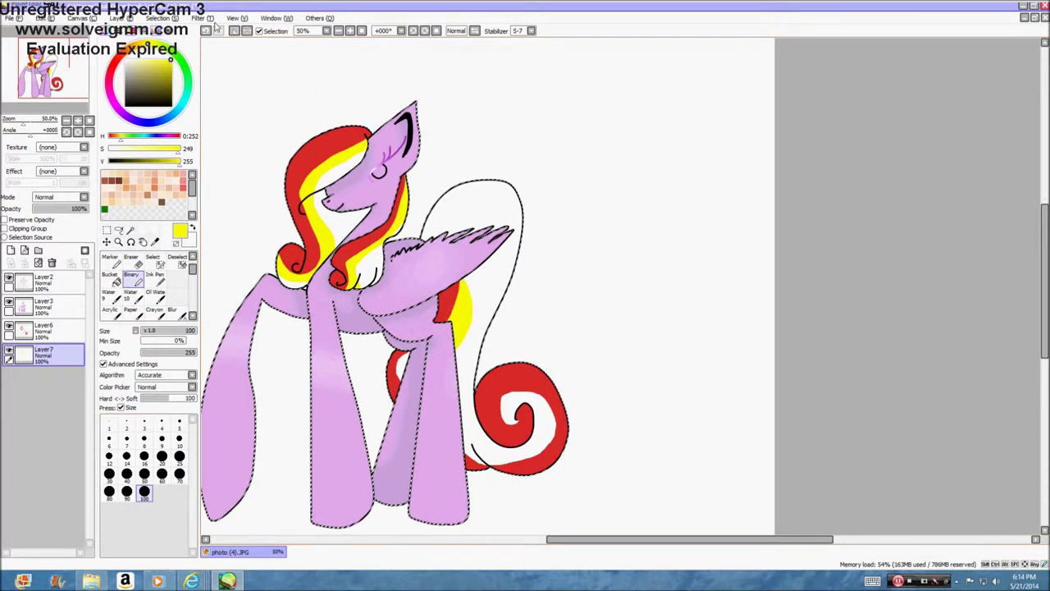
left_click_drag(504, 410, 510, 418)
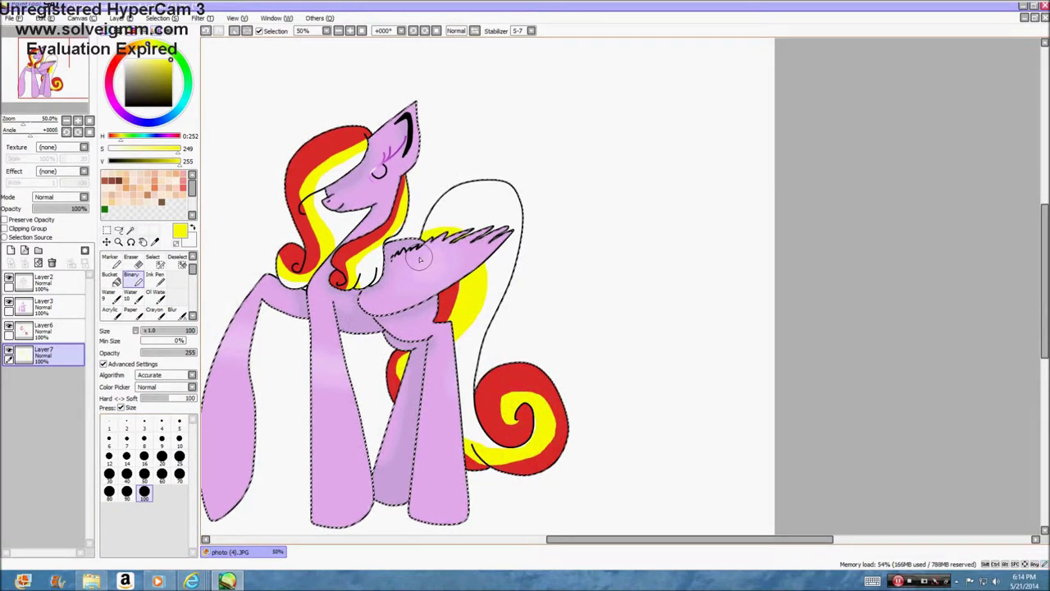
Add a layer beneath Layer7 and paint purple stripes (saturation 165, value 228) beside the yellow in the mane and tail
left_click(10, 250)
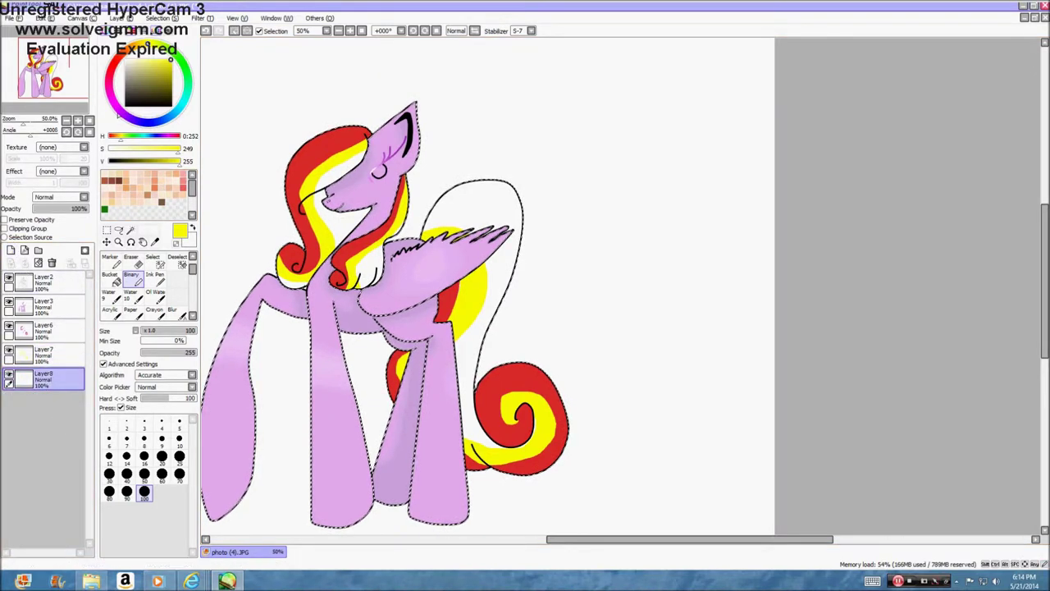
left_click(119, 115)
left_click(160, 66)
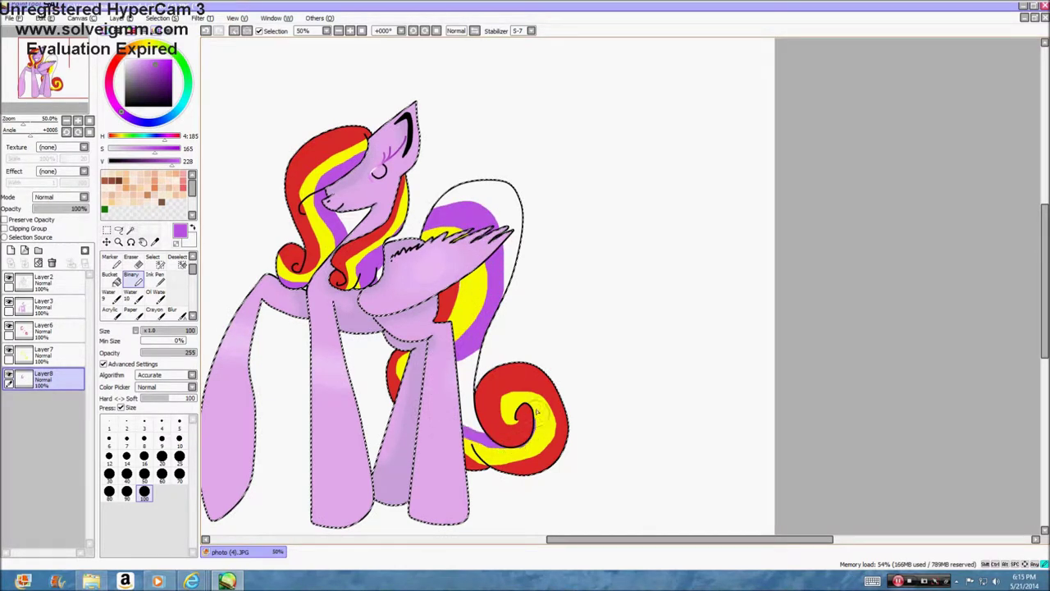
left_click(154, 242)
left_click(291, 270)
left_click(66, 354)
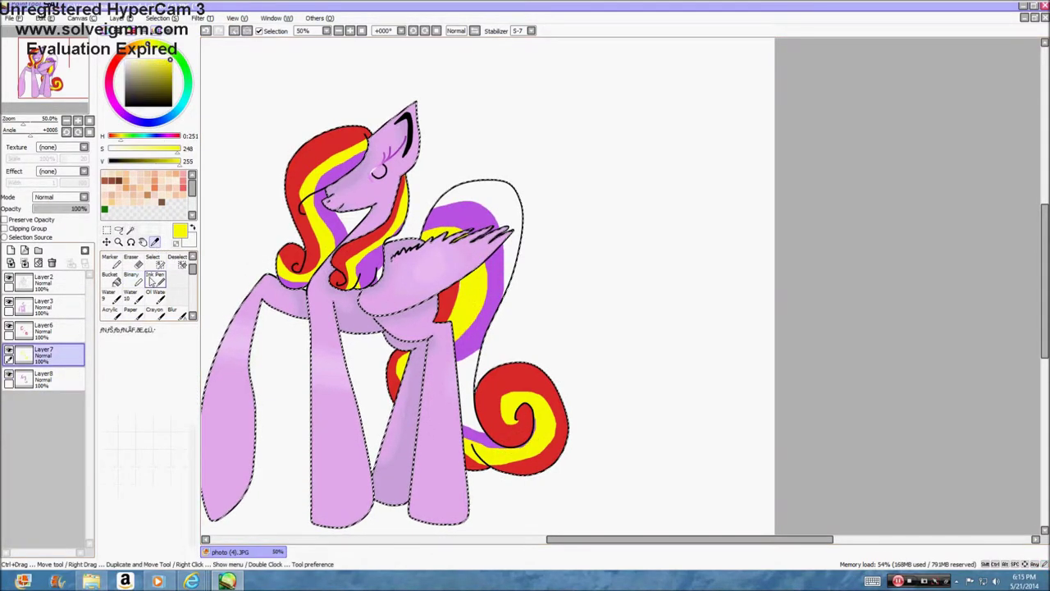
left_click(135, 280)
Add a layer beneath Layer8 and paint stripes in the mane's sampled red beside the purple in the mane and tail, Binary size 100
left_click(154, 243)
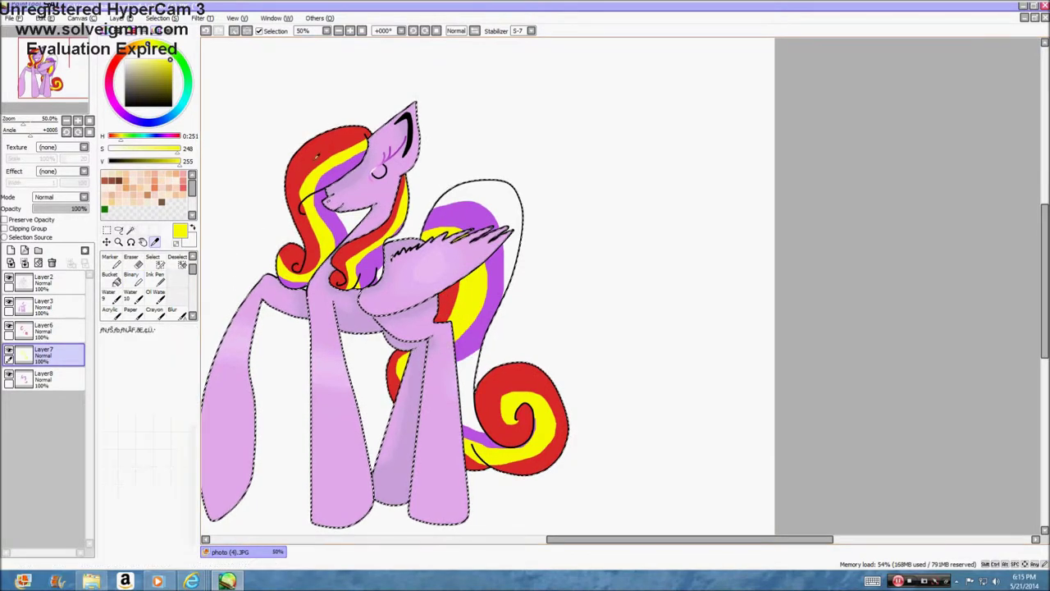
left_click(289, 252)
left_click(47, 380)
left_click(11, 251)
left_click_drag(36, 379, 39, 410)
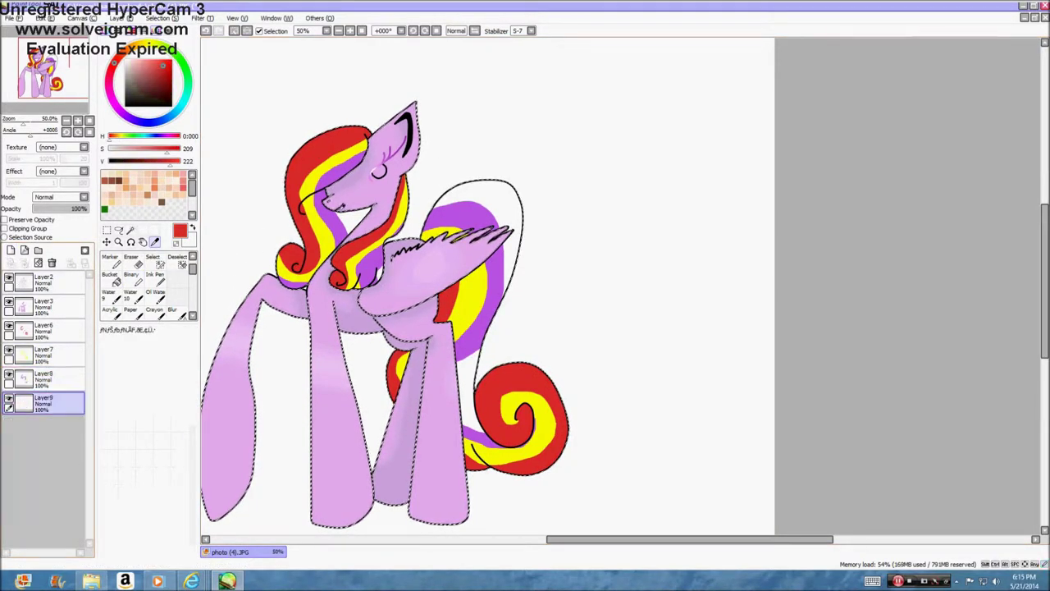
left_click(130, 284)
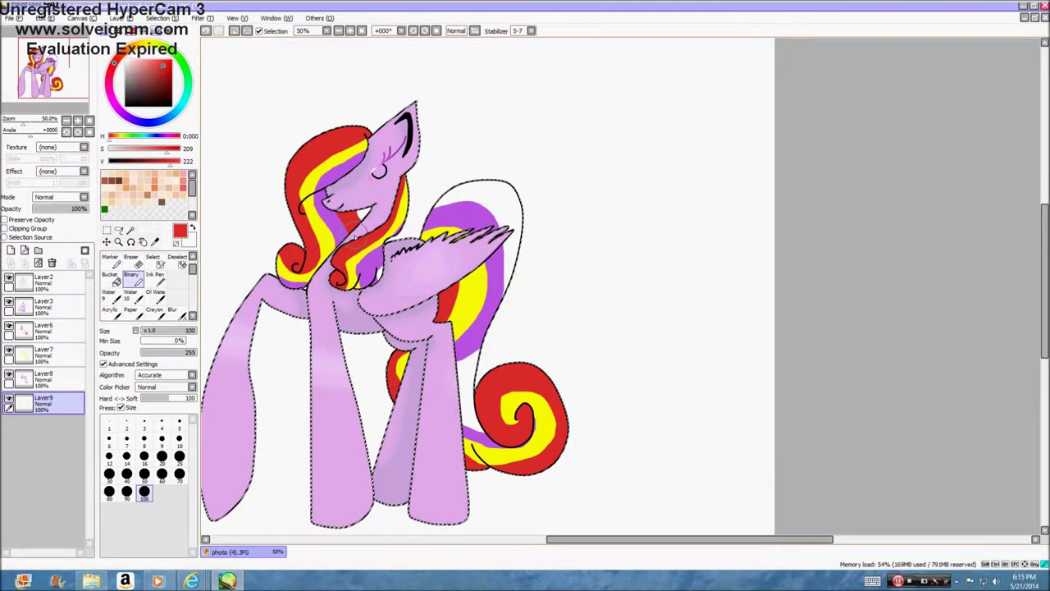
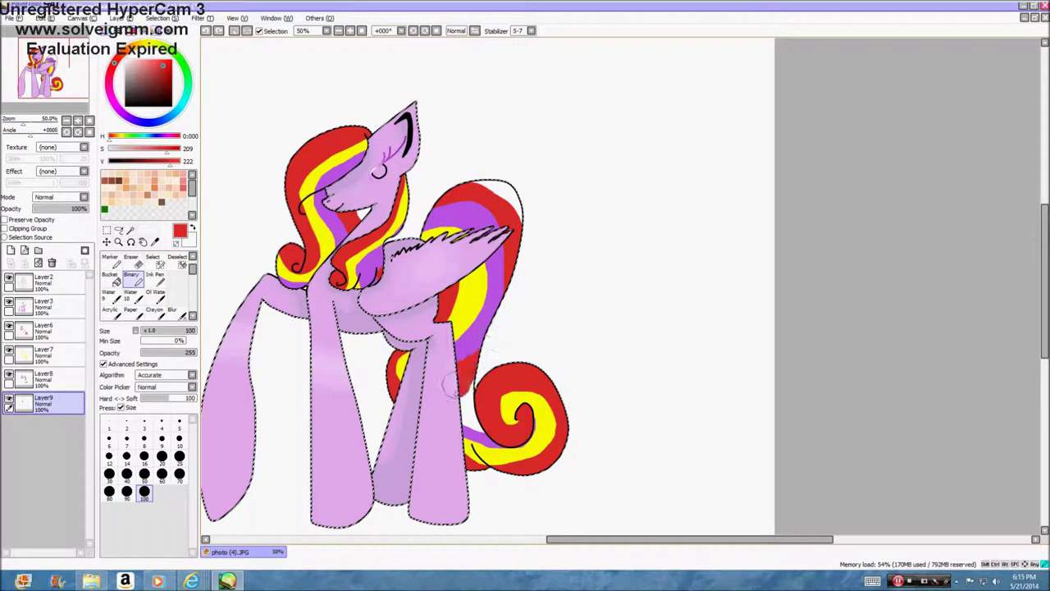
Add a layer beneath Layer9 and fill the remaining white areas of the mane and tail with yellow sampled from the mane
left_click(155, 242)
left_click(320, 230)
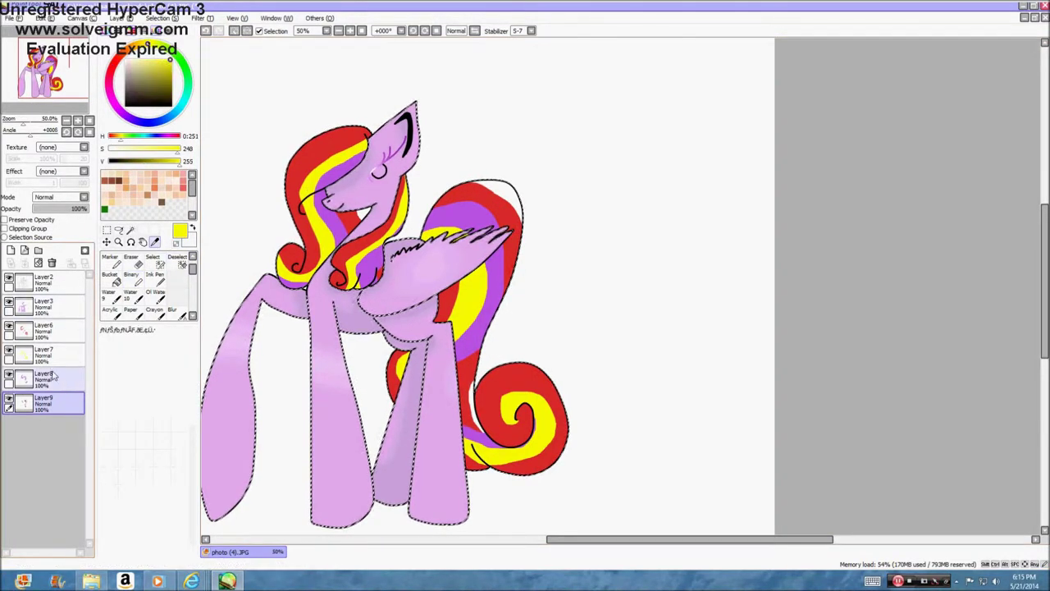
left_click(12, 250)
left_click_drag(58, 404, 63, 430)
left_click(133, 279)
left_click_drag(485, 182, 517, 228)
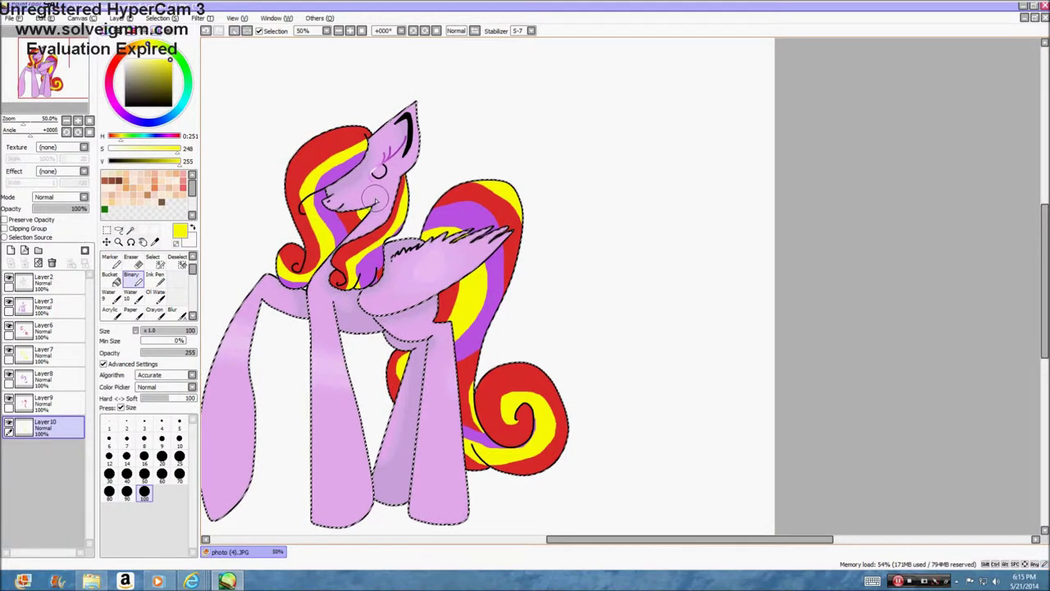
Merge the mane and tail stripe layers from Layer6 down into Layer10
left_click(39, 333)
left_click(27, 263)
left_click(27, 263)
left_click(27, 263)
left_click(27, 263)
Add a layer above Layer10 and paint the small mane tip in front of the ear dark green, Binary size 50
left_click(12, 251)
left_click(104, 209)
scroll(345, 144, "up", 4)
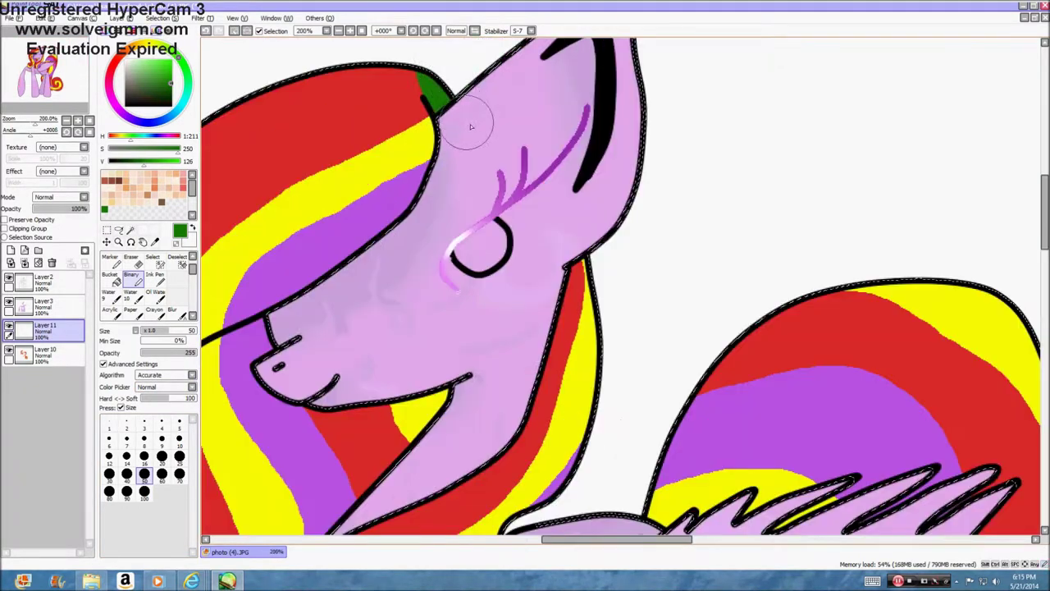
Paint dark green over the front mane below the muzzle and across its large lower curl, Binary size 50
scroll(466, 121, "down", 4)
scroll(427, 187, "up", 5)
mouse_move(456, 141)
left_mouse_down()
mouse_move(371, 185)
mouse_move(337, 220)
mouse_move(437, 276)
mouse_move(446, 399)
left_mouse_up()
scroll(451, 353, "down", 4)
scroll(426, 389, "up", 5)
mouse_move(588, 144)
left_mouse_down()
mouse_move(520, 340)
mouse_move(445, 470)
mouse_move(243, 461)
mouse_move(215, 332)
mouse_move(303, 246)
mouse_move(354, 305)
mouse_move(349, 383)
mouse_move(320, 343)
mouse_move(284, 419)
mouse_move(294, 452)
mouse_move(386, 488)
left_mouse_up()
left_click_drag(299, 245, 373, 345)
scroll(373, 345, "down", 4)
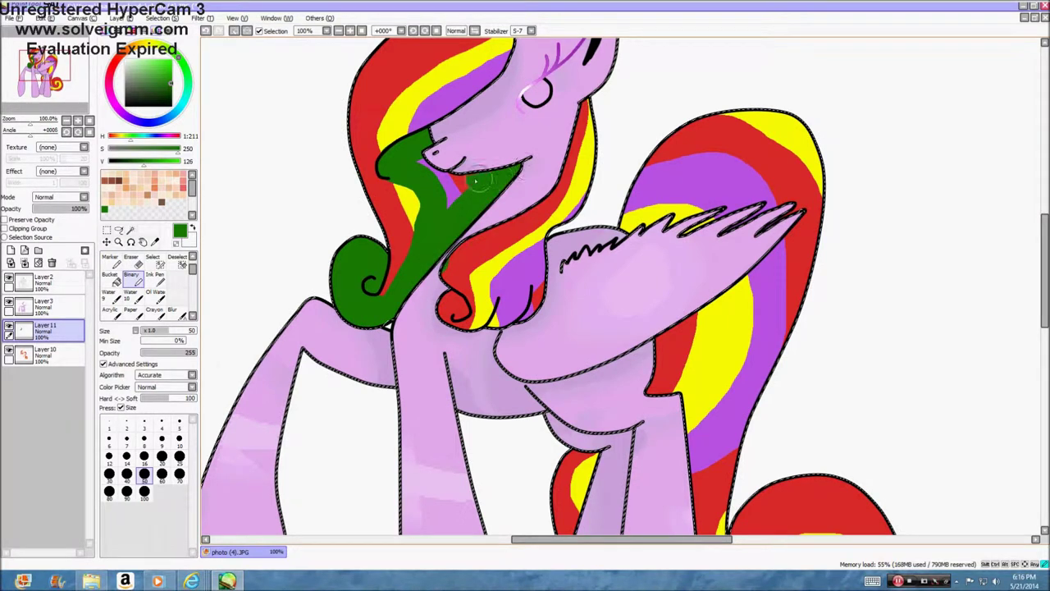
Paint the small curl and lower tips of the neck's mane lock dark green with the Binary brush at size 50
key("e")
scroll(461, 256, "up", 3)
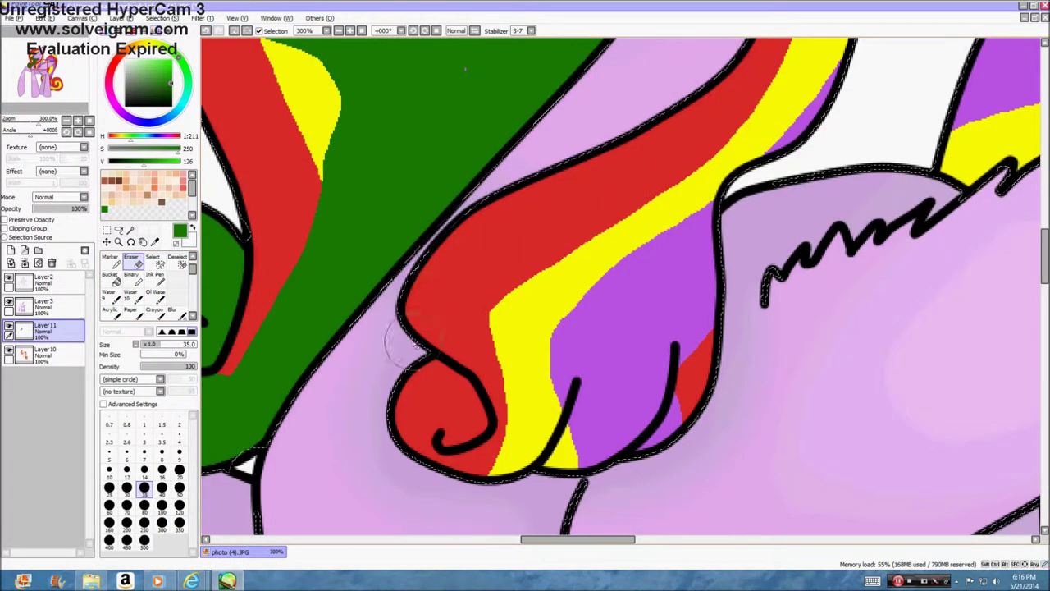
key("n")
scroll(466, 70, "down", 4)
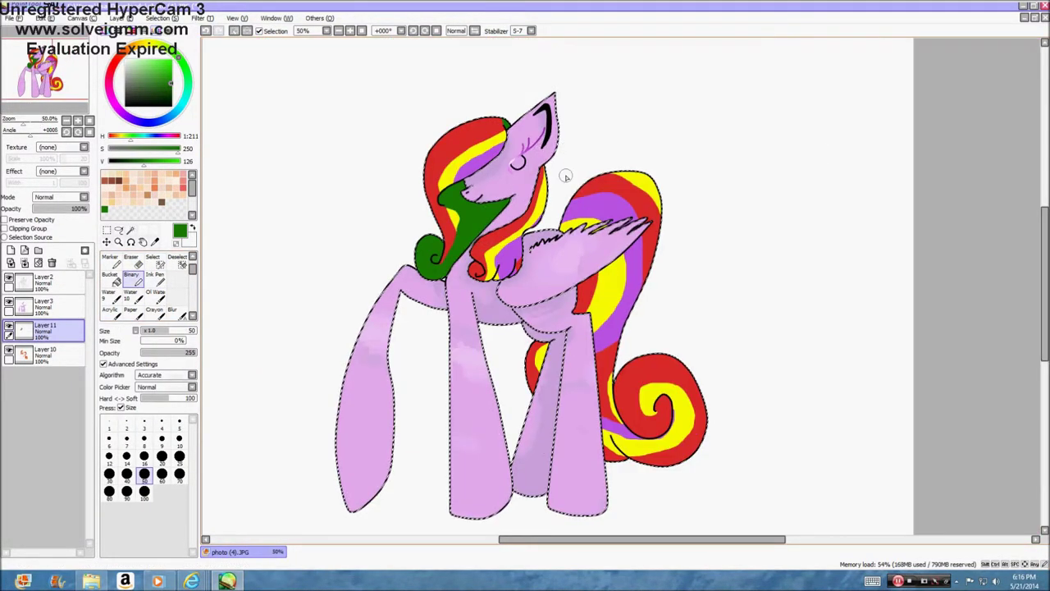
scroll(525, 138, "up", 2)
scroll(331, 469, "up", 3)
mouse_move(312, 460)
left_mouse_down()
mouse_move(263, 430)
mouse_move(246, 447)
mouse_move(279, 472)
left_mouse_up()
mouse_move(443, 513)
left_mouse_down()
mouse_move(480, 434)
mouse_move(649, 352)
mouse_move(582, 498)
left_mouse_up()
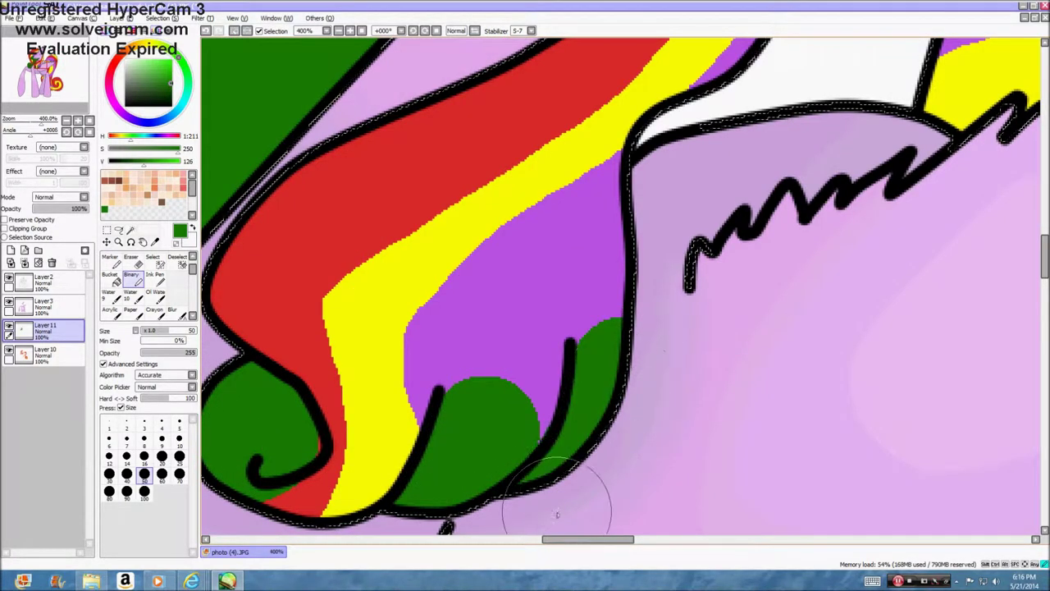
Paint dark green along the tail where it meets the wing and down to the rump
scroll(589, 420, "down", 1)
mouse_move(722, 283)
left_mouse_down()
mouse_move(952, 272)
mouse_move(915, 402)
mouse_move(870, 400)
left_mouse_up()
left_click_drag(926, 302, 825, 304)
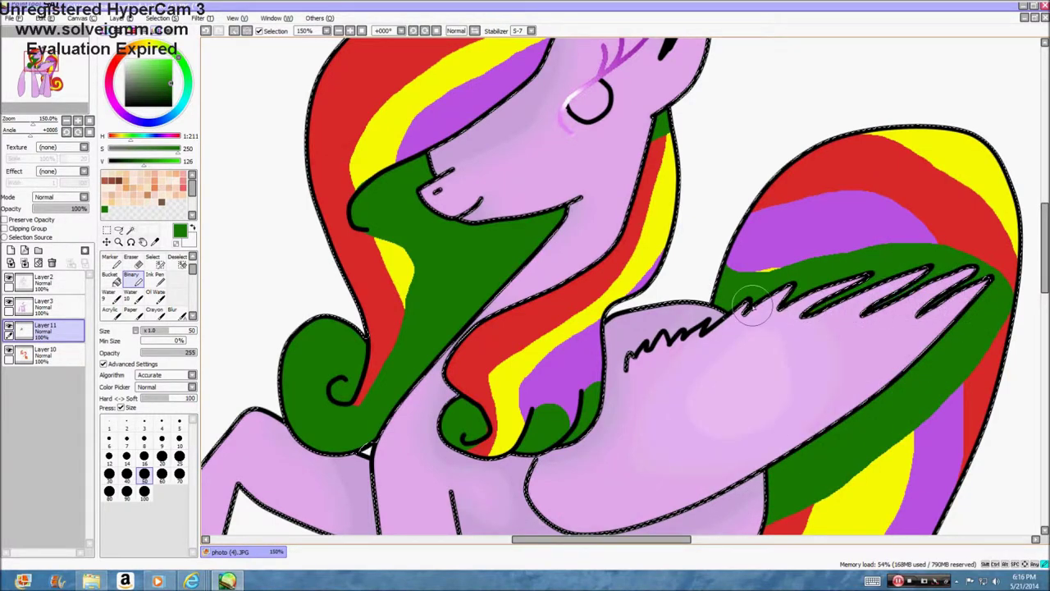
scroll(670, 298, "down", 3)
scroll(724, 420, "up", 4)
left_click_drag(652, 233, 707, 274)
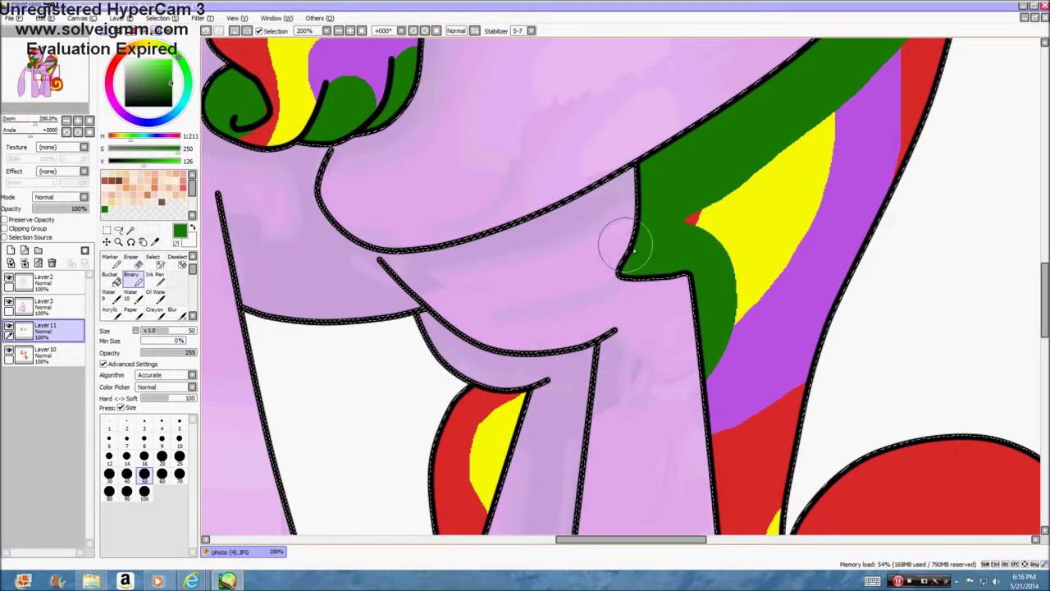
Paint dark green down the tail's edge beside the hind leg and over the tail section showing between the legs
scroll(657, 238, "down", 2)
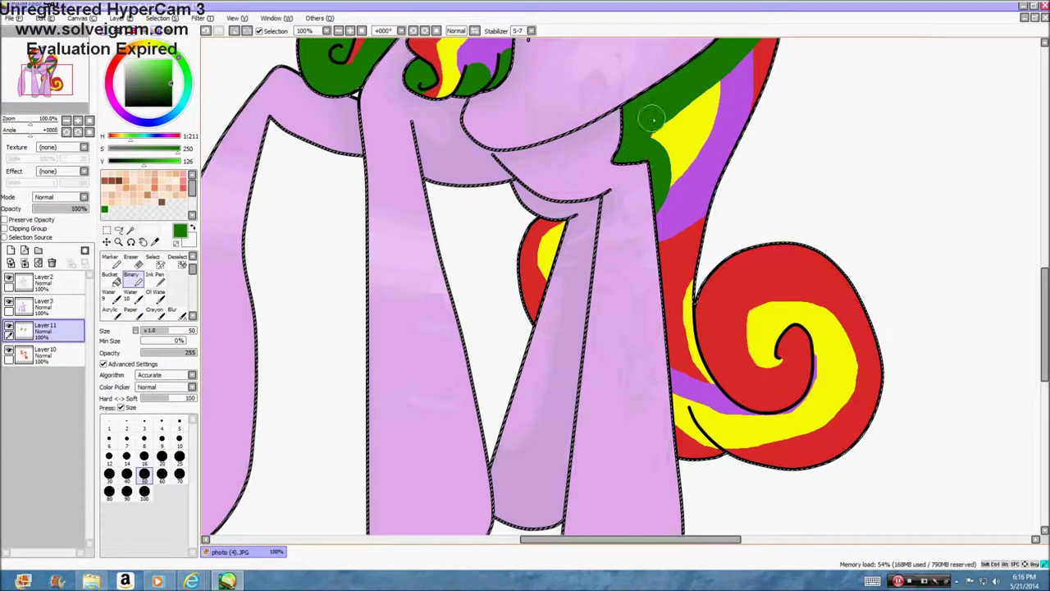
left_click_drag(645, 218, 660, 239)
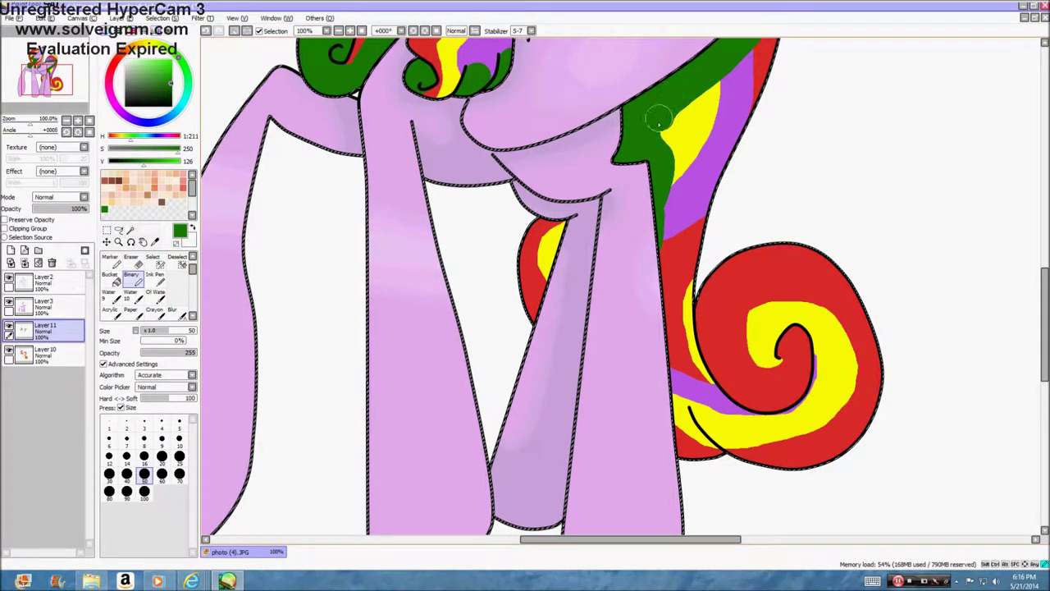
mouse_move(669, 203)
left_mouse_down()
mouse_move(665, 311)
mouse_move(688, 438)
left_mouse_up()
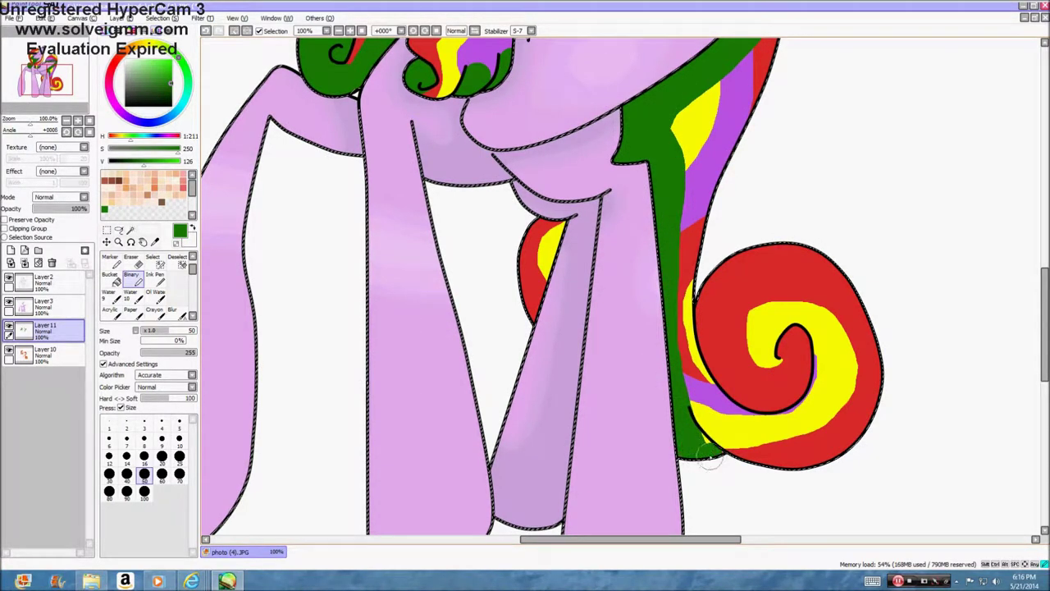
left_click(547, 235)
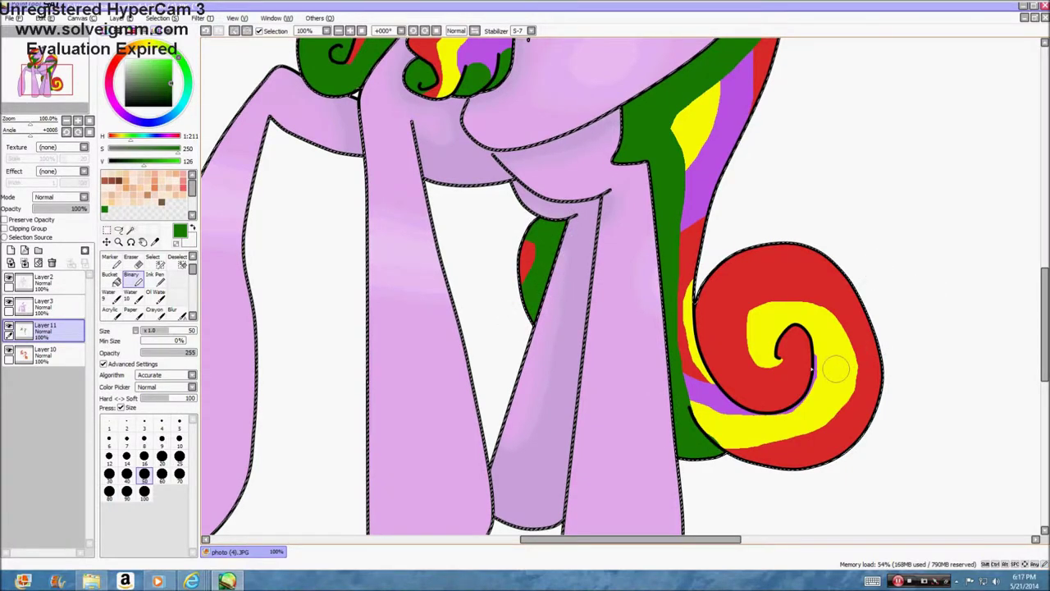
Paint dark green over the upper edge and inner turn of the tail's spiral curl
scroll(735, 309, "up", 4)
mouse_move(736, 310)
left_mouse_down()
mouse_move(745, 274)
mouse_move(773, 348)
mouse_move(584, 433)
mouse_move(524, 106)
left_mouse_up()
scroll(538, 143, "down", 1)
mouse_move(547, 178)
left_mouse_down()
mouse_move(584, 116)
mouse_move(845, 49)
mouse_move(718, 38)
mouse_move(536, 47)
mouse_move(471, 128)
mouse_move(441, 199)
mouse_move(553, 89)
left_mouse_up()
mouse_move(453, 209)
left_mouse_down()
mouse_move(437, 234)
mouse_move(446, 267)
left_mouse_up()
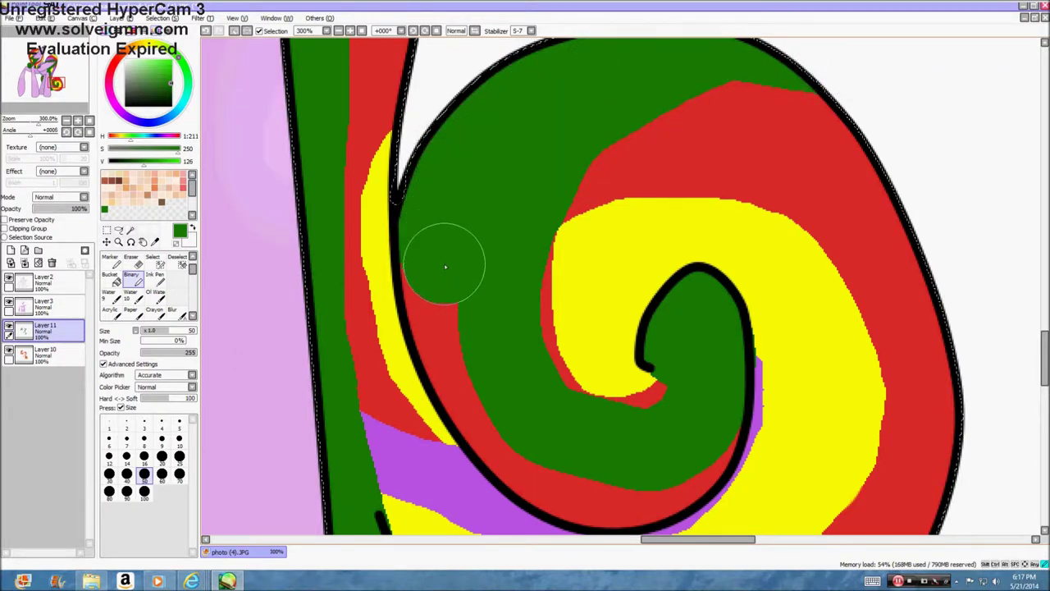
left_click_drag(445, 304, 460, 355)
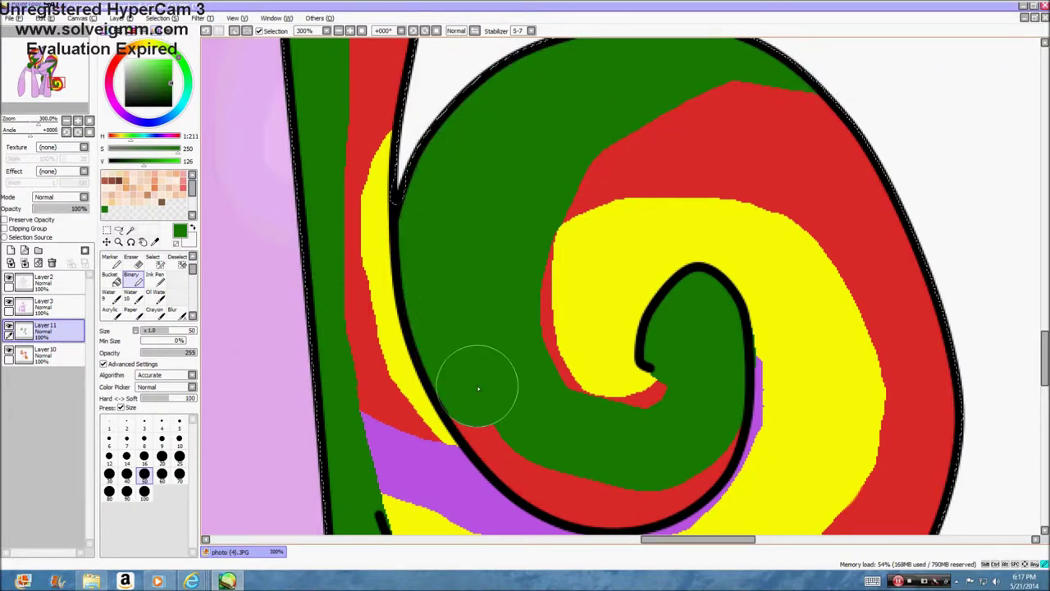
scroll(479, 388, "down", 4)
scroll(507, 433, "up", 4)
mouse_move(409, 253)
left_mouse_down()
mouse_move(452, 312)
mouse_move(535, 348)
mouse_move(600, 329)
left_mouse_up()
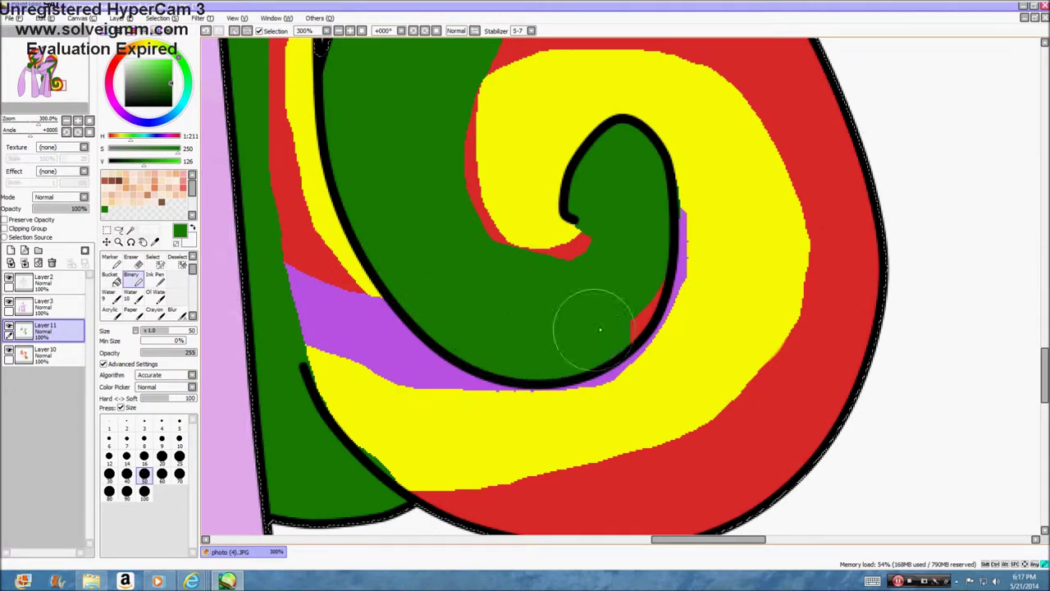
Blend the edges of the dark green areas throughout the mane and tail with the Blur brush at size 80
scroll(600, 329, "down", 5)
left_click(179, 316)
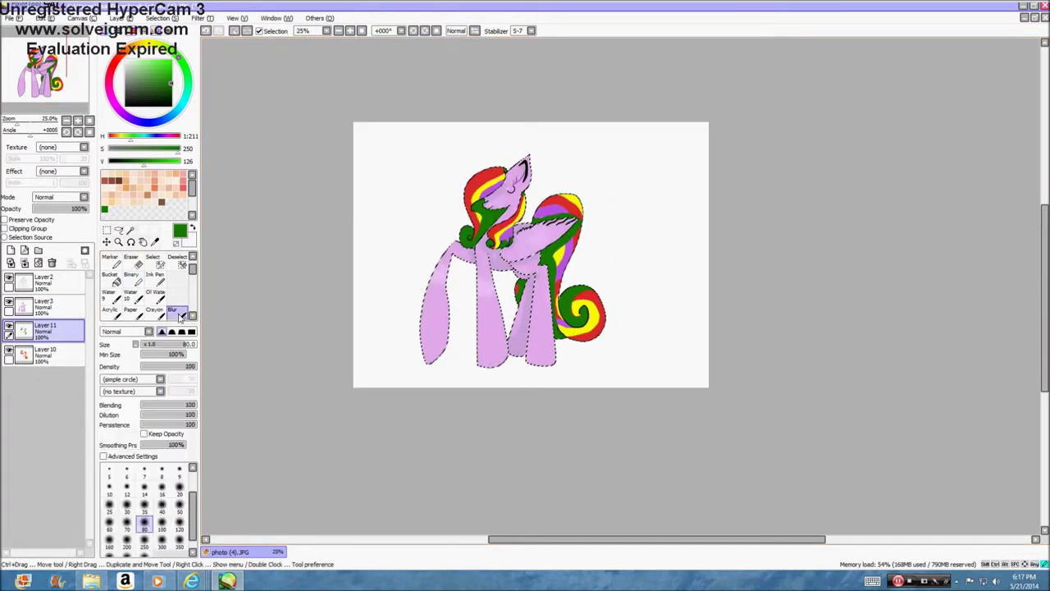
scroll(503, 207, "up", 3)
left_click_drag(411, 209, 426, 261)
mouse_move(475, 325)
left_mouse_down()
mouse_move(482, 349)
mouse_move(531, 310)
mouse_move(538, 327)
mouse_move(562, 312)
left_mouse_up()
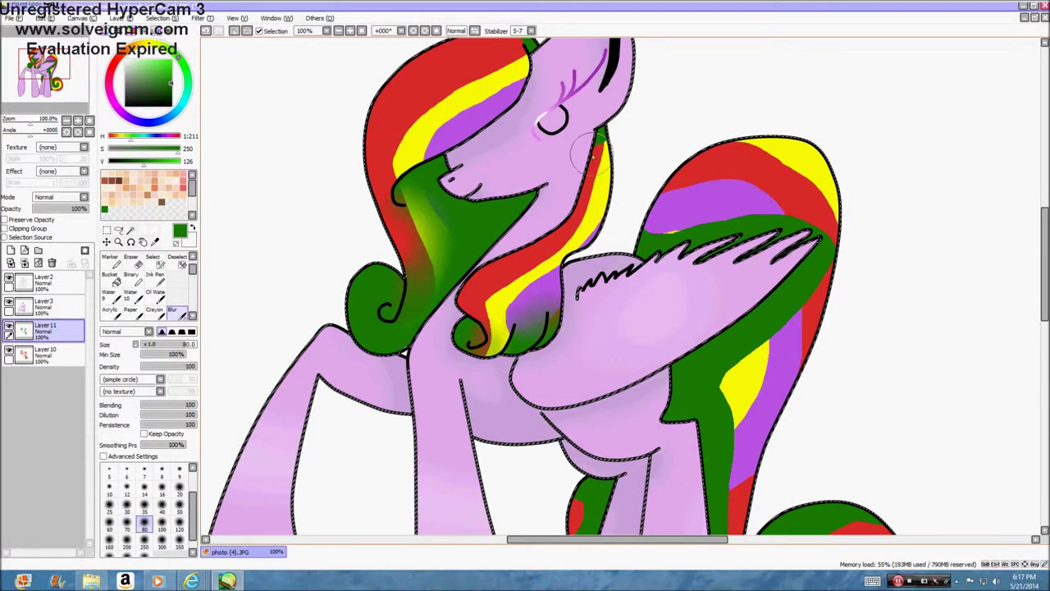
left_click_drag(641, 223, 780, 217)
mouse_move(790, 319)
left_mouse_down()
mouse_move(724, 404)
mouse_move(726, 476)
left_mouse_up()
scroll(683, 432, "up", 1)
mouse_move(682, 433)
left_mouse_down()
mouse_move(640, 267)
mouse_move(654, 408)
mouse_move(716, 515)
mouse_move(865, 398)
mouse_move(803, 407)
mouse_move(752, 329)
mouse_move(906, 235)
mouse_move(724, 325)
mouse_move(779, 399)
left_mouse_up()
left_click_drag(417, 205, 413, 233)
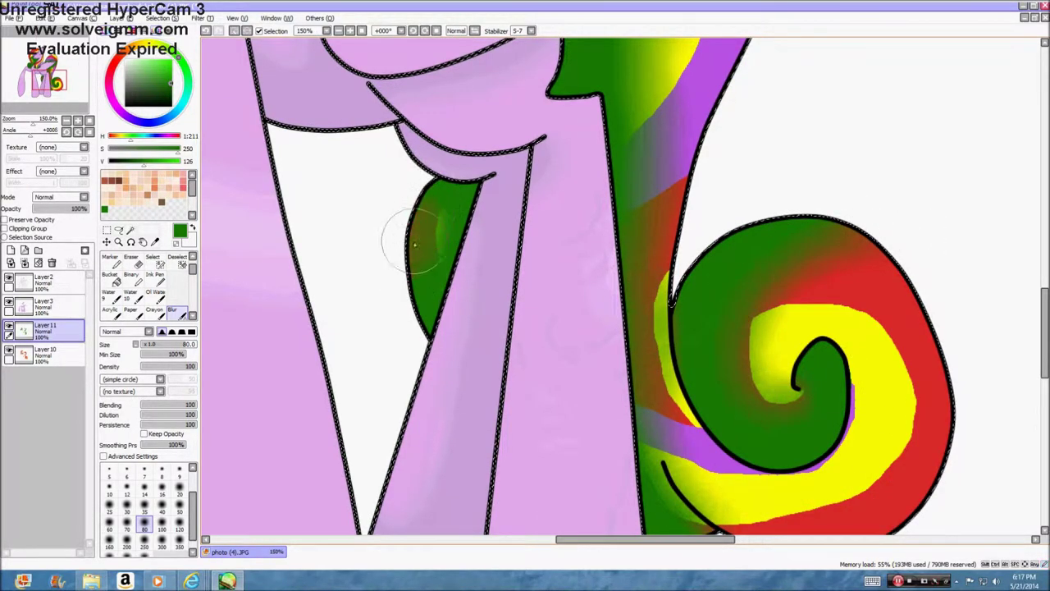
Try Overlay on Layer11, settle on the Multiply blending mode, and set the layer's opacity to 77%
scroll(444, 247, "down", 5)
left_click(82, 197)
left_click(49, 225)
scroll(386, 205, "up", 3)
left_click(83, 197)
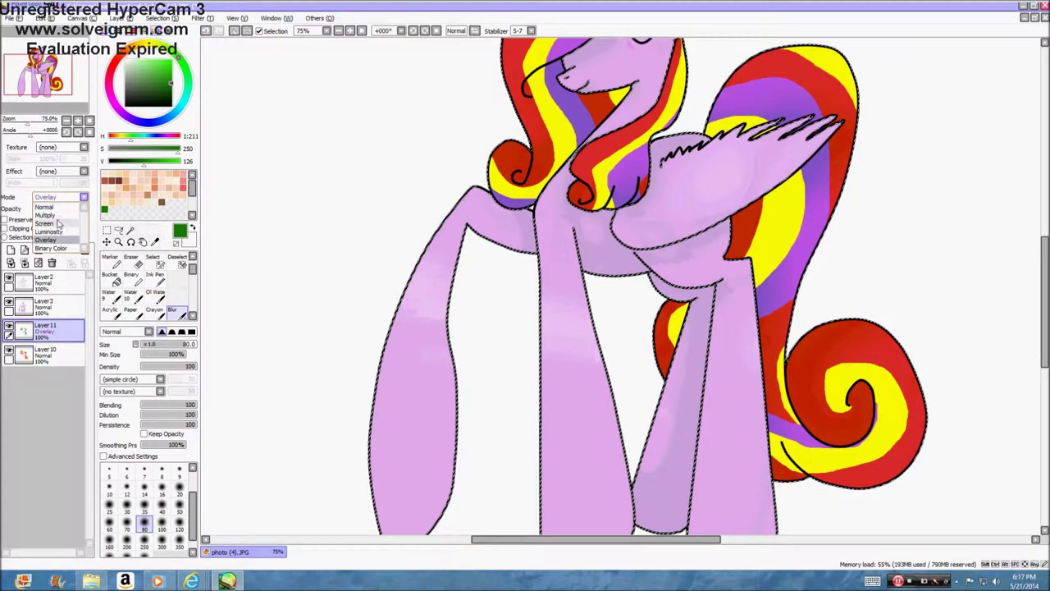
left_click(49, 211)
scroll(505, 287, "down", 1)
mouse_move(85, 209)
left_mouse_down()
mouse_move(66, 213)
mouse_move(90, 211)
left_mouse_up()
Recolour Layer11's shading with Hue and Saturation, setting the hue to -100 and reducing the saturation
left_click(203, 18)
left_click(228, 30)
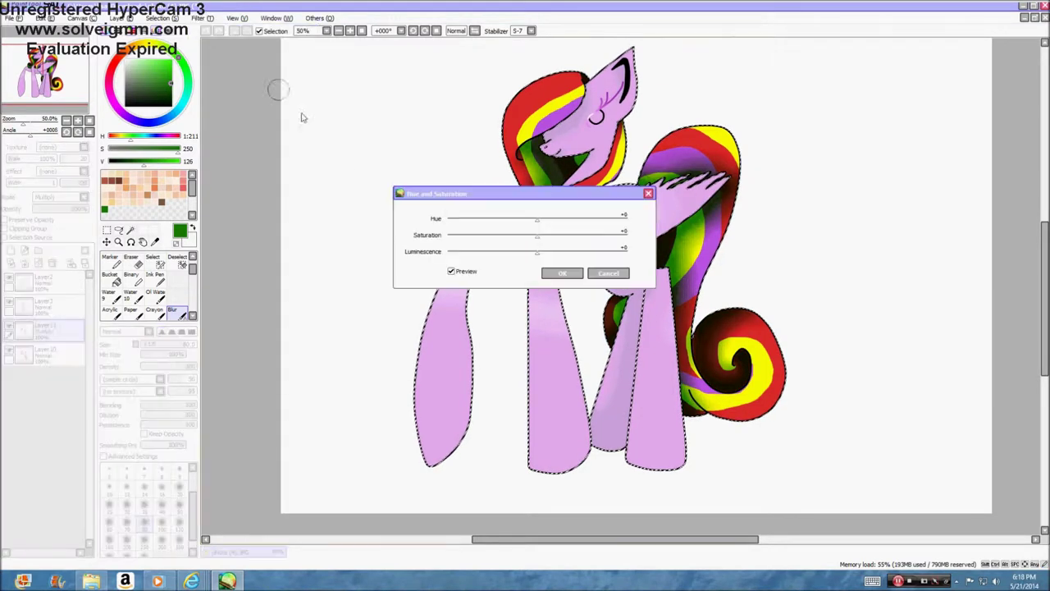
left_click_drag(537, 230, 607, 230)
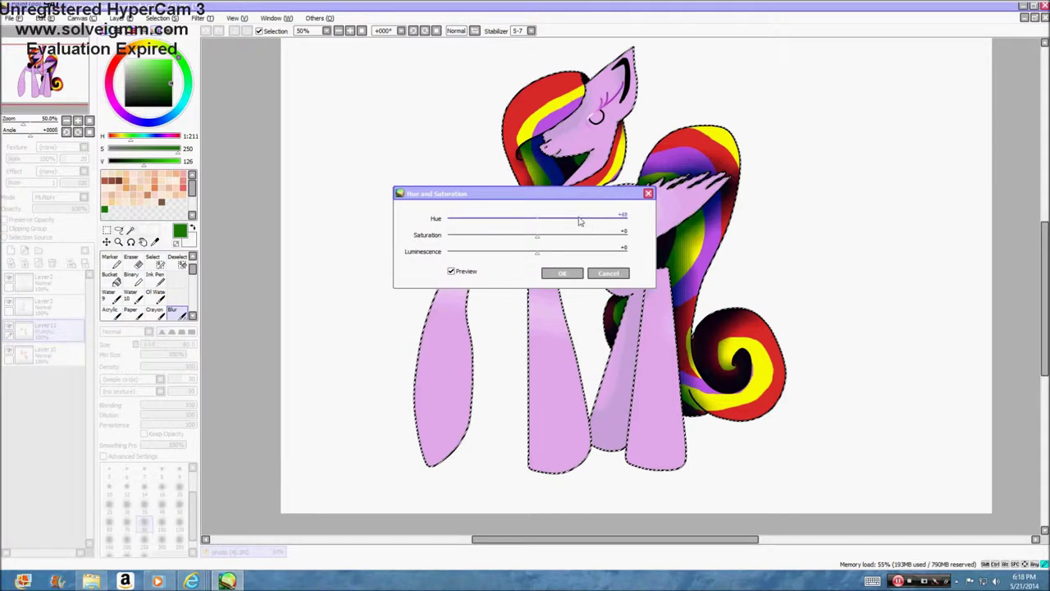
left_click_drag(538, 216, 514, 218)
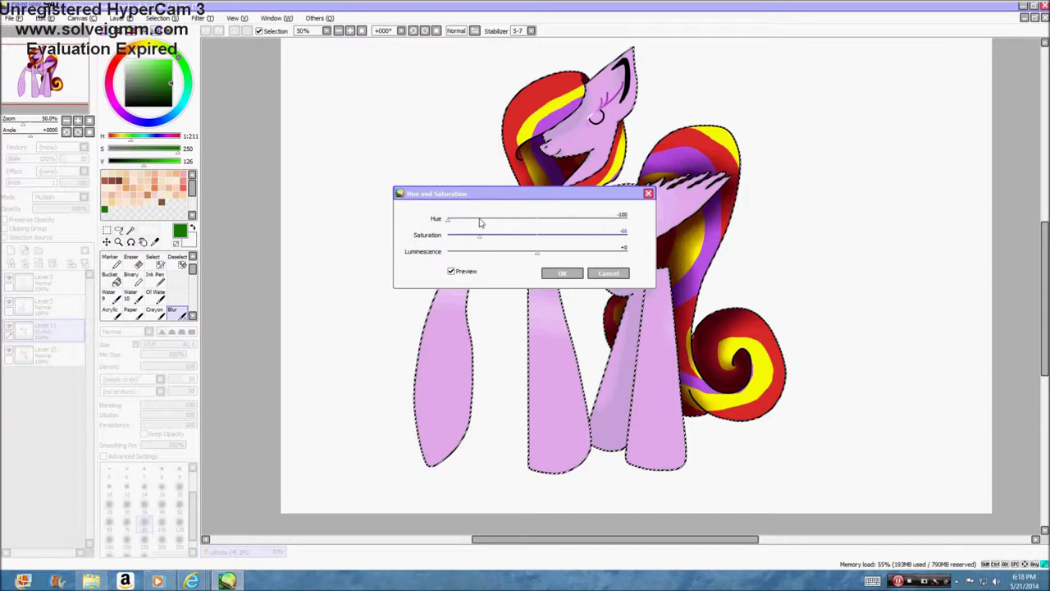
left_click(555, 275)
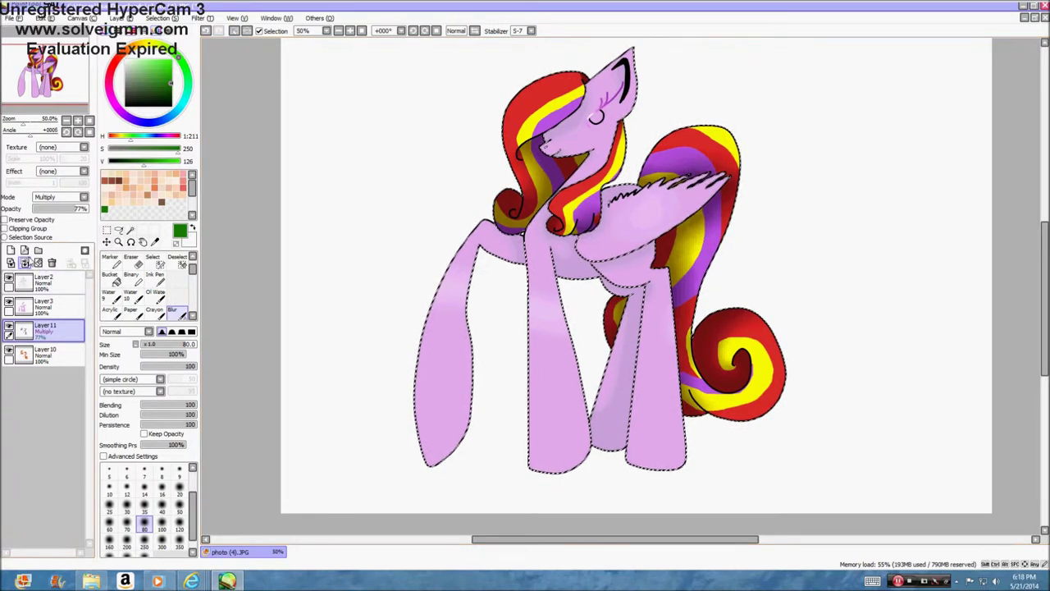
Add a layer above Layer11, pick a light green with S 144 and V 207, and save it as a swatch
left_click(11, 250)
left_click(152, 69)
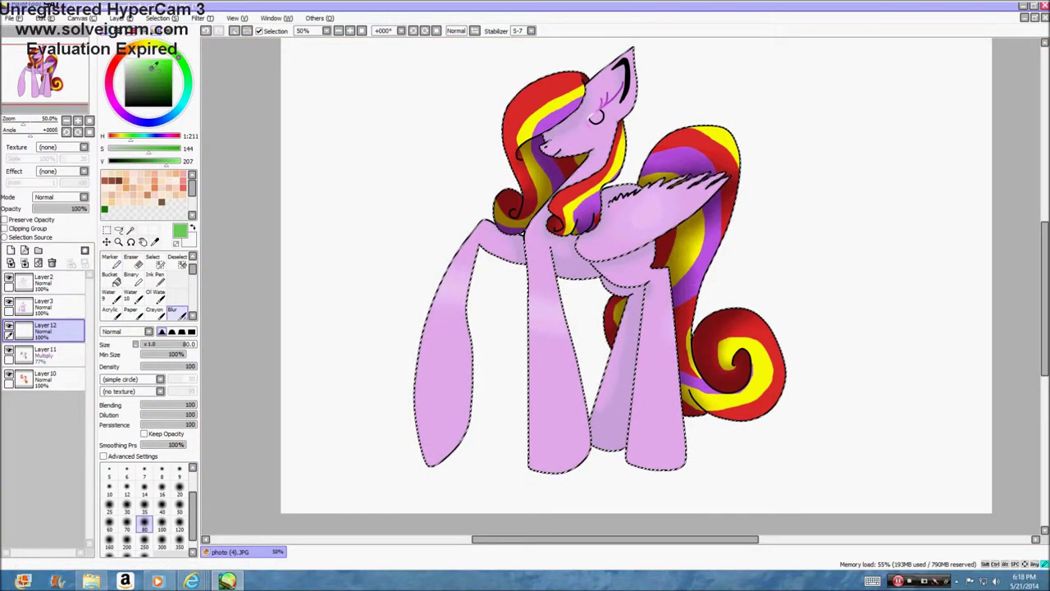
right_click(114, 209)
left_click(126, 233)
Set Layer12 to Luminosity after trying other blending modes, and paint light green highlight bands across the mane and tail, Binary size 100
left_click(131, 278)
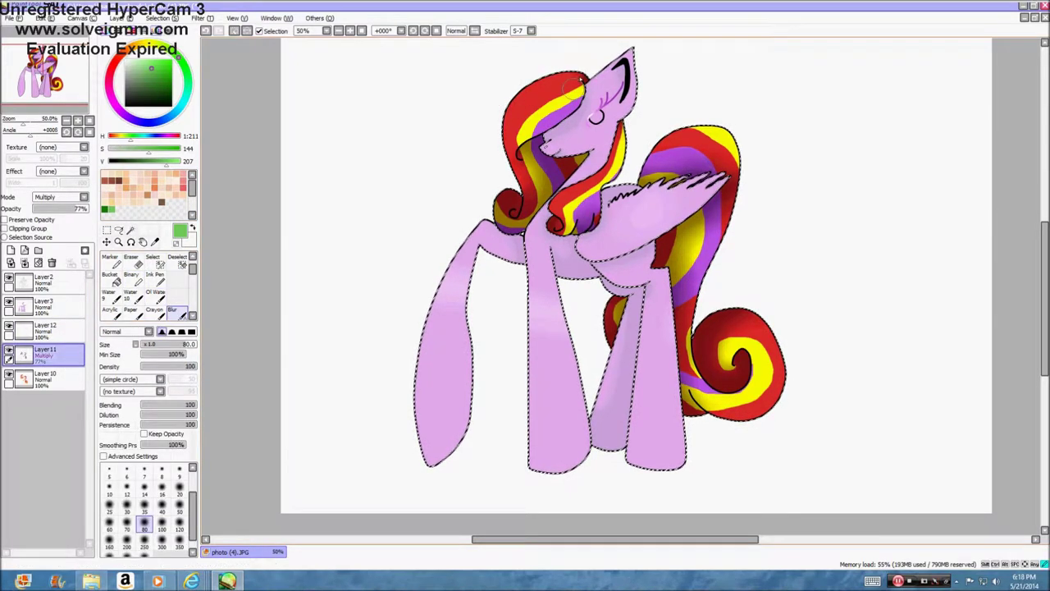
left_click(74, 335)
left_click(136, 282)
left_click(66, 197)
left_click(55, 236)
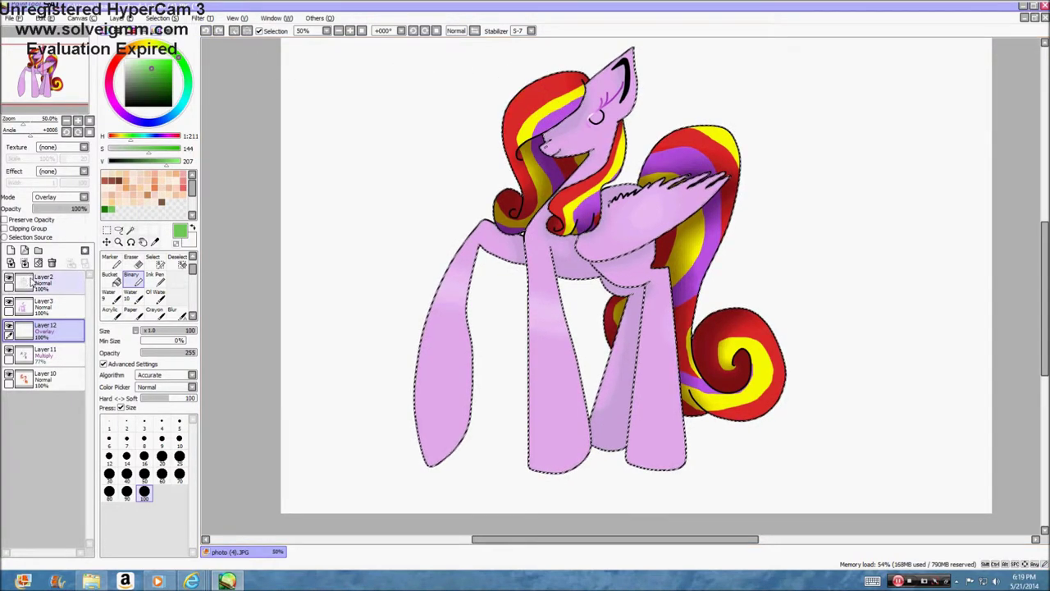
left_click(59, 197)
left_click(45, 223)
left_click(59, 197)
left_click(47, 233)
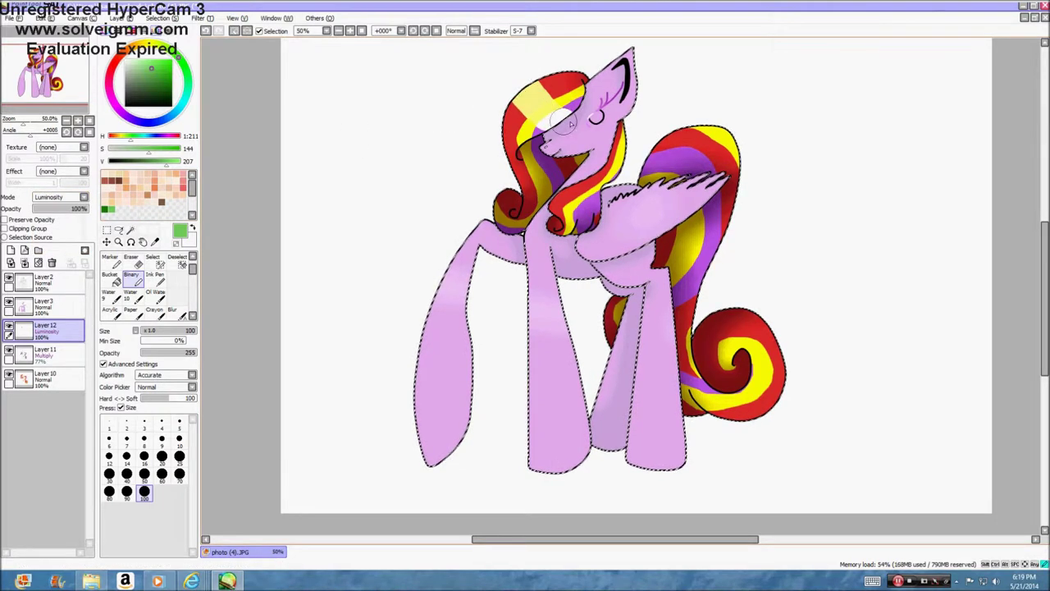
left_click(207, 31)
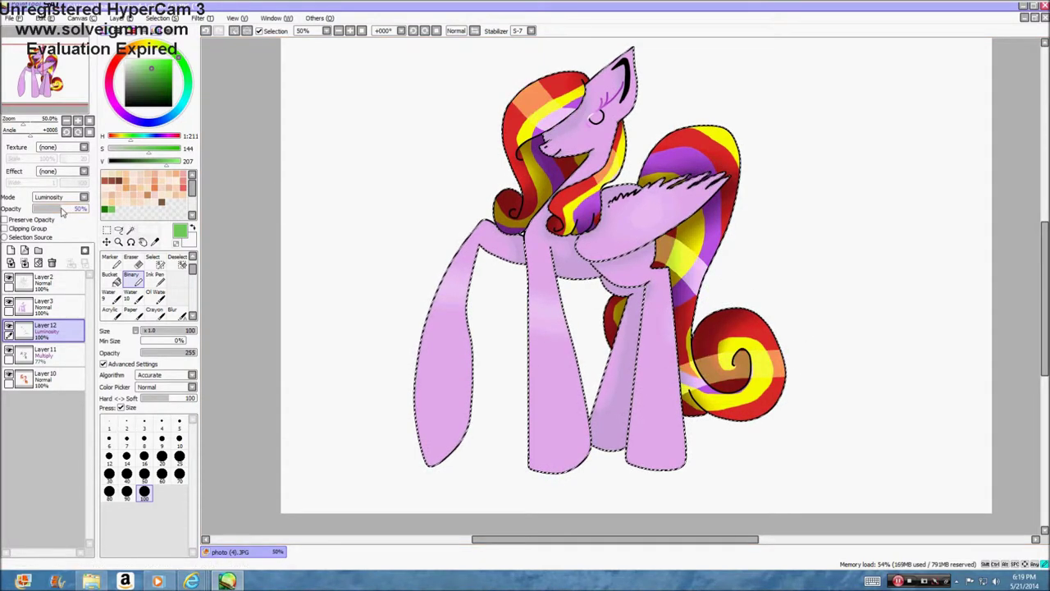
Recolour Layer12's highlight bands with Hue and Saturation, taking the hue to -100 and lowering the luminescence
left_click(197, 18)
left_click(296, 33)
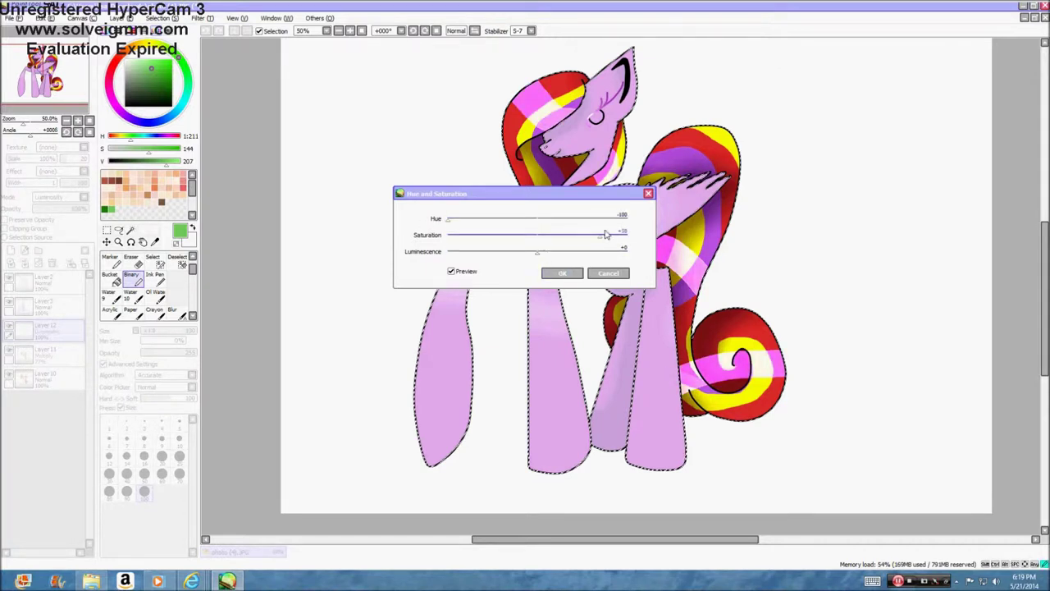
left_click_drag(575, 253, 508, 237)
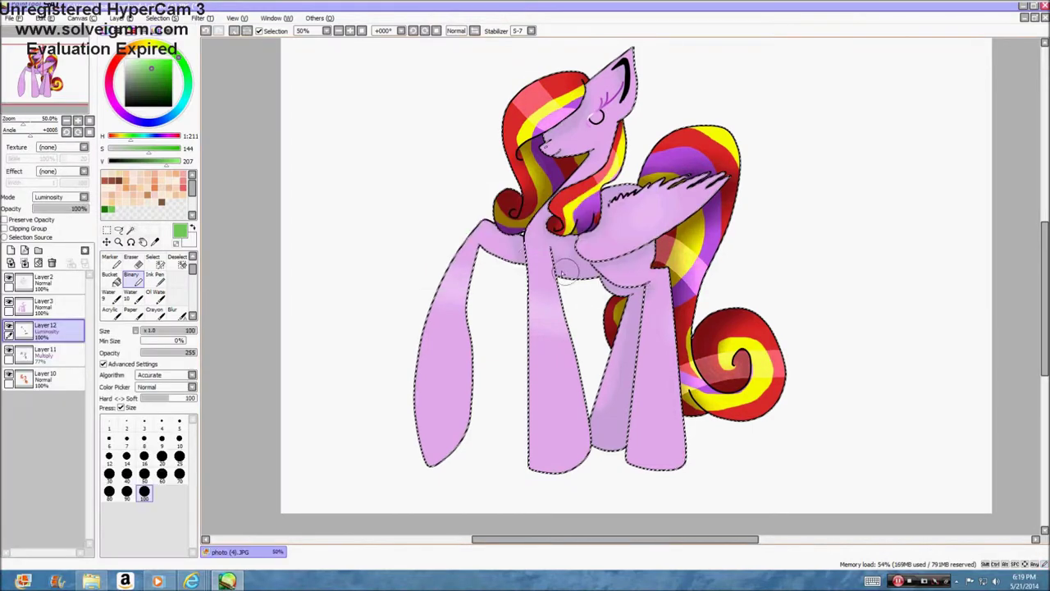
Soften Layer12's highlight bands in the mane and tail with the Blur brush at size 250
left_click(172, 310)
scroll(564, 97, "up", 4)
mouse_move(544, 59)
left_mouse_down()
mouse_move(361, 134)
mouse_move(457, 188)
left_mouse_up()
scroll(457, 188, "down", 4)
left_click_drag(543, 227, 574, 279)
mouse_move(611, 316)
left_mouse_down()
mouse_move(576, 359)
mouse_move(596, 420)
mouse_move(567, 493)
mouse_move(717, 449)
left_mouse_up()
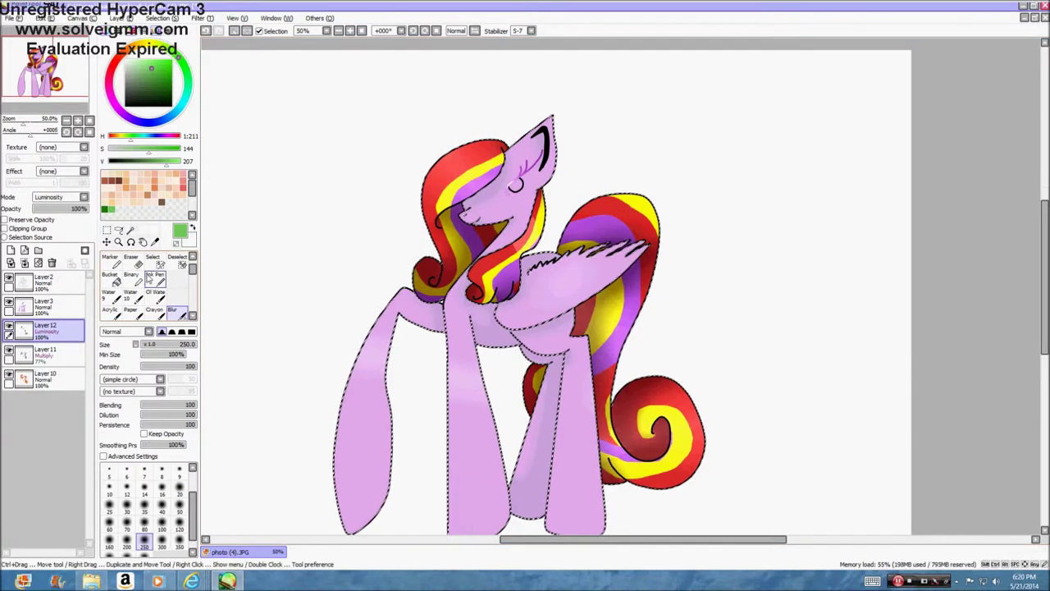
Undo Layer12's blurring and colour adjustment, and paint further highlight bands on the mane's front curl and neck lock, Binary size 100
left_click(132, 275)
left_click(209, 31)
left_click(209, 31)
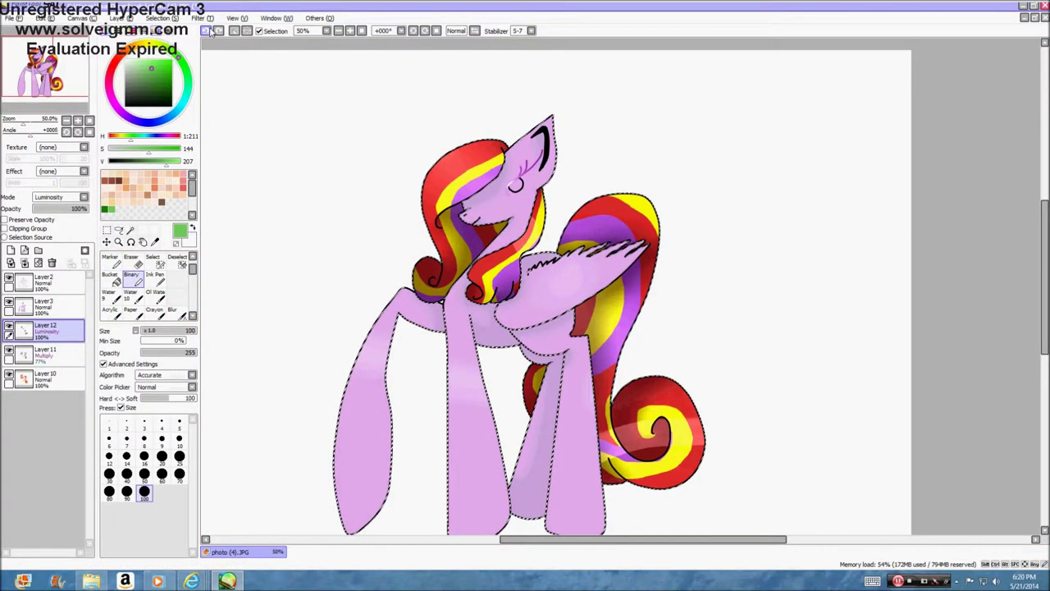
left_click(210, 31)
left_click(210, 31)
left_click(210, 31)
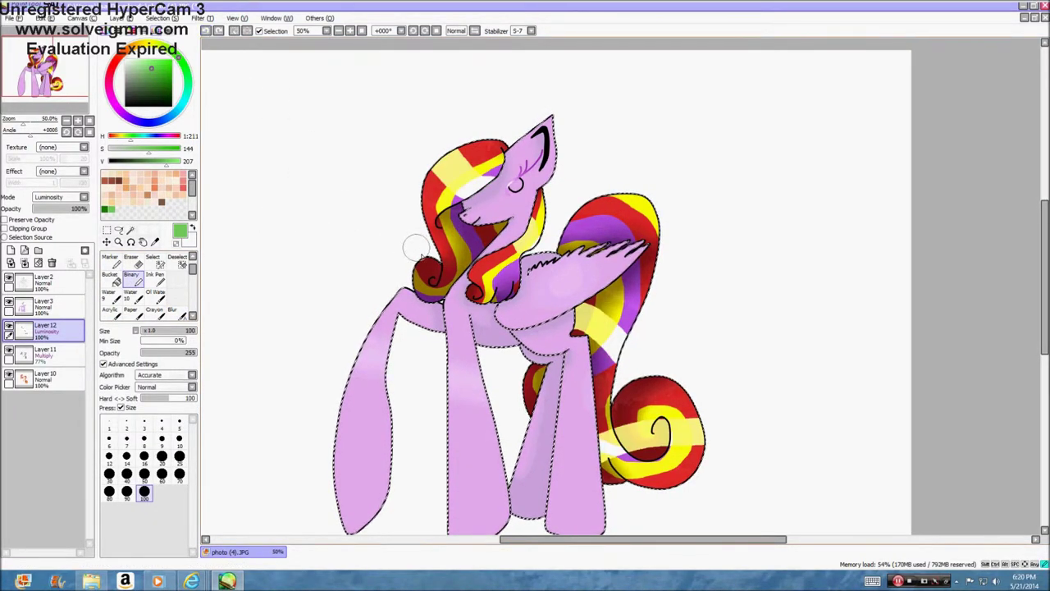
Adjust Layer12's highlights with Hue and Saturation, using hue -17, saturation -100 and a lower luminescence
left_click(204, 17)
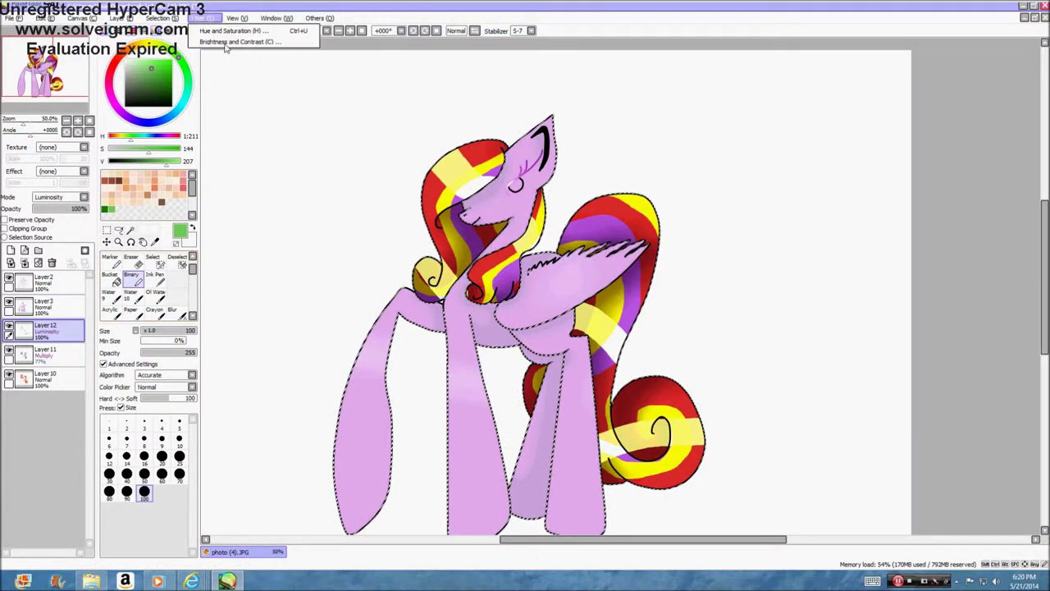
left_click(228, 32)
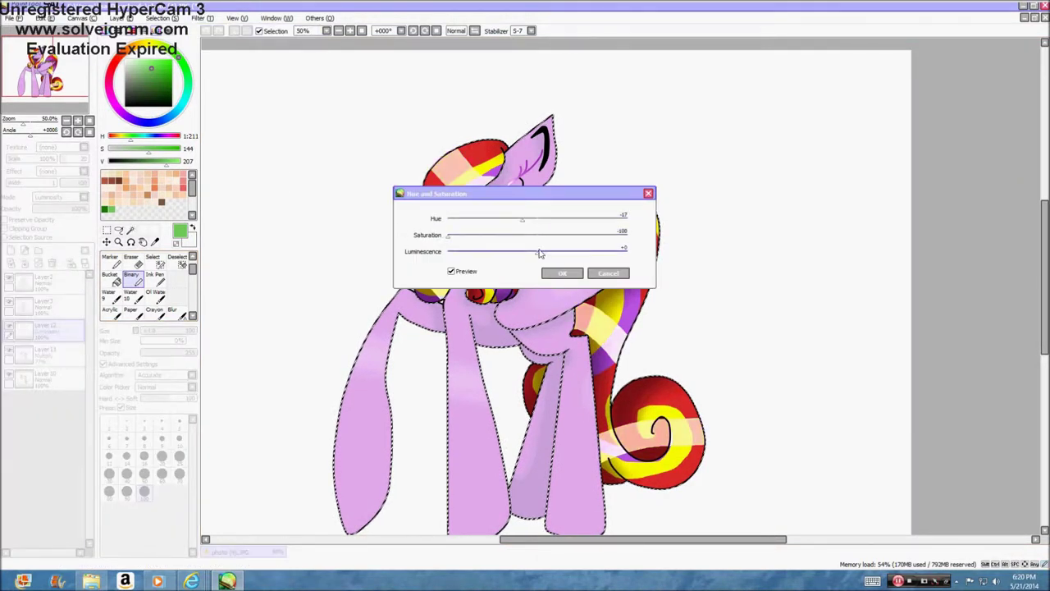
left_click(562, 274)
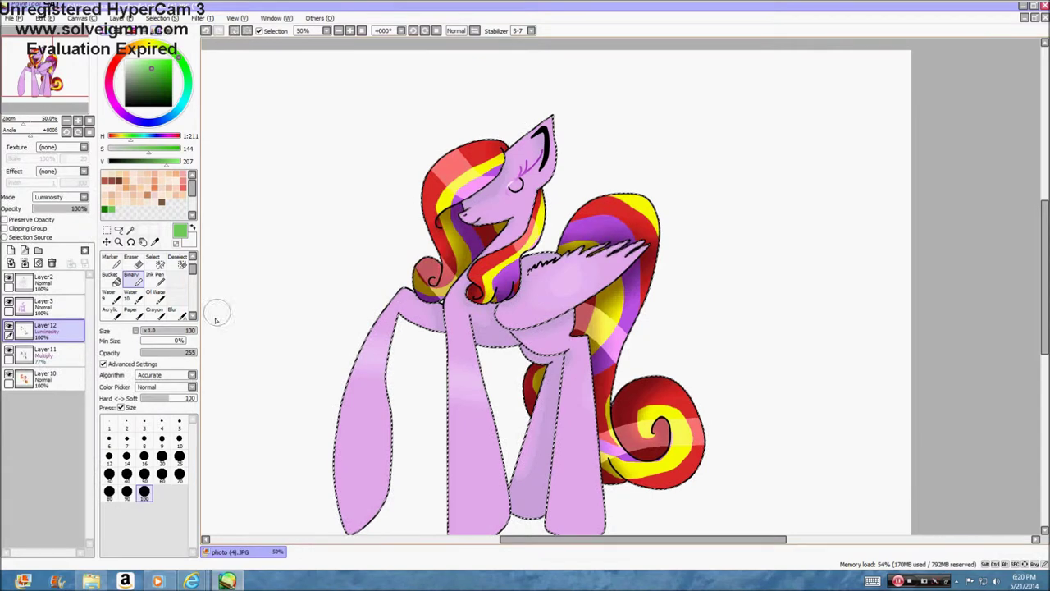
Soften the edges of Layer12's highlight band across the front mane with the Blur brush at size 80
scroll(156, 287, "down", 1)
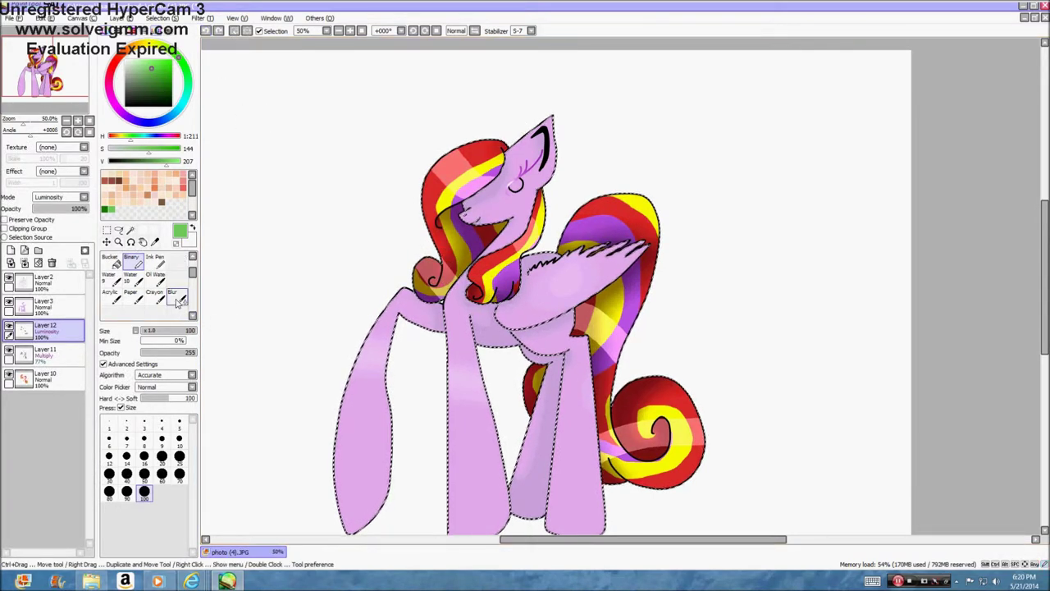
left_click(178, 303)
scroll(431, 287, "up", 2)
left_click(145, 523)
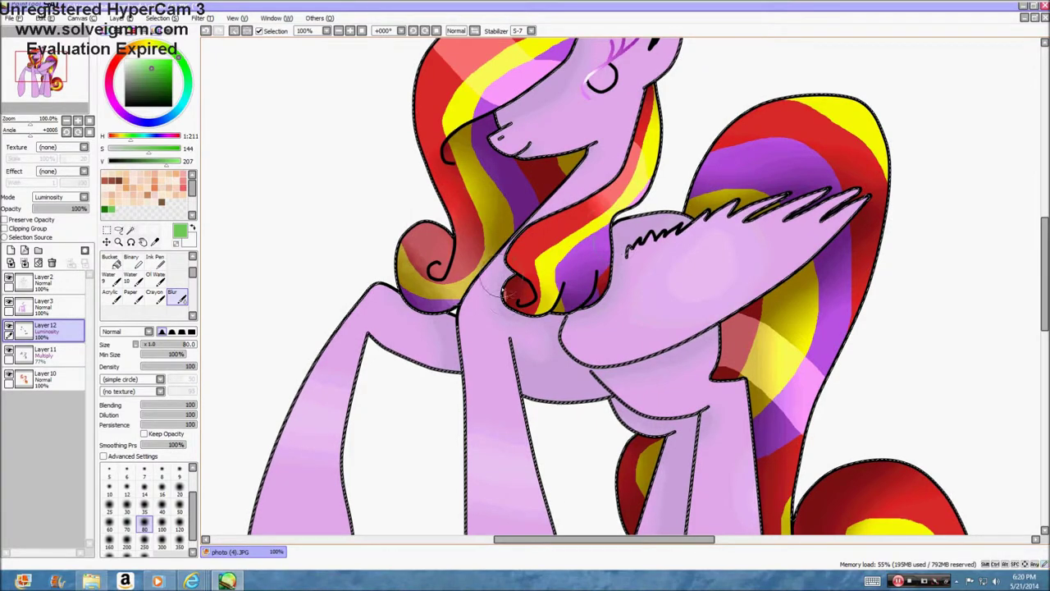
scroll(523, 94, "down", 2)
scroll(523, 94, "up", 4)
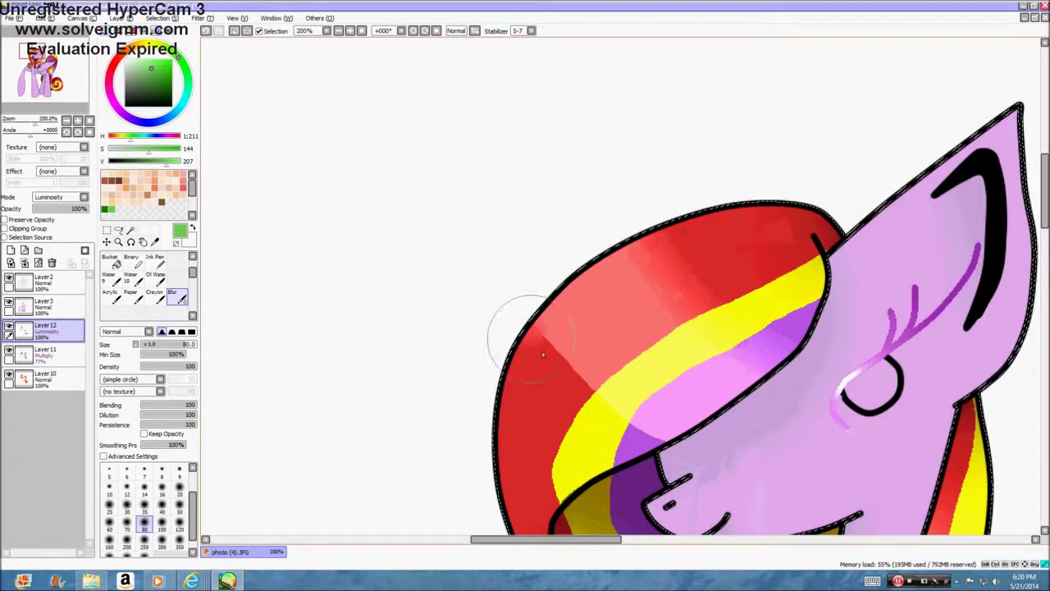
scroll(542, 351, "down", 4)
scroll(595, 367, "up", 3)
left_click_drag(596, 368, 666, 420)
left_click_drag(518, 446, 640, 502)
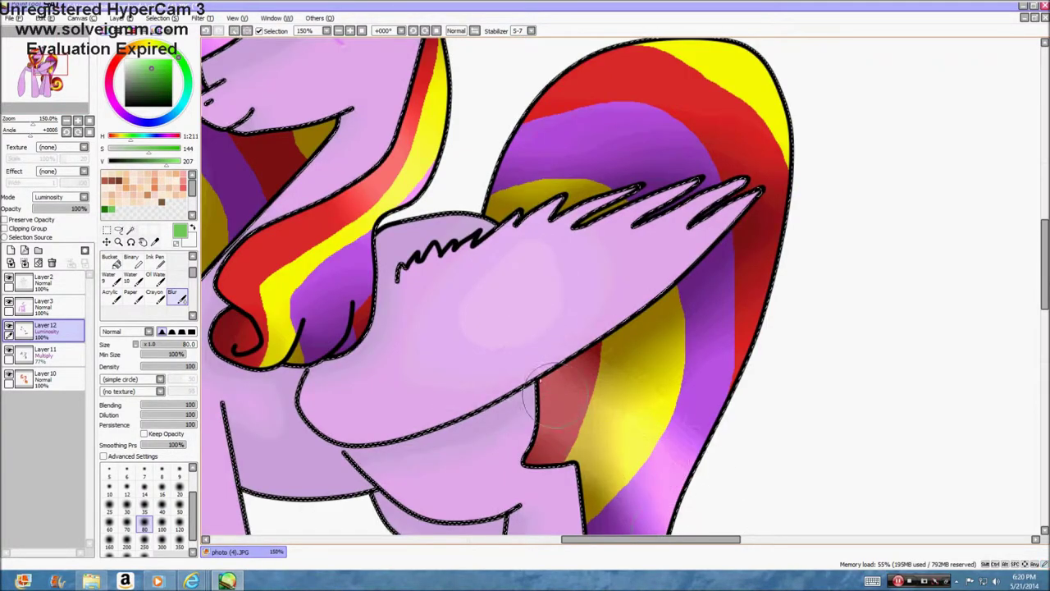
Blend Layer12's highlight bands on the neck lock, upper tail and tail curl with the same Blur brush
scroll(531, 304, "down", 3)
scroll(566, 447, "up", 3)
left_click_drag(493, 437, 760, 390)
scroll(716, 393, "down", 2)
scroll(821, 393, "up", 2)
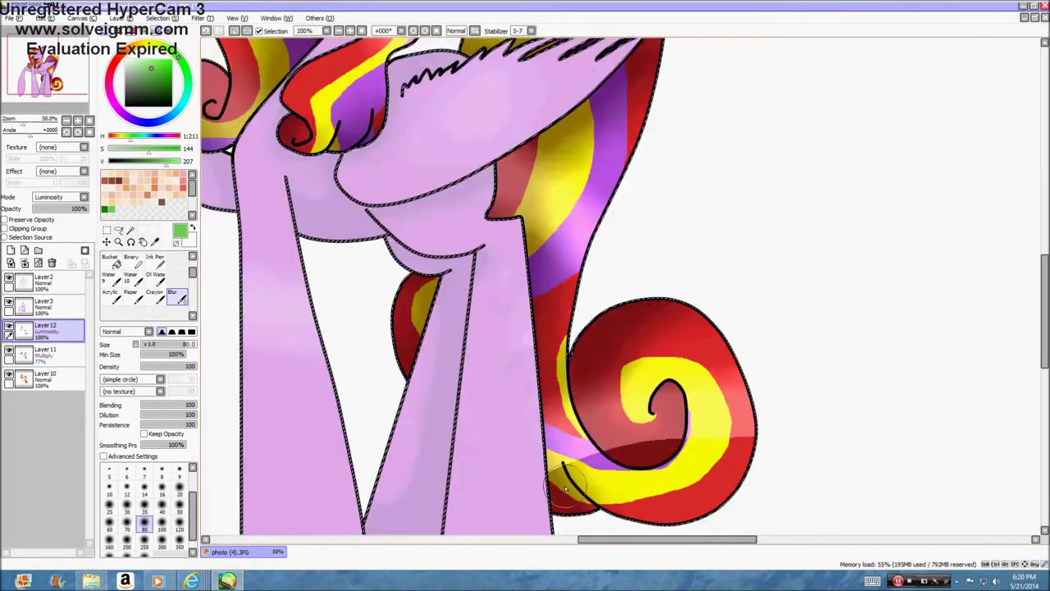
scroll(875, 408, "down", 3)
scroll(734, 273, "up", 2)
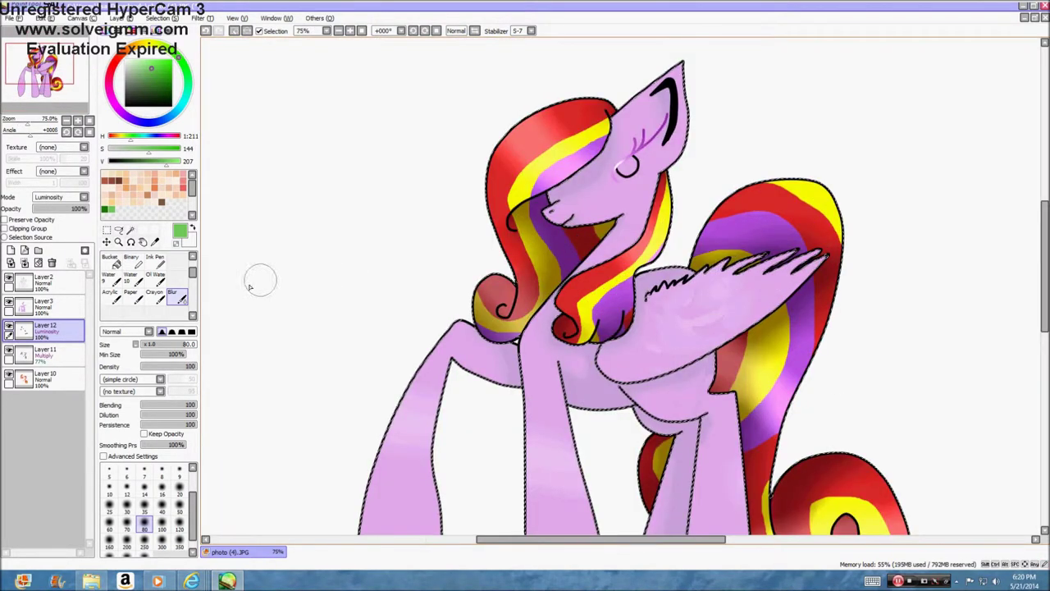
Clear the selection and merge Layer12 and Layer11 down into Layer10
scroll(176, 279, "up", 1)
left_click(177, 278)
left_click_drag(487, 211, 683, 239)
scroll(683, 239, "down", 4)
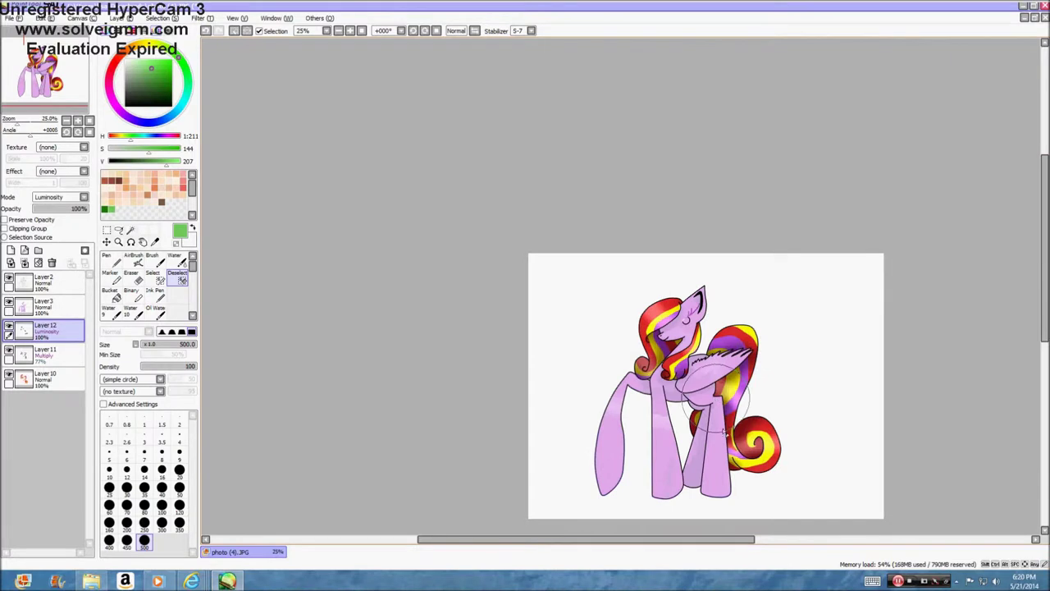
left_click(161, 18)
left_click(170, 31)
left_click(27, 263)
left_click(28, 264)
left_click(45, 331)
left_click(24, 264)
Create a new layer above Layer3 and paint the white of the eye on it with the Binary tool, size 16
left_click(11, 251)
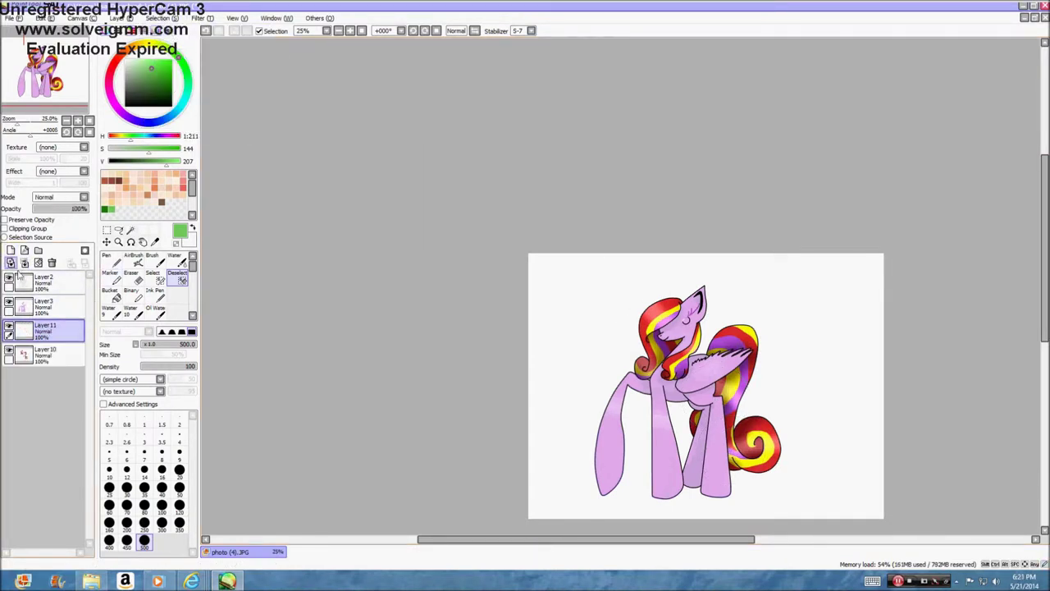
left_click_drag(43, 331, 41, 310)
left_click(136, 297)
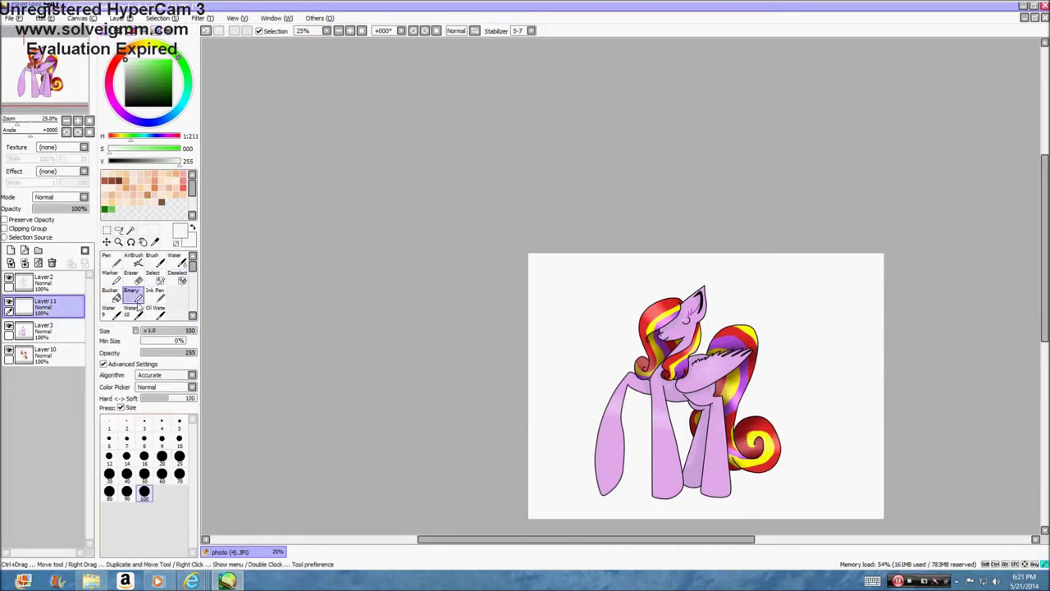
scroll(878, 286, "up", 10)
mouse_move(831, 215)
left_mouse_down()
mouse_move(767, 365)
mouse_move(704, 369)
mouse_move(692, 308)
mouse_move(745, 271)
mouse_move(729, 296)
mouse_move(808, 238)
left_mouse_up()
left_click_drag(772, 277, 770, 255)
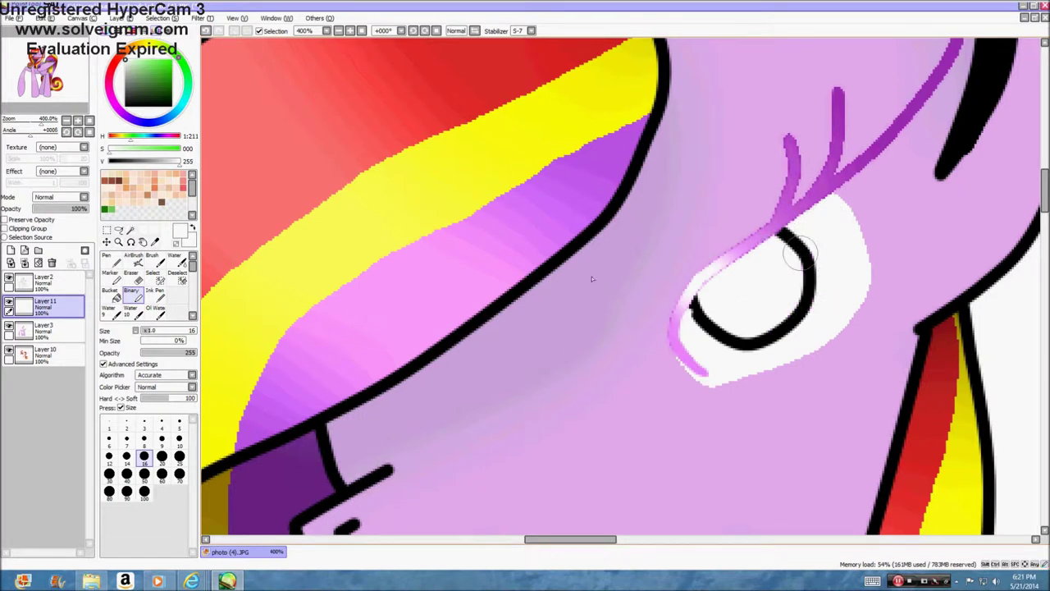
Hide the eye-white layer and try to erase the stray pale pixels at the lower lash tip on Layer2, size 7
left_click(43, 279)
left_click(131, 267)
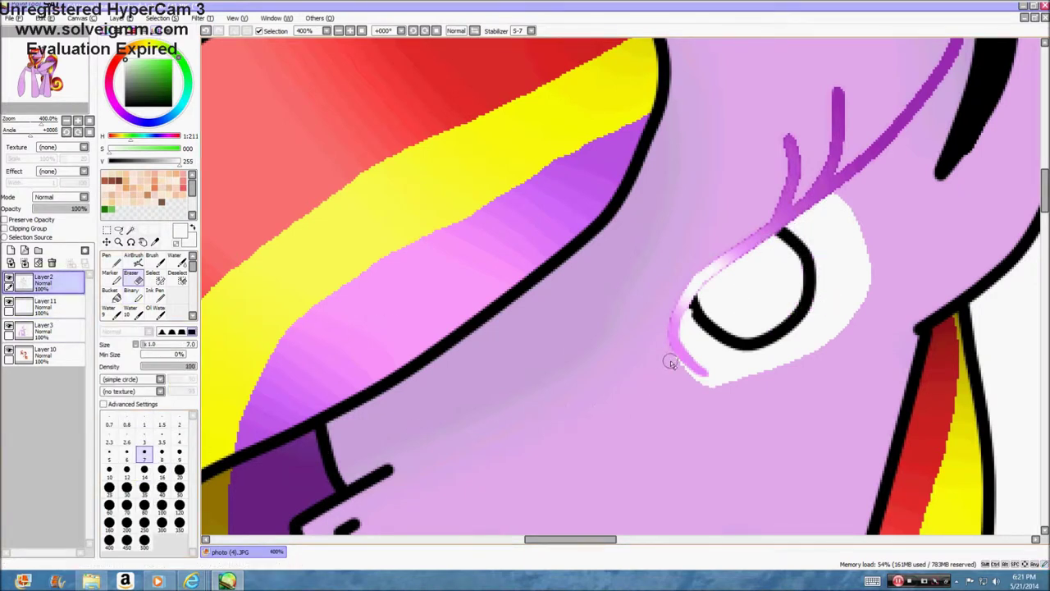
left_click(9, 302)
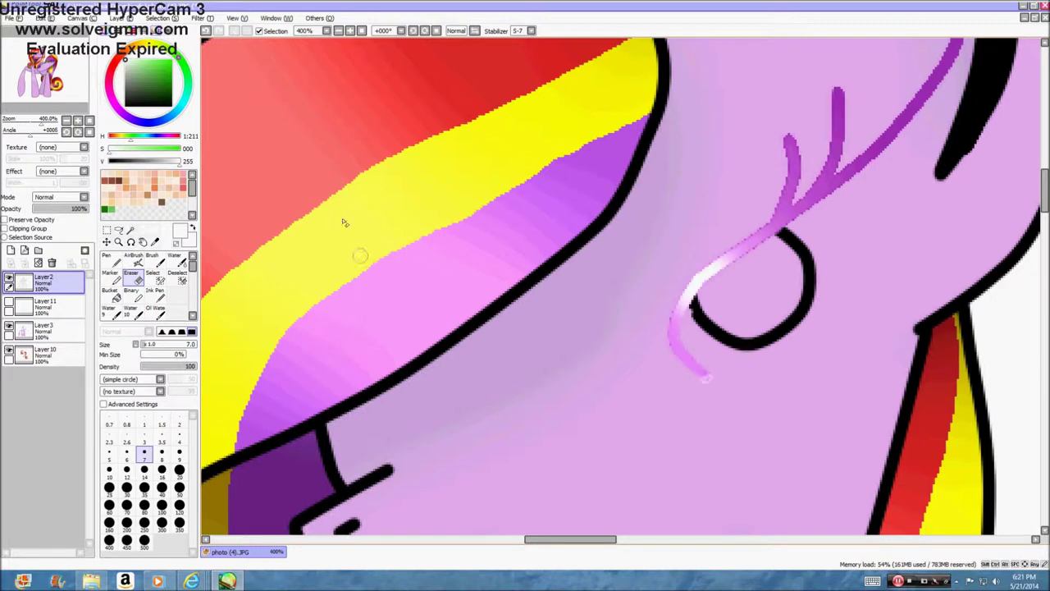
left_click(167, 18)
left_click(693, 386)
scroll(729, 384, "up", 4)
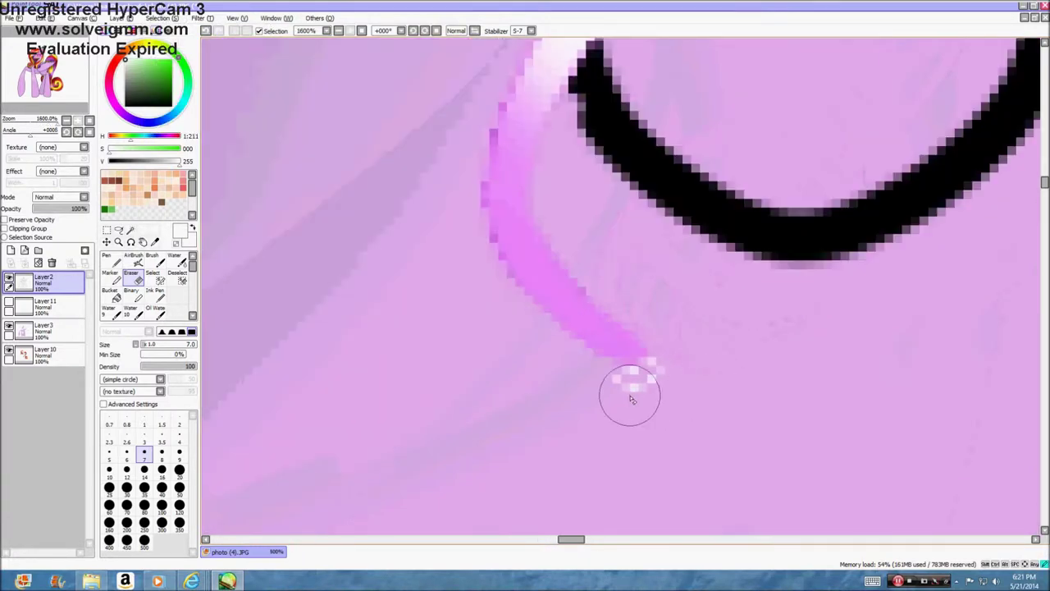
Mask the stray pale pixels below the lash tip, paint them over on Layer3 with the sampled body colour, and deselect
left_click(156, 278)
left_click(644, 396)
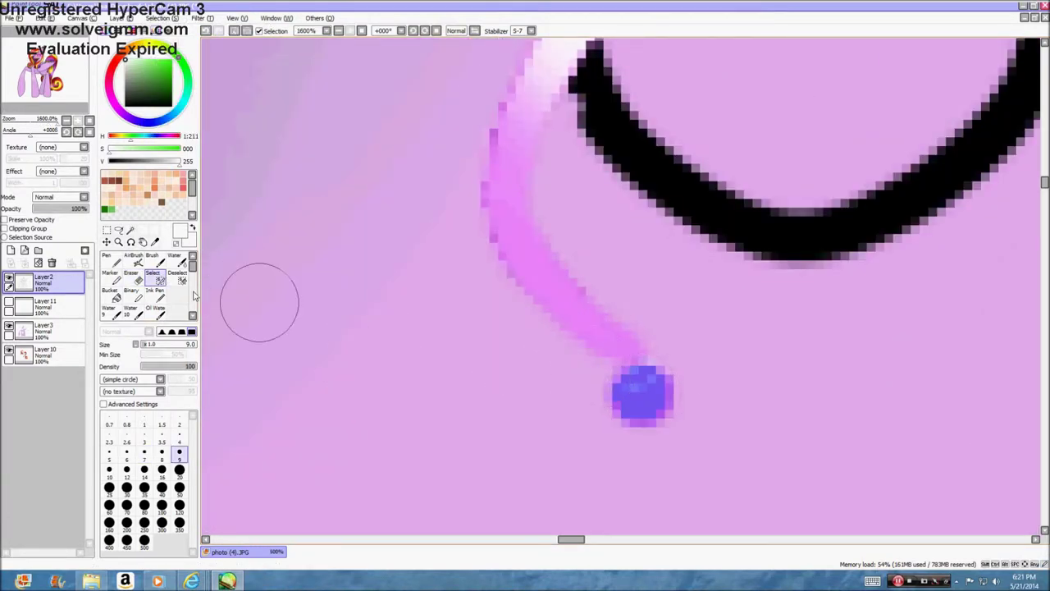
left_click(134, 279)
left_click(66, 329)
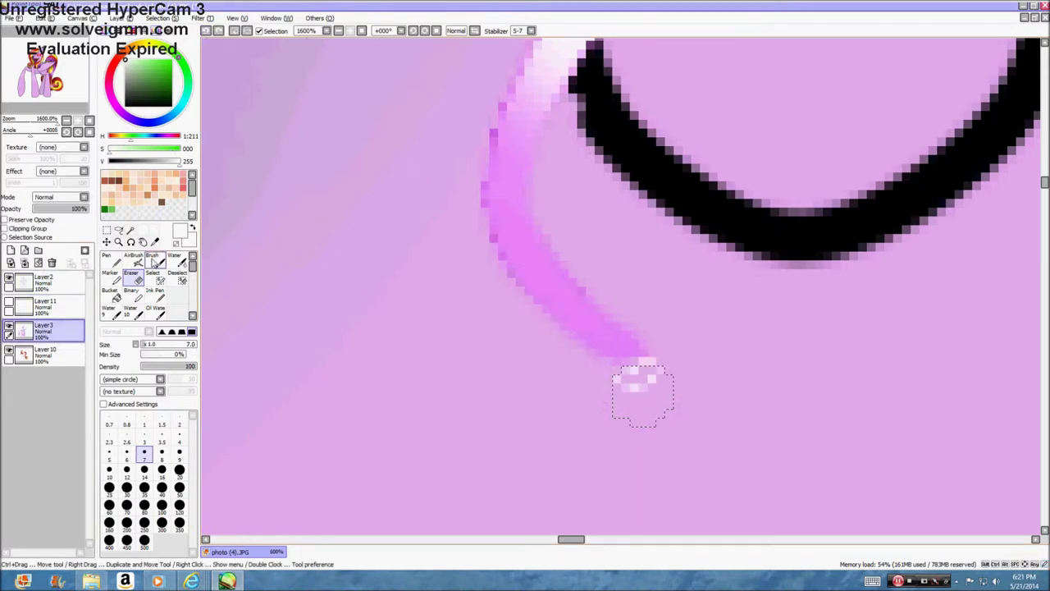
left_click(486, 289, "alt")
left_click(133, 295)
left_click_drag(642, 308, 740, 358)
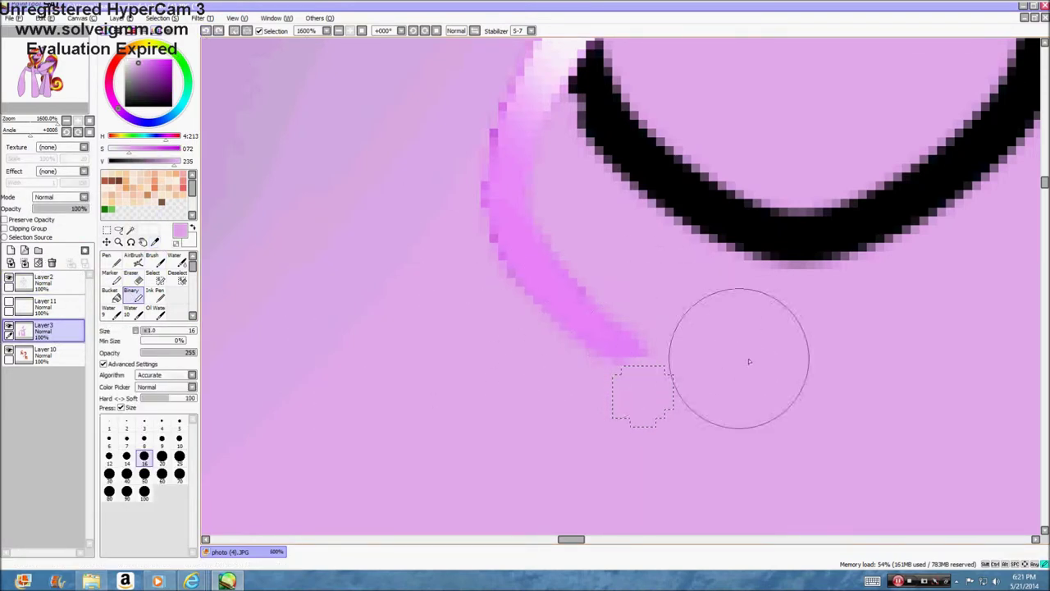
left_click(178, 279)
left_click(266, 219)
Show Layer11 again and erase the white that spills outside the lower lash with the size 7 Eraser
left_click(67, 304)
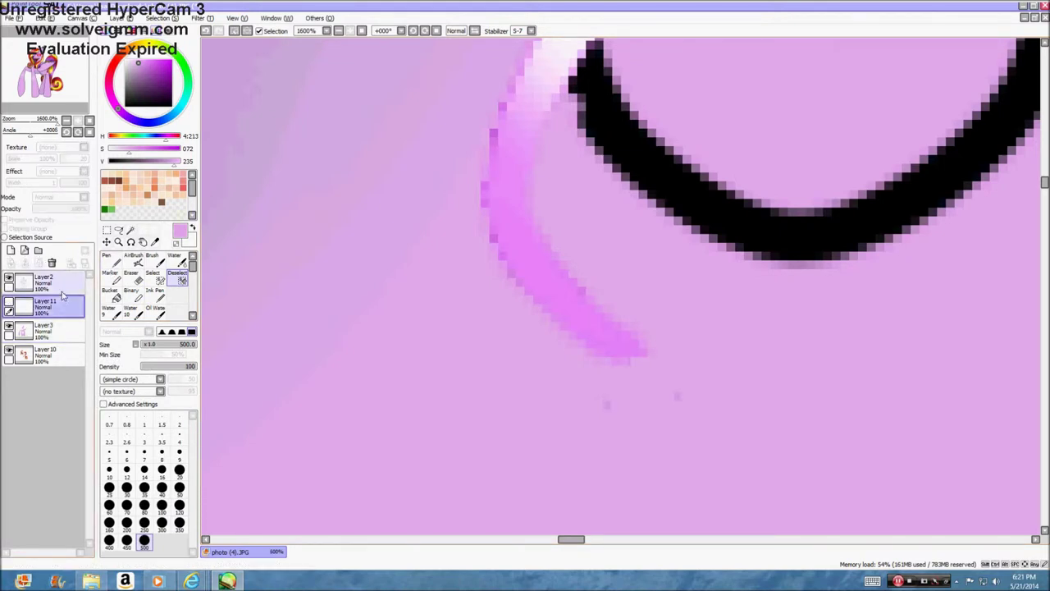
left_click(9, 302)
left_click(133, 278)
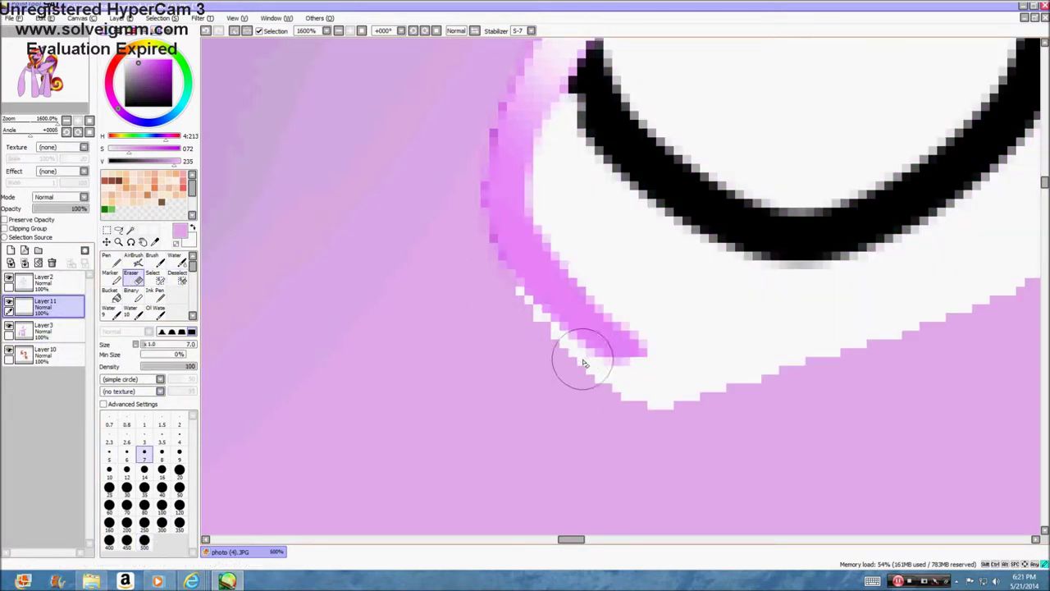
left_click(160, 18)
left_click(166, 30)
mouse_move(486, 261)
left_mouse_down()
mouse_move(537, 320)
mouse_move(736, 419)
left_mouse_up()
scroll(458, 259, "down", 5)
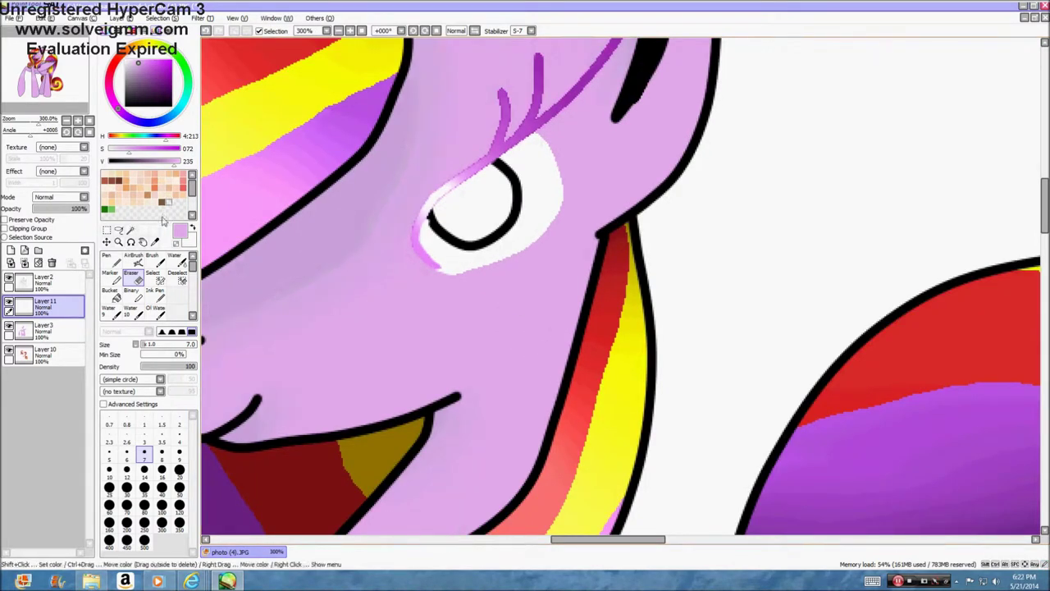
Select the white of the eye on Layer11 with the Magic Wand, detecting by colour difference
left_click(131, 230)
left_click(461, 205)
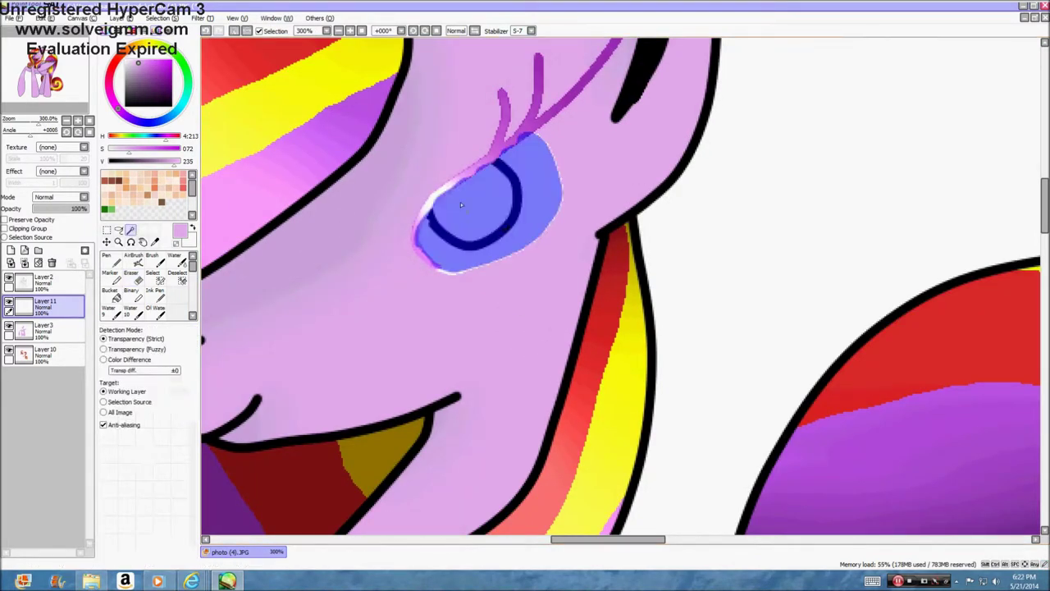
left_click(207, 32)
left_click(144, 360)
left_click(429, 235)
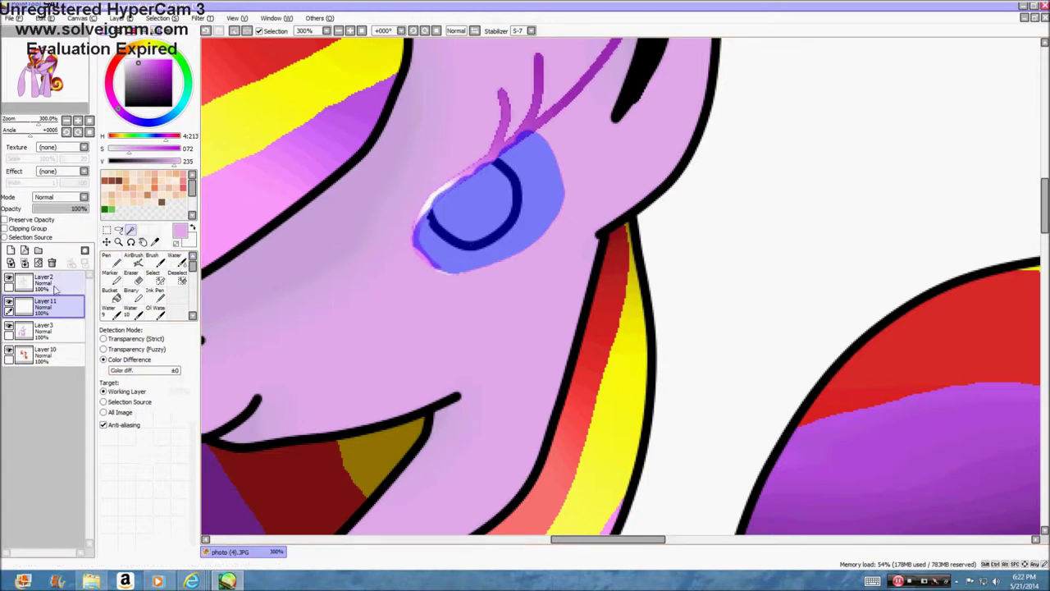
Shade the selected eye white with grey on a new layer above Layer11, using the AirBrush at size 500
left_click(11, 251)
left_click(137, 259)
left_click_drag(122, 78, 124, 79)
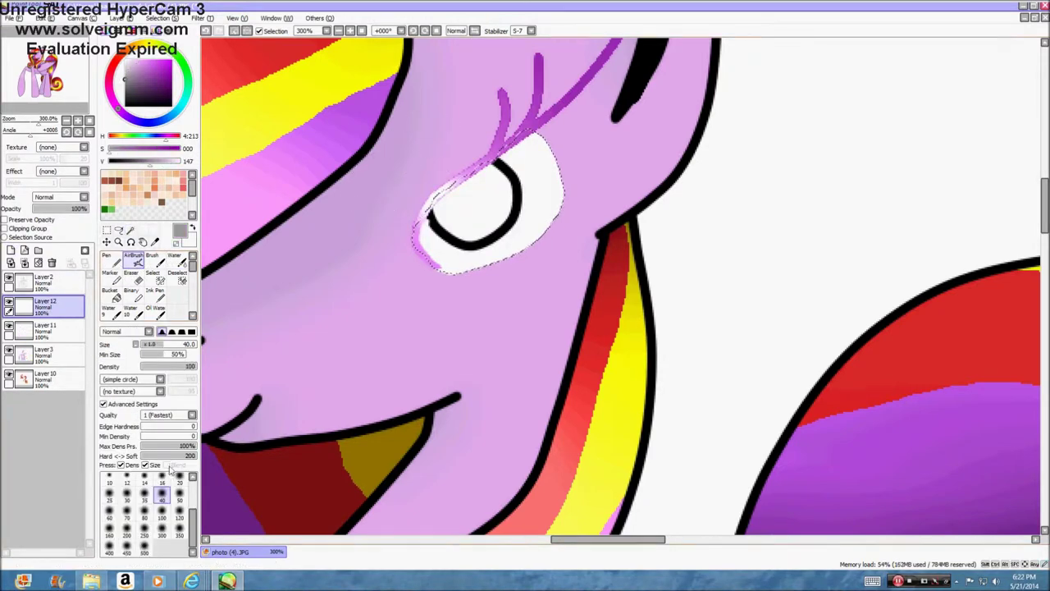
left_click(144, 546)
scroll(330, 248, "down", 3)
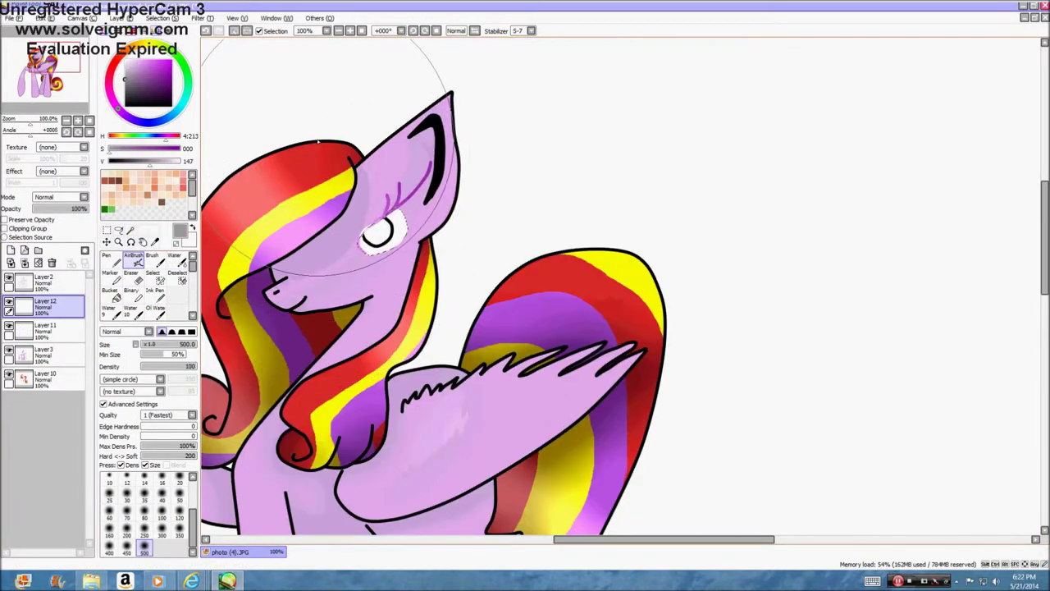
scroll(377, 234, "up", 1)
Adjust the eye's grey shading with Hue and Saturation, using hue +17 and saturation -26, and clear the selection
left_click(201, 18)
left_click(230, 31)
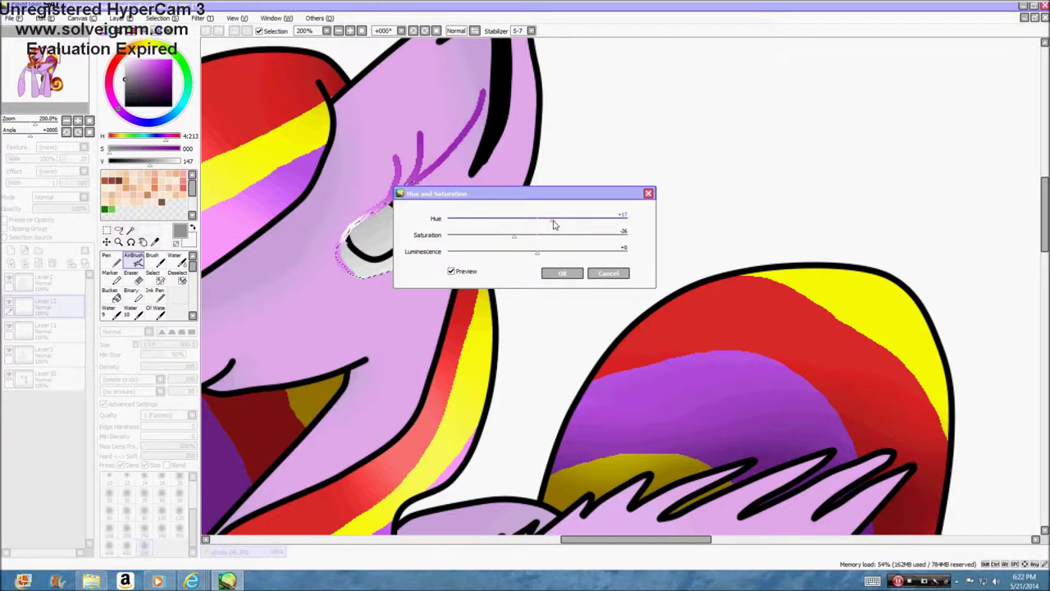
left_click(562, 273)
scroll(533, 247, "down", 1)
scroll(492, 205, "down", 2)
scroll(312, 146, "up", 4)
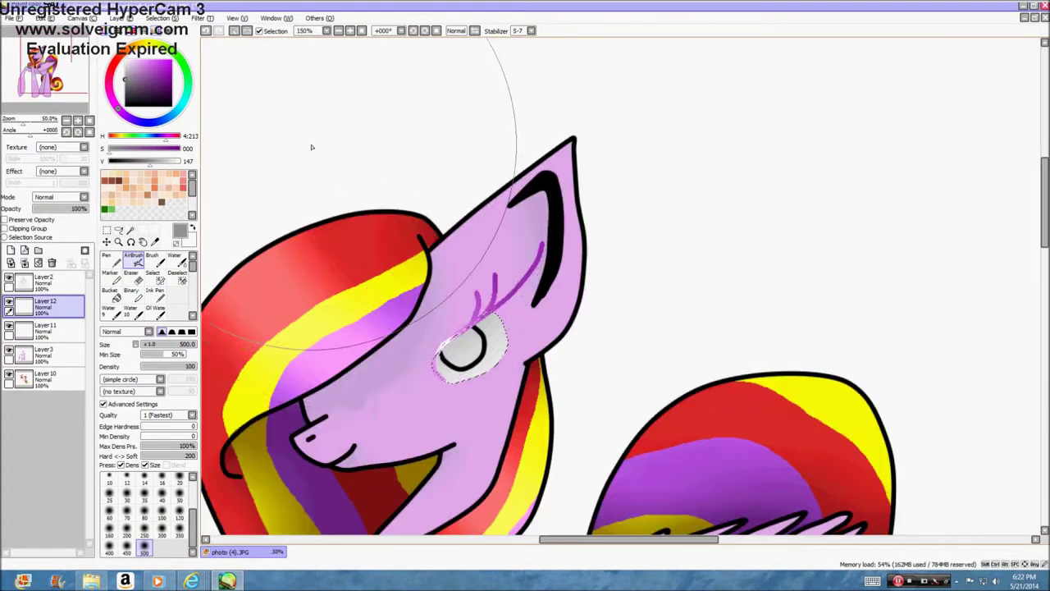
scroll(632, 230, "down", 2)
left_click(180, 277)
key("ctrl+d")
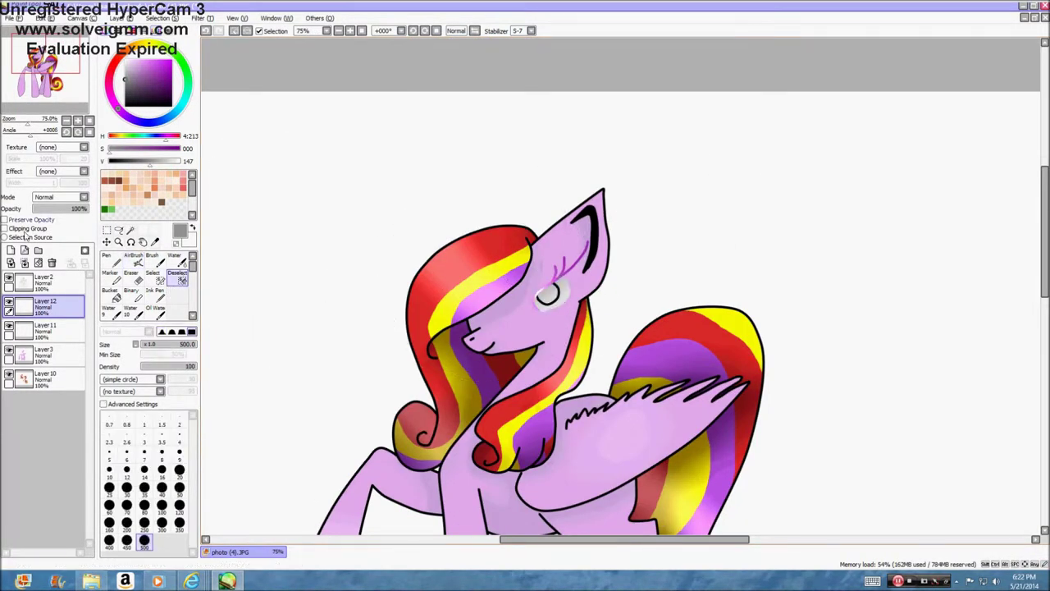
Create another layer above the eye shading and paint the iris solid purple with the Binary tool, size 16
left_click(10, 250)
left_click(131, 295)
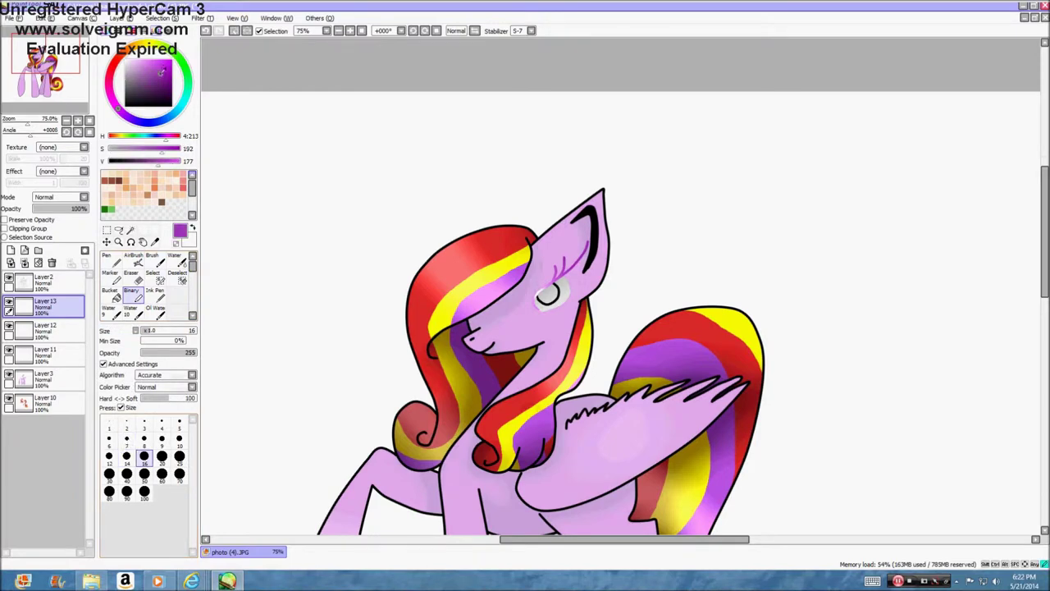
scroll(528, 295, "up", 8)
left_click(182, 18)
left_click(183, 32)
mouse_move(450, 263)
left_mouse_down()
mouse_move(545, 180)
mouse_move(633, 138)
mouse_move(699, 215)
mouse_move(669, 312)
mouse_move(504, 329)
mouse_move(639, 213)
mouse_move(565, 362)
left_mouse_up()
Select the purple iris and shade its upper part with a darker purple using the AirBrush at size 80
left_click(130, 231)
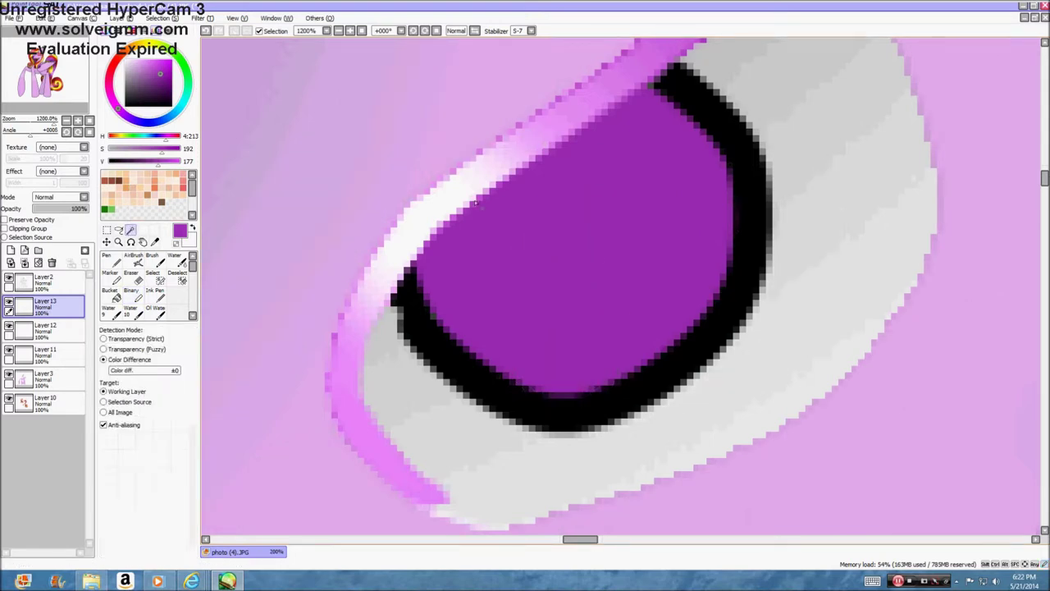
left_click(492, 267)
left_click(138, 265)
left_click(145, 513)
left_click(158, 149)
left_click_drag(149, 162, 137, 162)
mouse_move(281, 189)
left_mouse_down()
mouse_move(500, 33)
mouse_move(237, 194)
left_mouse_up()
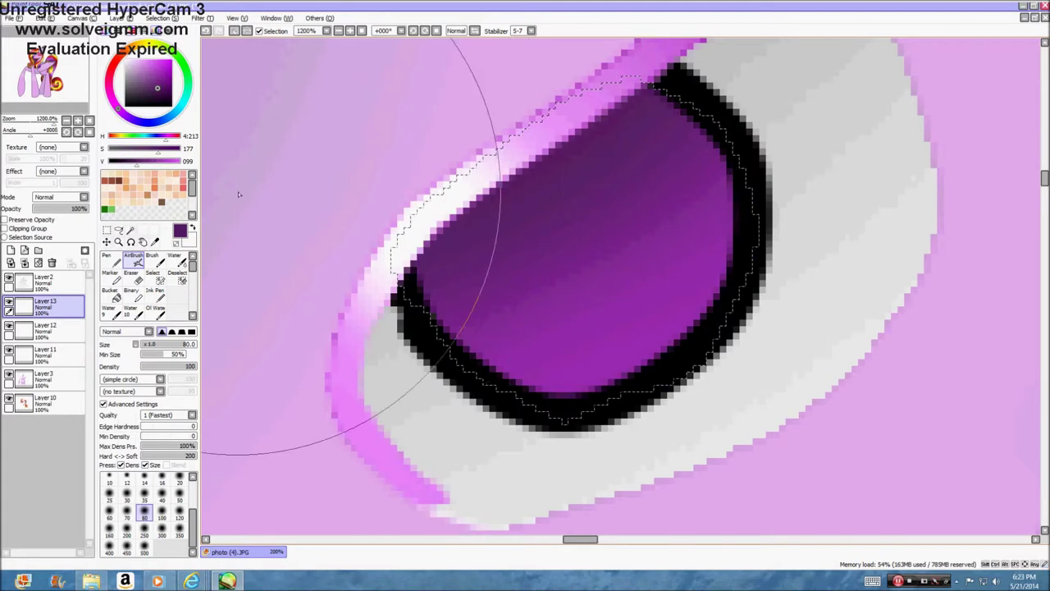
Paint a dark purple pupil in the middle of the iris with the Binary tool, size 16
scroll(397, 173, "down", 7)
scroll(443, 182, "up", 4)
left_click(136, 297)
scroll(473, 202, "up", 3)
mouse_move(502, 233)
left_mouse_down()
mouse_move(511, 244)
mouse_move(528, 220)
left_mouse_up()
scroll(525, 219, "down", 6)
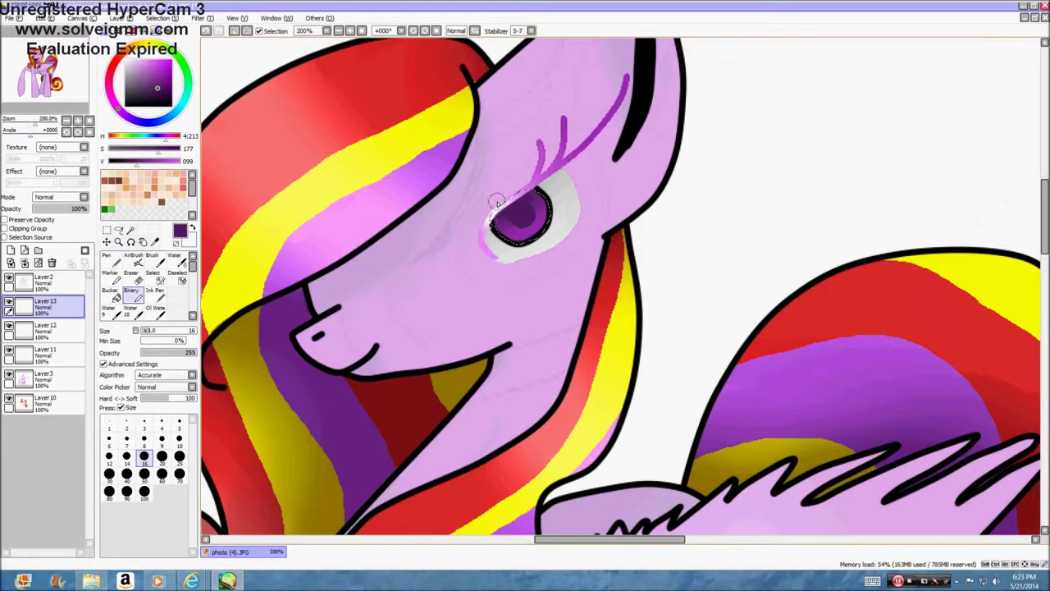
Add a light purple glow along the iris's lower edge on a new layer above Layer13, AirBrush size 35
left_click(11, 250)
left_click(133, 261)
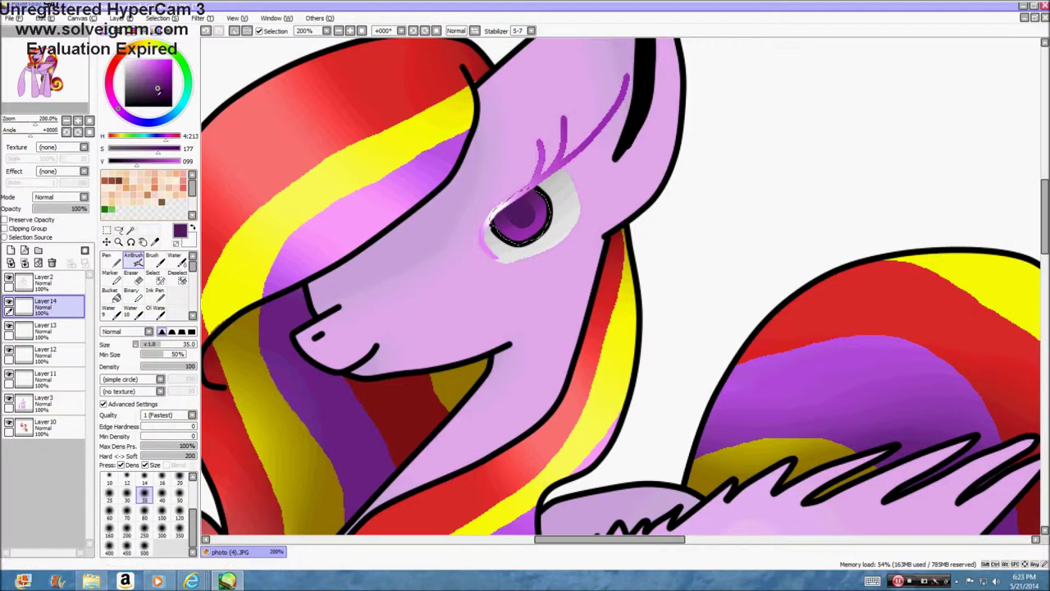
scroll(375, 253, "up", 4)
scroll(339, 323, "down", 2)
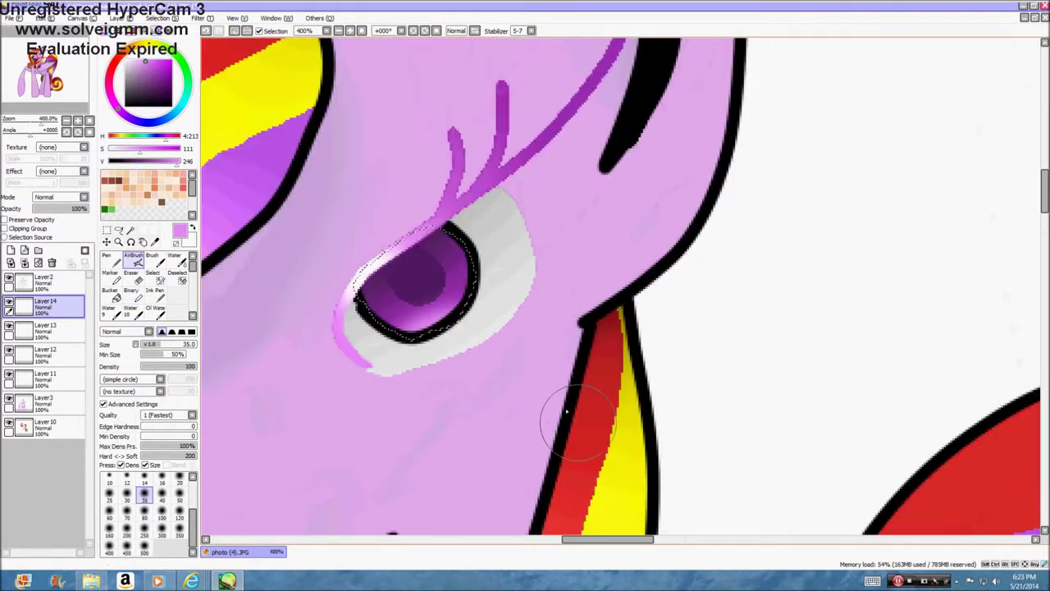
scroll(443, 336, "up", 1)
mouse_move(45, 305)
left_mouse_down()
mouse_move(75, 336)
mouse_move(70, 302)
left_mouse_up()
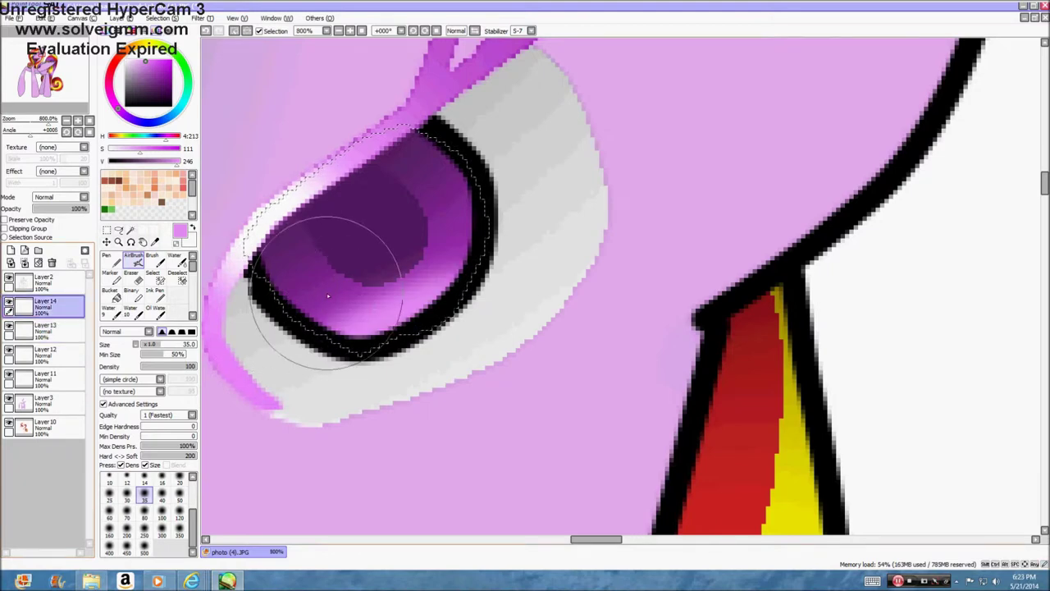
scroll(440, 372, "down", 2)
scroll(609, 446, "up", 3)
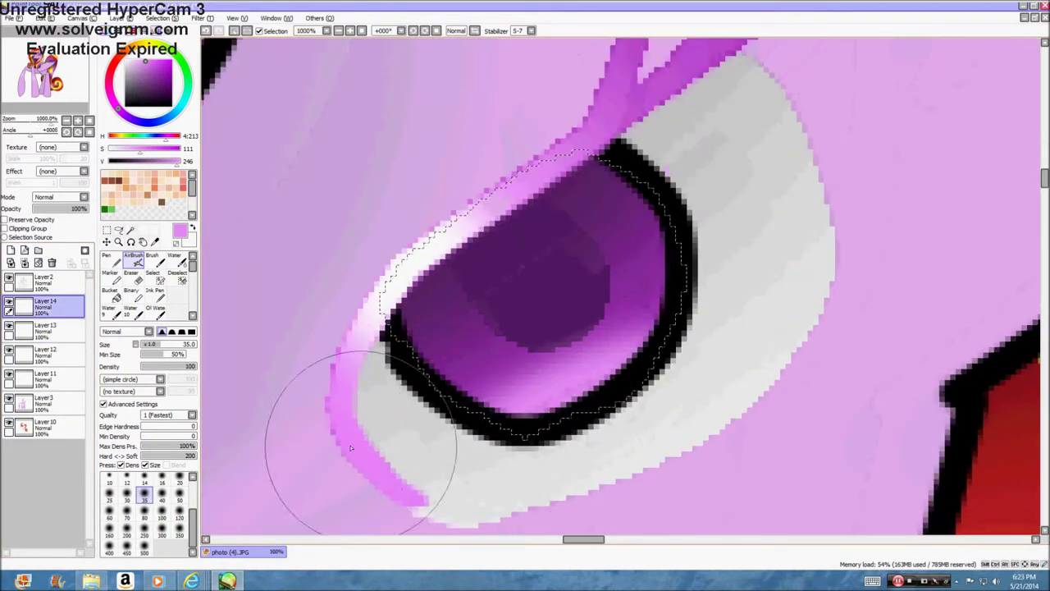
Erase the light purple glow from the iris's lower edge on Layer14 with the Eraser at size 500
key("e")
scroll(525, 324, "up", 2)
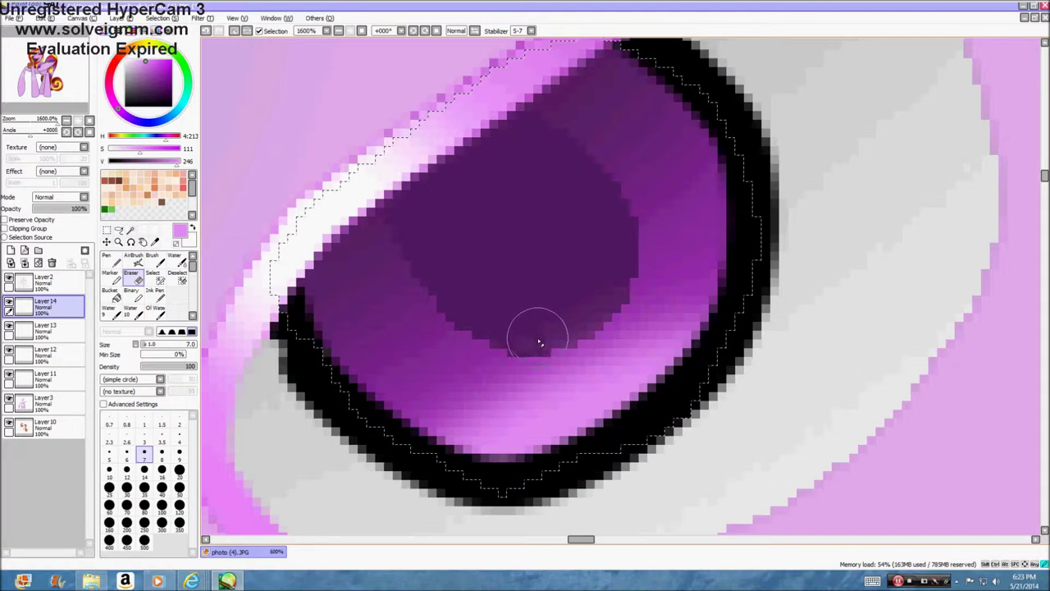
scroll(581, 316, "down", 3)
scroll(497, 366, "up", 2)
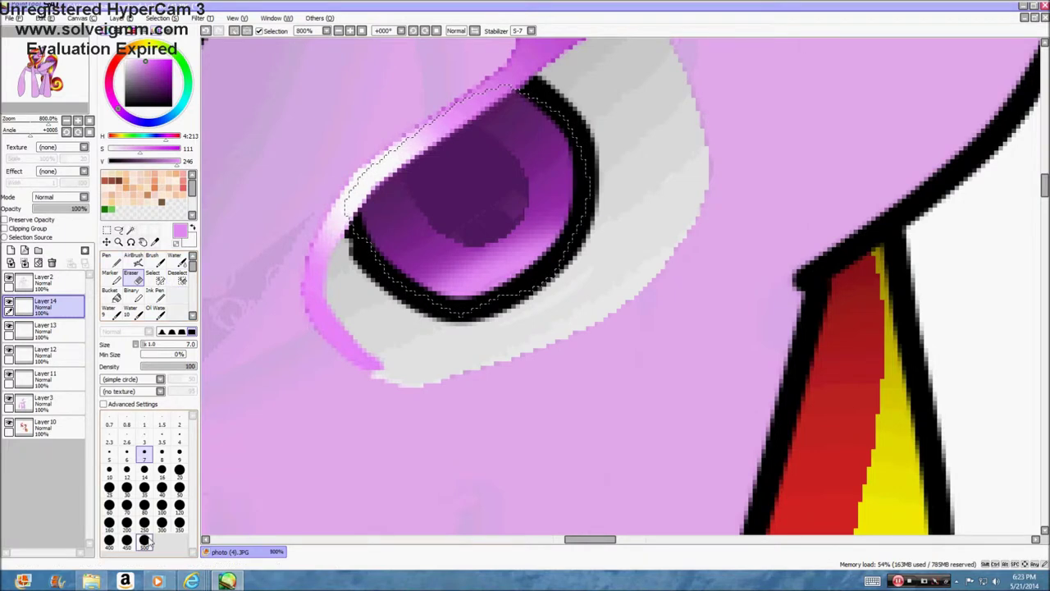
Sample the bright iris purple and paint over the iris shading on Layer13 with the Binary tool, size 16
left_click(155, 241)
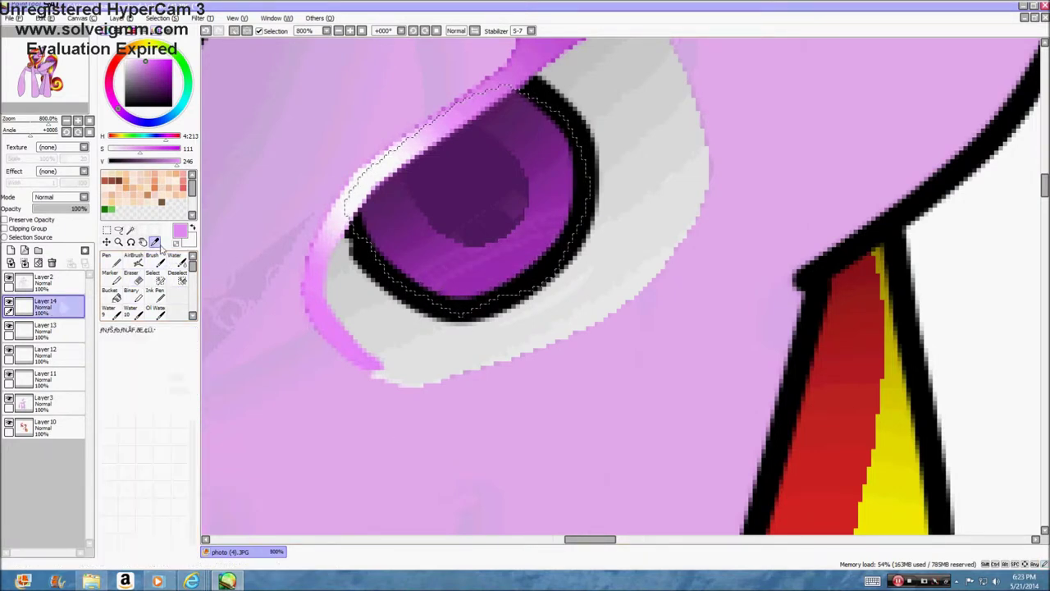
left_click(471, 287)
left_click(131, 292)
left_click(45, 328)
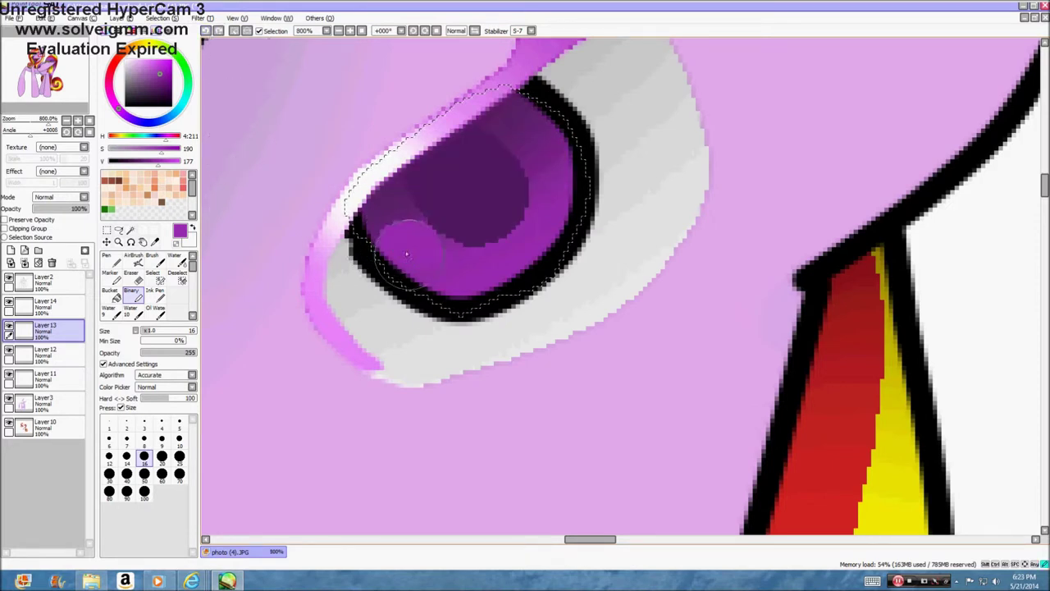
mouse_move(571, 221)
left_mouse_down()
mouse_move(556, 175)
mouse_move(506, 118)
left_mouse_up()
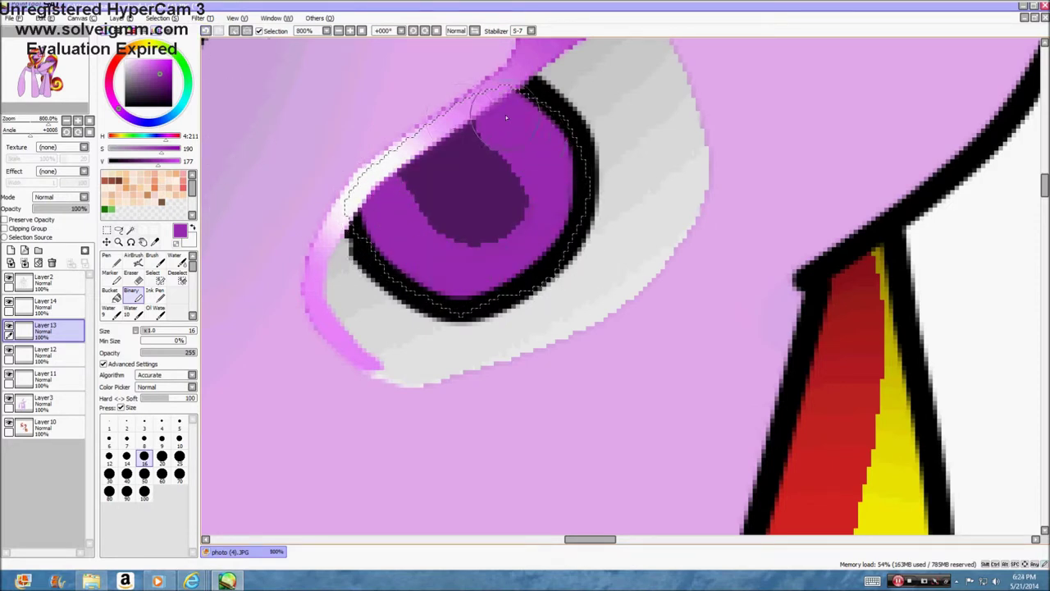
Sample the pupil's dark purple and save it as a colour swatch
left_click(155, 241)
left_click(490, 216)
right_click(156, 218)
left_click(177, 238)
Sample the iris purple and paint over the dark pupil on Layer13 with the Binary tool
left_click(398, 238)
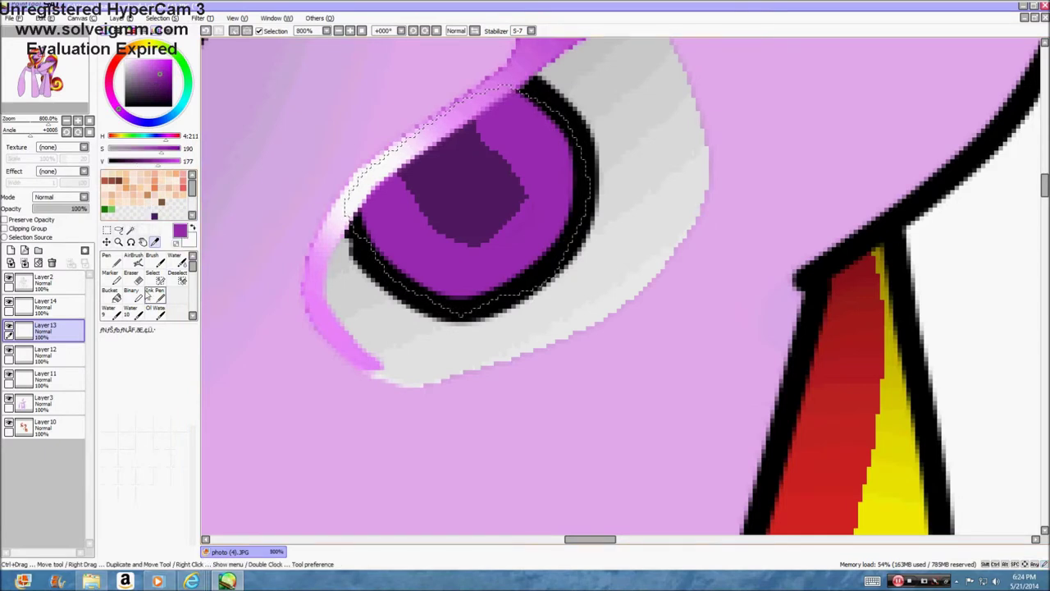
left_click(133, 293)
left_click_drag(513, 154, 414, 168)
left_click_drag(460, 250, 428, 256)
Try shading the iris on Layer14 with the saved dark purple, AirBrush size 250, and erase the shading again
left_click(83, 305)
left_click(155, 217)
left_click(133, 260)
left_click(145, 531)
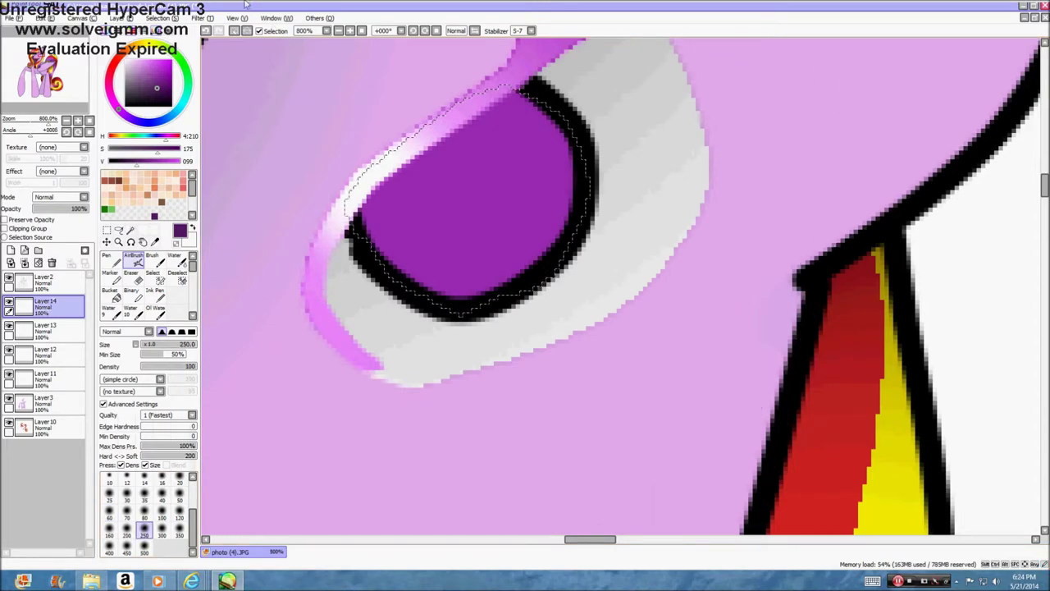
scroll(345, 402, "down", 6)
scroll(348, 379, "up", 2)
left_click_drag(348, 369, 347, 366)
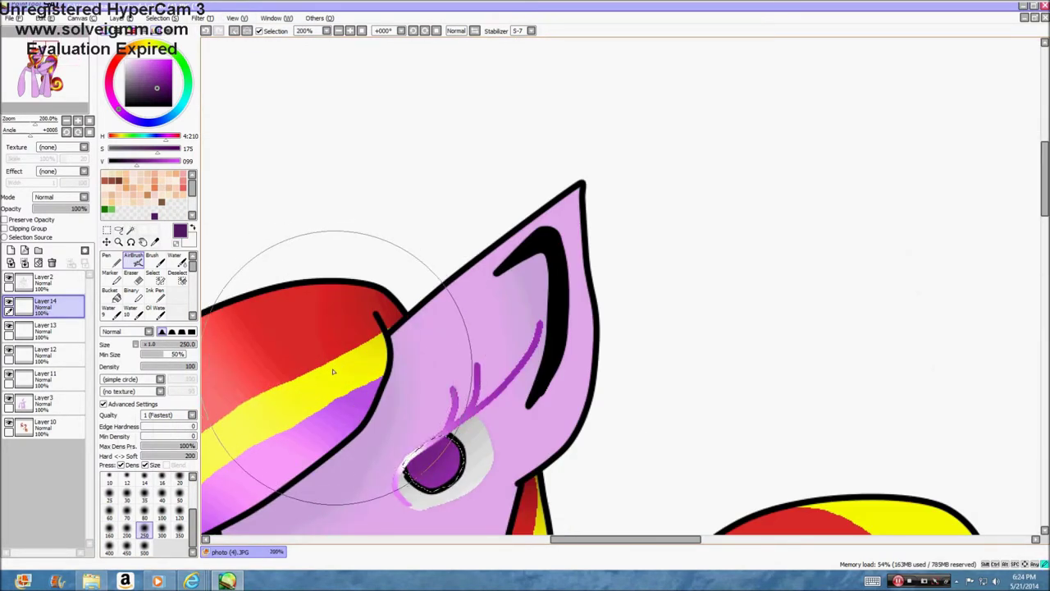
scroll(339, 374, "down", 4)
scroll(407, 374, "up", 7)
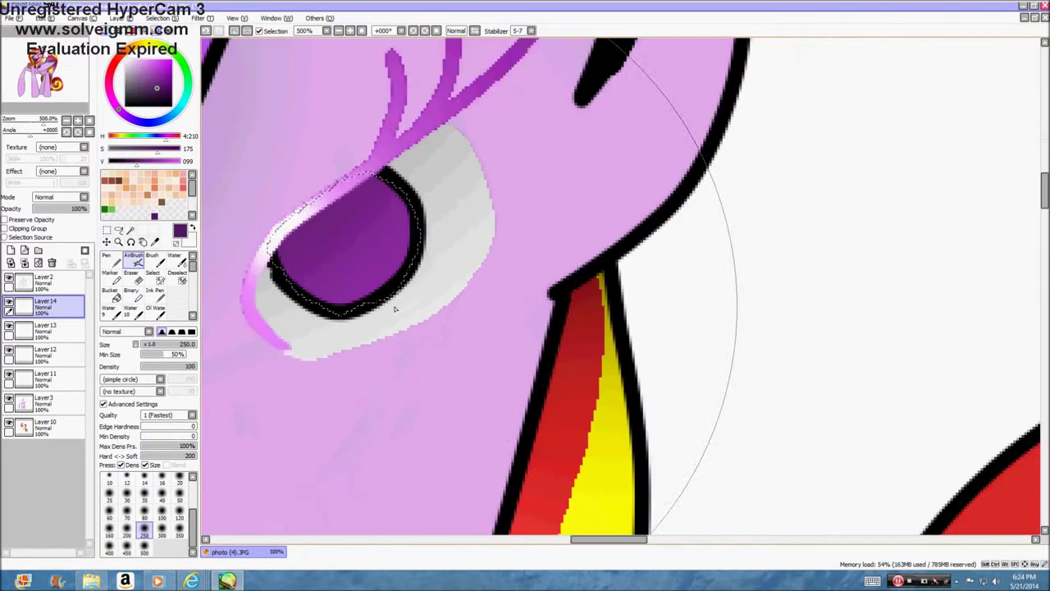
key("e")
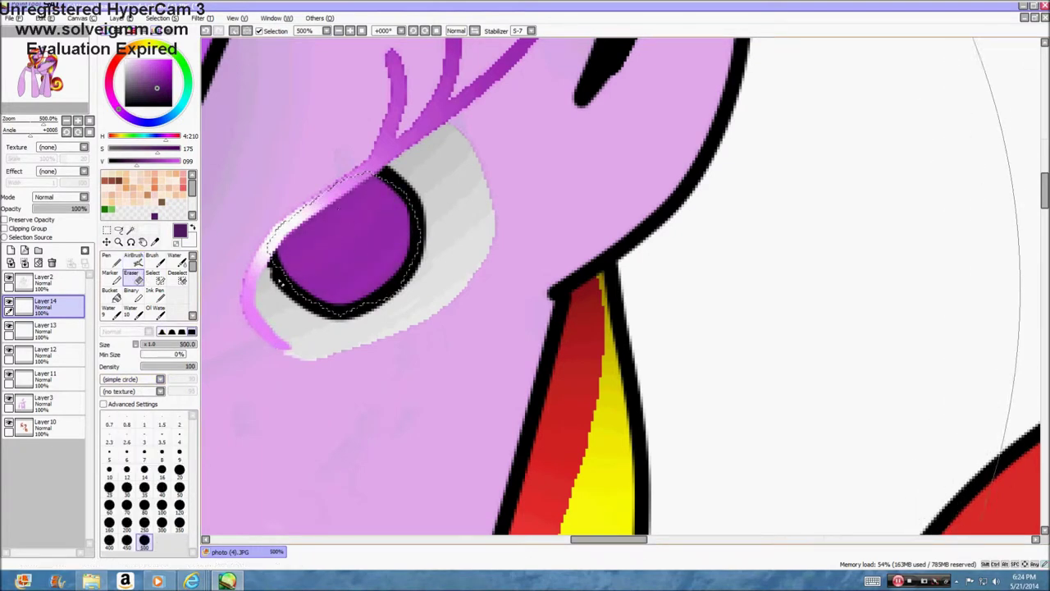
Shade the upper iris dark purple on Layer14 with the AirBrush at size 80 and paint the pupil with the Binary tool, size 16
key("e")
left_click_drag(307, 159, 420, 181)
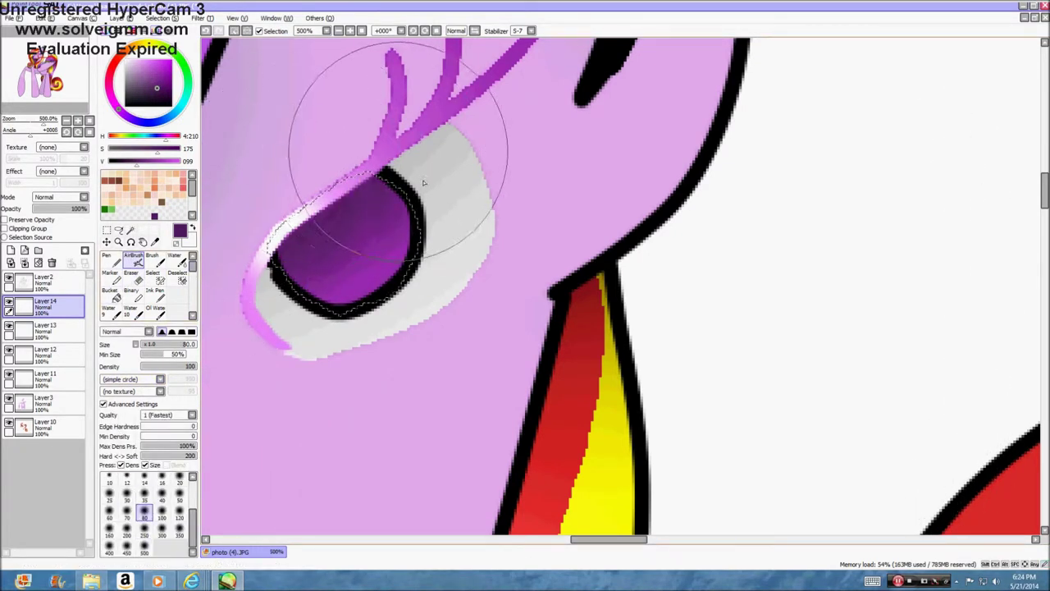
scroll(492, 246, "down", 2)
scroll(569, 312, "up", 6)
left_click(133, 280)
double_click(134, 293)
left_click(649, 294)
left_click_drag(359, 316, 393, 268)
Paint a white glow along the iris's lower part on Layer13 with the AirBrush at size 80
left_click(46, 328)
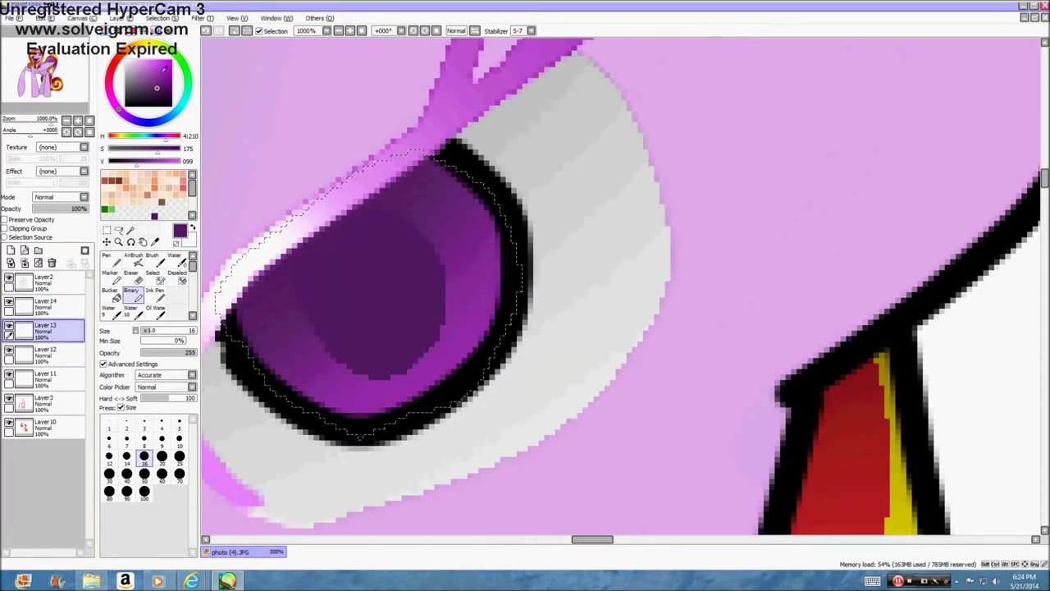
left_click_drag(135, 59, 125, 59)
left_click(133, 260)
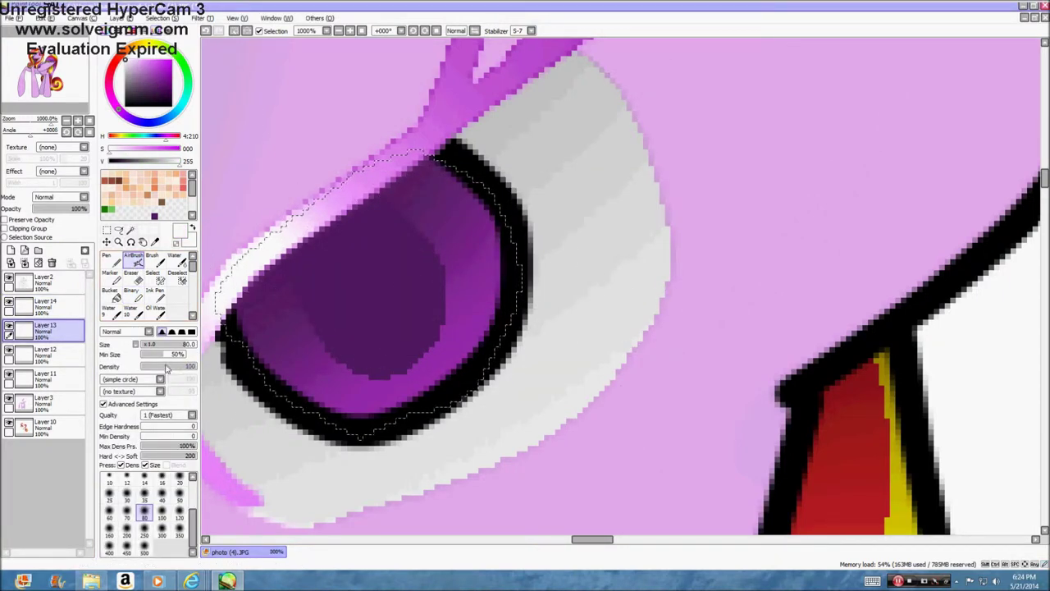
left_click_drag(490, 488, 489, 403)
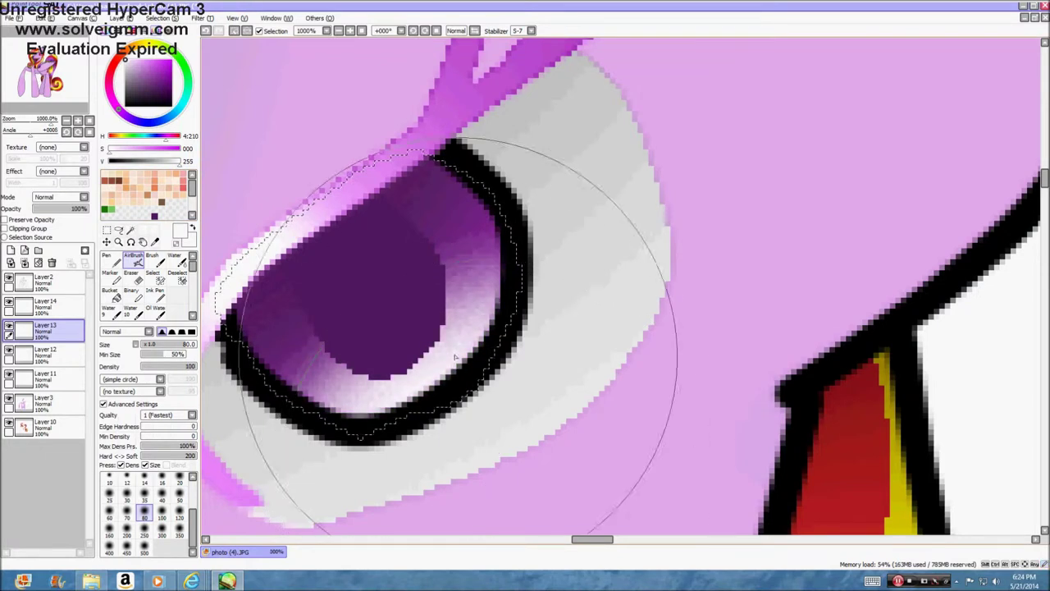
Try a lower opacity on Layer13 and set its blending mode to Overlay
left_click_drag(77, 209, 66, 211)
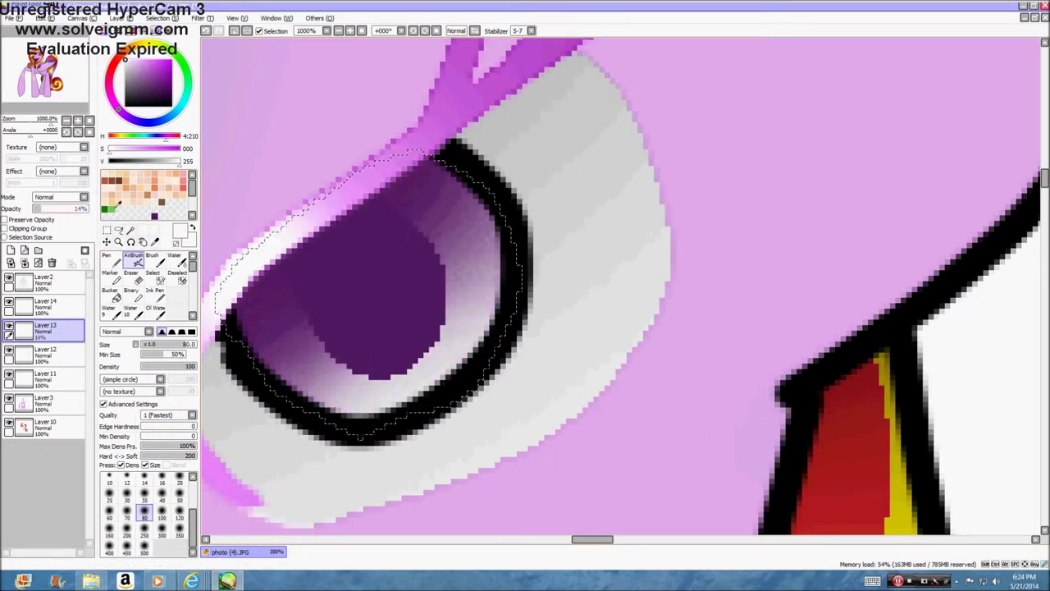
left_click(82, 197)
left_click(72, 243)
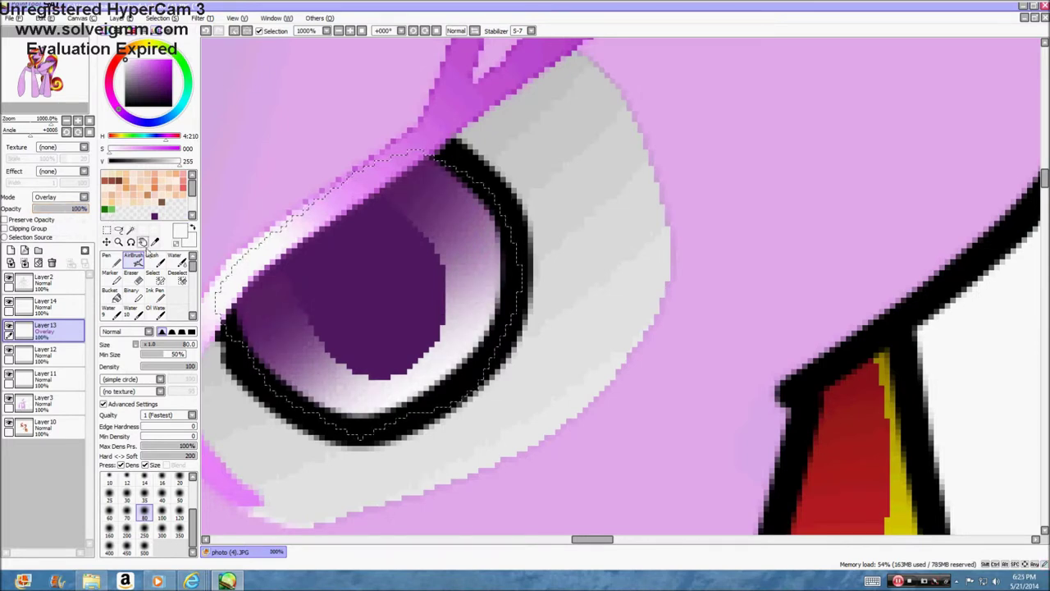
Erase the eye white inside the iris selection on Layer11 with the Eraser at size 35
key("e")
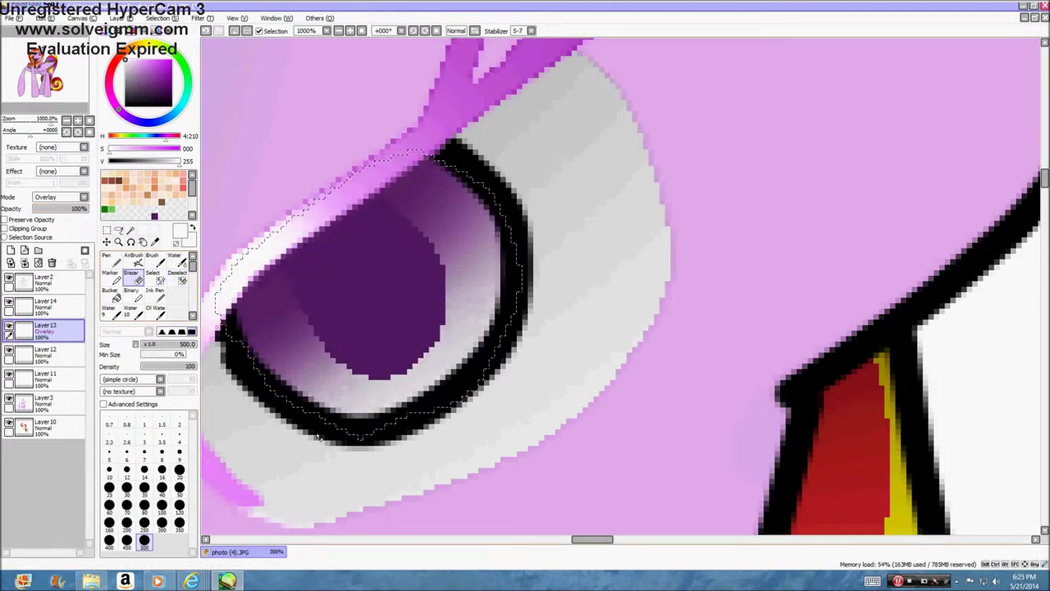
left_click(27, 306)
left_click(145, 488)
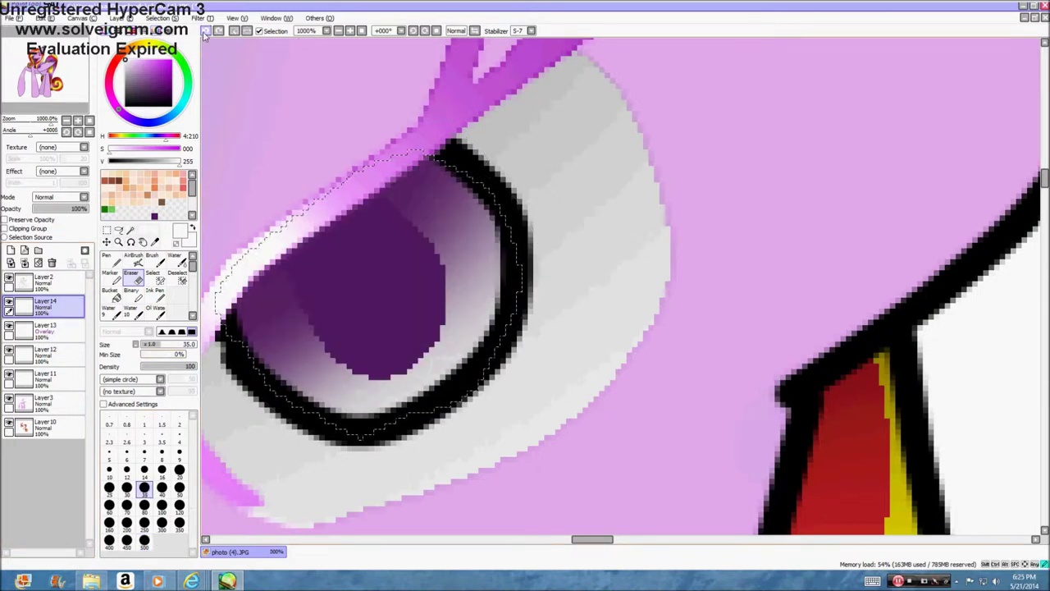
left_click(33, 354)
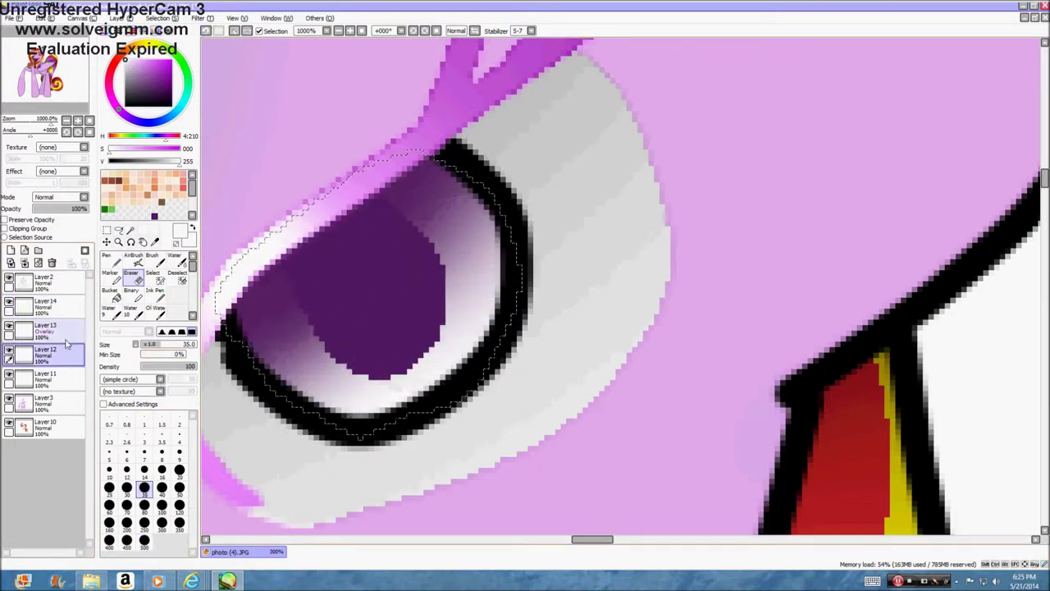
left_click(41, 377)
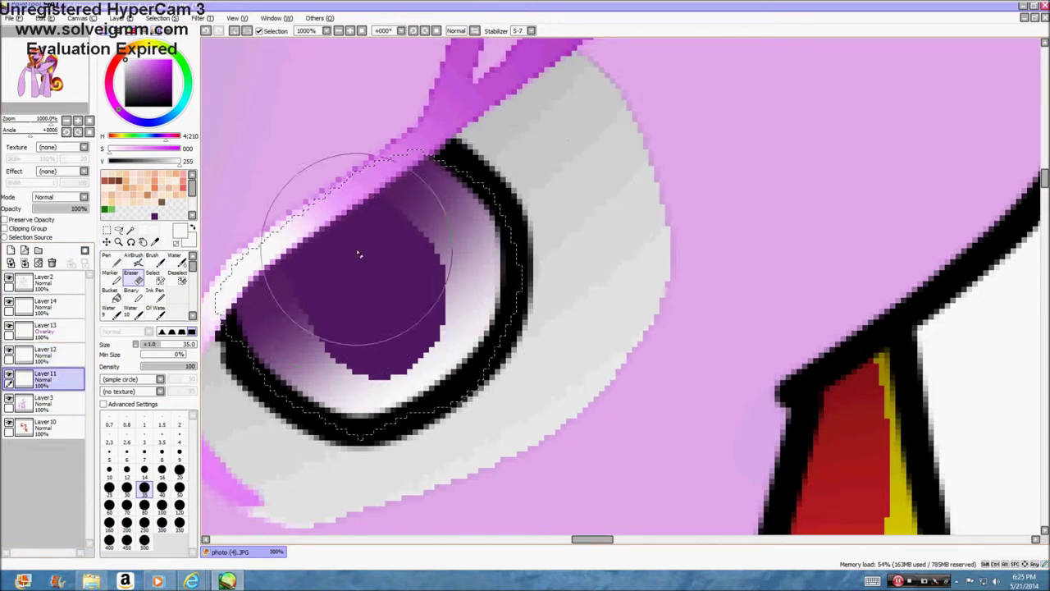
Delete Layer14 and the Overlay layer below it to clear the iris painting
left_click(66, 310)
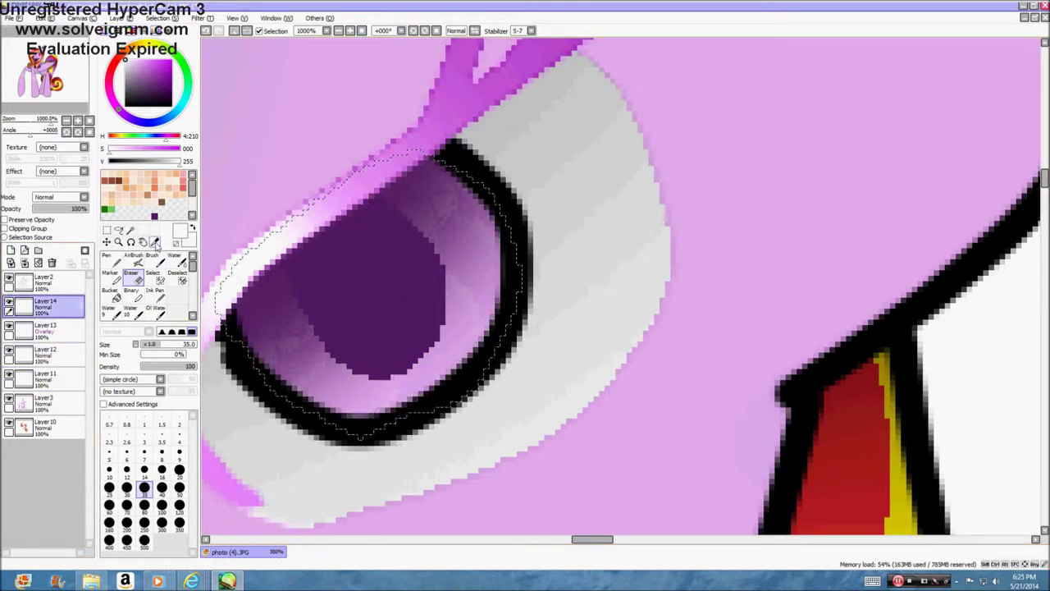
left_click(155, 242)
left_click(9, 303)
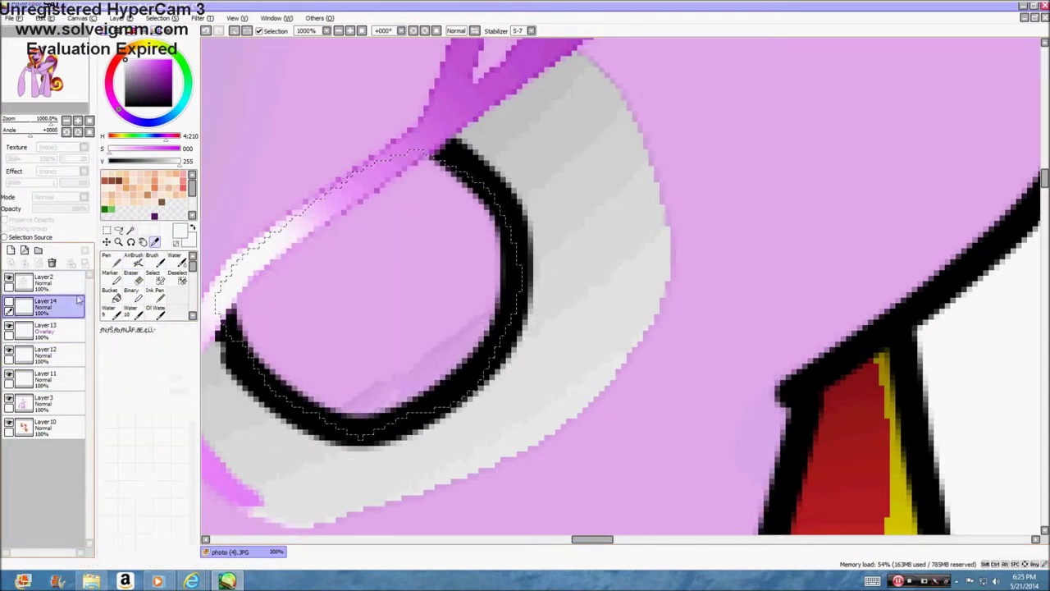
left_click(51, 263)
left_click(52, 262)
left_click(9, 326)
left_click(9, 325)
Fill the iris on a new layer with the saved purple brightened to value 176, Binary tool size 100
left_click(11, 251)
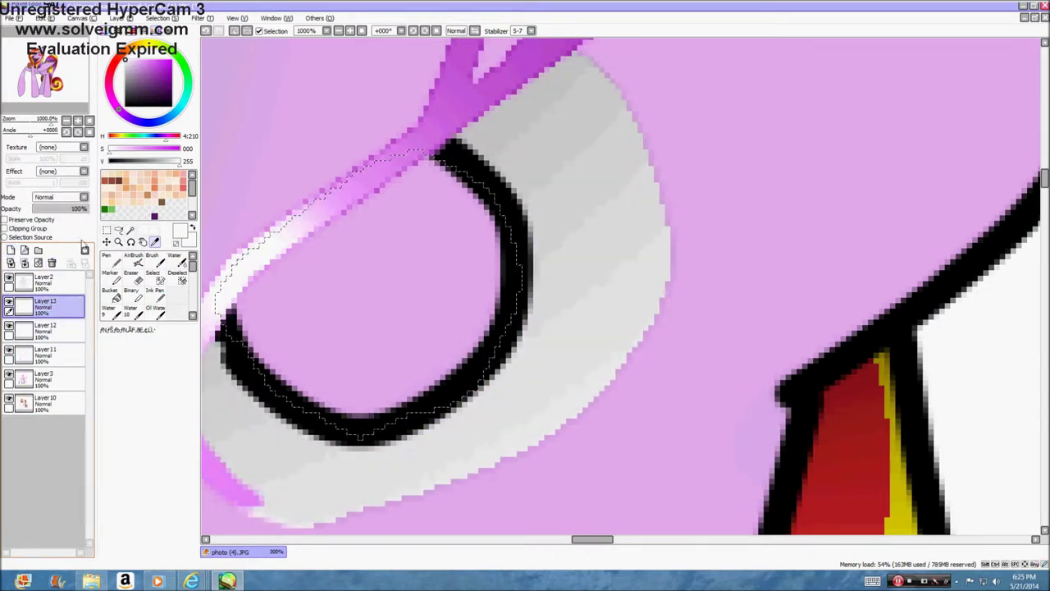
left_click(155, 216)
left_click_drag(146, 165, 158, 164)
left_click(134, 296)
left_click(144, 493)
left_click(315, 116)
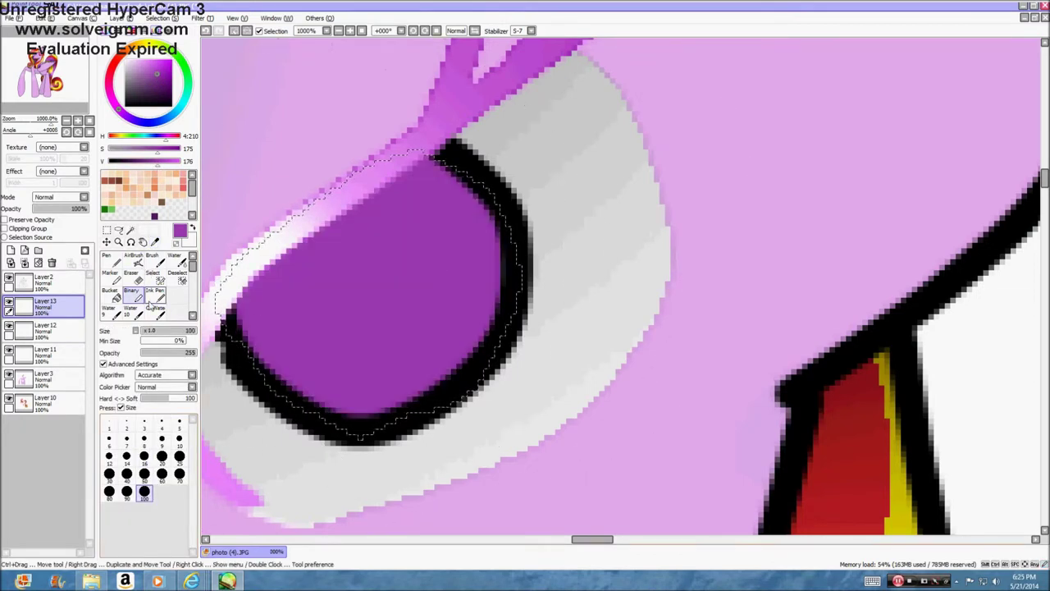
Shade the upper iris dark purple on a new layer with the AirBrush, size 80, and paint the pupil with the Binary tool, size 16
left_click(133, 261)
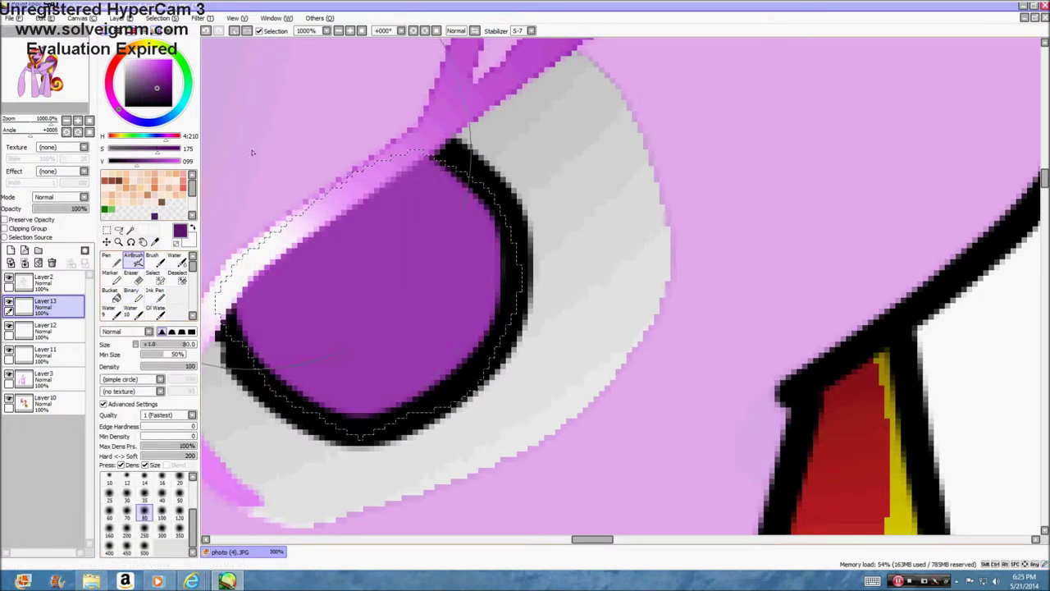
left_click(11, 250)
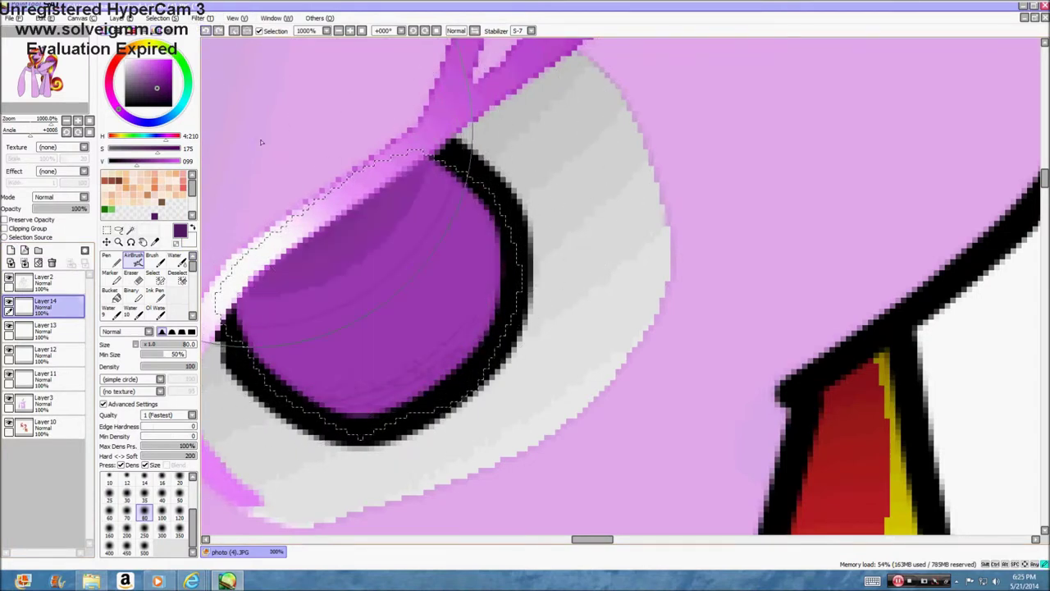
left_click(132, 290)
left_click_drag(393, 344, 424, 316)
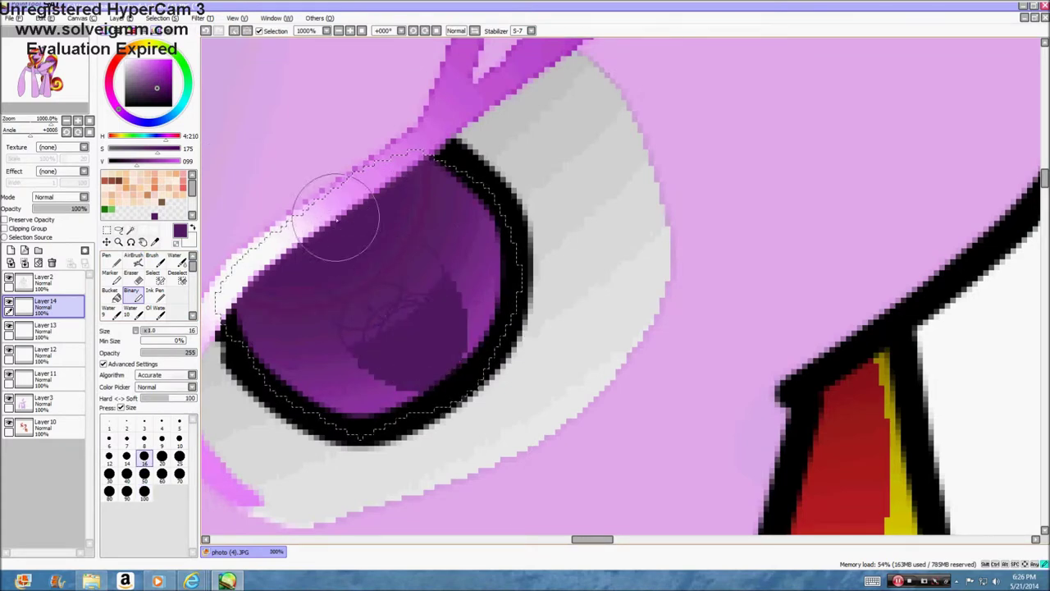
Add a light purple glow along the iris's lower edge on Layer13 with the AirBrush at size 80
scroll(403, 274, "down", 5)
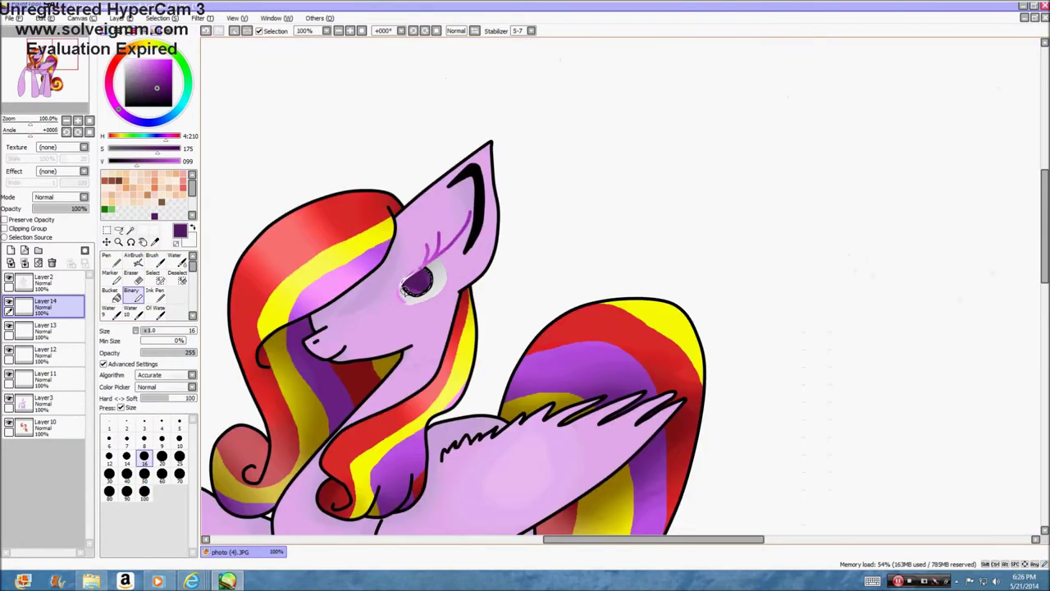
scroll(419, 259, "up", 4)
left_click(50, 331)
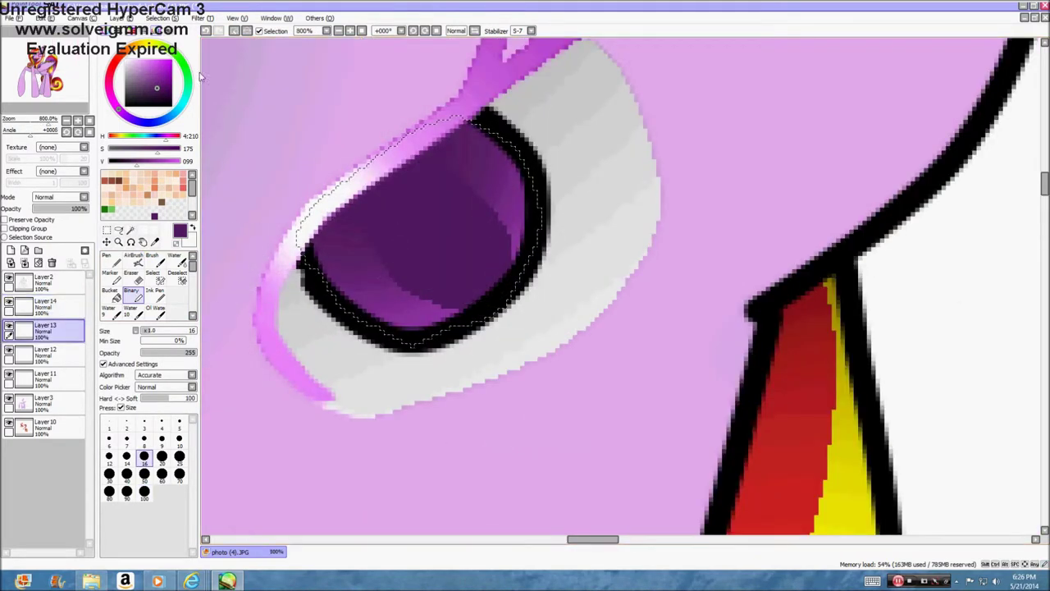
left_click(134, 257)
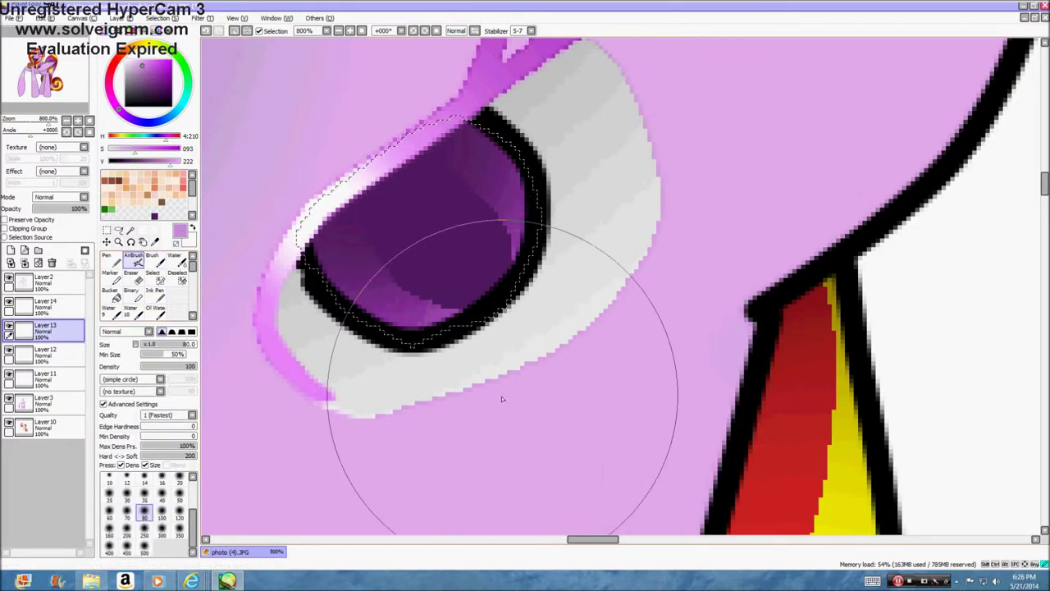
Merge Layer14, Layer13 and Layer12 down into Layer11 and clear the iris selection with the Deselect tool
scroll(525, 365, "down", 5)
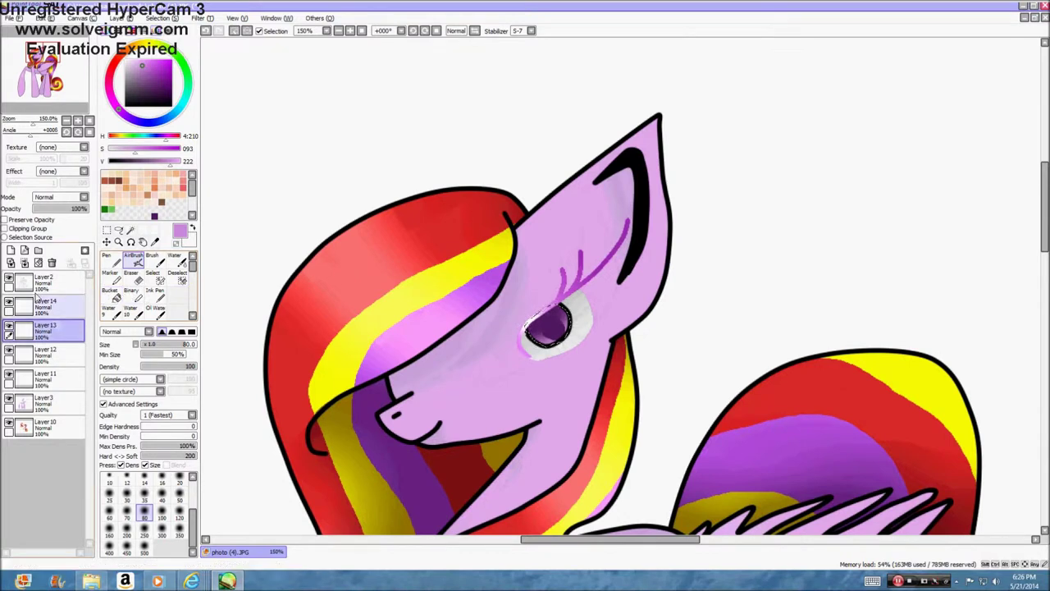
left_click(50, 305)
left_click(25, 263)
left_click(24, 262)
left_click(24, 263)
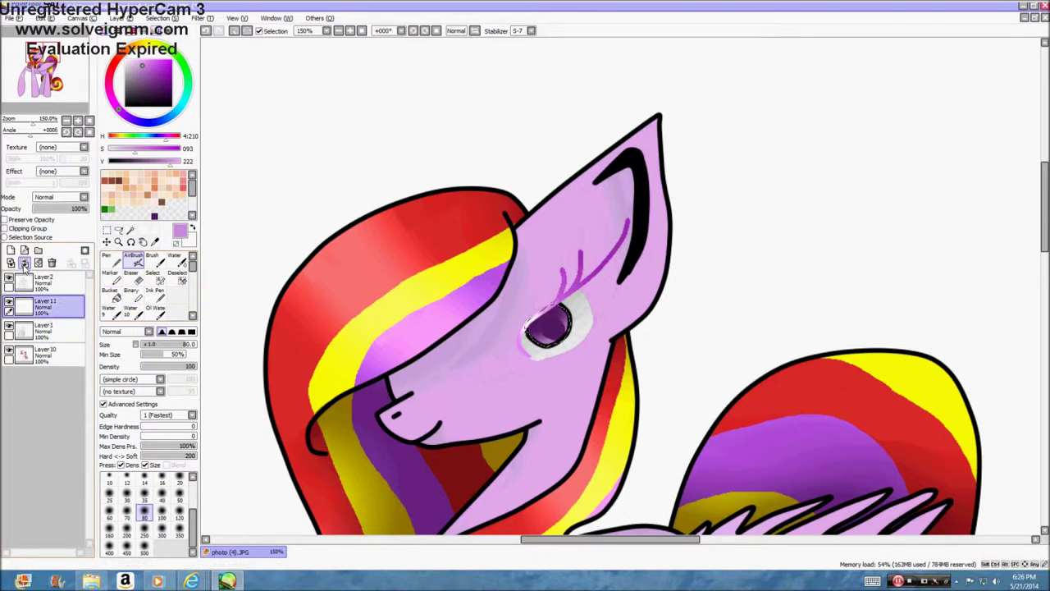
left_click(182, 279)
Add a new layer beneath Layer11 and set up the AirBrush at size 80 with bright cyan, saturation 162, value 249
left_click(12, 251)
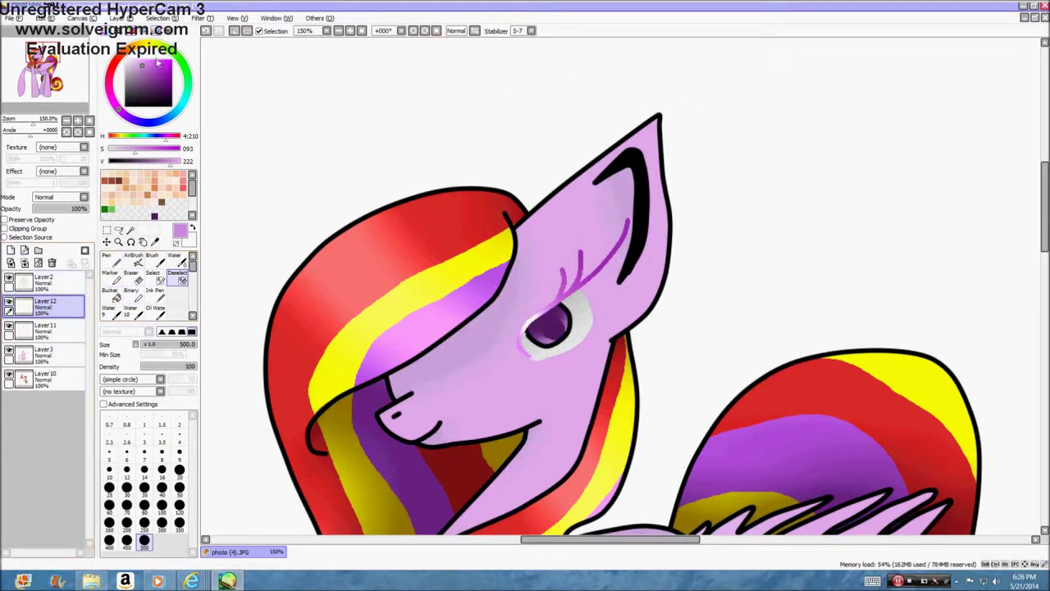
left_click(180, 108)
left_click(133, 261)
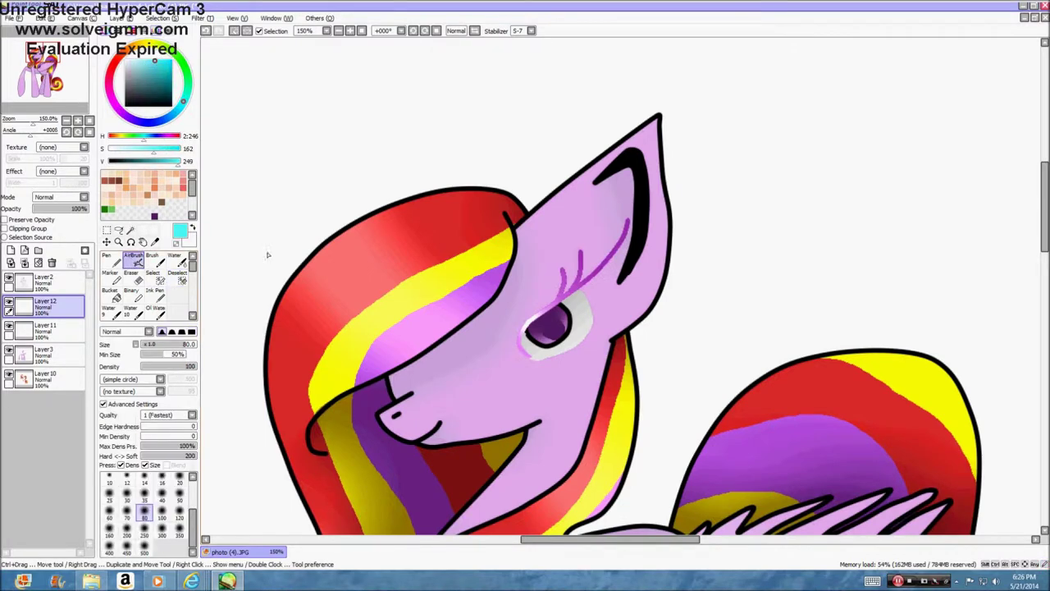
scroll(526, 301, "up", 3)
left_click_drag(68, 327, 68, 340)
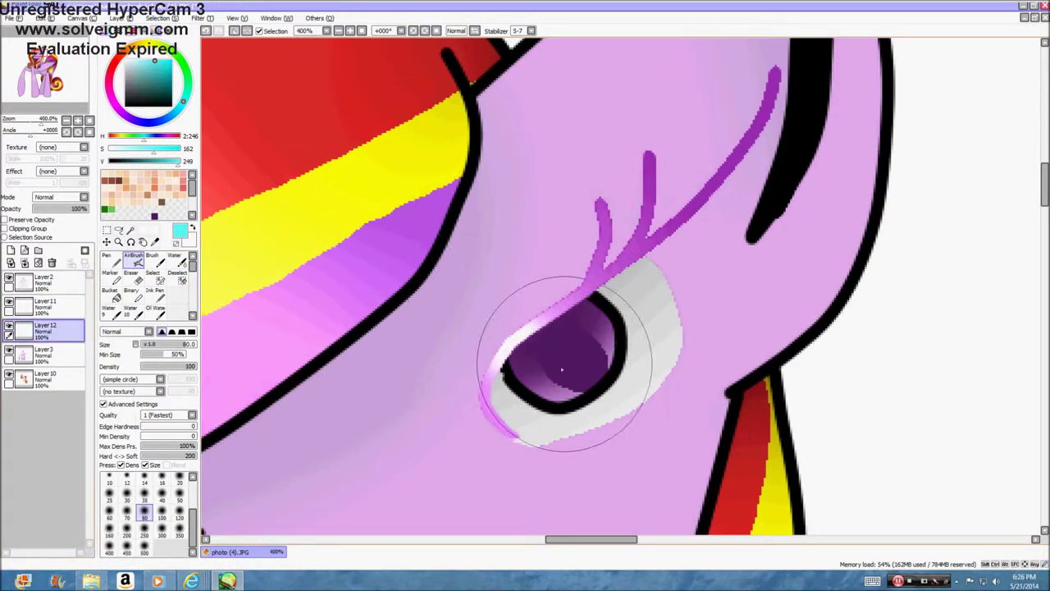
Airbrush cyan shading along the upper edge of the eye on Layer12 and clear the selection
left_click(161, 18)
left_click(539, 352)
mouse_move(539, 352)
left_mouse_down()
mouse_move(572, 300)
mouse_move(526, 335)
mouse_move(597, 287)
left_mouse_up()
scroll(597, 287, "down", 5)
scroll(668, 265, "up", 5)
scroll(355, 301, "down", 5)
scroll(353, 300, "down", 3)
scroll(403, 364, "up", 3)
left_click(178, 277)
scroll(364, 238, "down", 3)
scroll(350, 207, "up", 1)
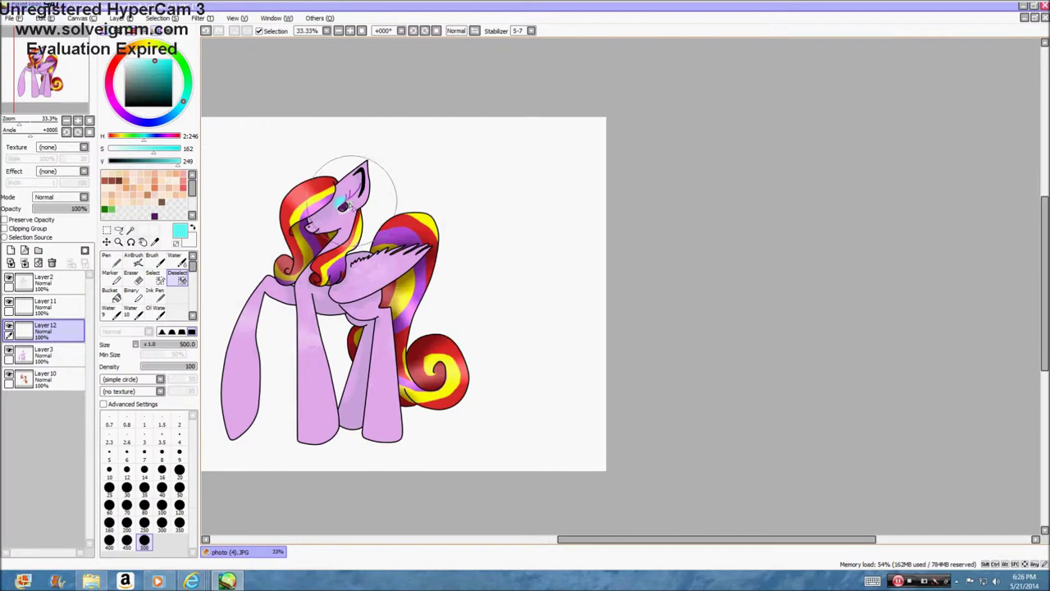
Switch to Internet Explorer and open google.com in a new tab
left_click(194, 581)
left_click(419, 528)
left_click(777, 23)
left_click(215, 22)
type("google.com")
key("Return")
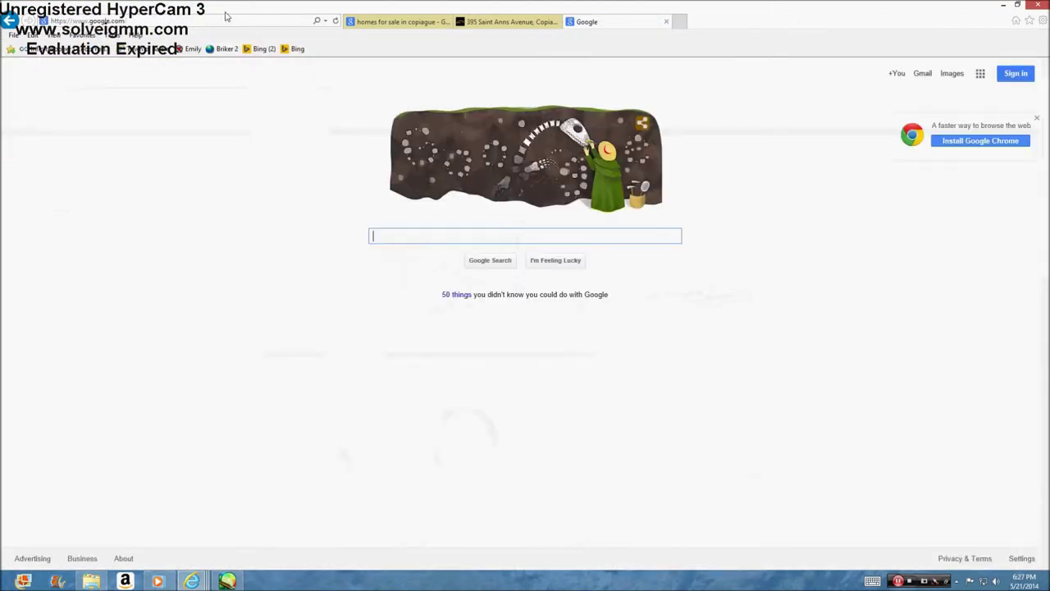
Search Google Images for "amethyst cutie mark"
left_click(442, 240)
type("Ameri")
key("BackSpace")
key("BackSpace")
key("BackSpace")
type("y")
key("BackSpace")
type("methyst ")
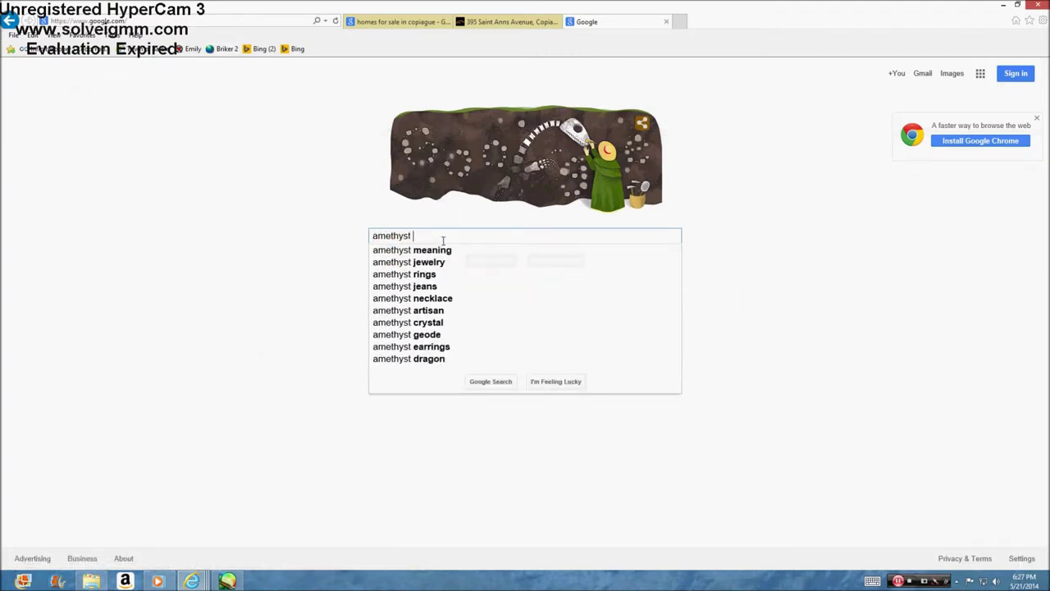
type("cutie mar")
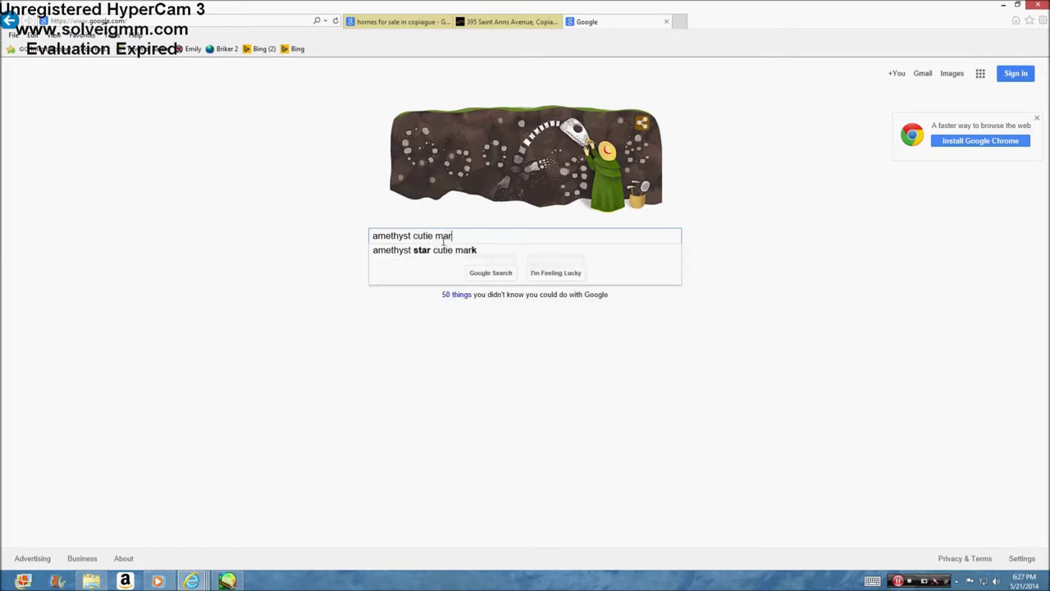
type("k")
key("Return")
left_click(171, 157)
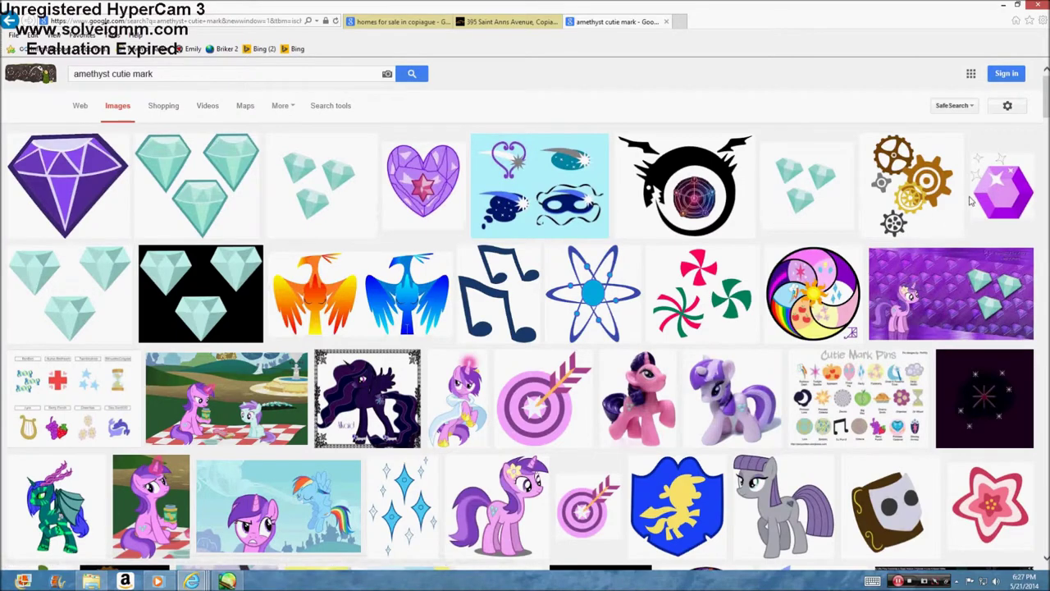
Preview the purple target-and-arrow cutie mark and its related pony and flower images
scroll(971, 201, "down", 1)
scroll(549, 378, "down", 3)
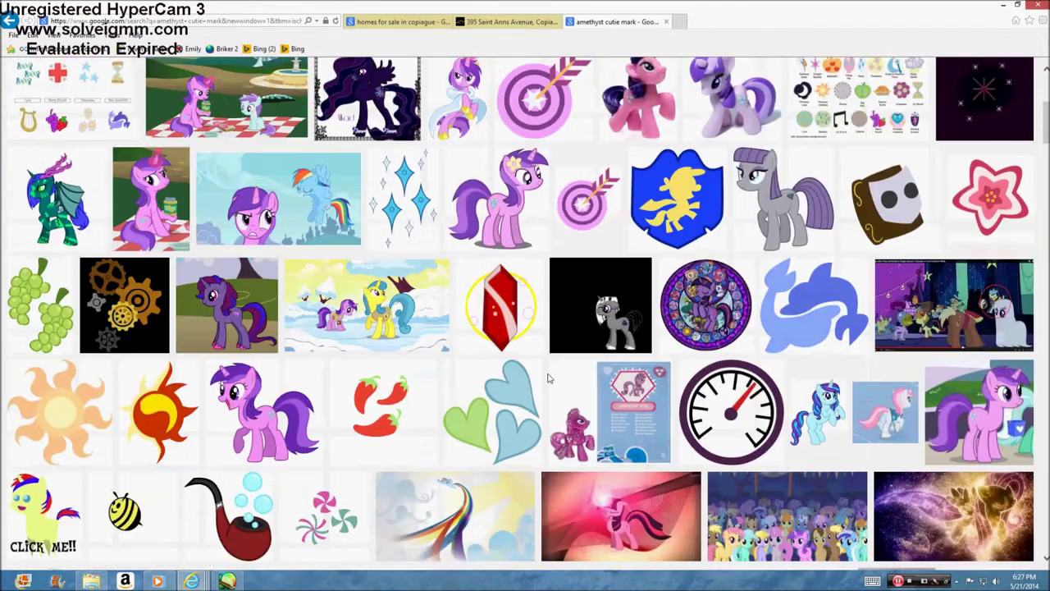
scroll(549, 378, "up", 2)
left_click(537, 254)
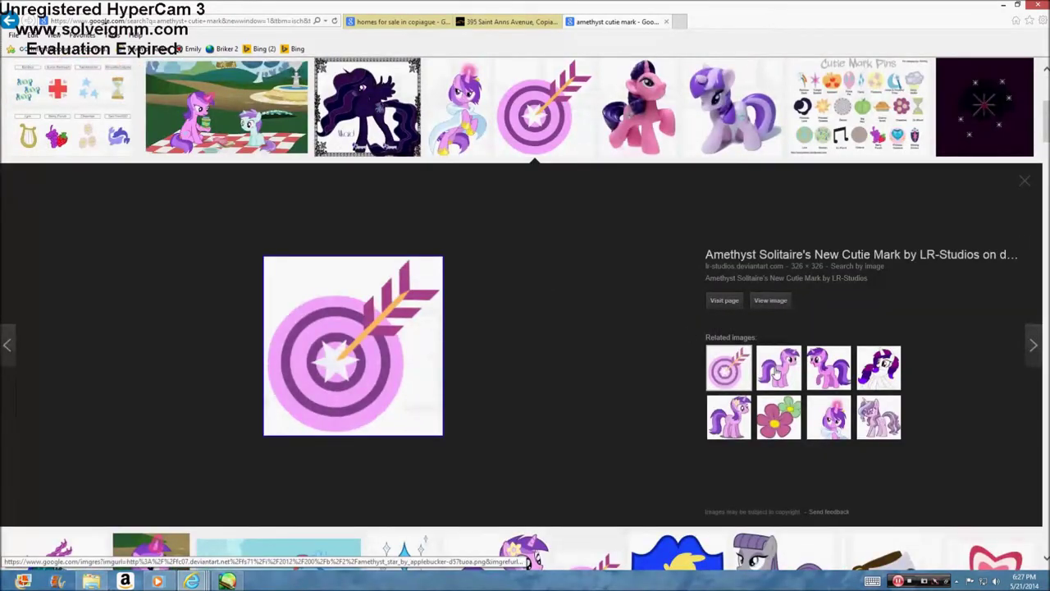
left_click(777, 373)
left_click(827, 368)
left_click(878, 415)
left_click(829, 417)
left_click(778, 414)
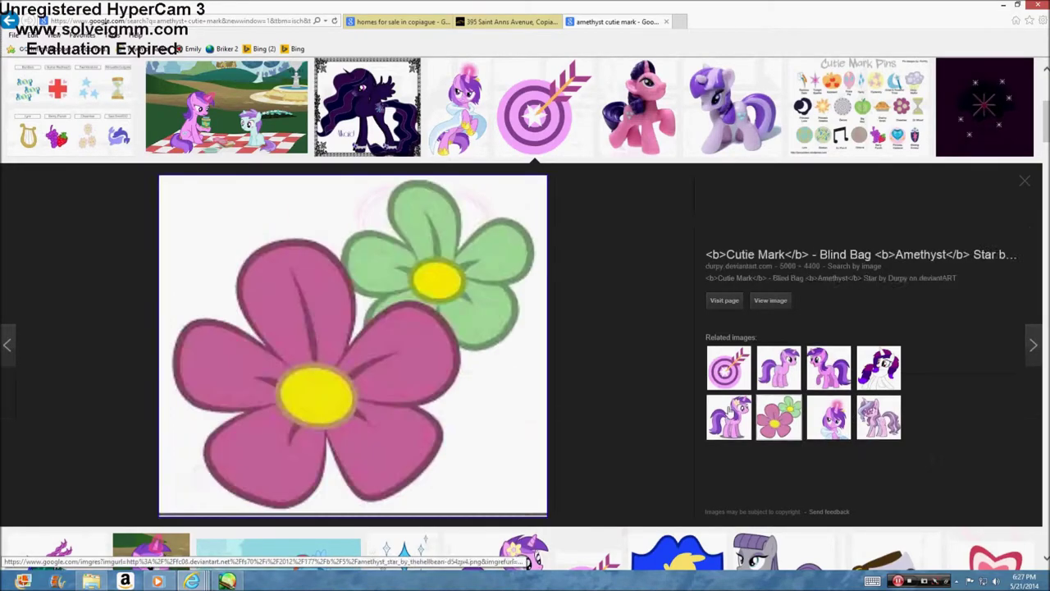
Preview the heart-shaped and hexagonal purple gem cutie marks, and look through the remaining amethyst results
scroll(527, 305, "up", 4)
left_click(423, 173)
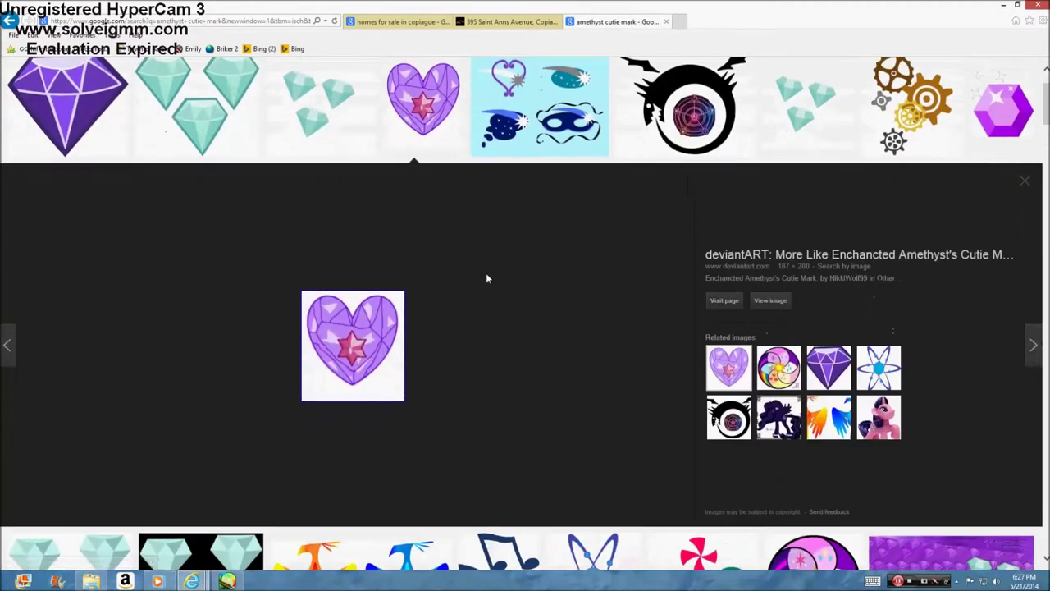
left_click(983, 128)
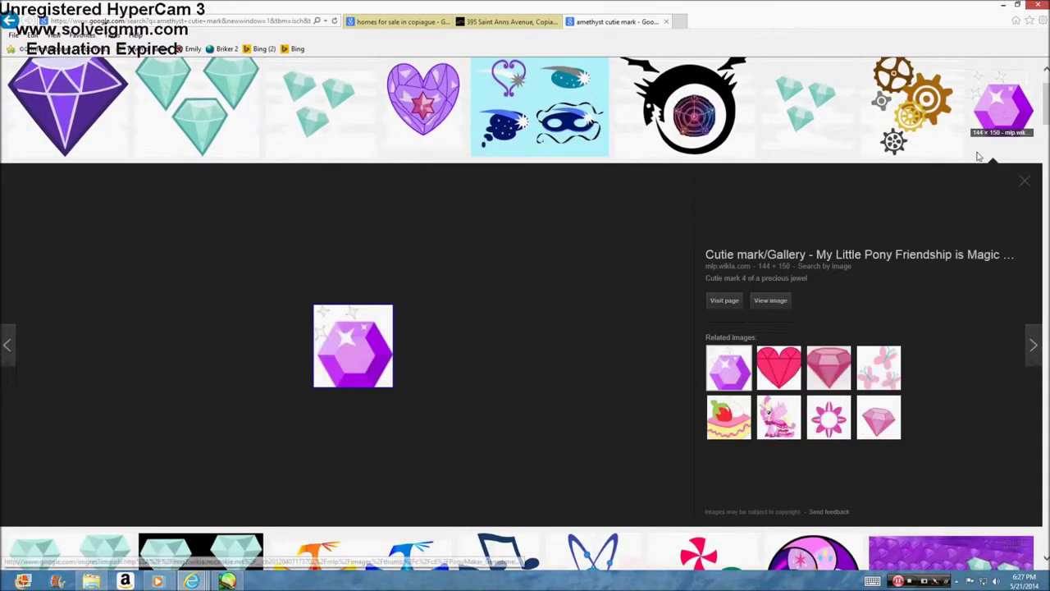
mouse_move(815, 368)
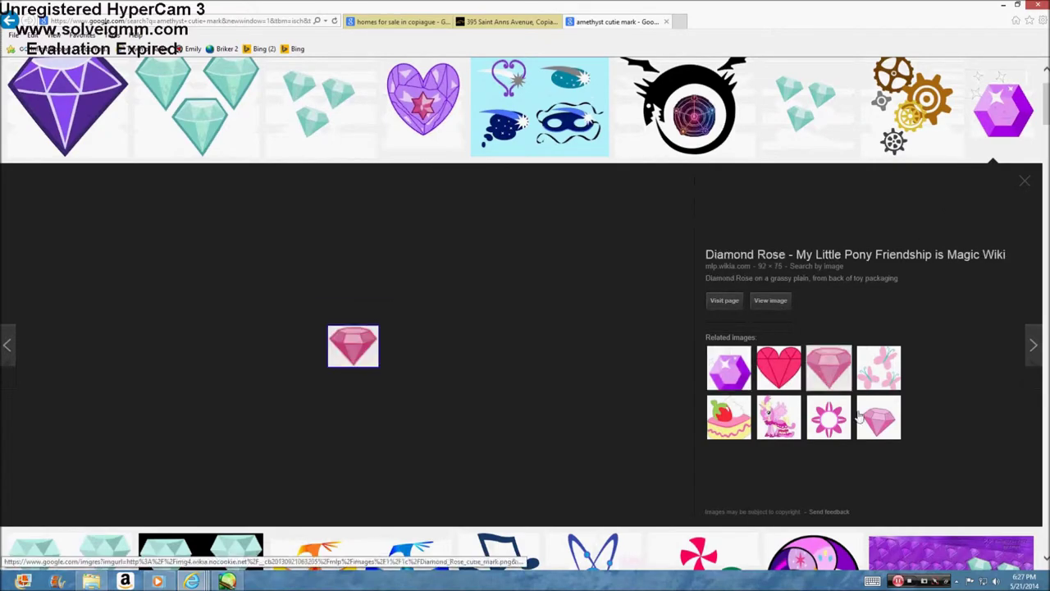
scroll(787, 362, "down", 10)
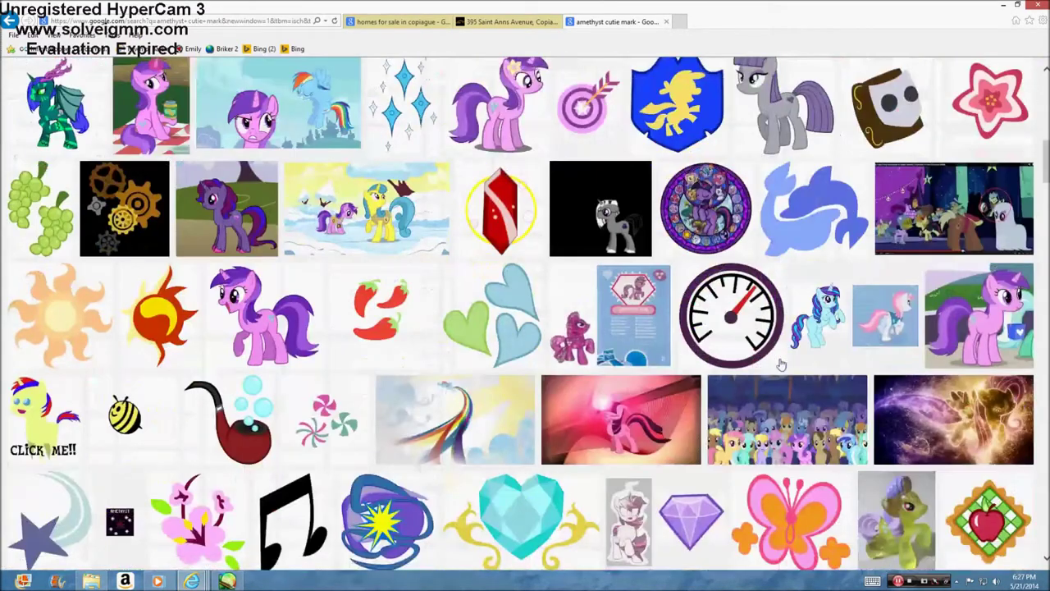
scroll(782, 364, "down", 10)
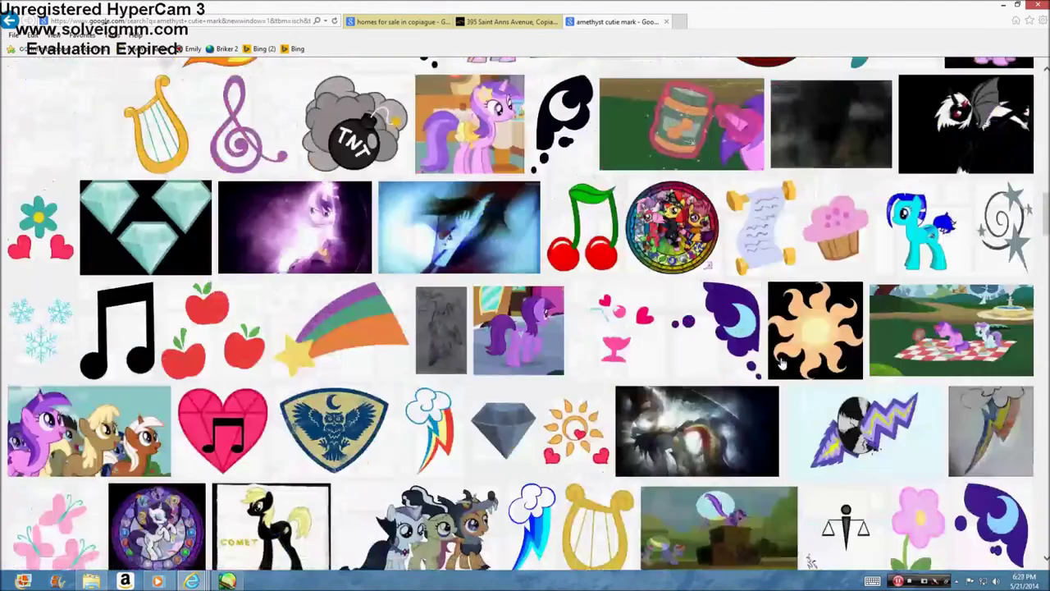
scroll(781, 365, "down", 10)
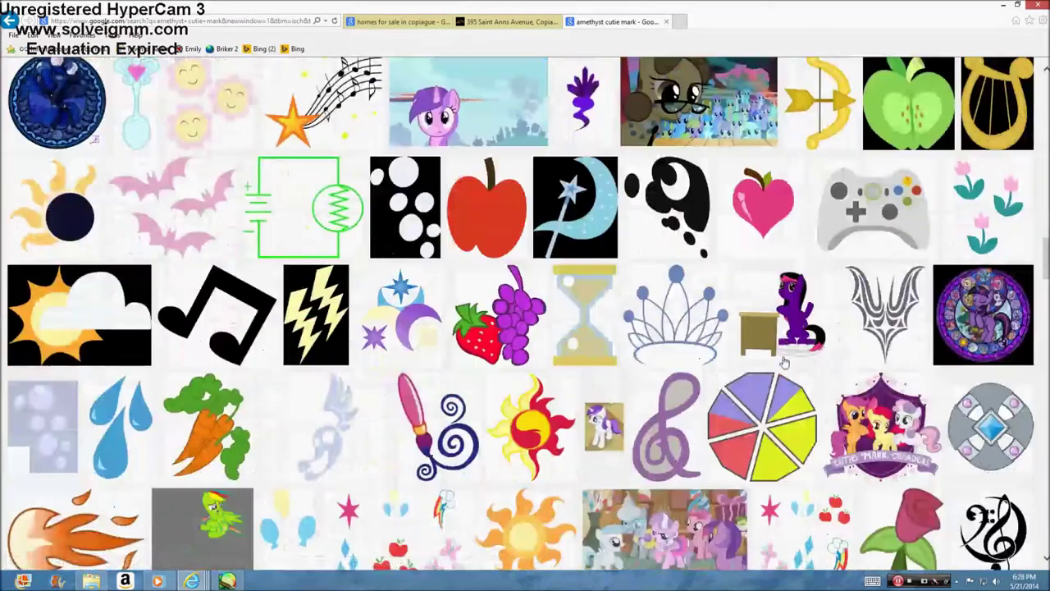
scroll(451, 477, "down", 5)
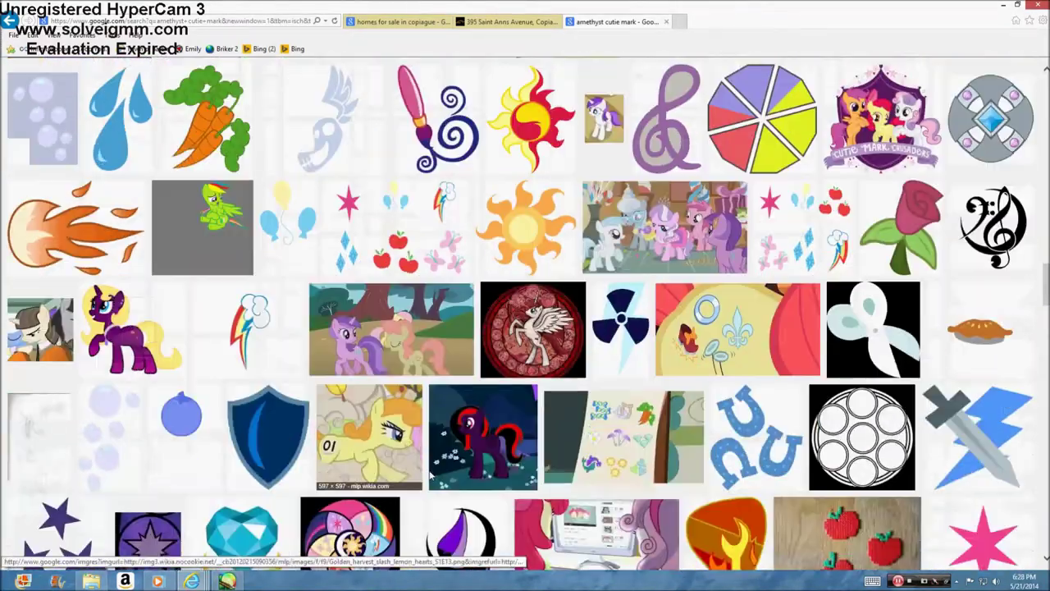
scroll(451, 477, "down", 10)
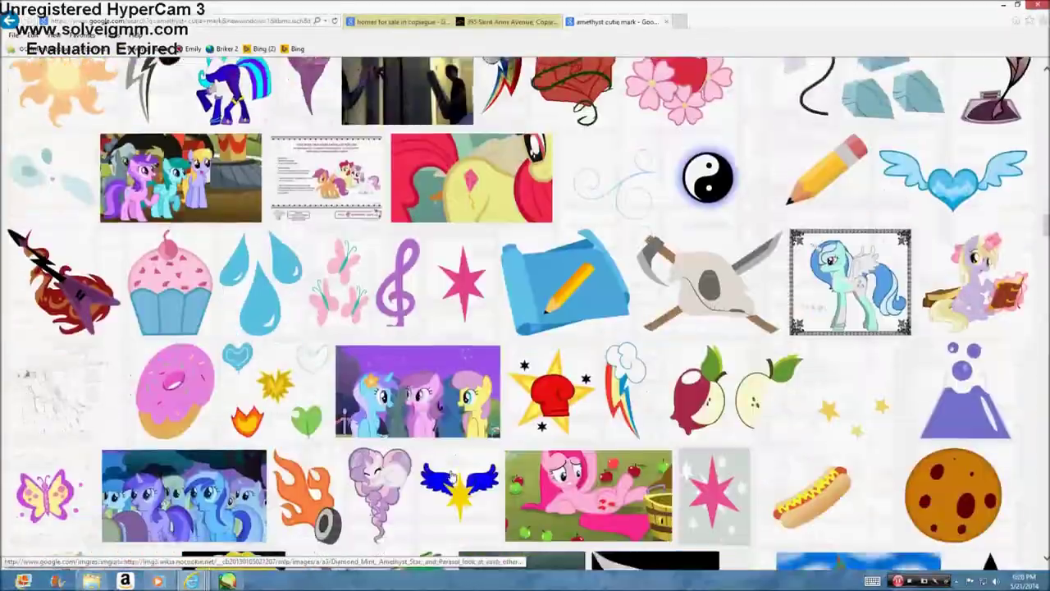
scroll(451, 477, "down", 3)
scroll(450, 477, "up", 20)
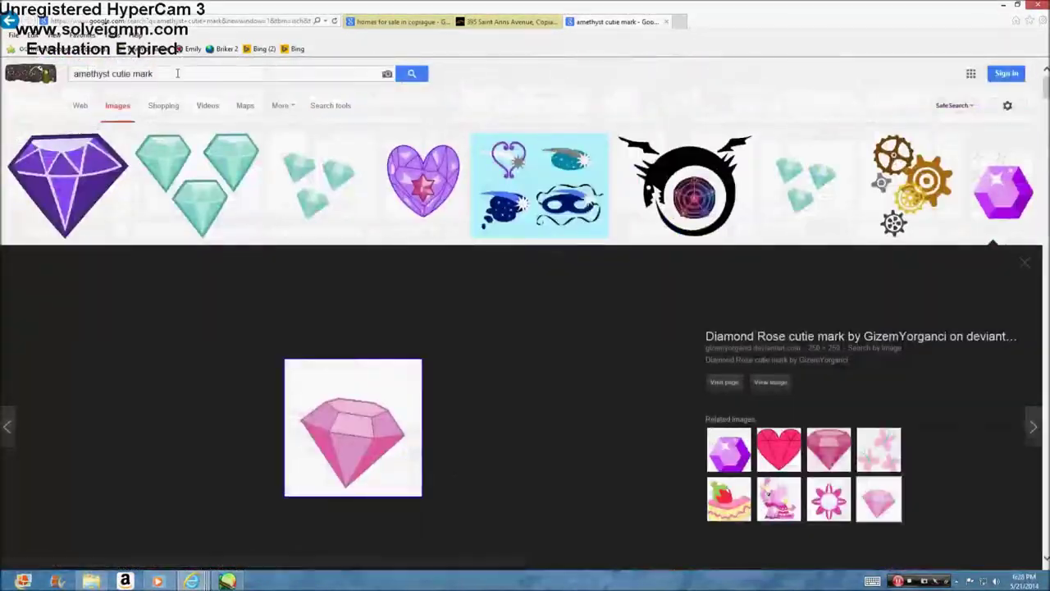
Change the image search to "gem cutie mark"
left_click(79, 80)
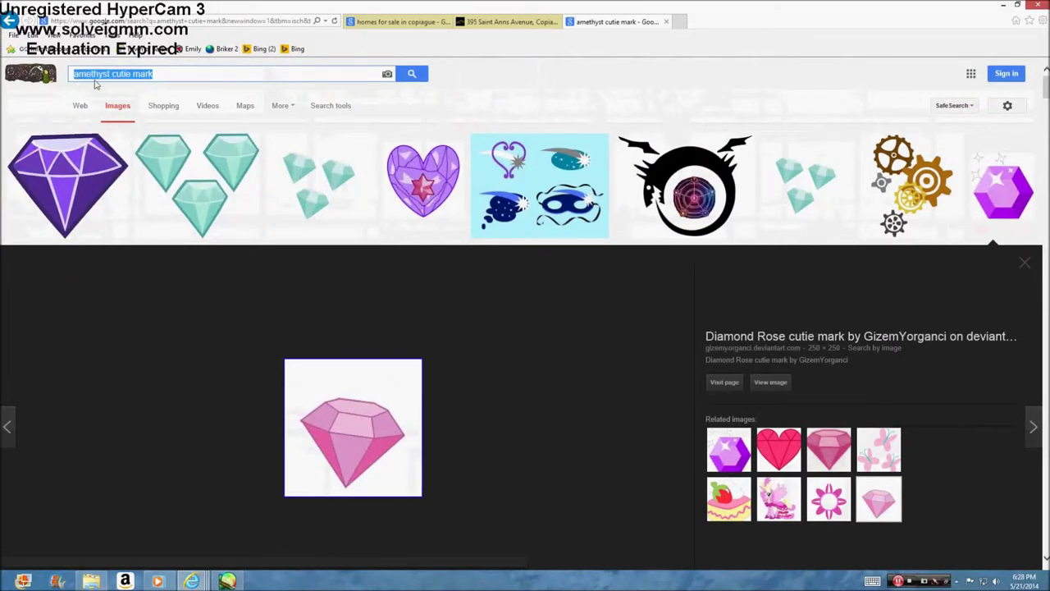
type("gem cu")
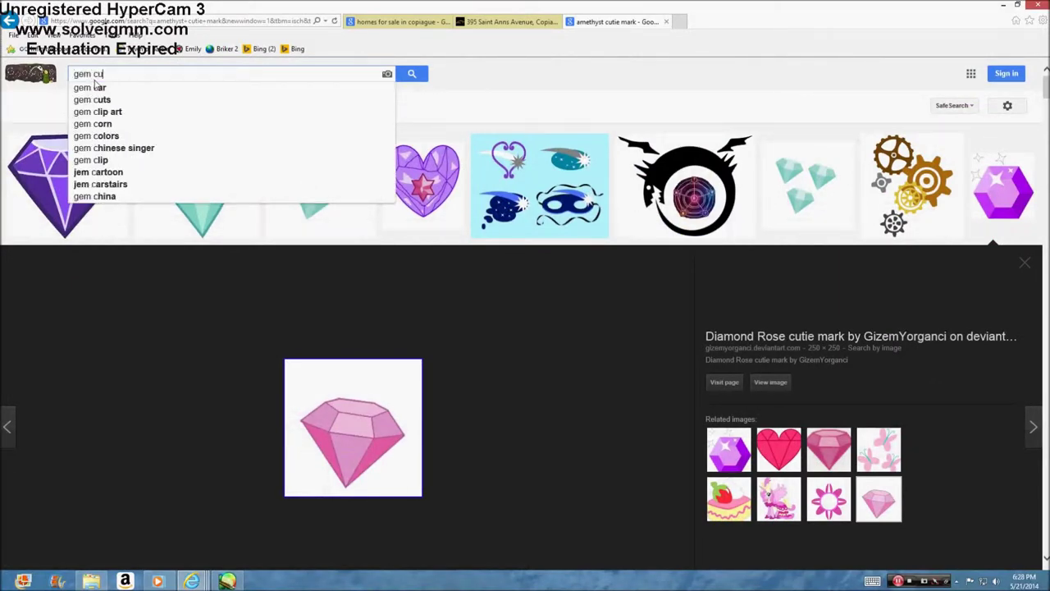
type("tie mark")
key("Return")
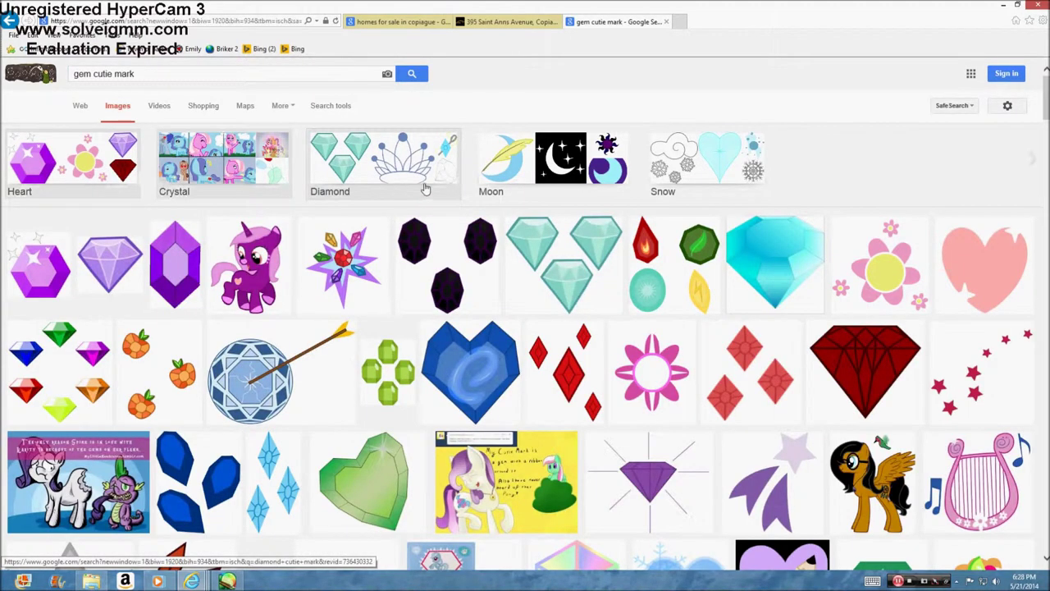
Preview the purple gem, crown and gem-star cutie marks, and open the related red heart image
left_click(61, 264)
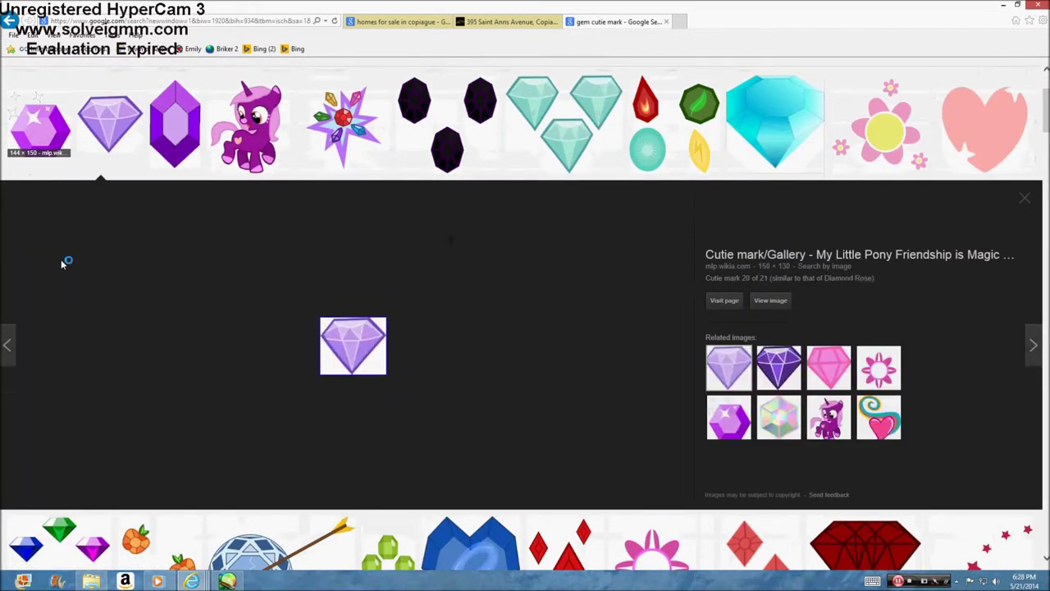
key("Right")
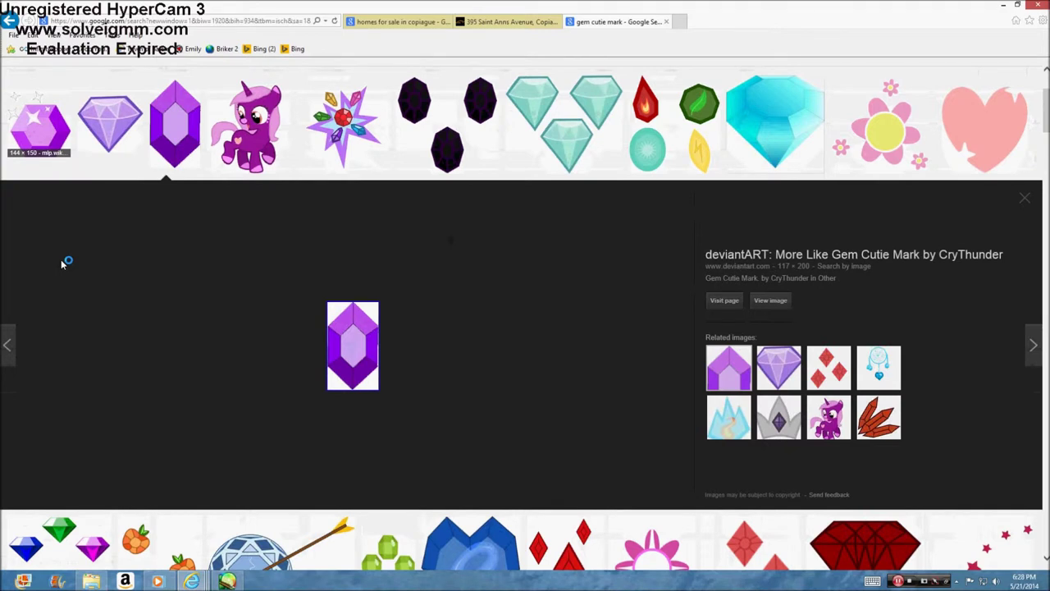
left_click(781, 427)
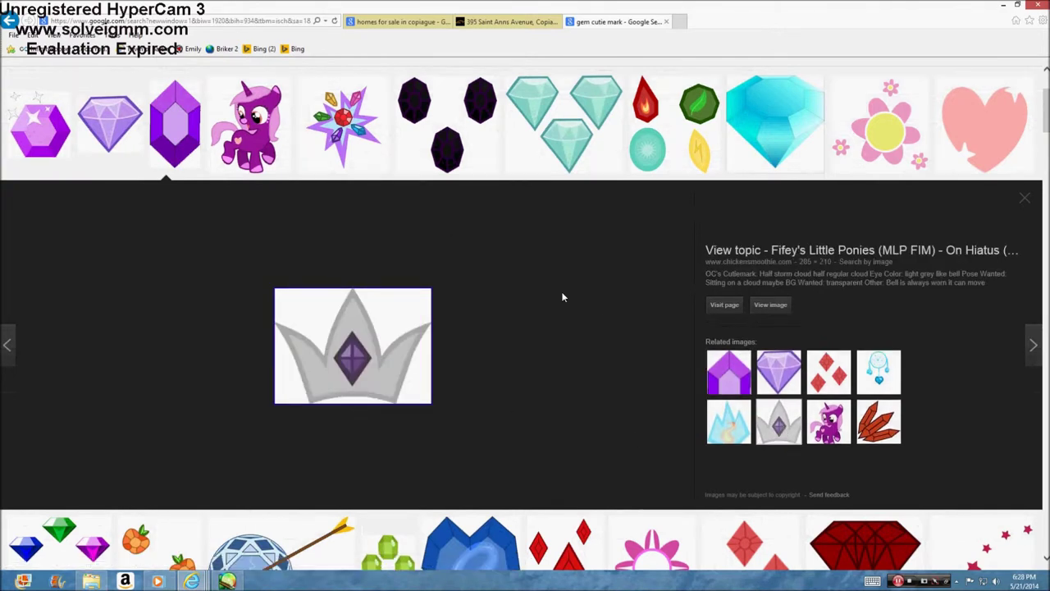
key("Right")
key("Right")
key("Right")
key("Left")
left_click(879, 367)
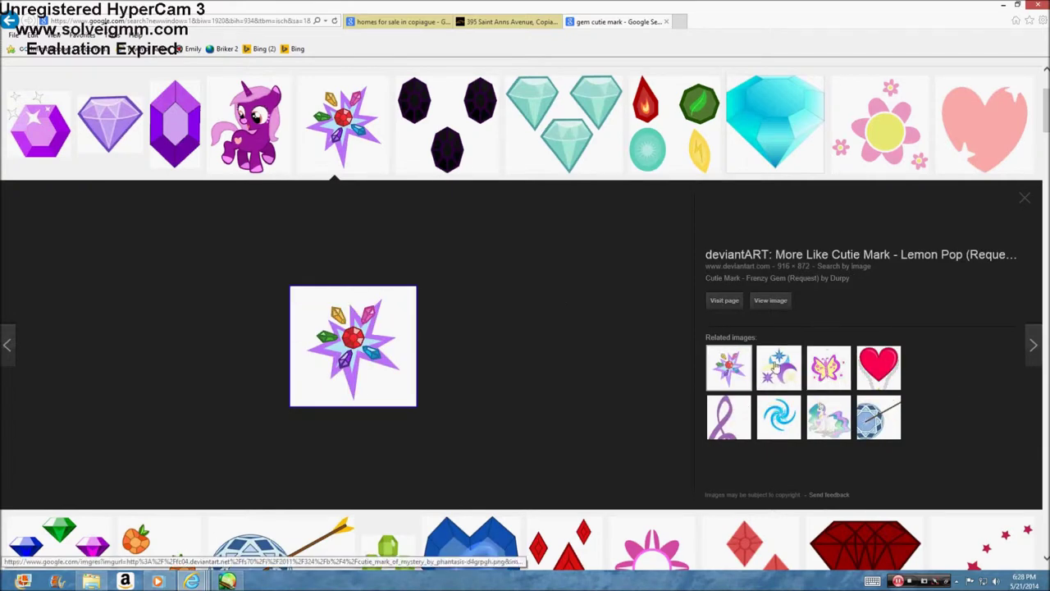
Visit the heart and necklace cutie mark's deviantART page and save its picture to the computer
left_click(735, 306)
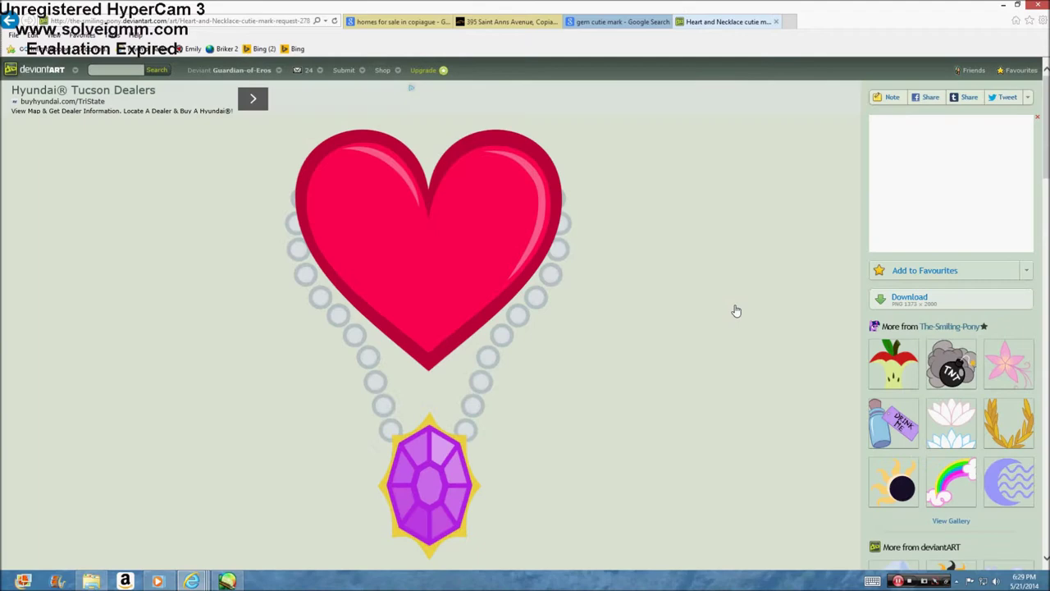
right_click(266, 270)
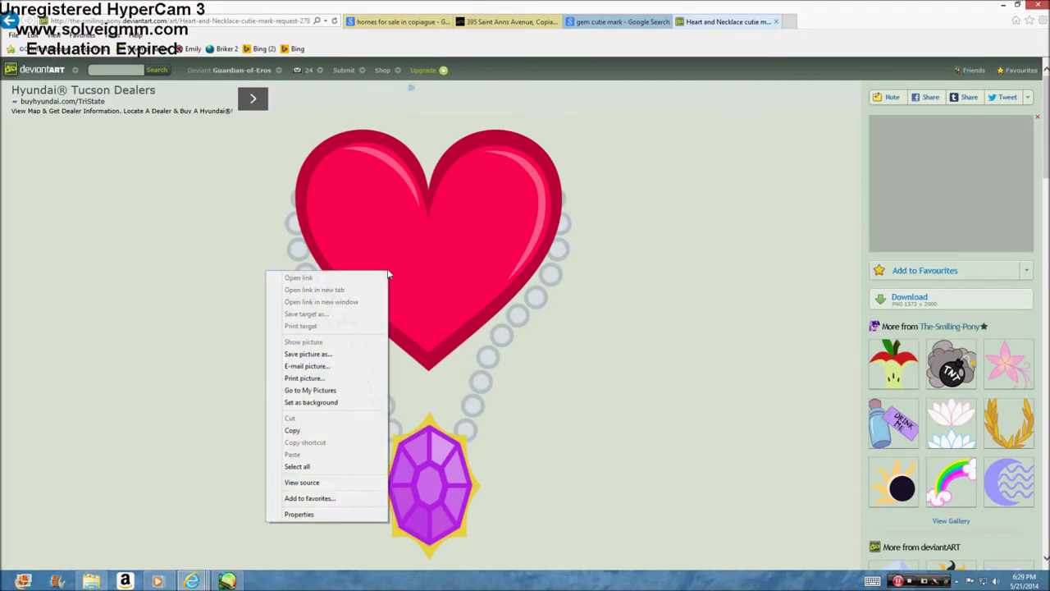
left_click(308, 355)
left_click(228, 581)
left_click(192, 581)
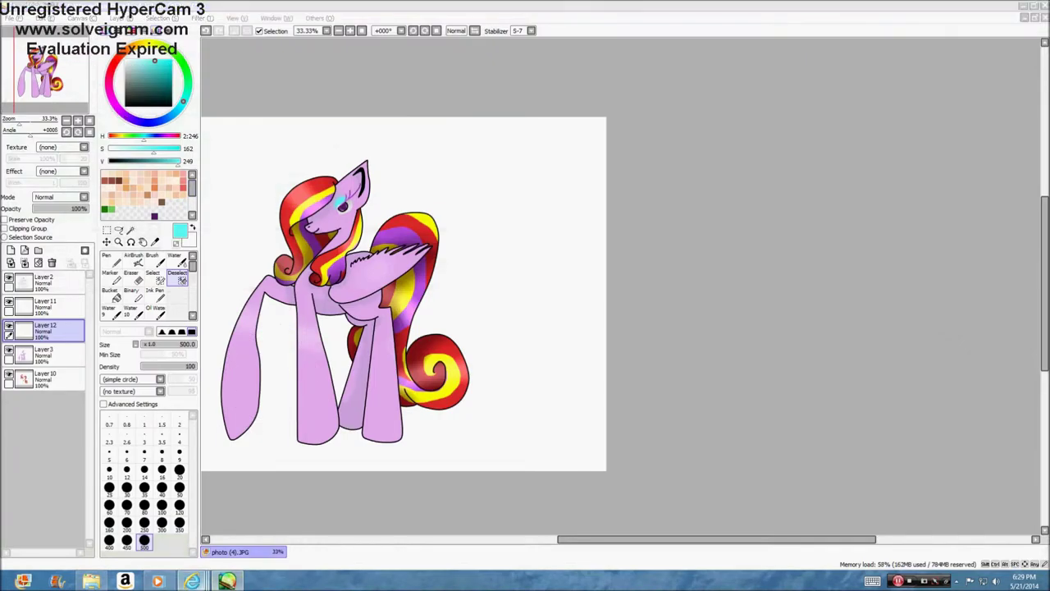
left_click(388, 511)
left_click(442, 279)
Switch to PaintTool SAI and open the saved heart and necklace cutie mark picture from My Pictures
left_click(227, 581)
left_click(21, 17)
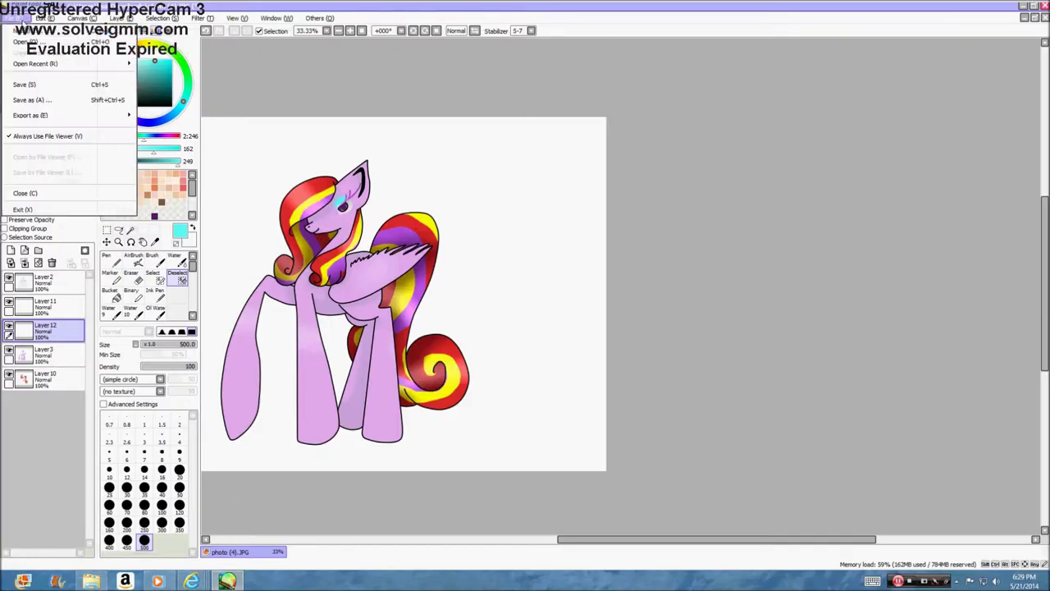
left_click(32, 39)
scroll(261, 138, "down", 3)
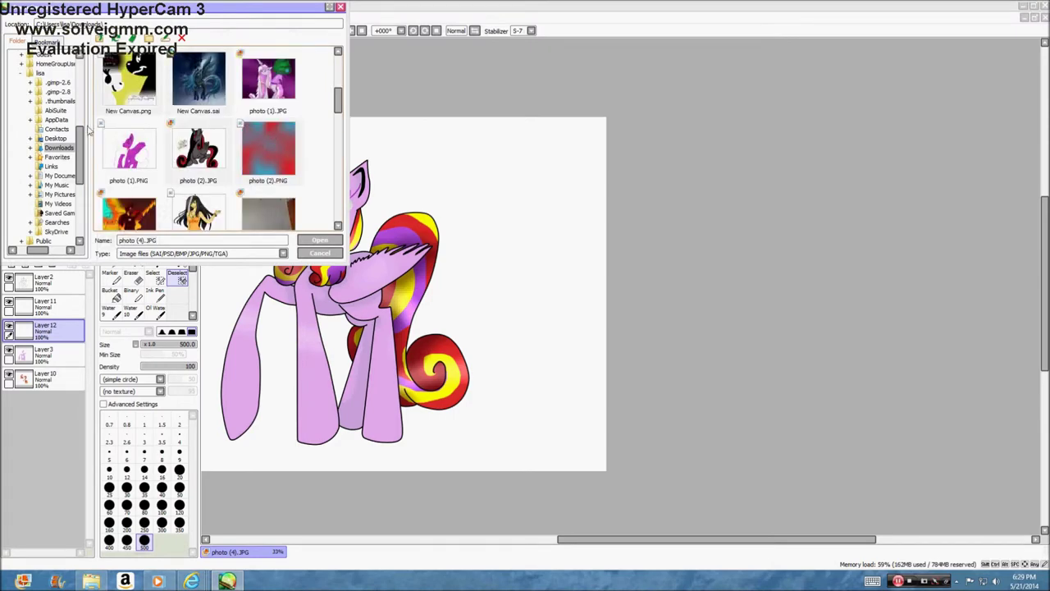
left_click(60, 195)
scroll(338, 98, "down", 5)
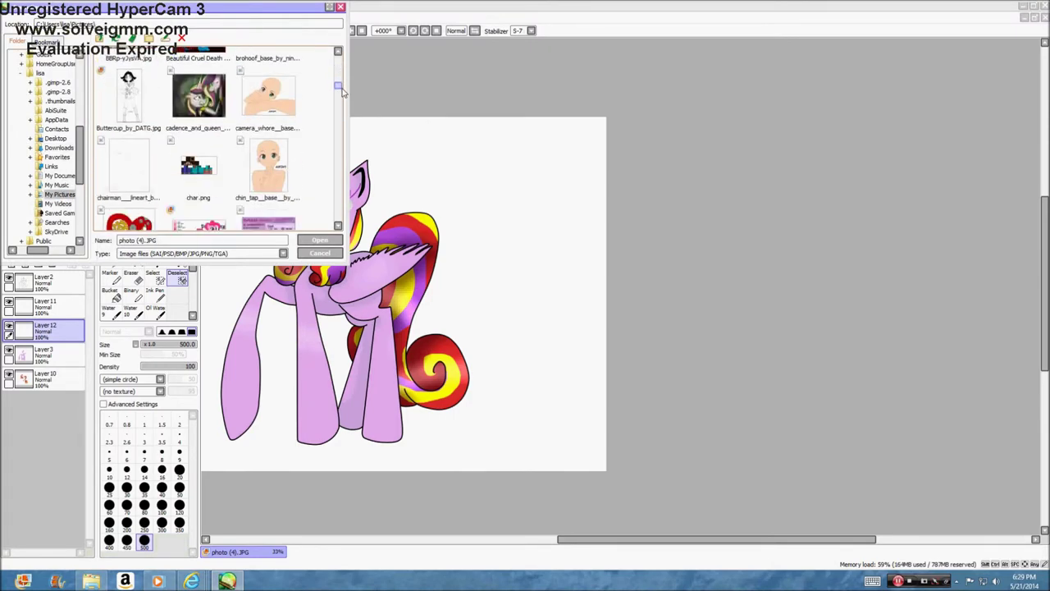
scroll(338, 99, "down", 3)
double_click(268, 145)
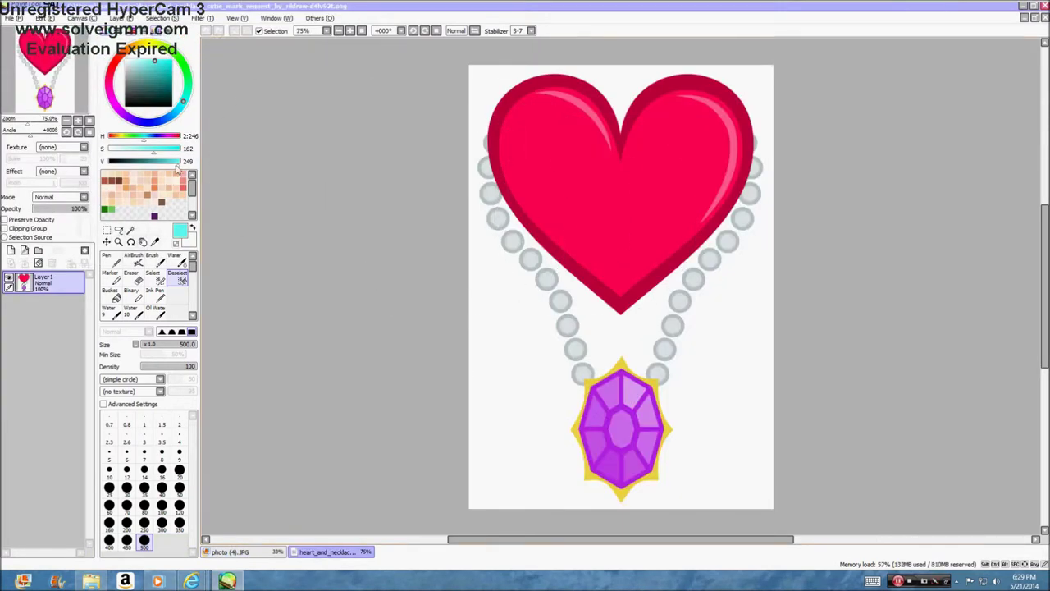
Cut the whole heart and necklace picture and paste it into the pony drawing, photo (4).JPG
left_click_drag(566, 222, 769, 498)
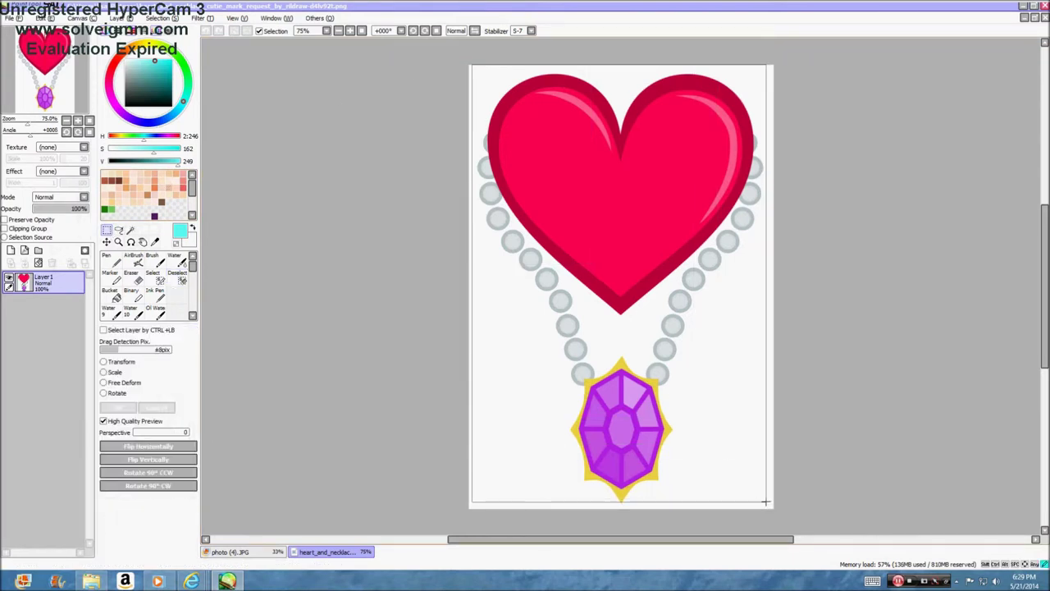
key("ctrl+x")
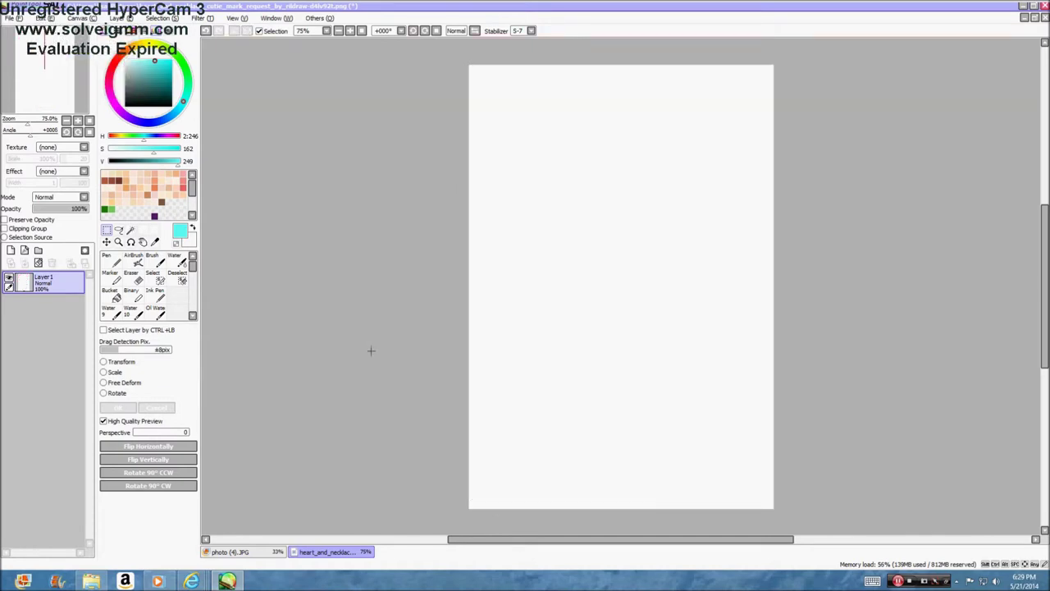
left_click(277, 554)
left_click(12, 18)
mouse_move(43, 18)
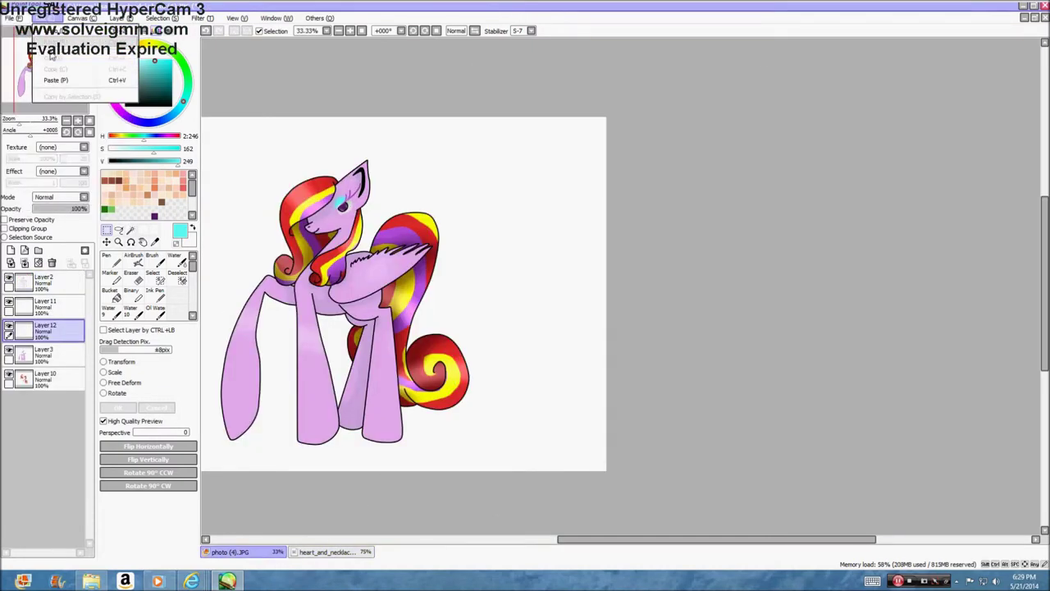
left_click(68, 84)
Transform the pasted heart and necklace to a small, slightly tilted cutie mark placed over the pony's wing and flank
left_click(131, 362)
left_click_drag(256, 169, 504, 247)
left_click_drag(499, 388, 414, 244)
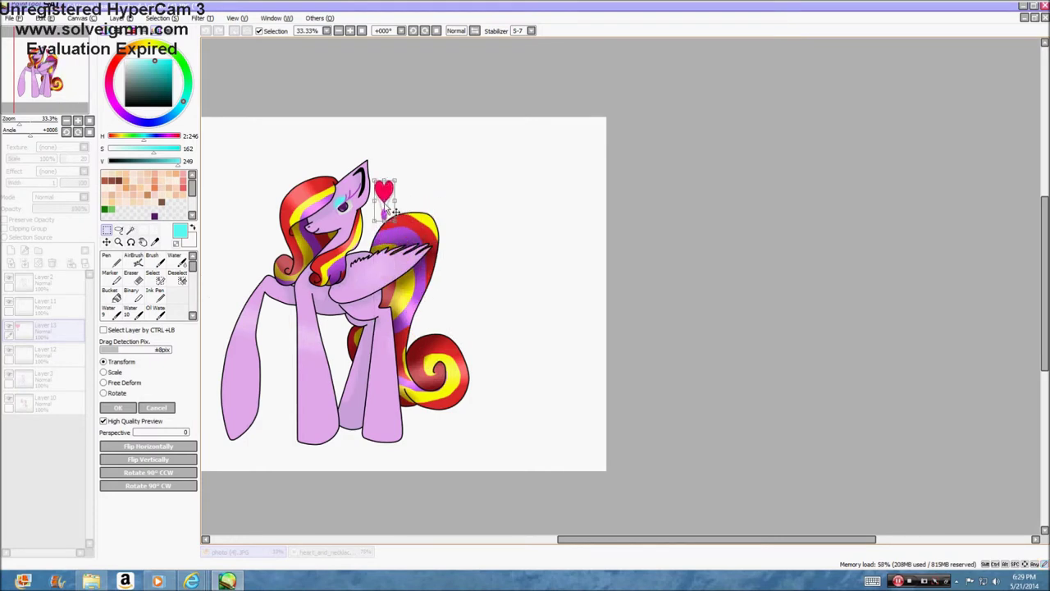
scroll(366, 294, "up", 3)
left_click_drag(335, 349, 350, 312)
left_click_drag(364, 259, 309, 219)
left_click_drag(426, 222, 412, 203)
left_click_drag(353, 259, 362, 264)
left_click(120, 408)
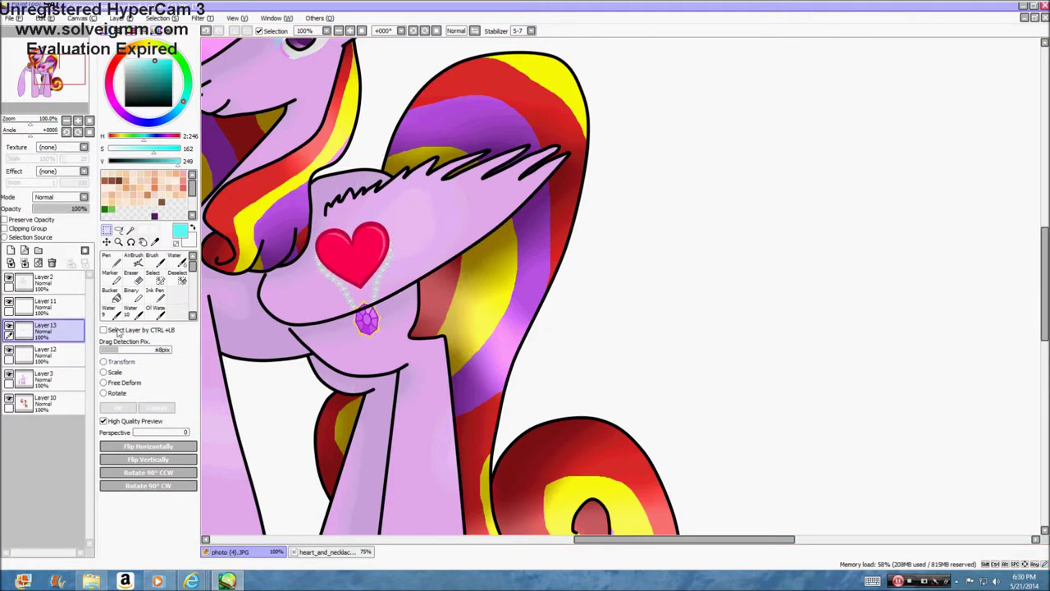
Select the wing area from the line art and erase the cutie mark within it on Layer 13, clearing the selection when done
left_click(73, 281)
left_click(130, 231)
left_click(366, 241)
left_click(130, 274)
left_click(45, 328)
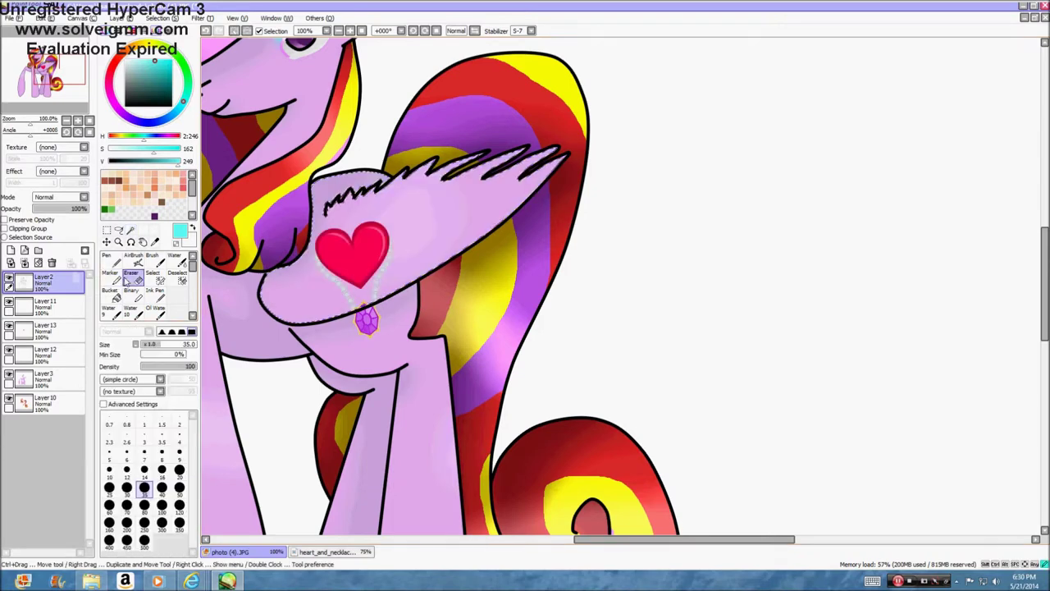
left_click_drag(338, 239, 317, 255)
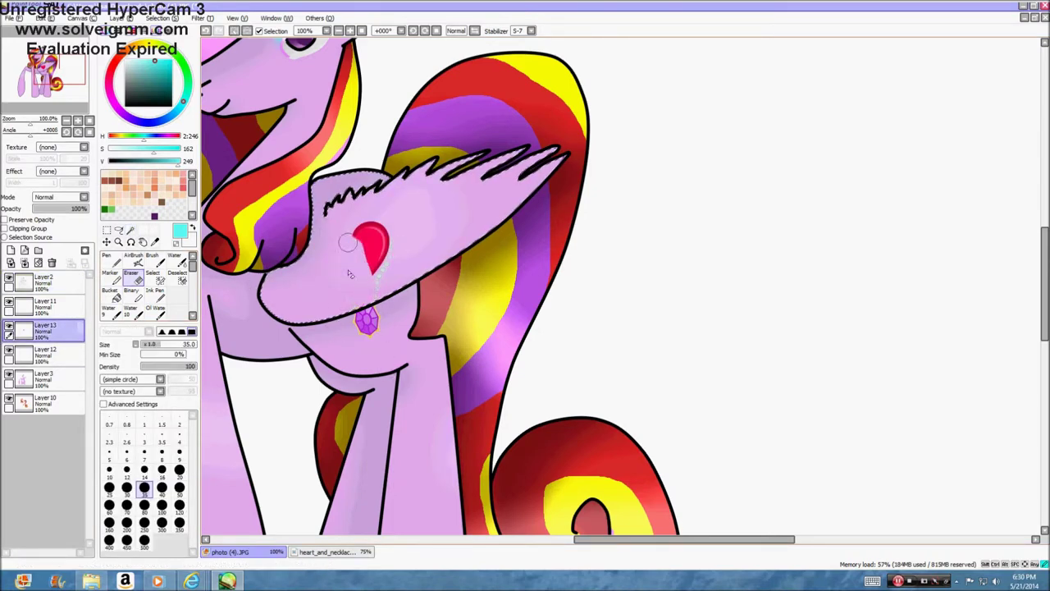
left_click(177, 278)
left_click_drag(345, 199, 380, 235)
scroll(355, 295, "up", 5)
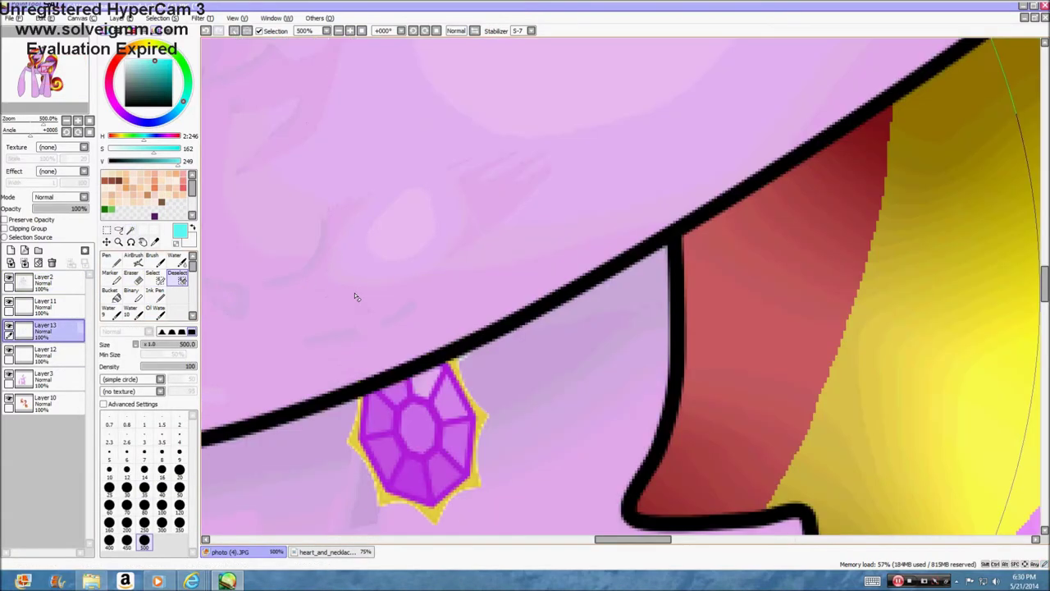
scroll(355, 294, "down", 6)
left_click(162, 18)
left_click(167, 30)
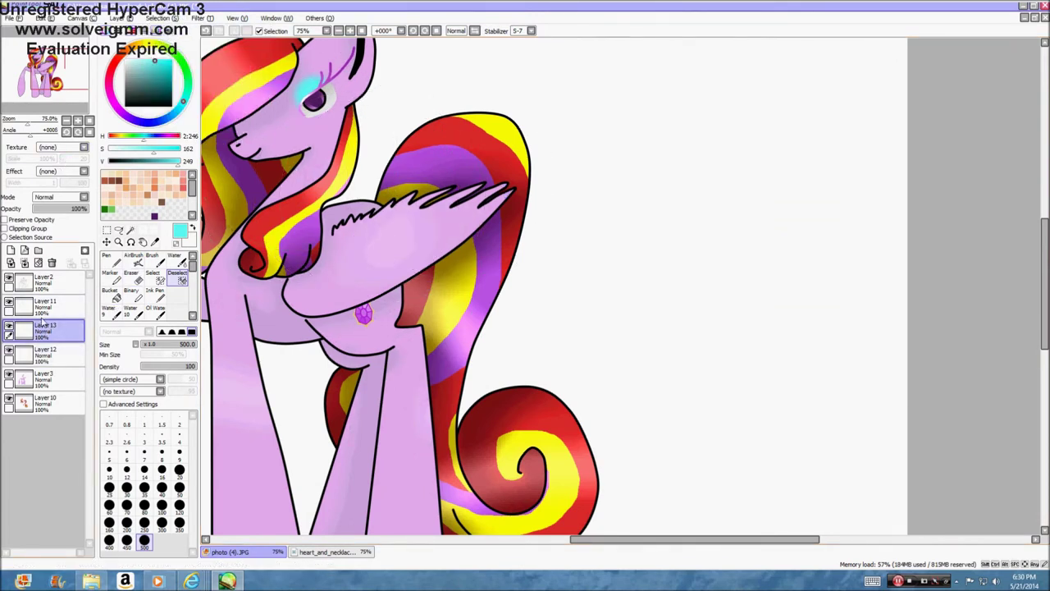
Merge all the pony's layers down one by one into Layer 10
left_click(30, 282)
left_click(25, 264)
left_click(25, 264)
left_click(24, 264)
left_click(24, 264)
left_click(25, 265)
scroll(476, 244, "down", 3)
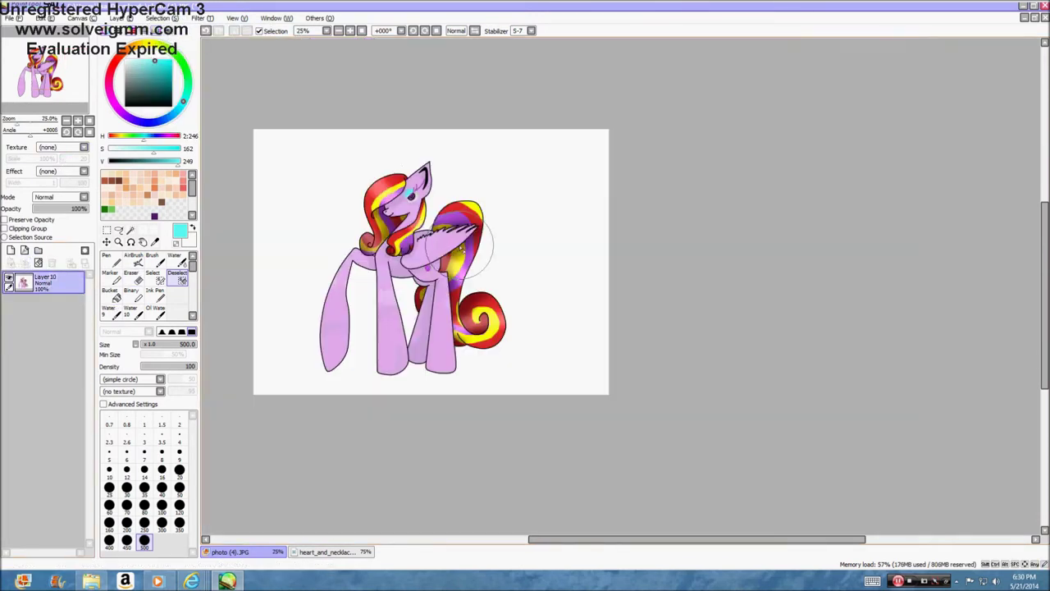
Add a new layer beneath the pony, fill its whole area with dark teal as the background, and clear the selection
left_click(10, 250)
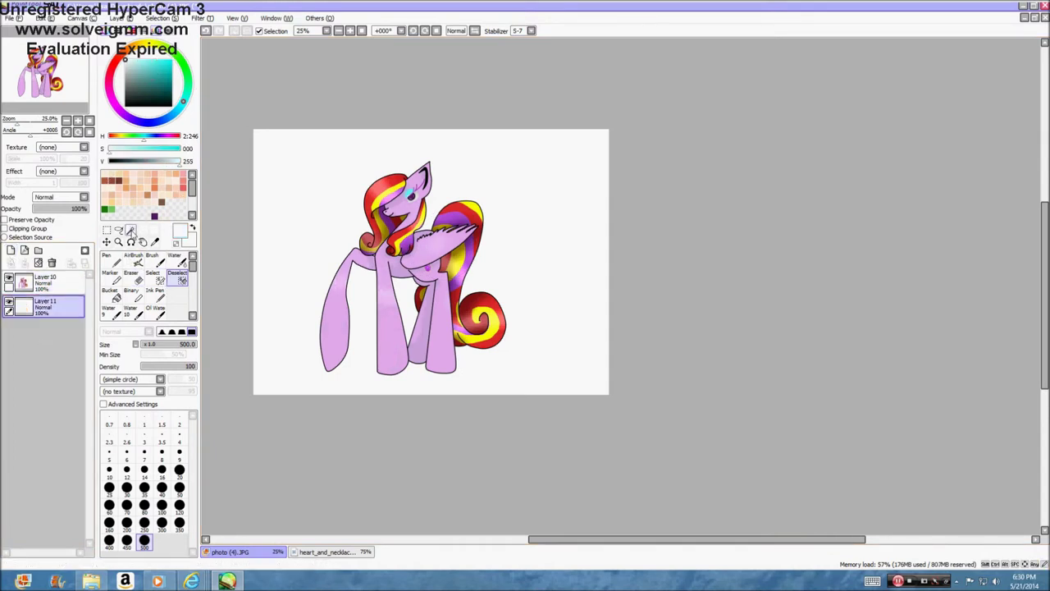
left_click(130, 229)
left_click(259, 222)
left_click(113, 294)
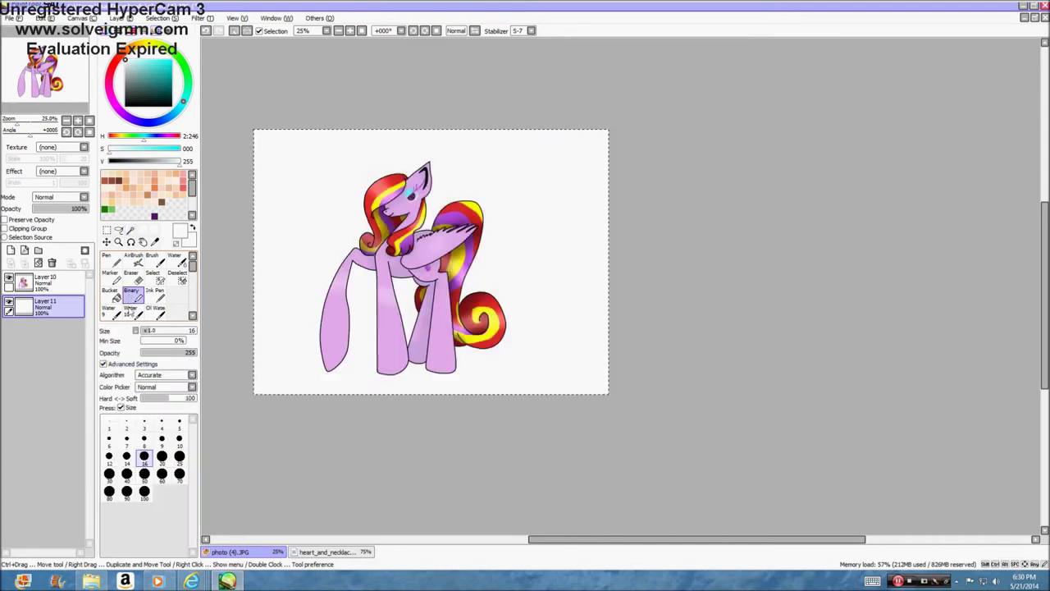
left_click(155, 78)
left_click(258, 167)
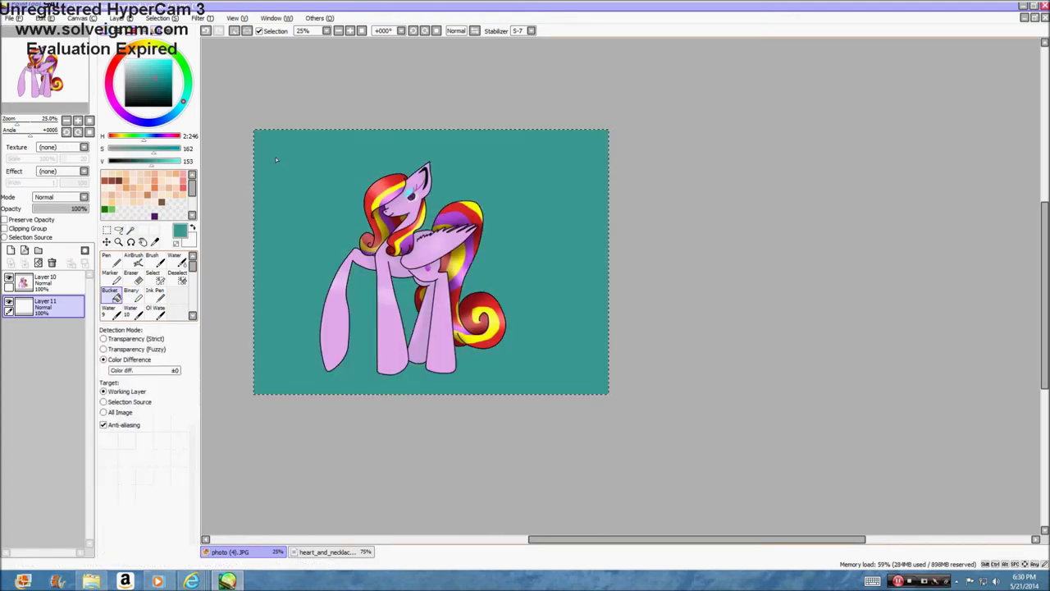
left_click(178, 279)
left_click(160, 18)
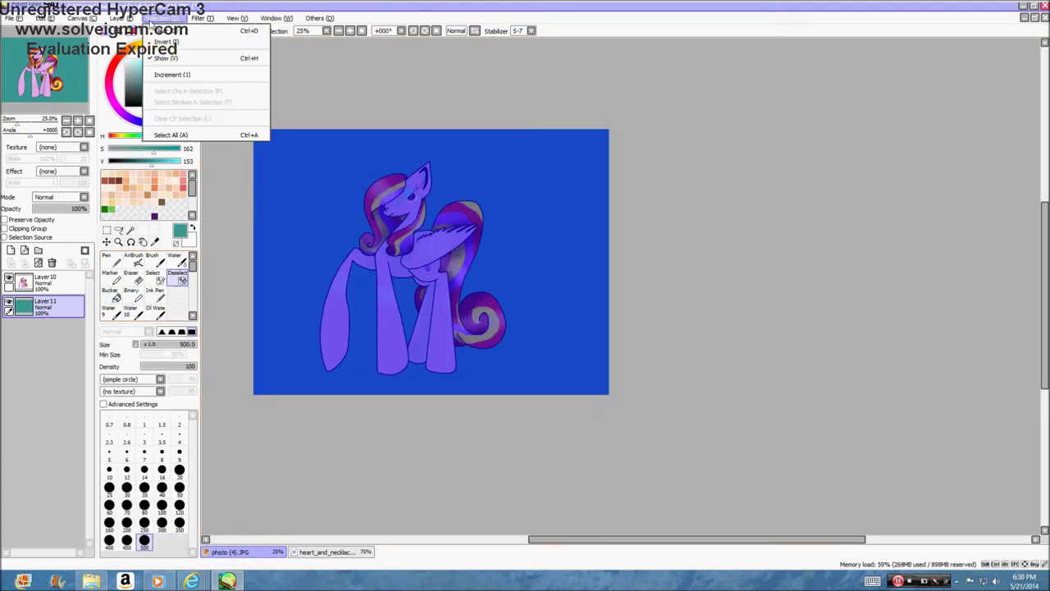
left_click(155, 29)
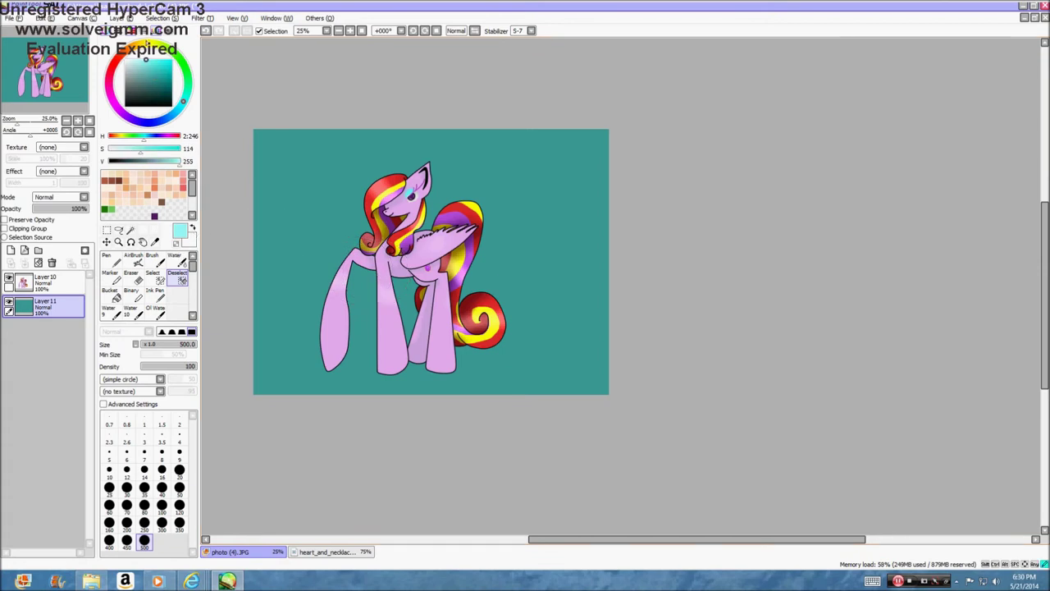
Airbrush a light cyan glow behind the pony on the background layer and surround it with a sampled medium teal at size 500
left_click(134, 259)
mouse_move(414, 261)
left_mouse_down()
mouse_move(361, 287)
mouse_move(427, 205)
mouse_move(439, 303)
mouse_move(369, 271)
mouse_move(378, 320)
mouse_move(344, 205)
mouse_move(463, 190)
mouse_move(311, 271)
mouse_move(476, 205)
mouse_move(460, 152)
left_mouse_up()
left_click(157, 242)
scroll(368, 257, "up", 4)
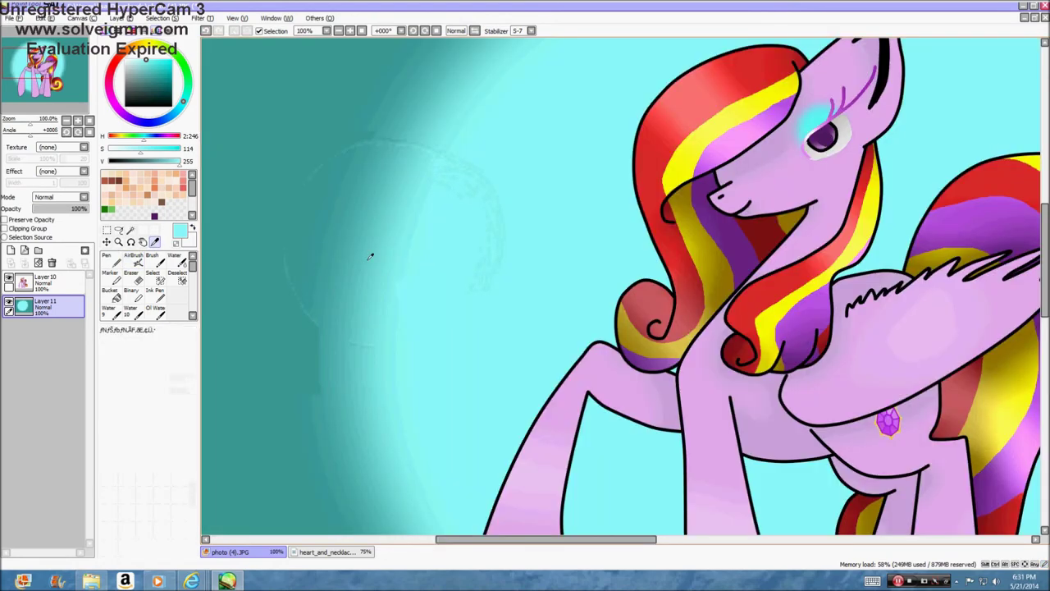
scroll(346, 254, "down", 3)
left_click(133, 259)
mouse_move(446, 153)
left_mouse_down()
mouse_move(352, 353)
mouse_move(640, 238)
mouse_move(311, 384)
left_mouse_up()
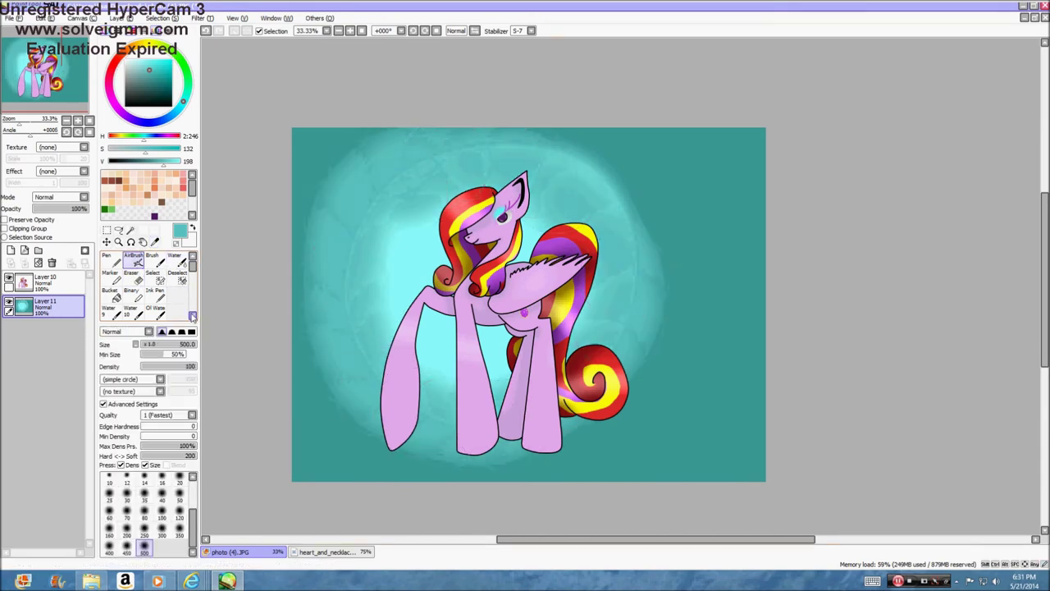
Smooth the background glow around the pony with the Blur brush at size 250
scroll(148, 283, "down", 2)
left_click(176, 295)
left_click(144, 539)
mouse_move(450, 319)
left_mouse_down()
mouse_move(615, 194)
mouse_move(572, 293)
left_mouse_up()
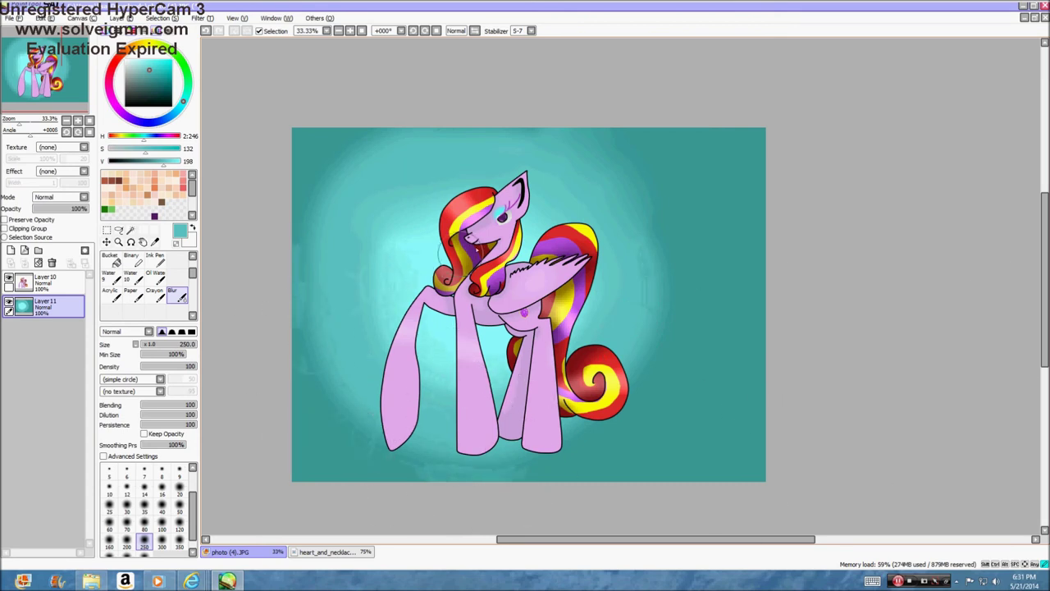
left_click_drag(422, 314, 488, 438)
Merge the pony's Layer 10 down onto the teal background layer
scroll(176, 280, "up", 2)
left_click(178, 279)
left_click(24, 263)
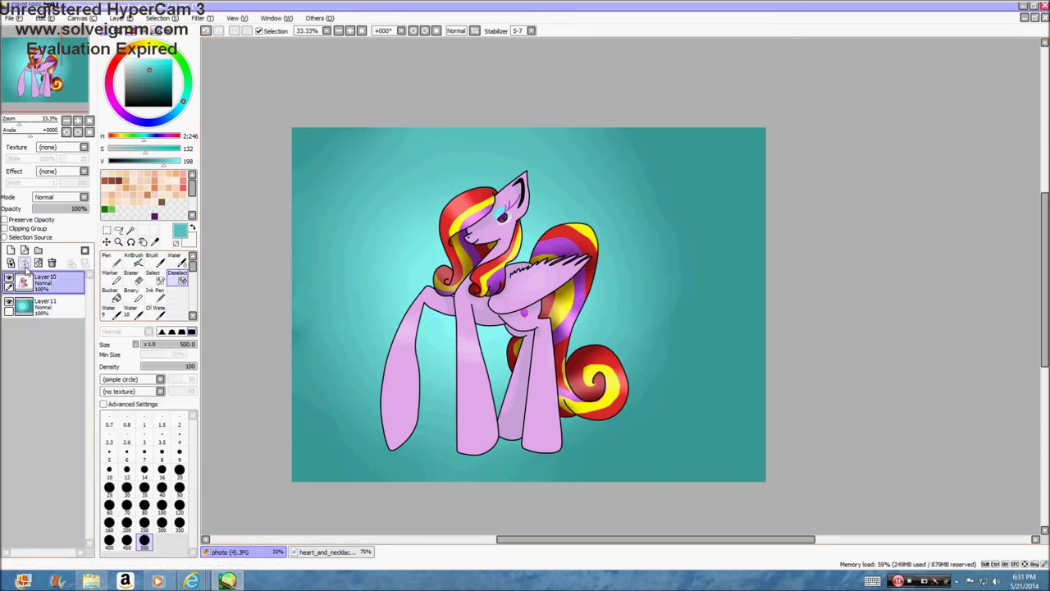